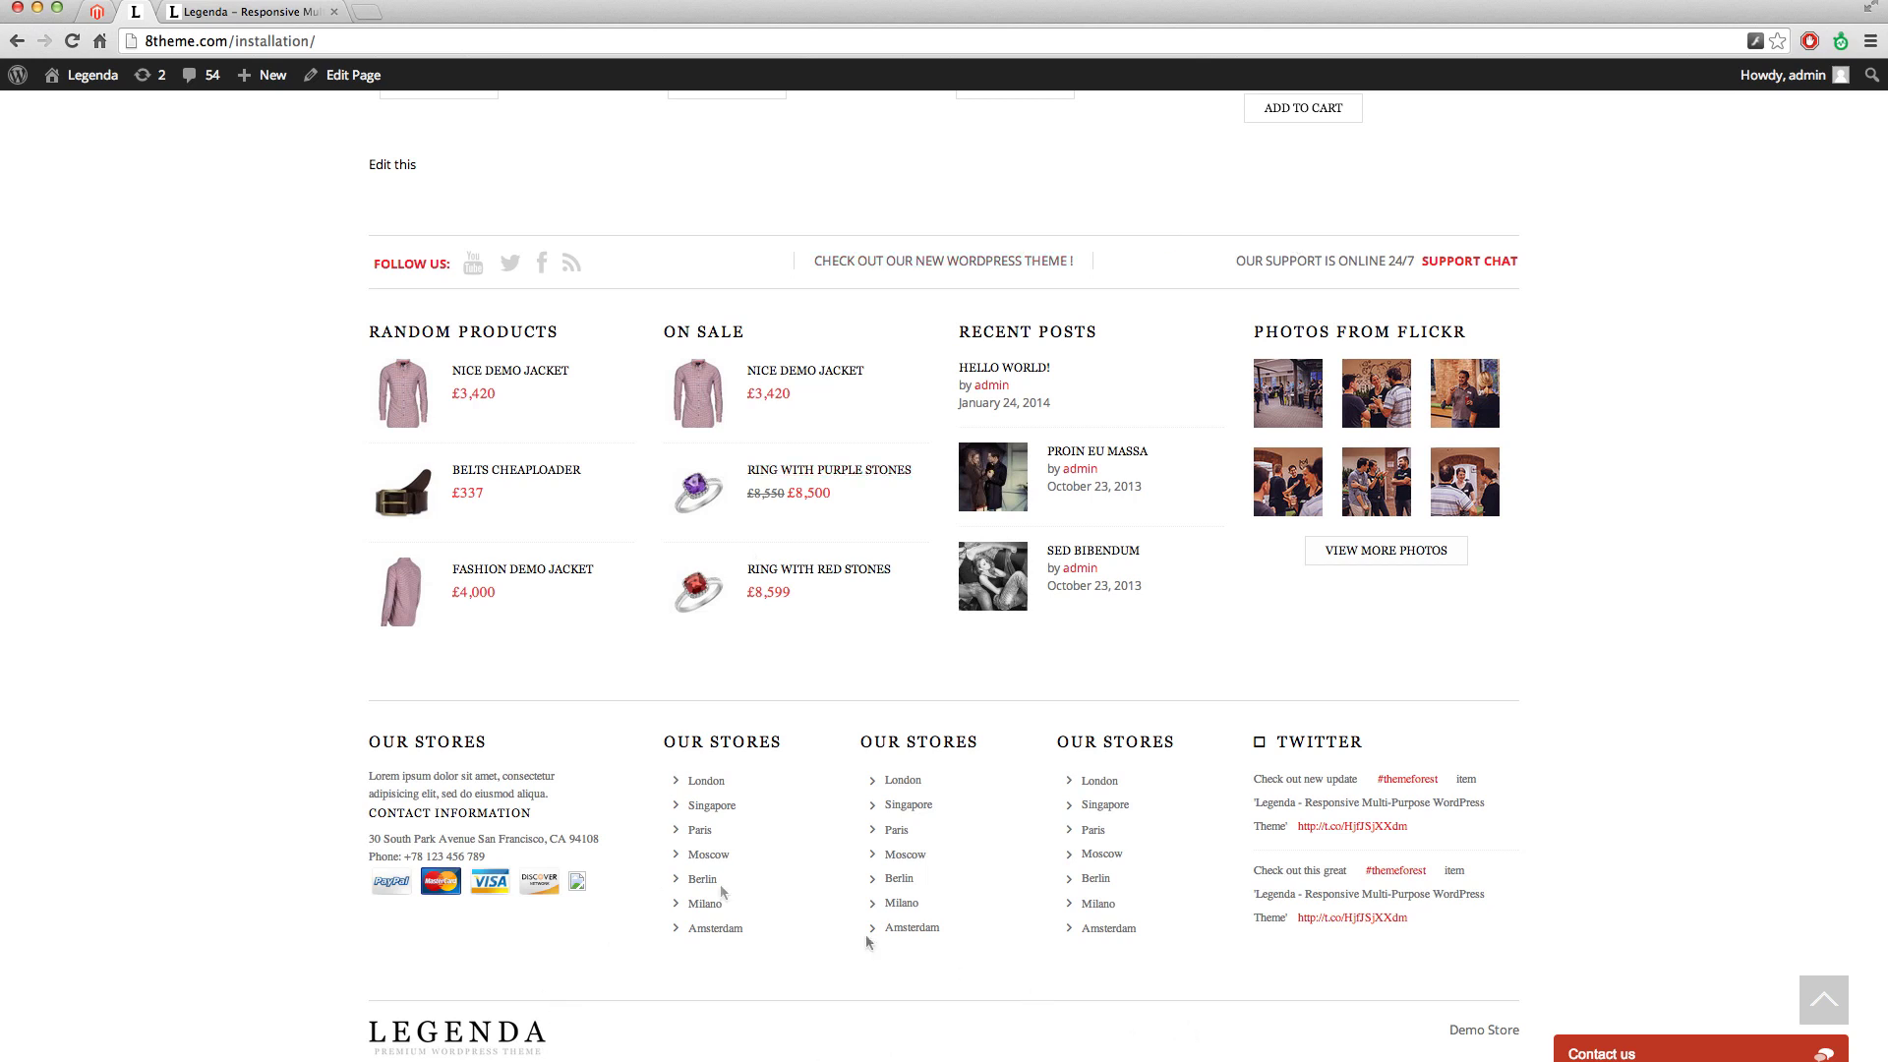
Create a new static block titled Footer1 and publish it.
{"action": "left_click", "coordinate": [99, 18]}
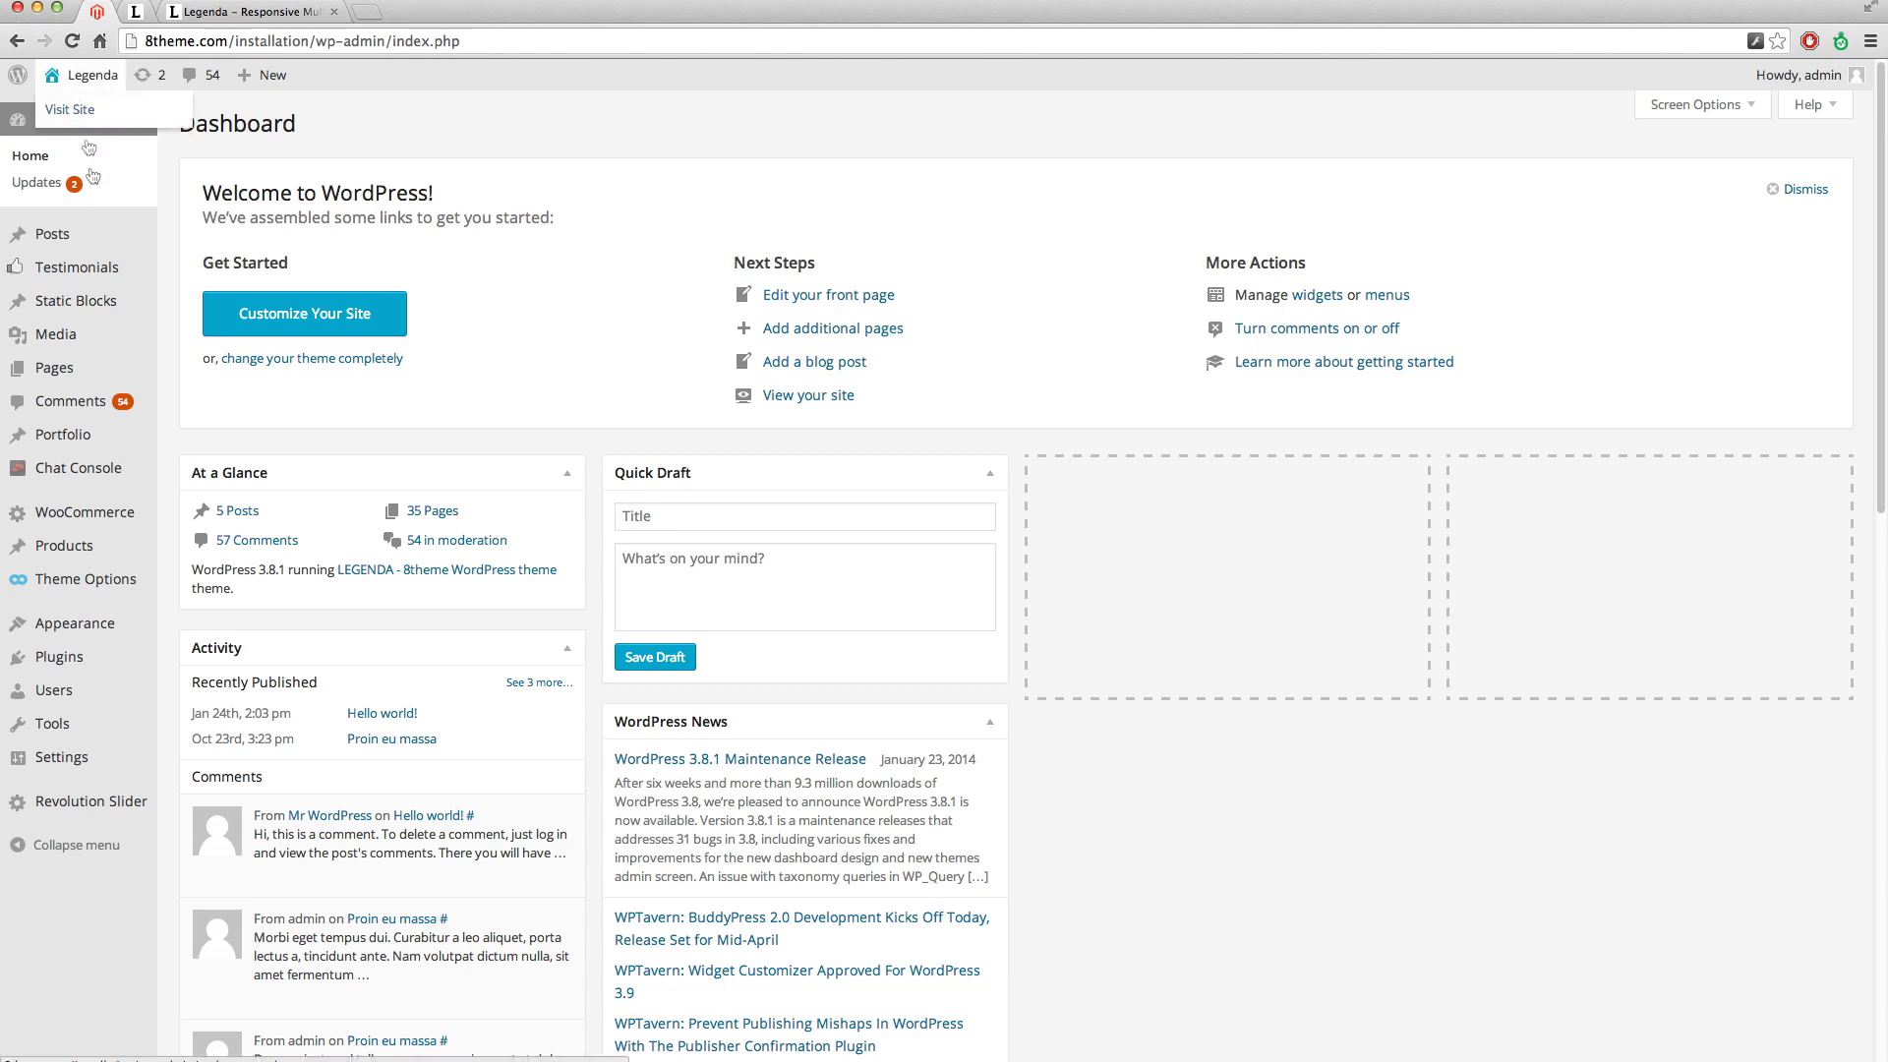
{"action": "mouse_move", "coordinate": [75, 301]}
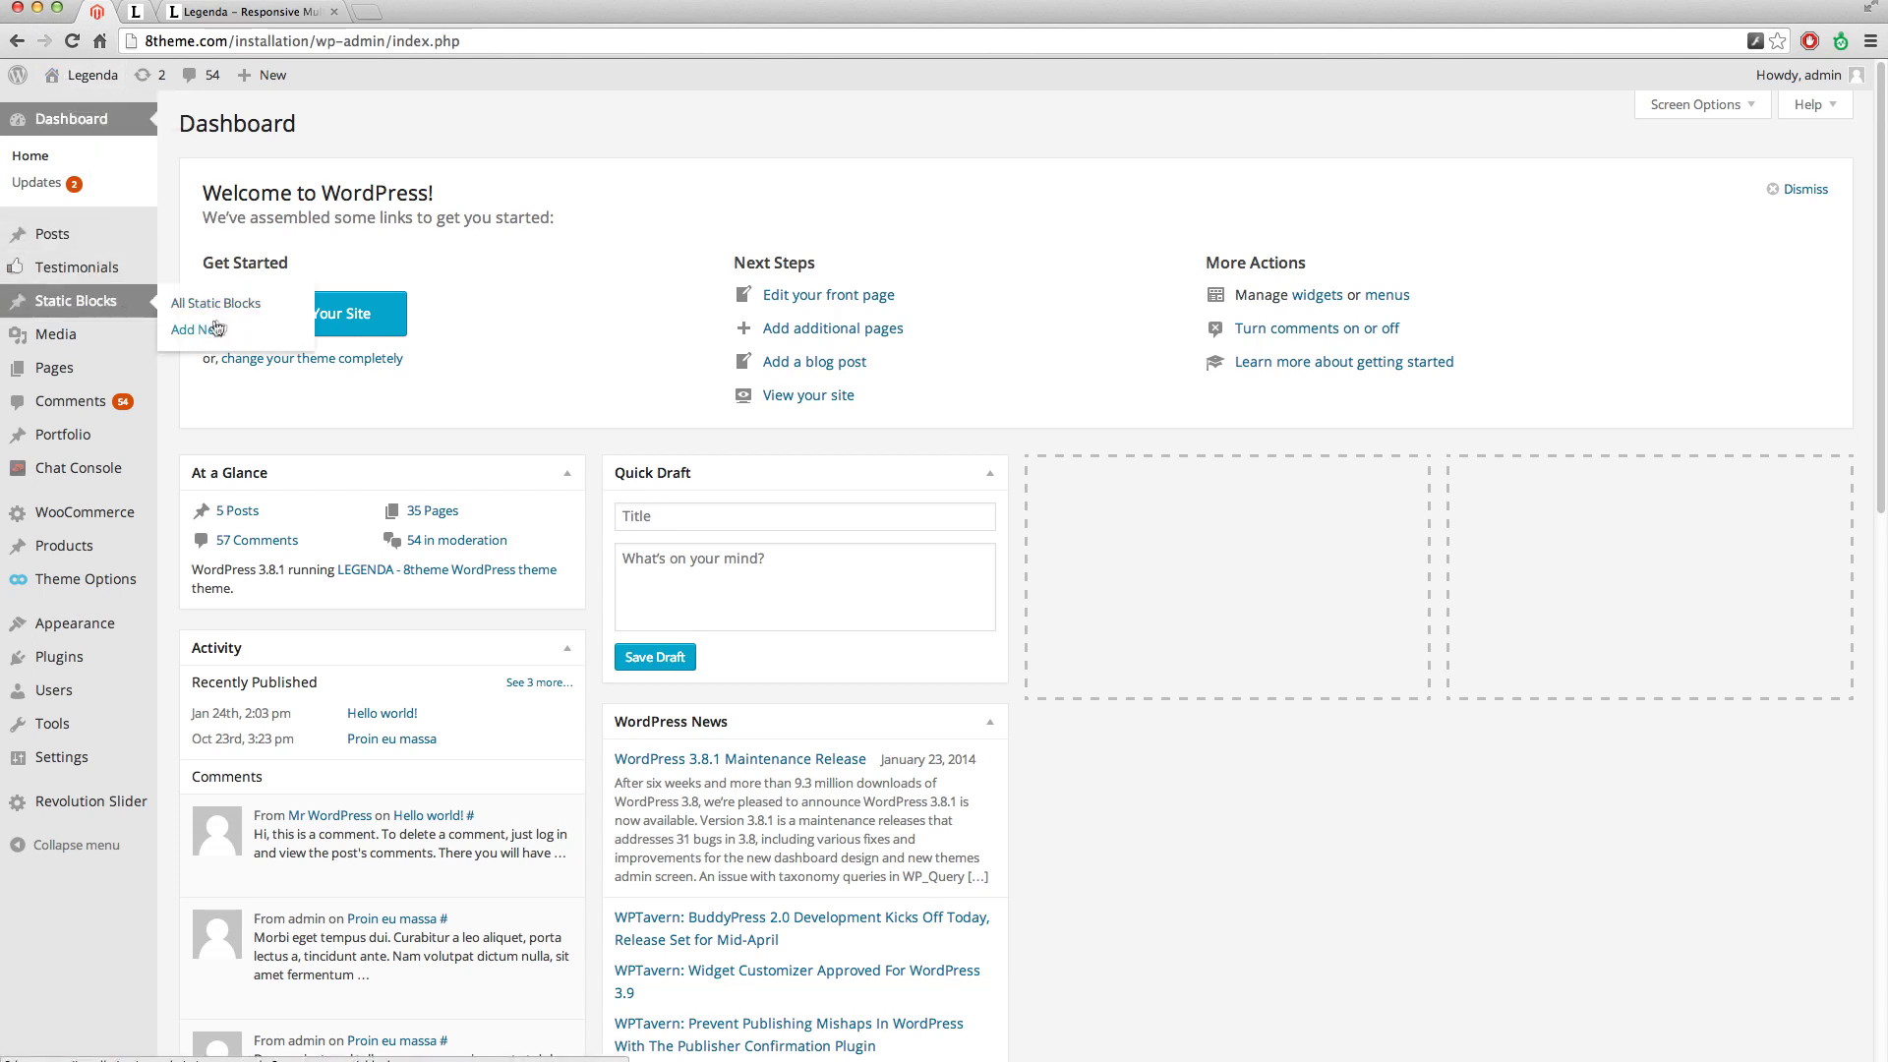
{"action": "left_click", "coordinate": [199, 335]}
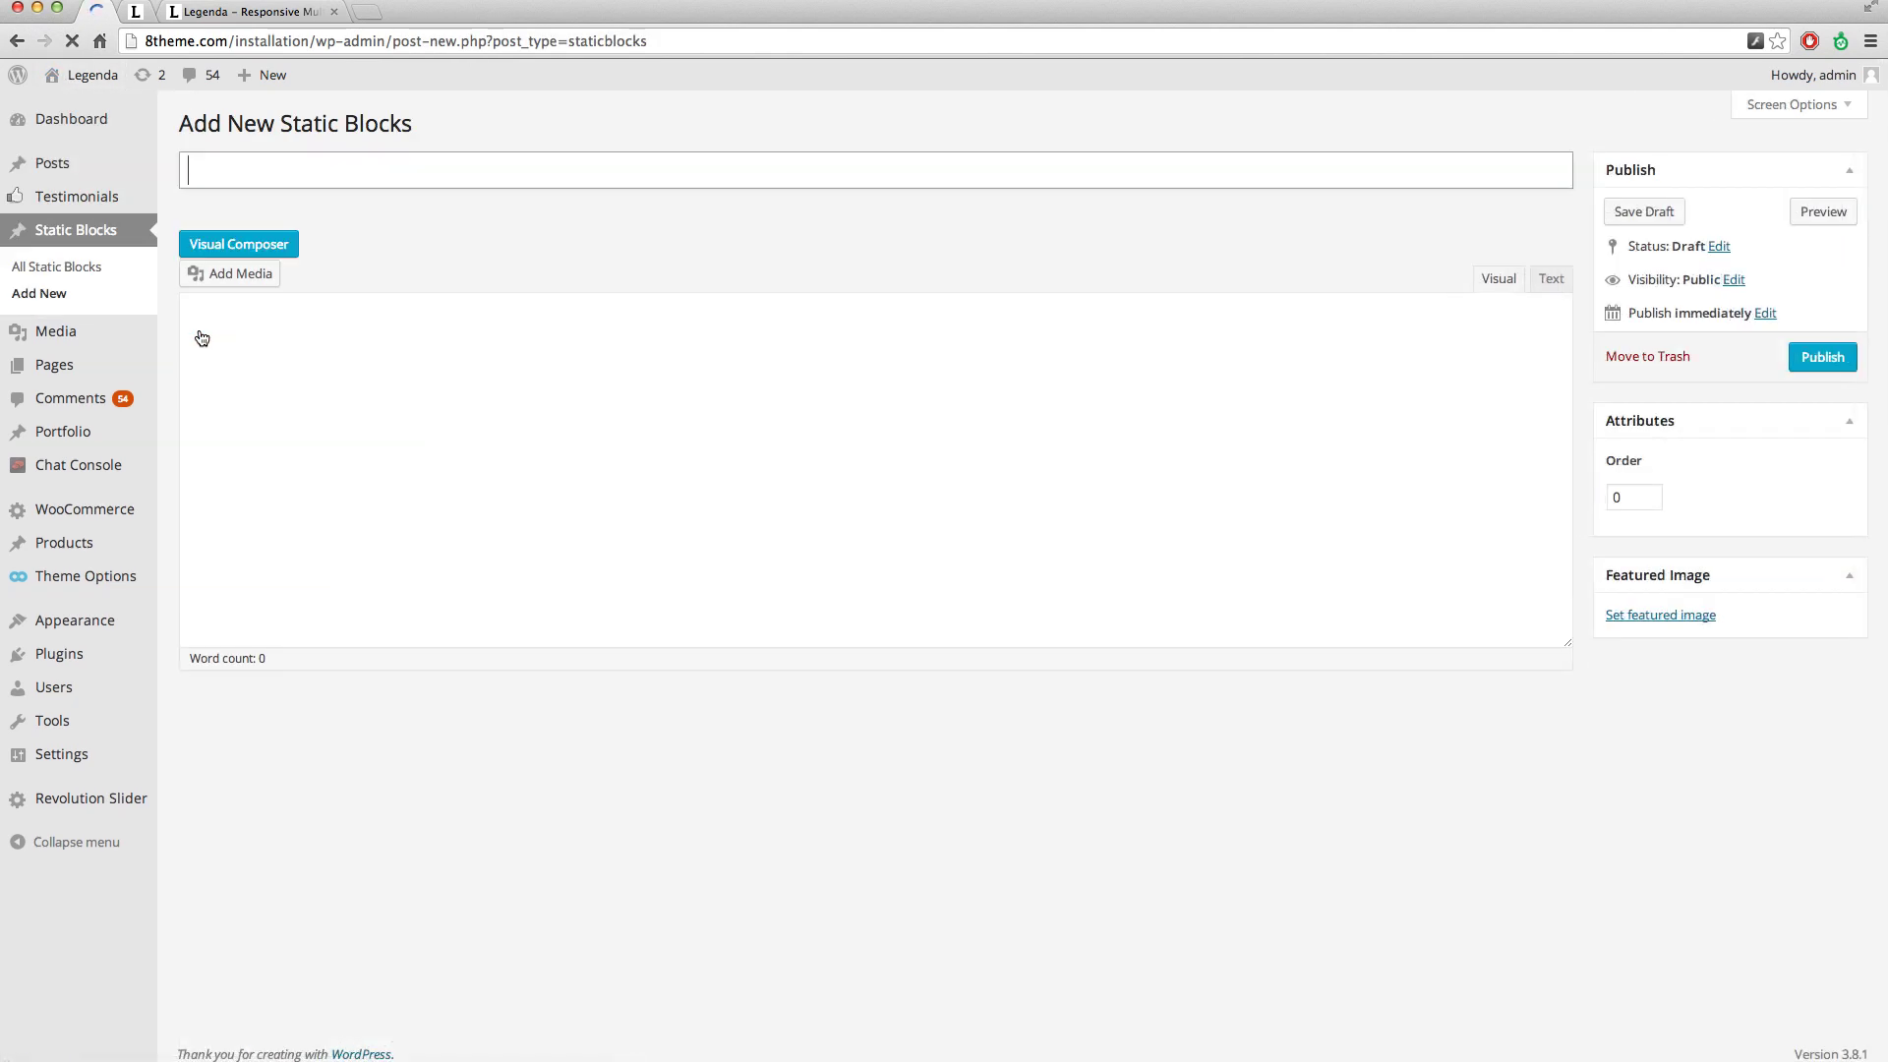
{"action": "left_click", "coordinate": [306, 167]}
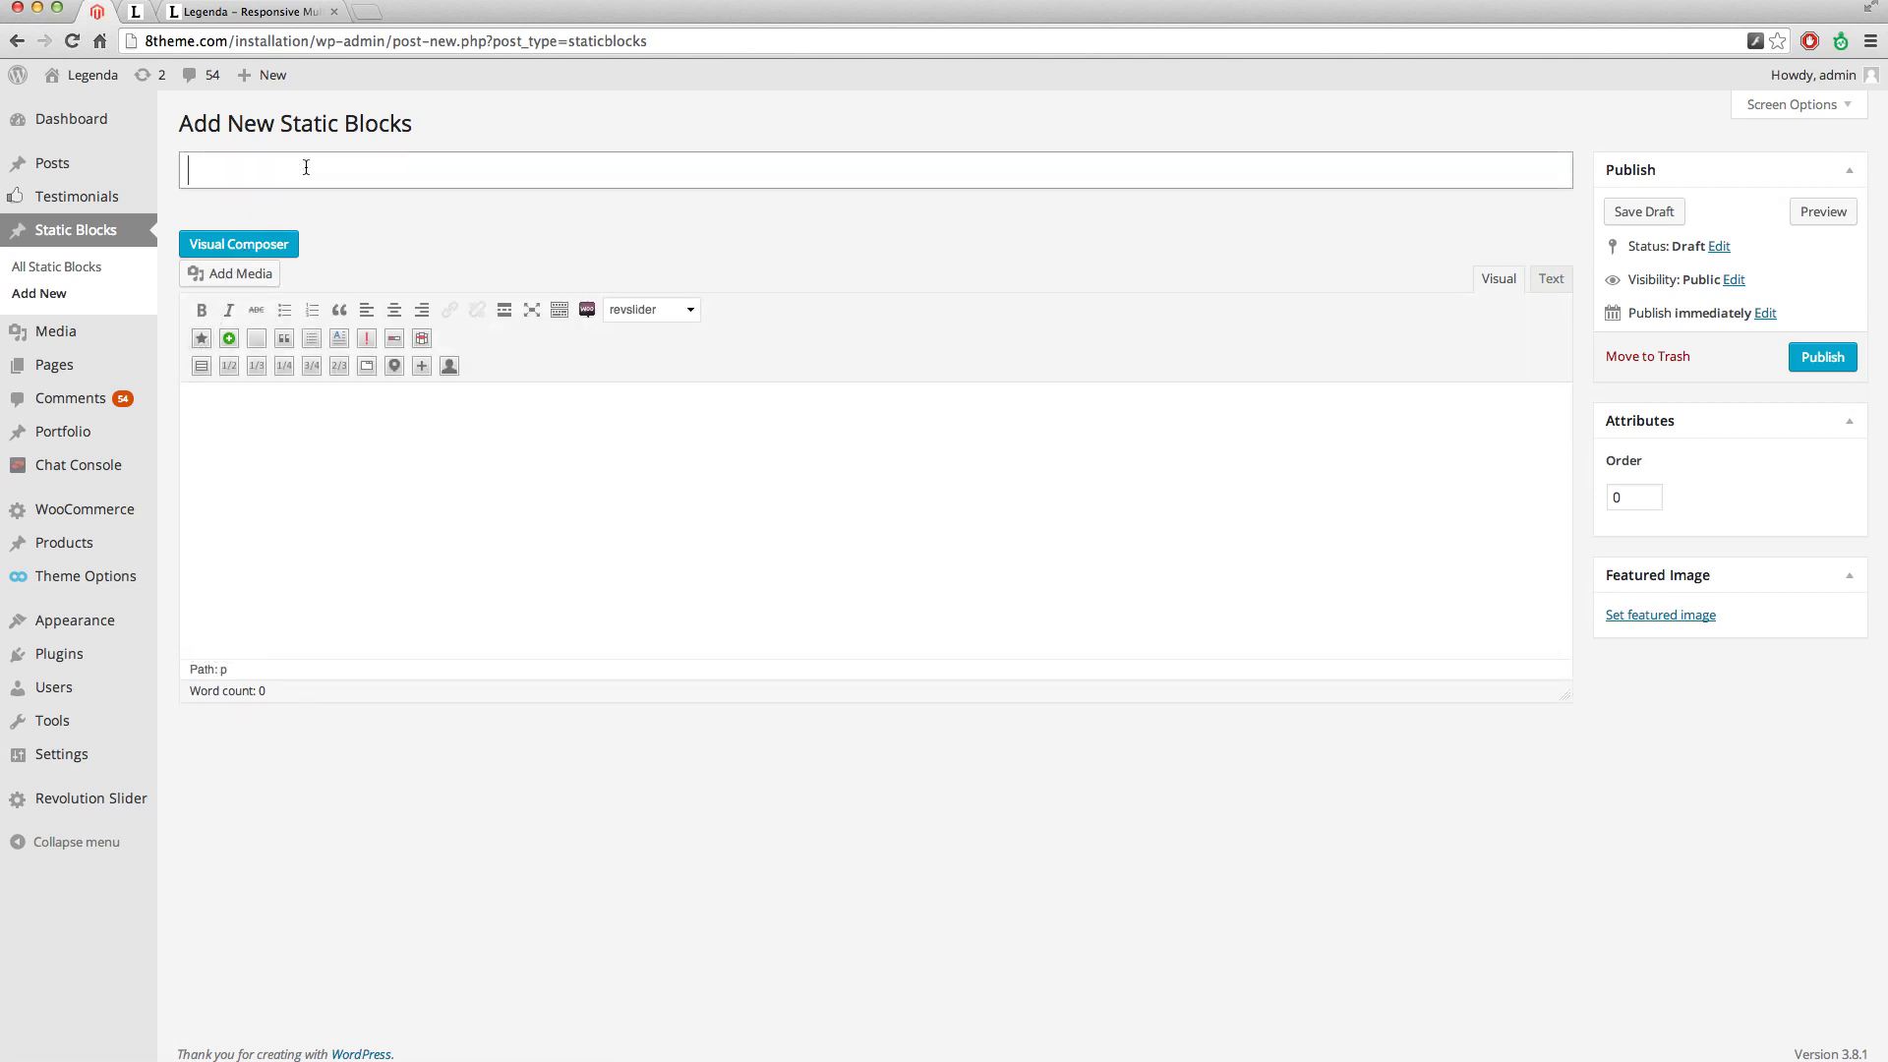
{"action": "type", "text": "F"}
{"action": "type", "text": "ooter1"}
{"action": "left_click", "coordinate": [1825, 360]}
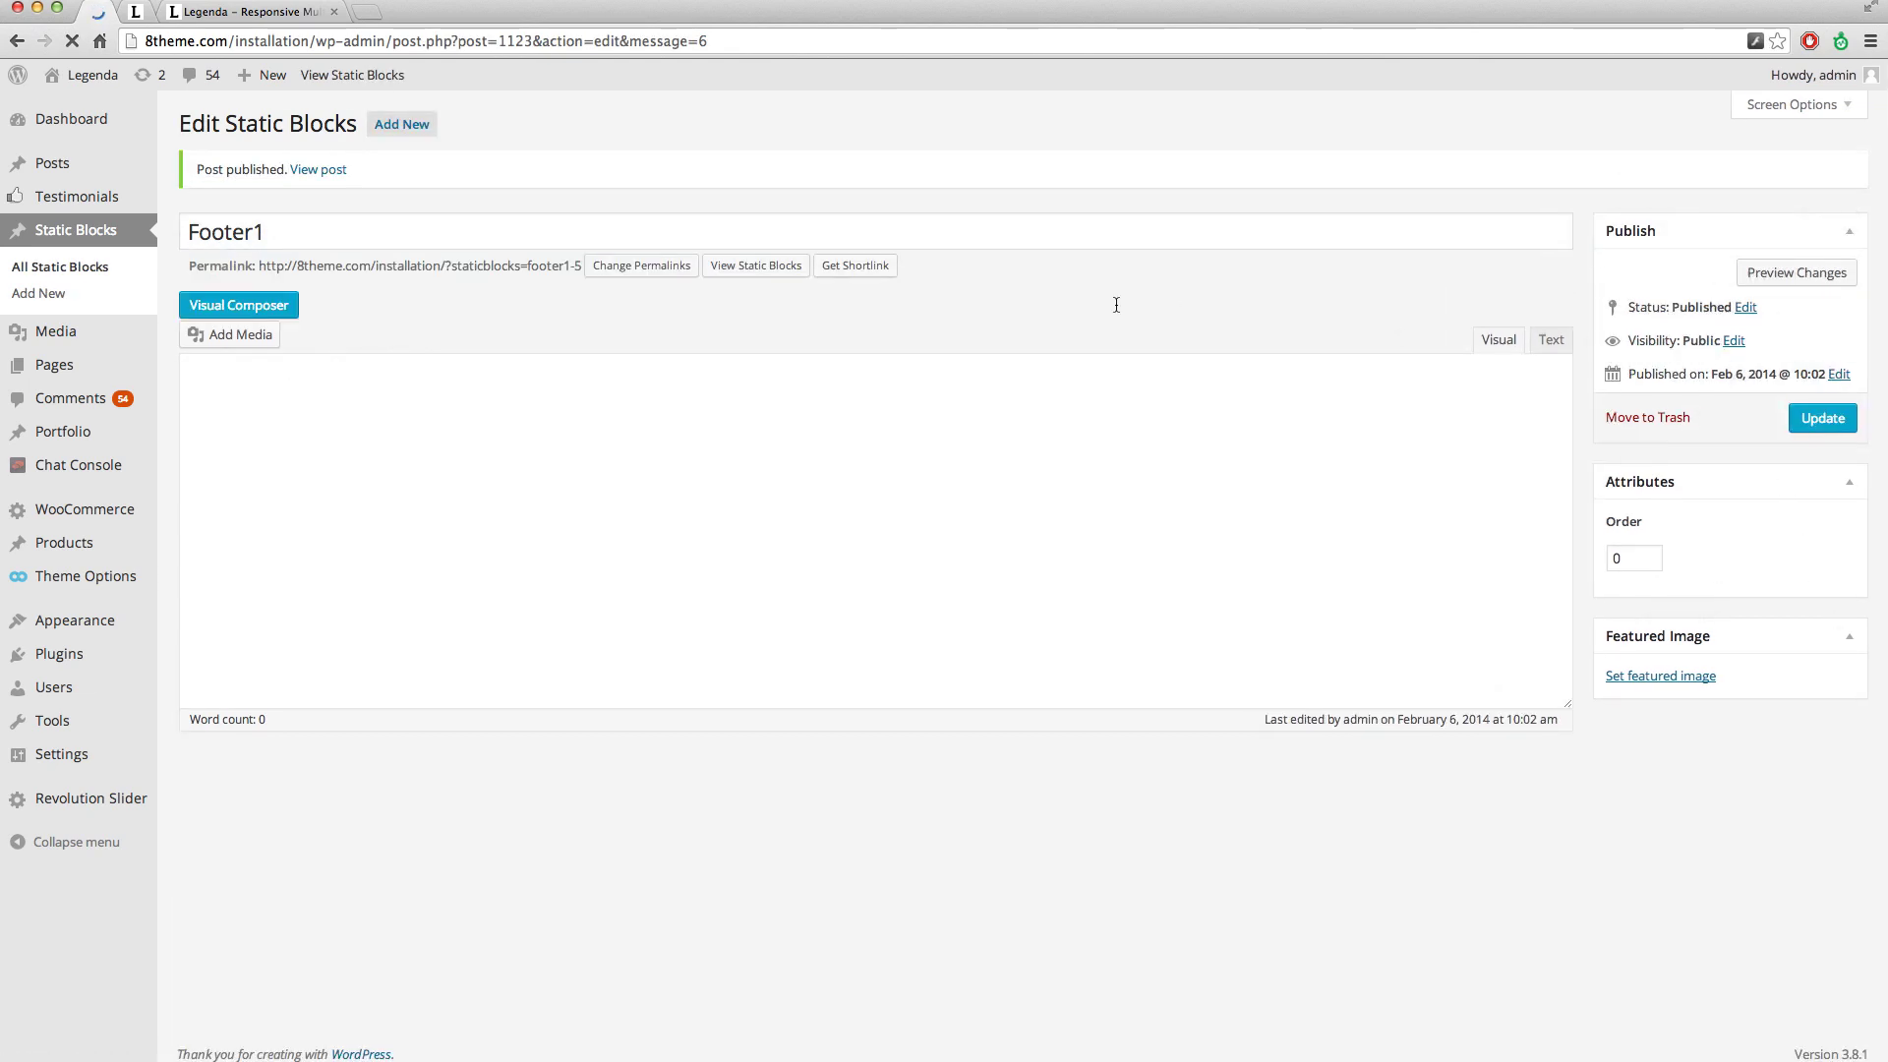
In Visual Composer, give Footer1 a row of four equal columns and update it.
{"action": "left_click", "coordinate": [245, 307]}
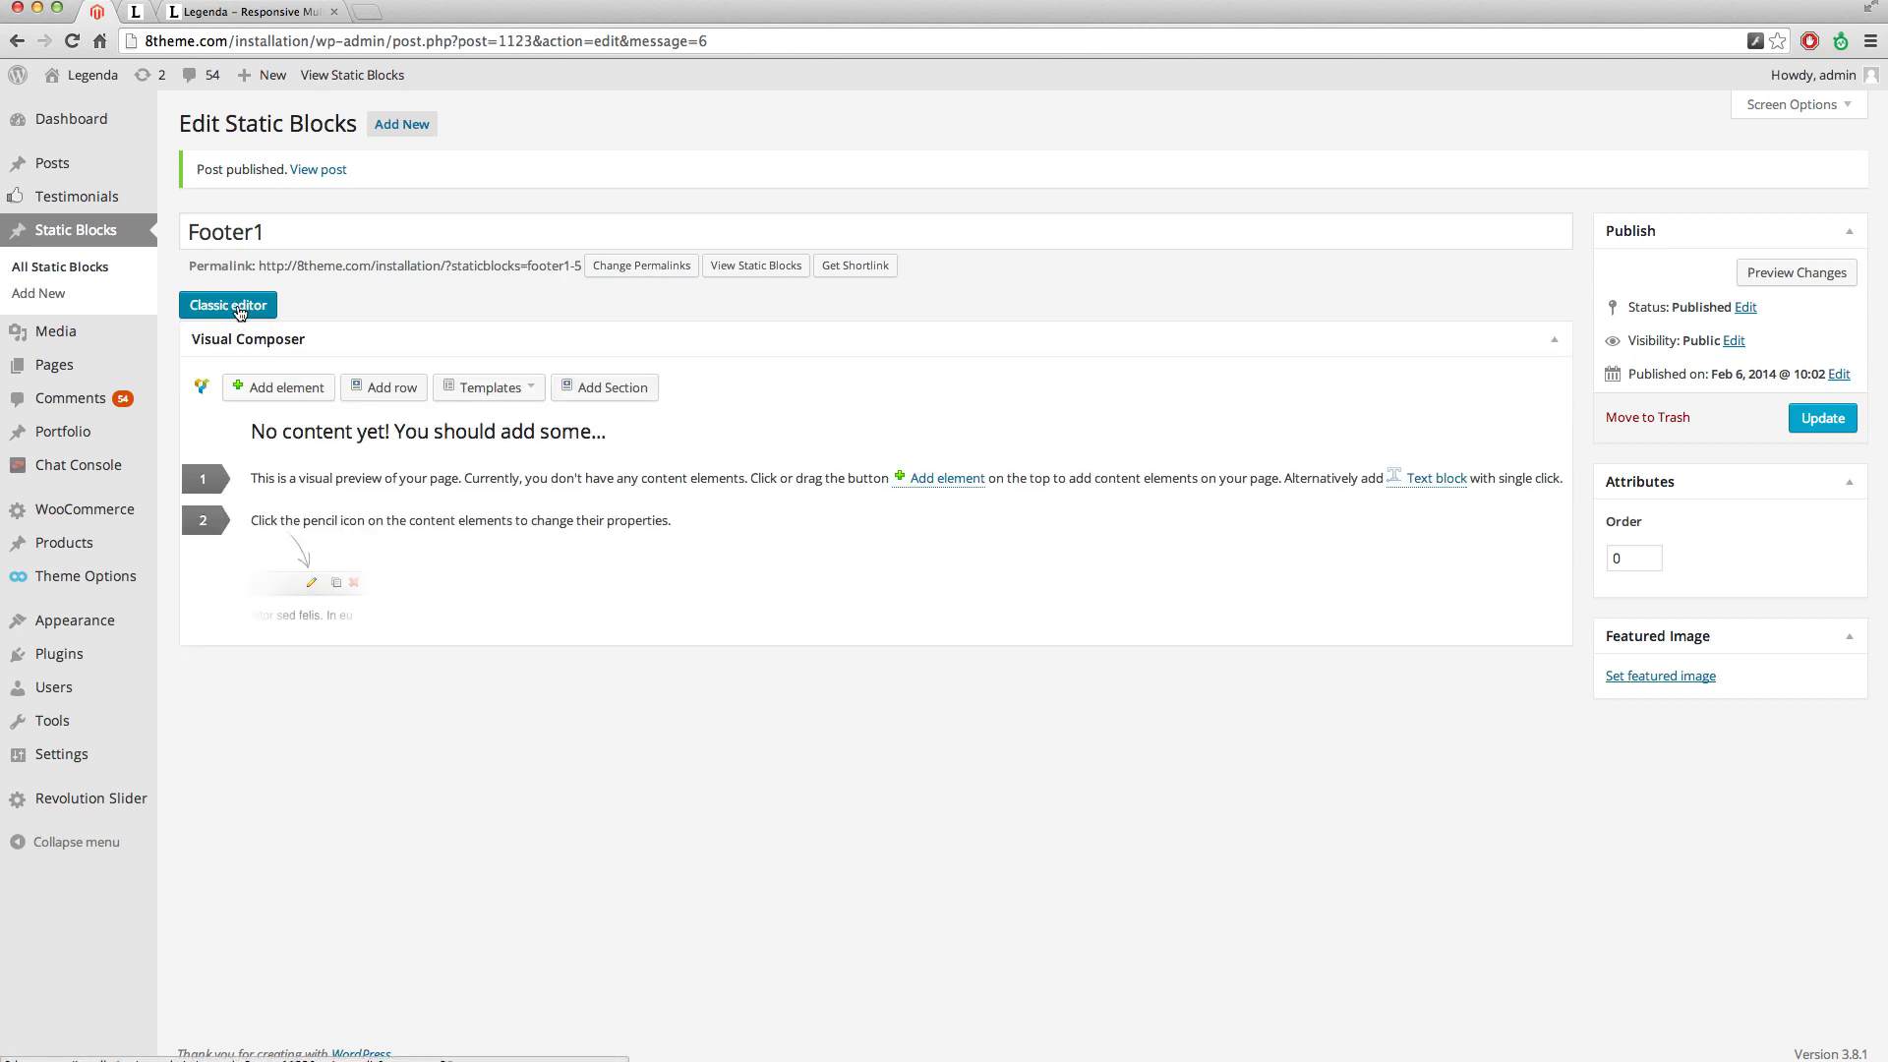
{"action": "left_click", "coordinate": [379, 394]}
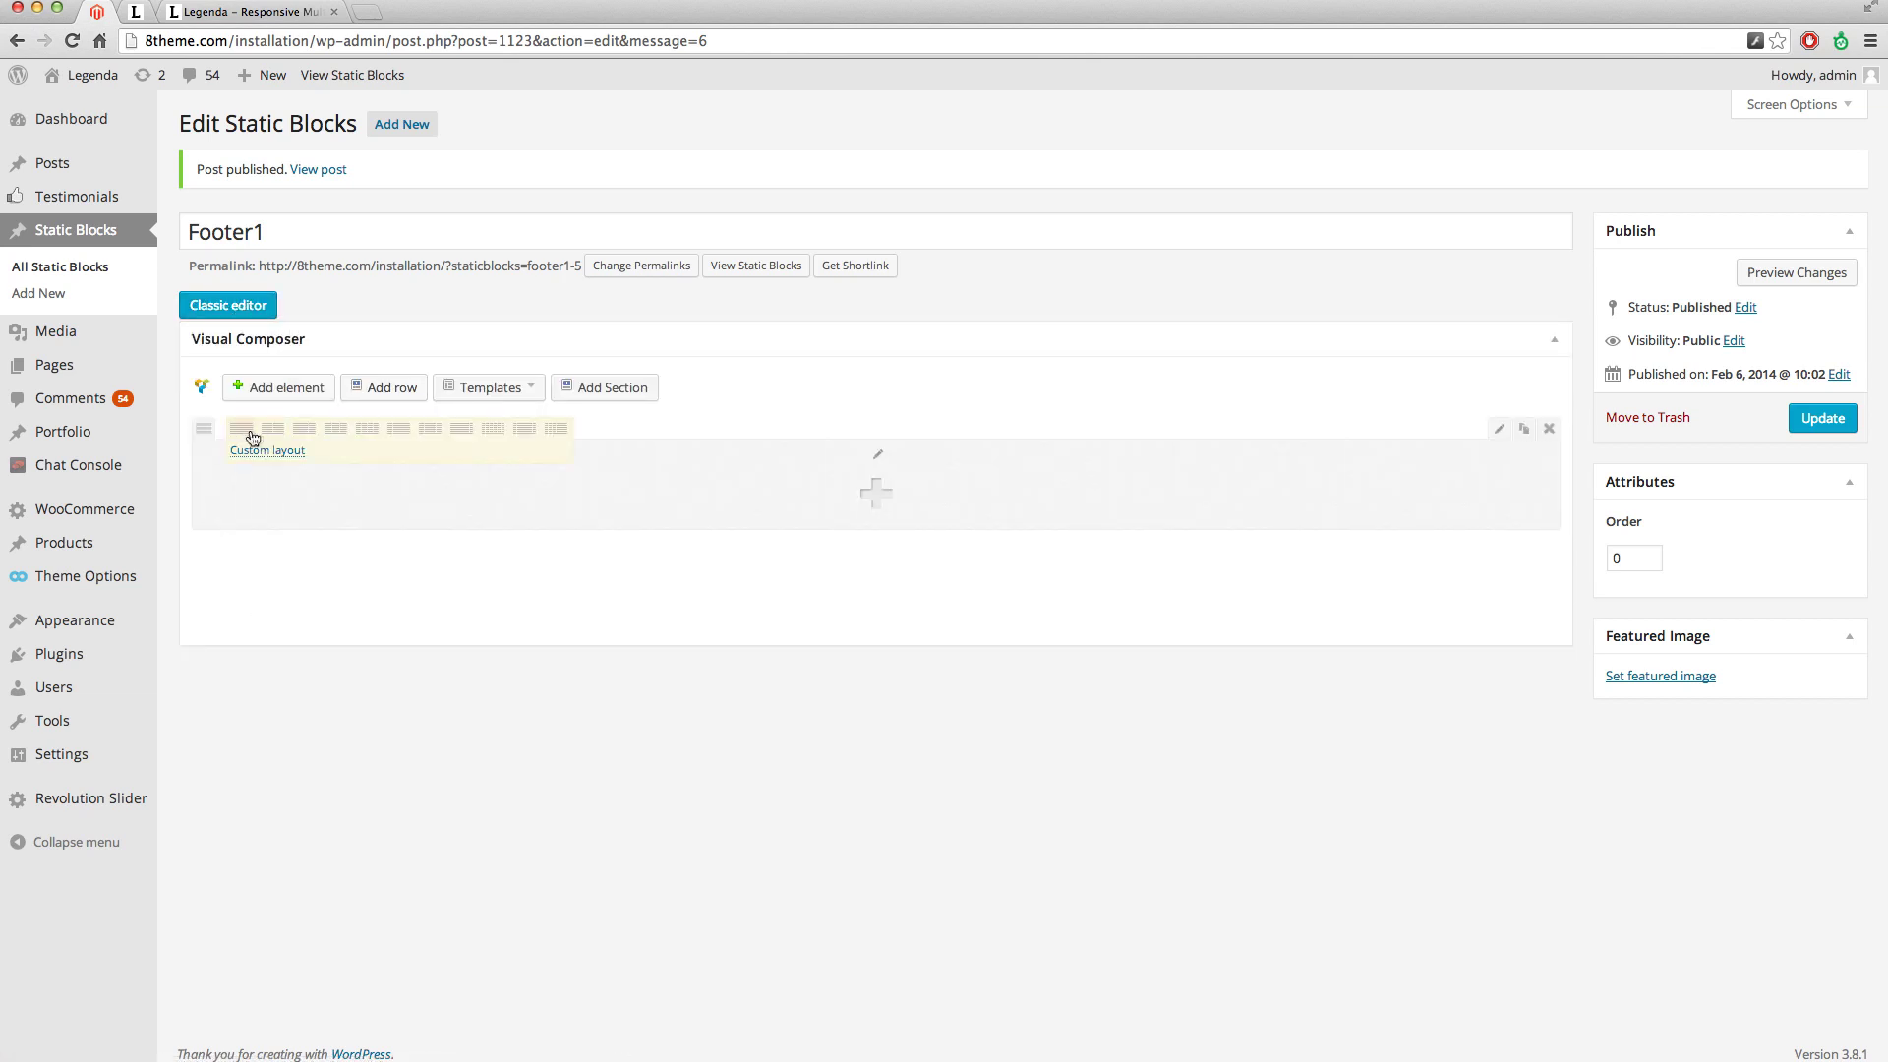
{"action": "left_click", "coordinate": [368, 429]}
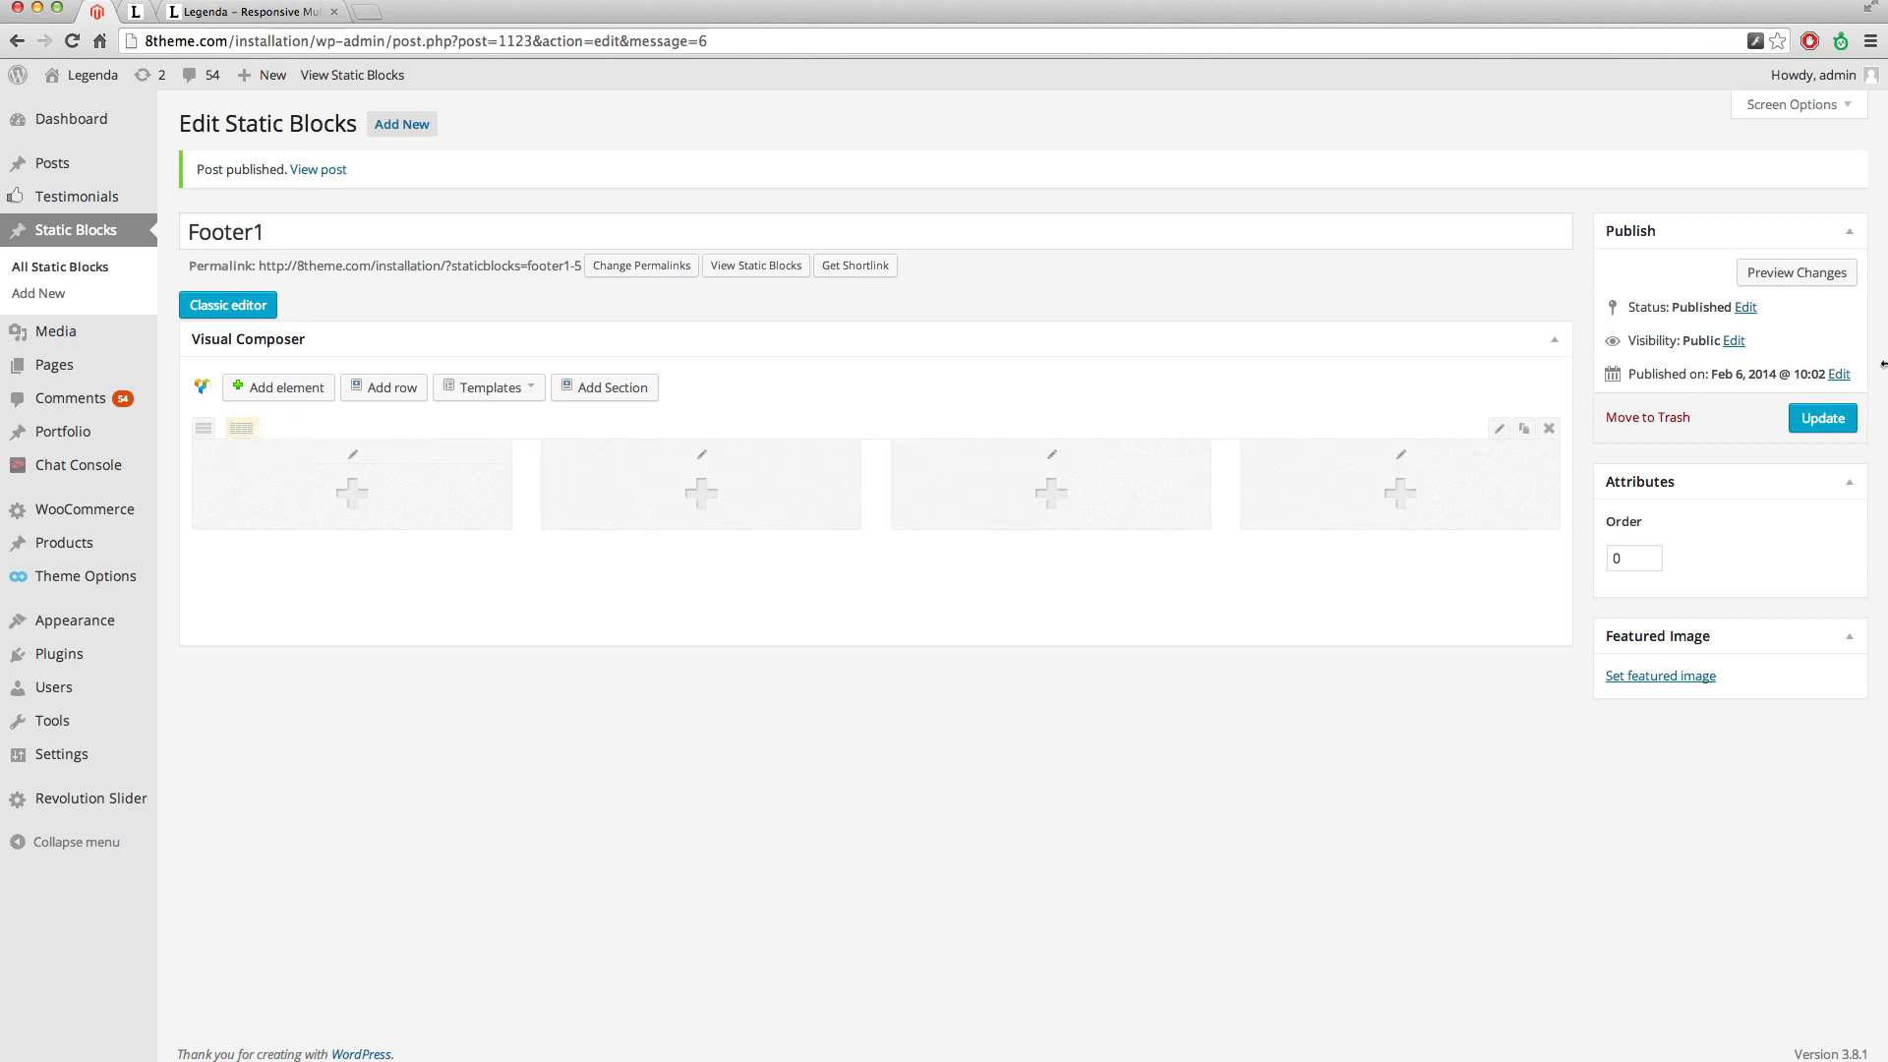
{"action": "left_click", "coordinate": [1824, 420]}
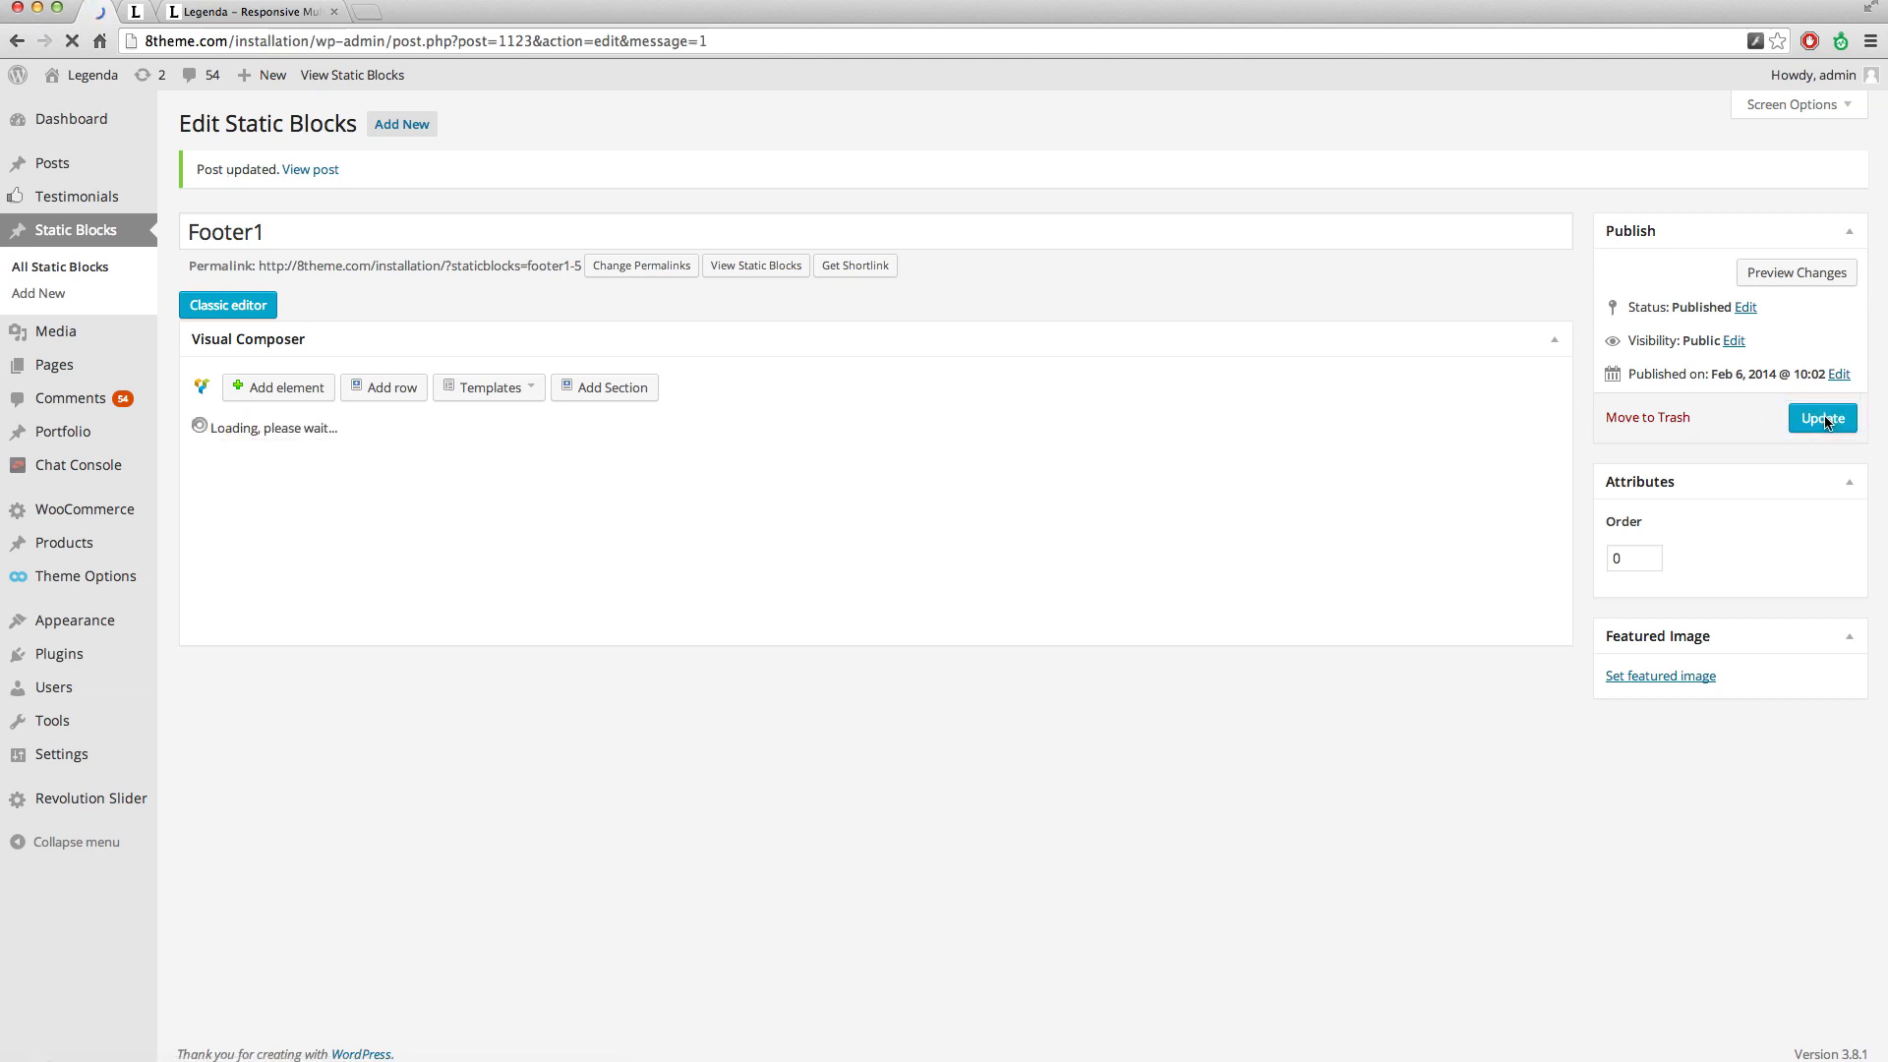
{"action": "mouse_move", "coordinate": [73, 619]}
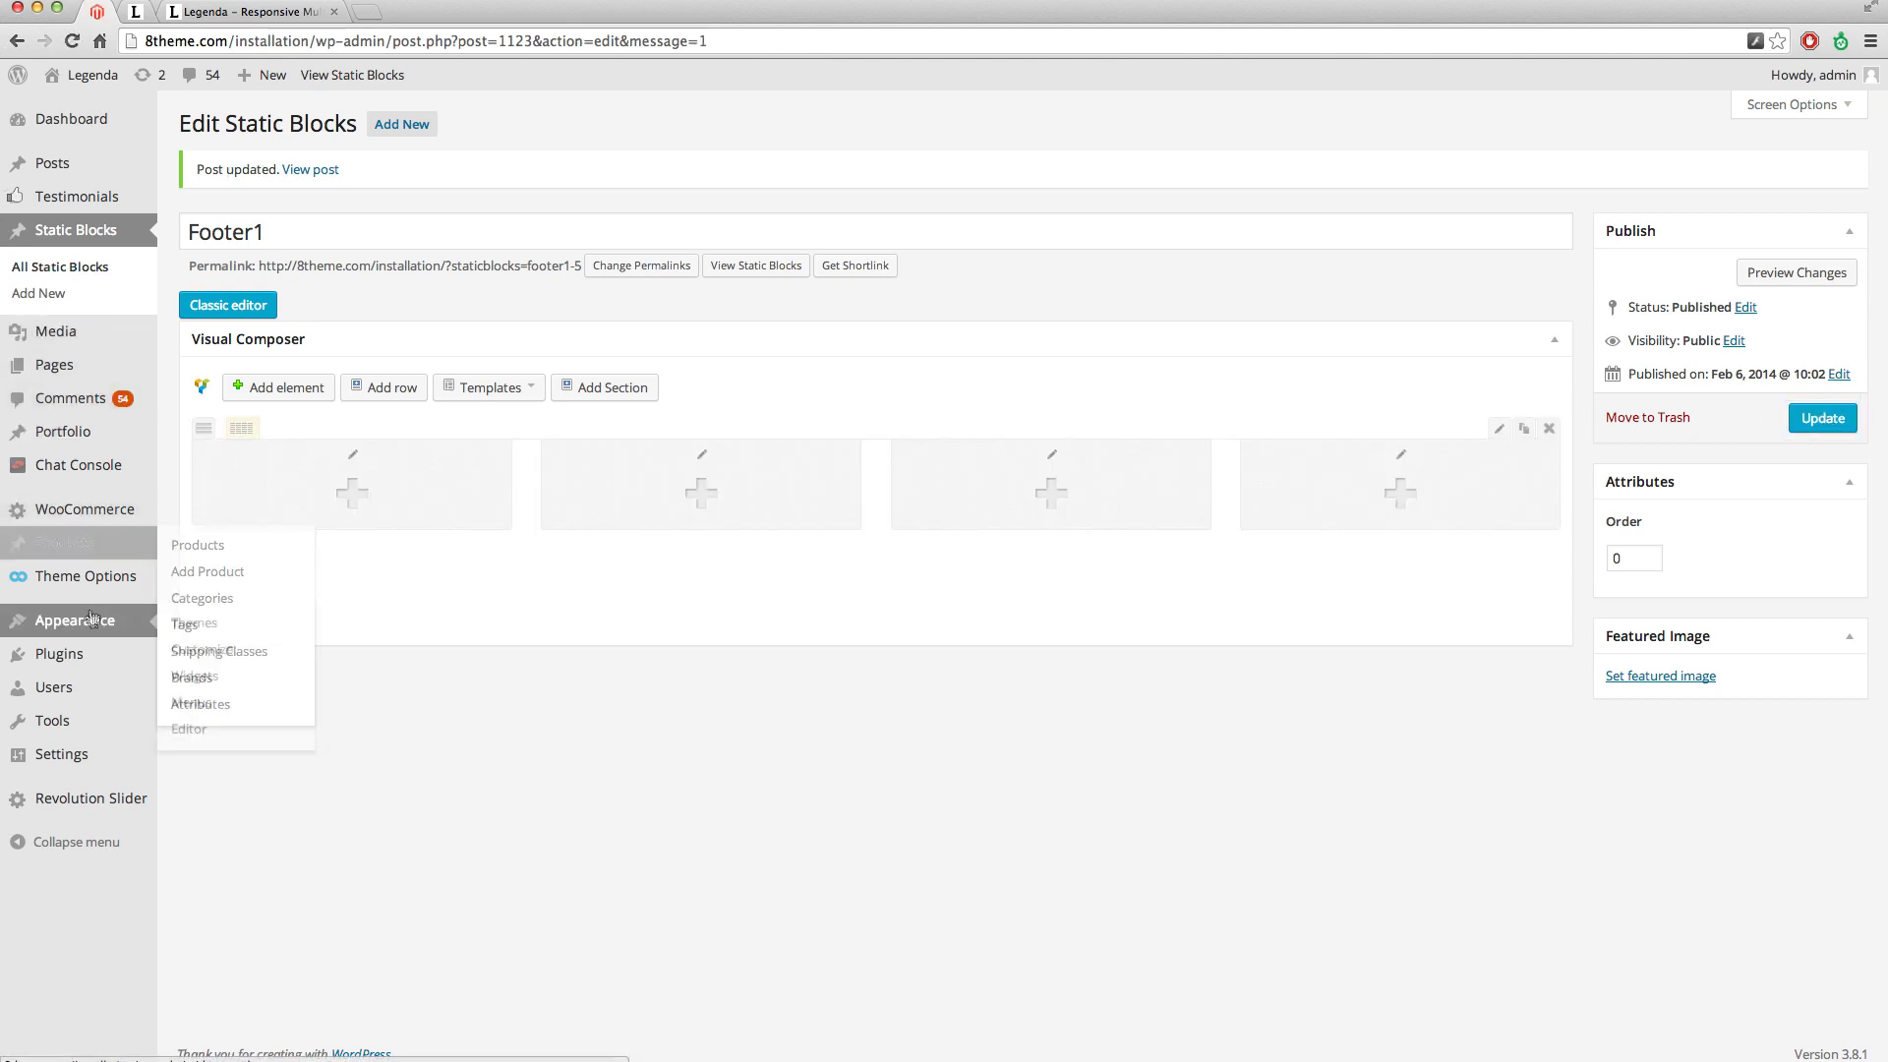
On the Widgets page, add the Random Products and On Sale custom sidebars.
{"action": "left_click", "coordinate": [192, 682], "text": "super"}
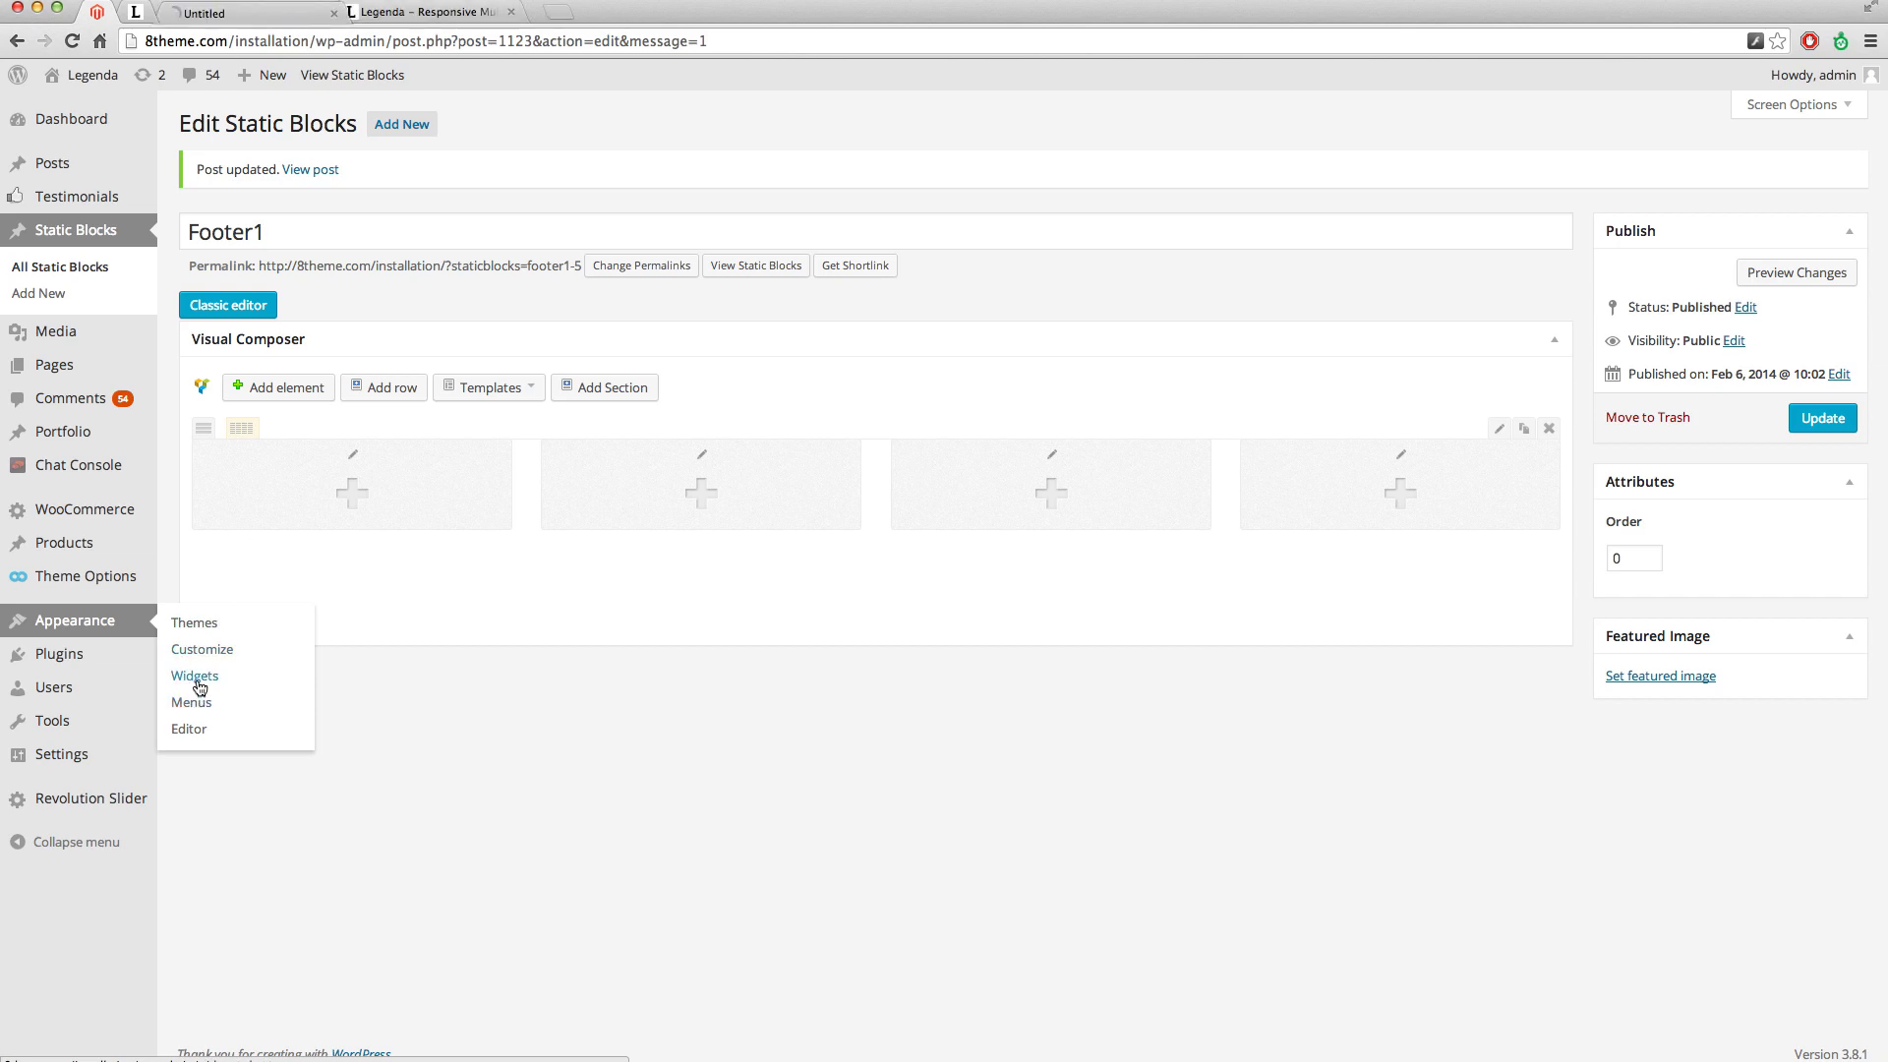
{"action": "left_click", "coordinate": [222, 11]}
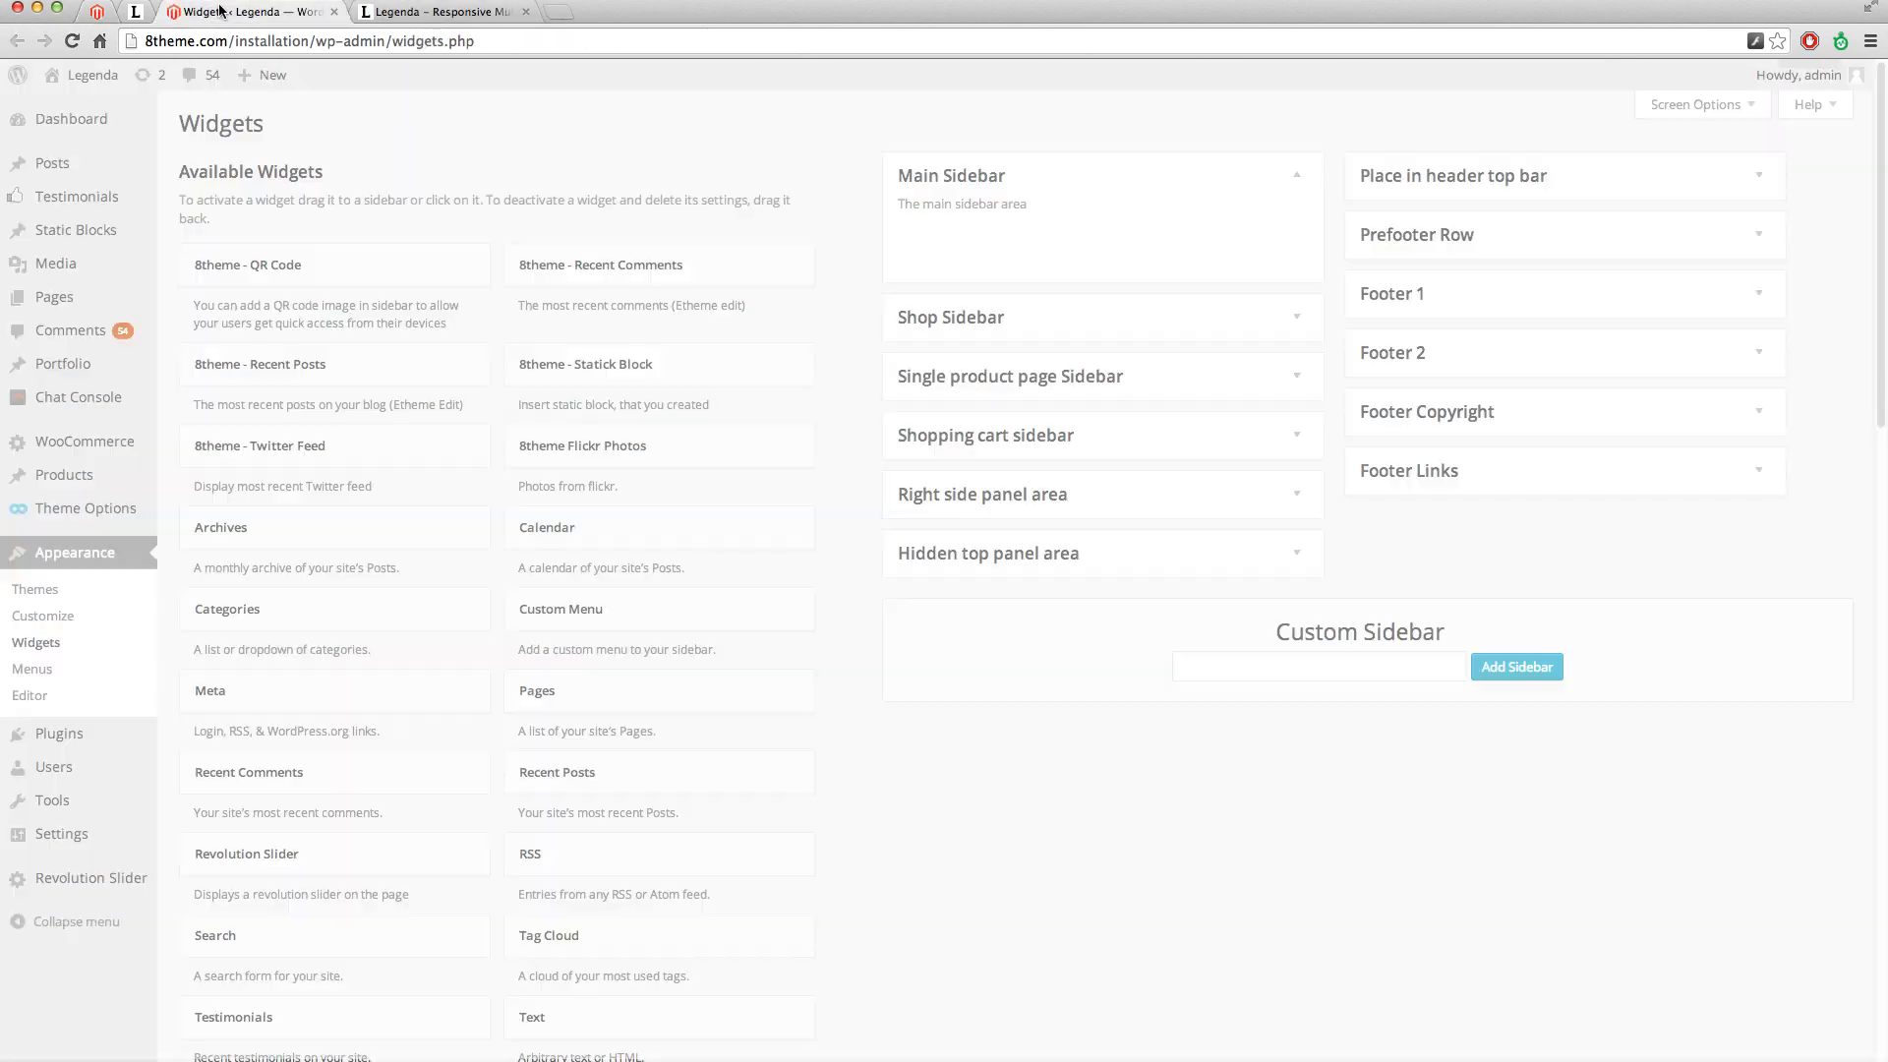
{"action": "left_click", "coordinate": [1336, 670]}
{"action": "type", "text": "Random Pr"}
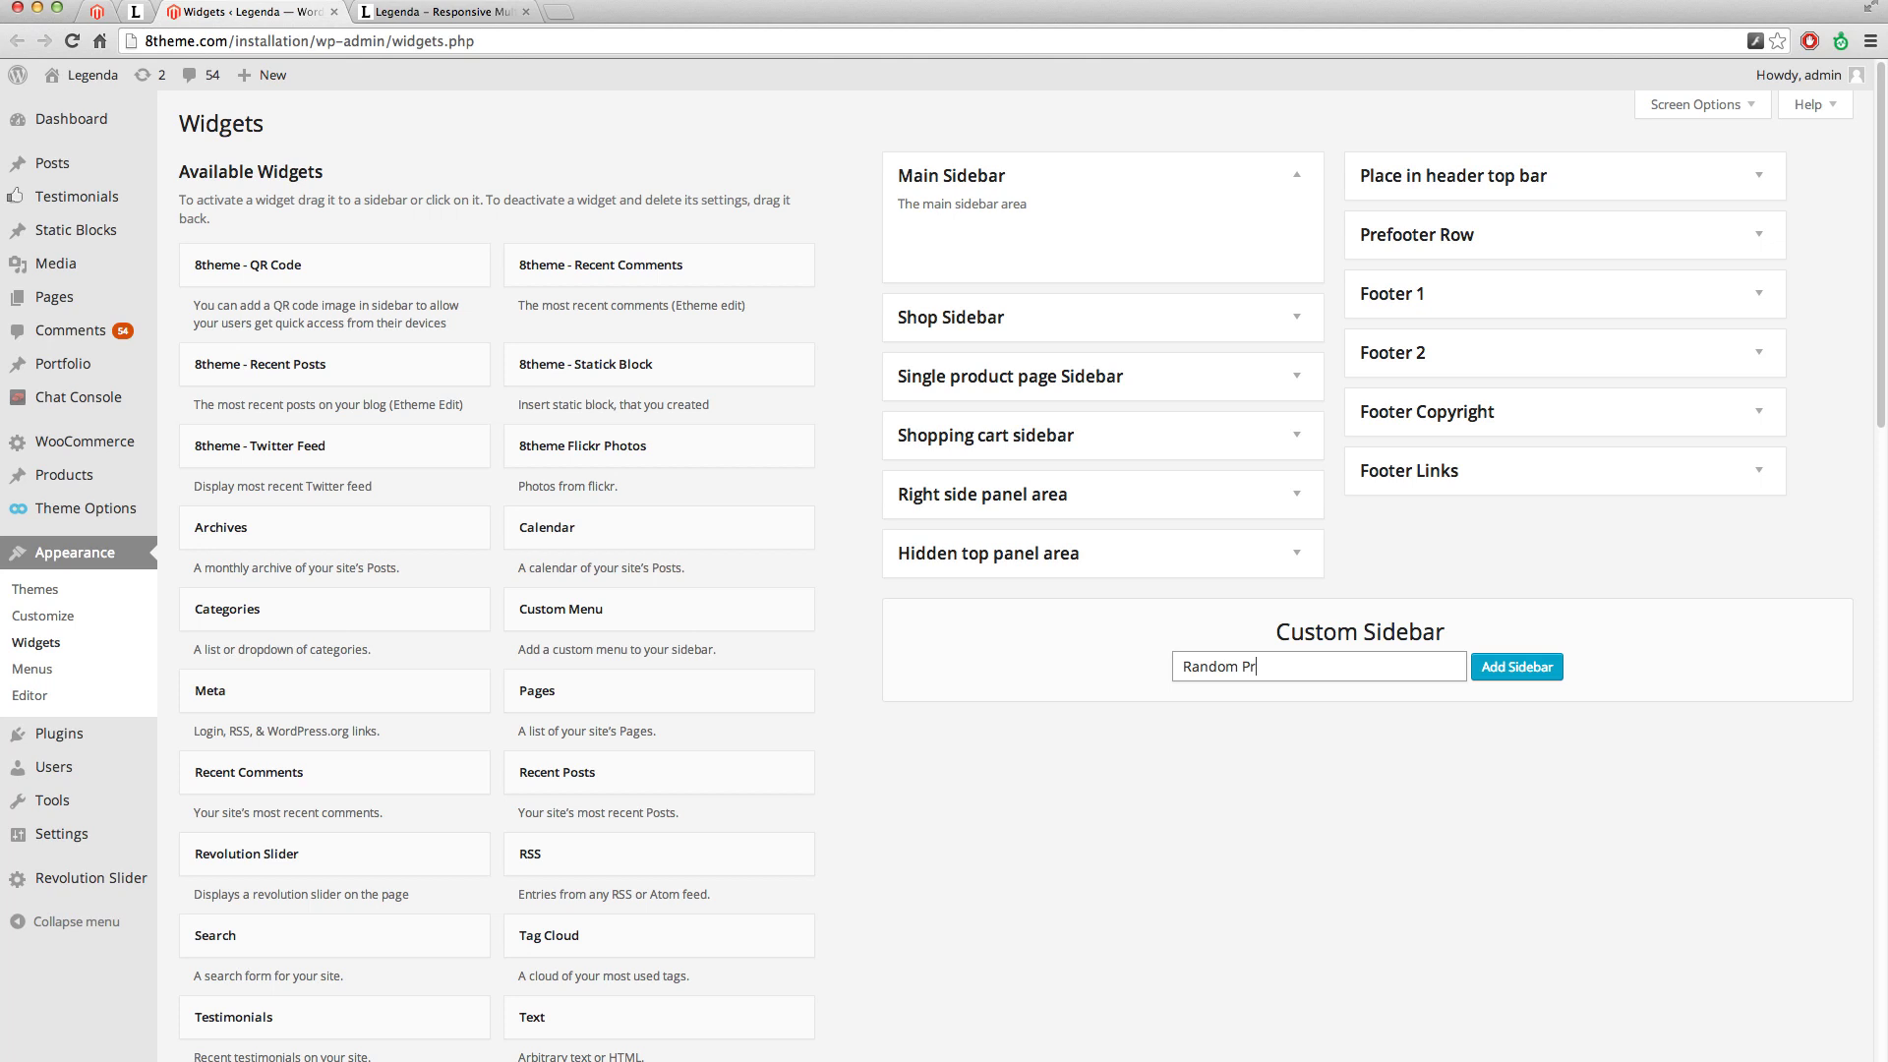
{"action": "type", "text": "odu"}
{"action": "type", "text": "cts"}
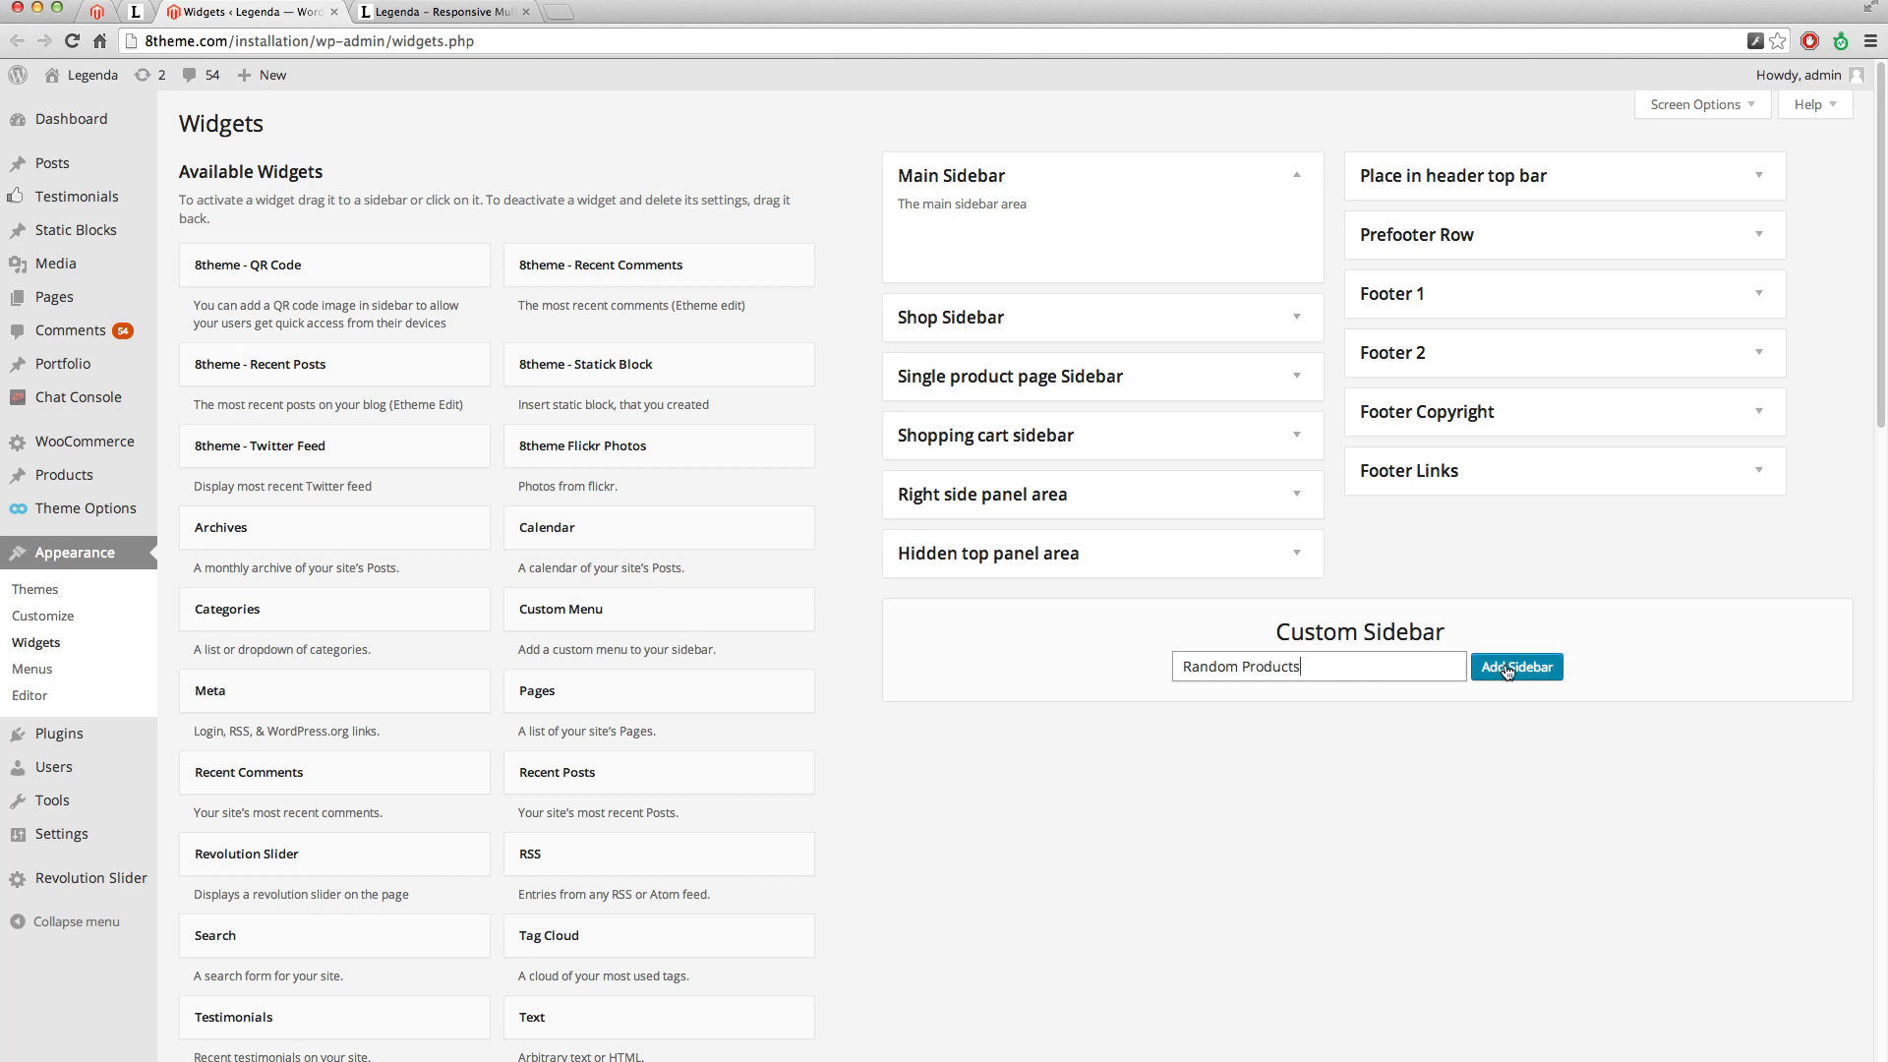
{"action": "left_click", "coordinate": [1507, 669]}
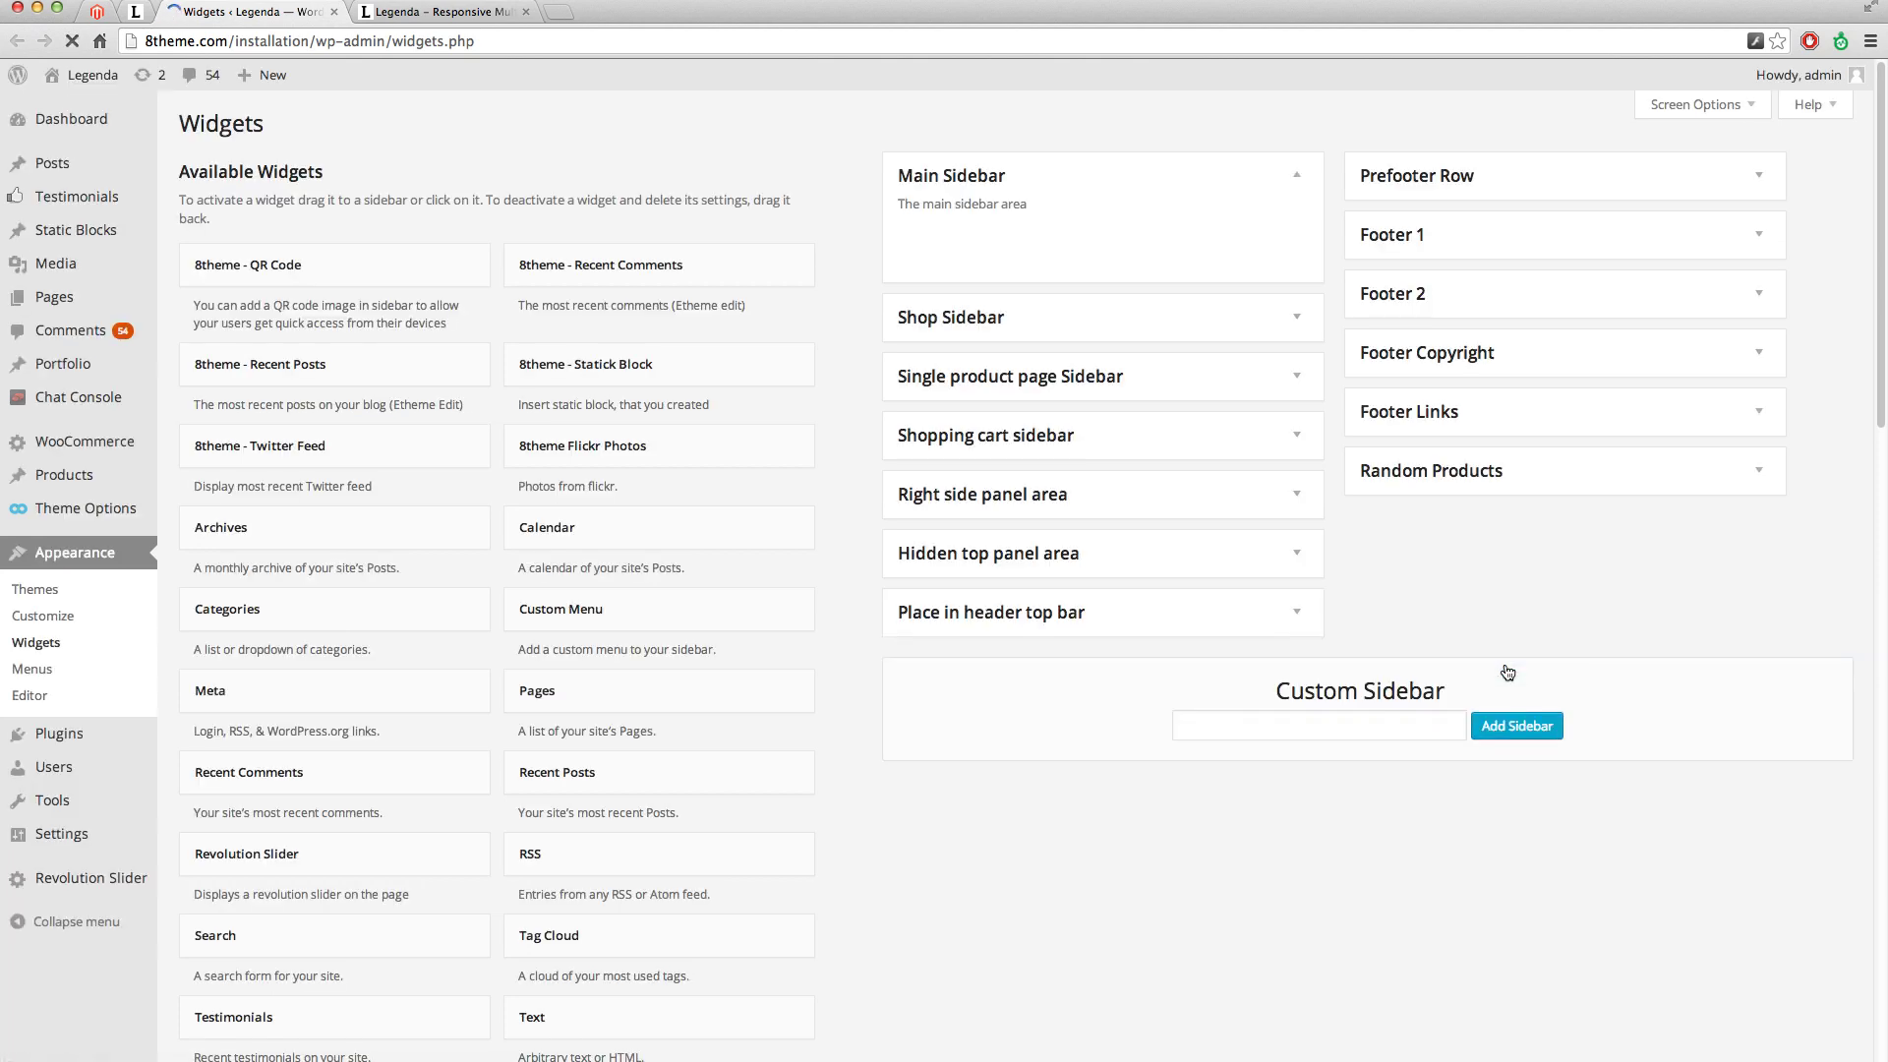
{"action": "left_click", "coordinate": [1299, 723]}
{"action": "type", "text": "On Sale"}
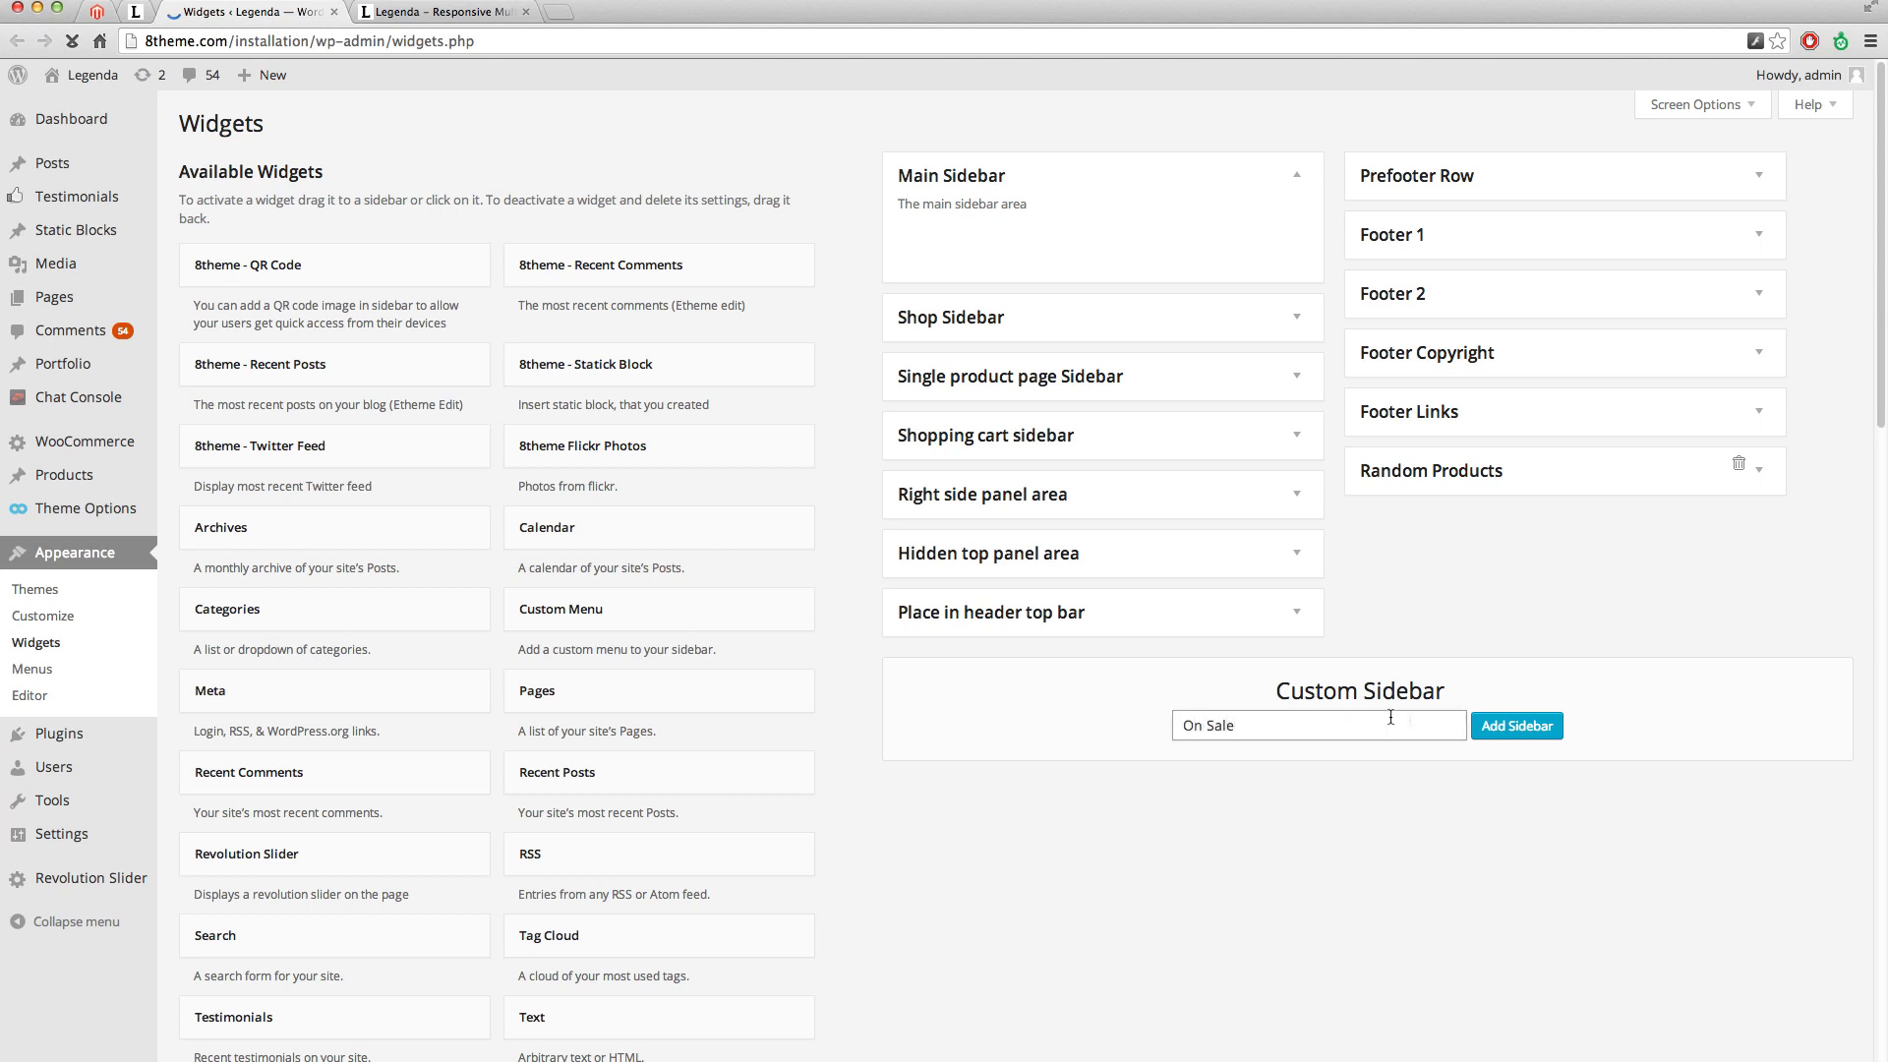
{"action": "left_click", "coordinate": [1505, 726]}
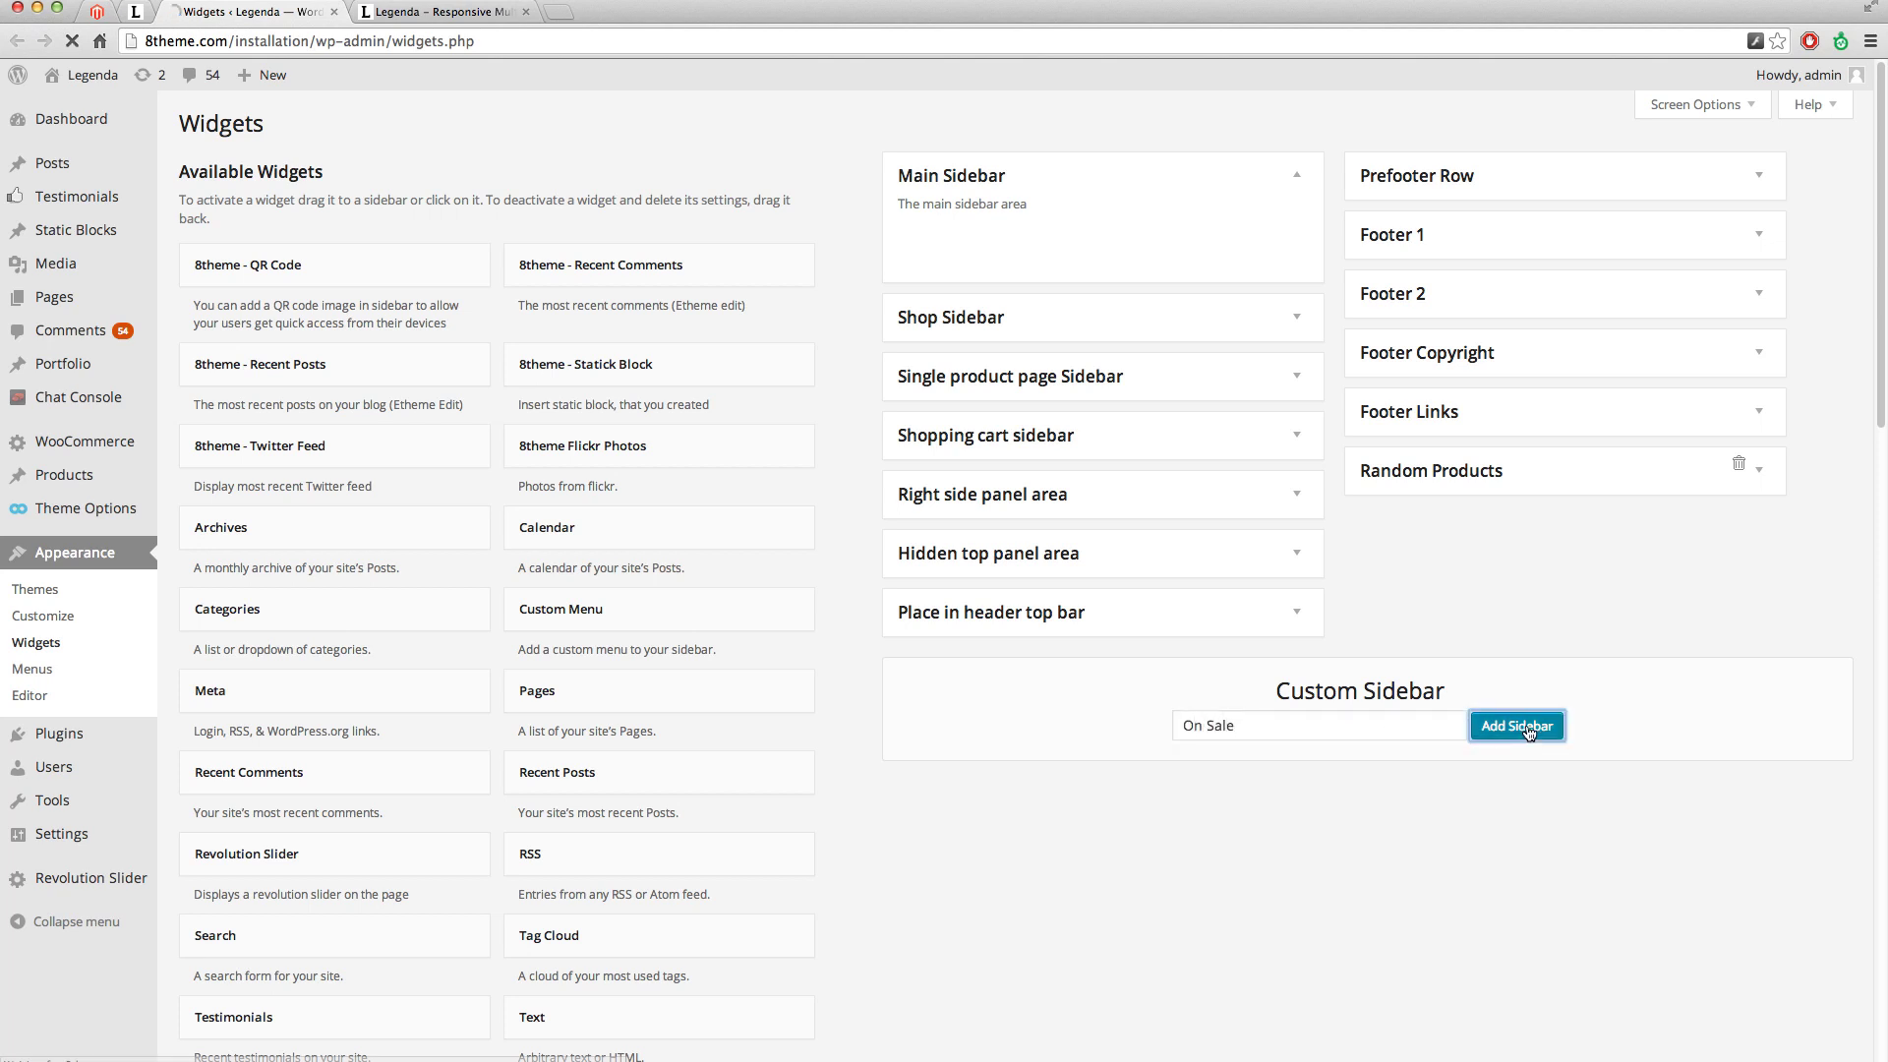
Add the Flickr Photos and Twitter custom sidebars.
{"action": "left_click", "coordinate": [1413, 725]}
{"action": "type", "text": "Flick"}
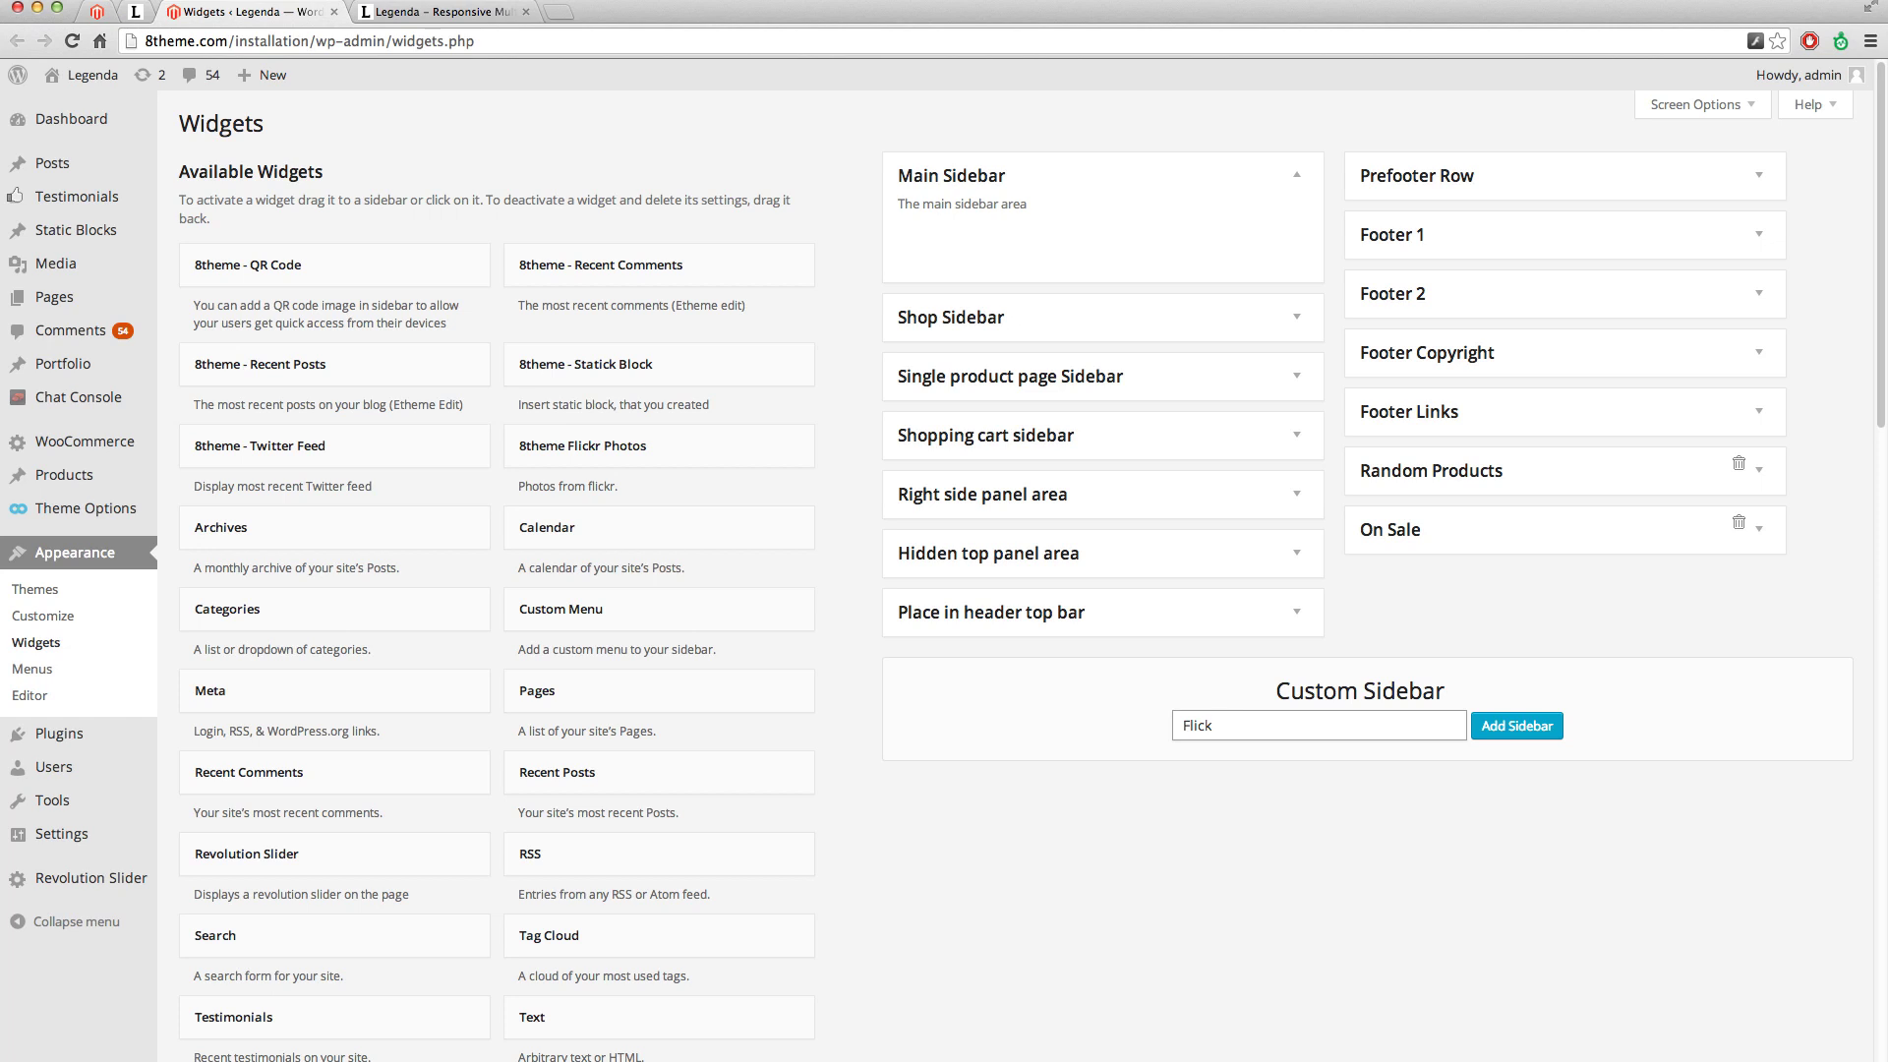
{"action": "type", "text": "r Photos"}
{"action": "left_click", "coordinate": [1542, 726]}
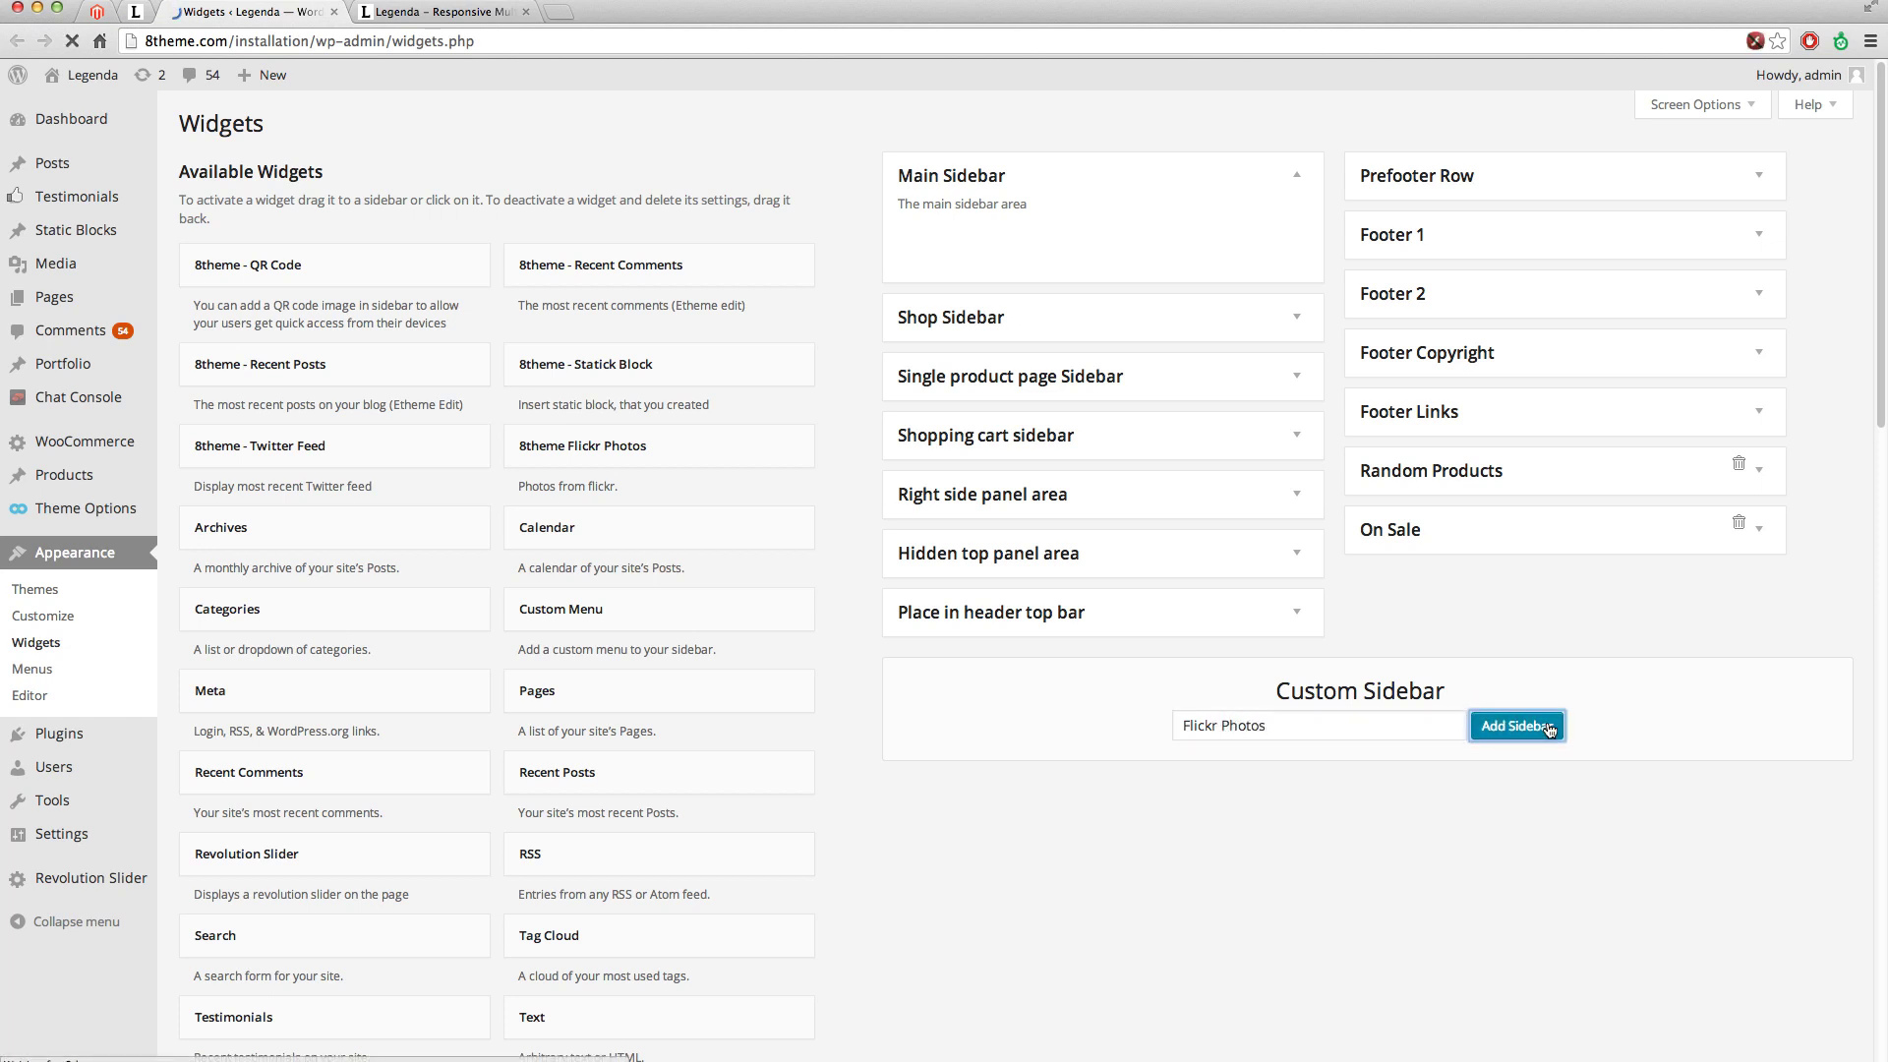
{"action": "left_click", "coordinate": [1342, 783]}
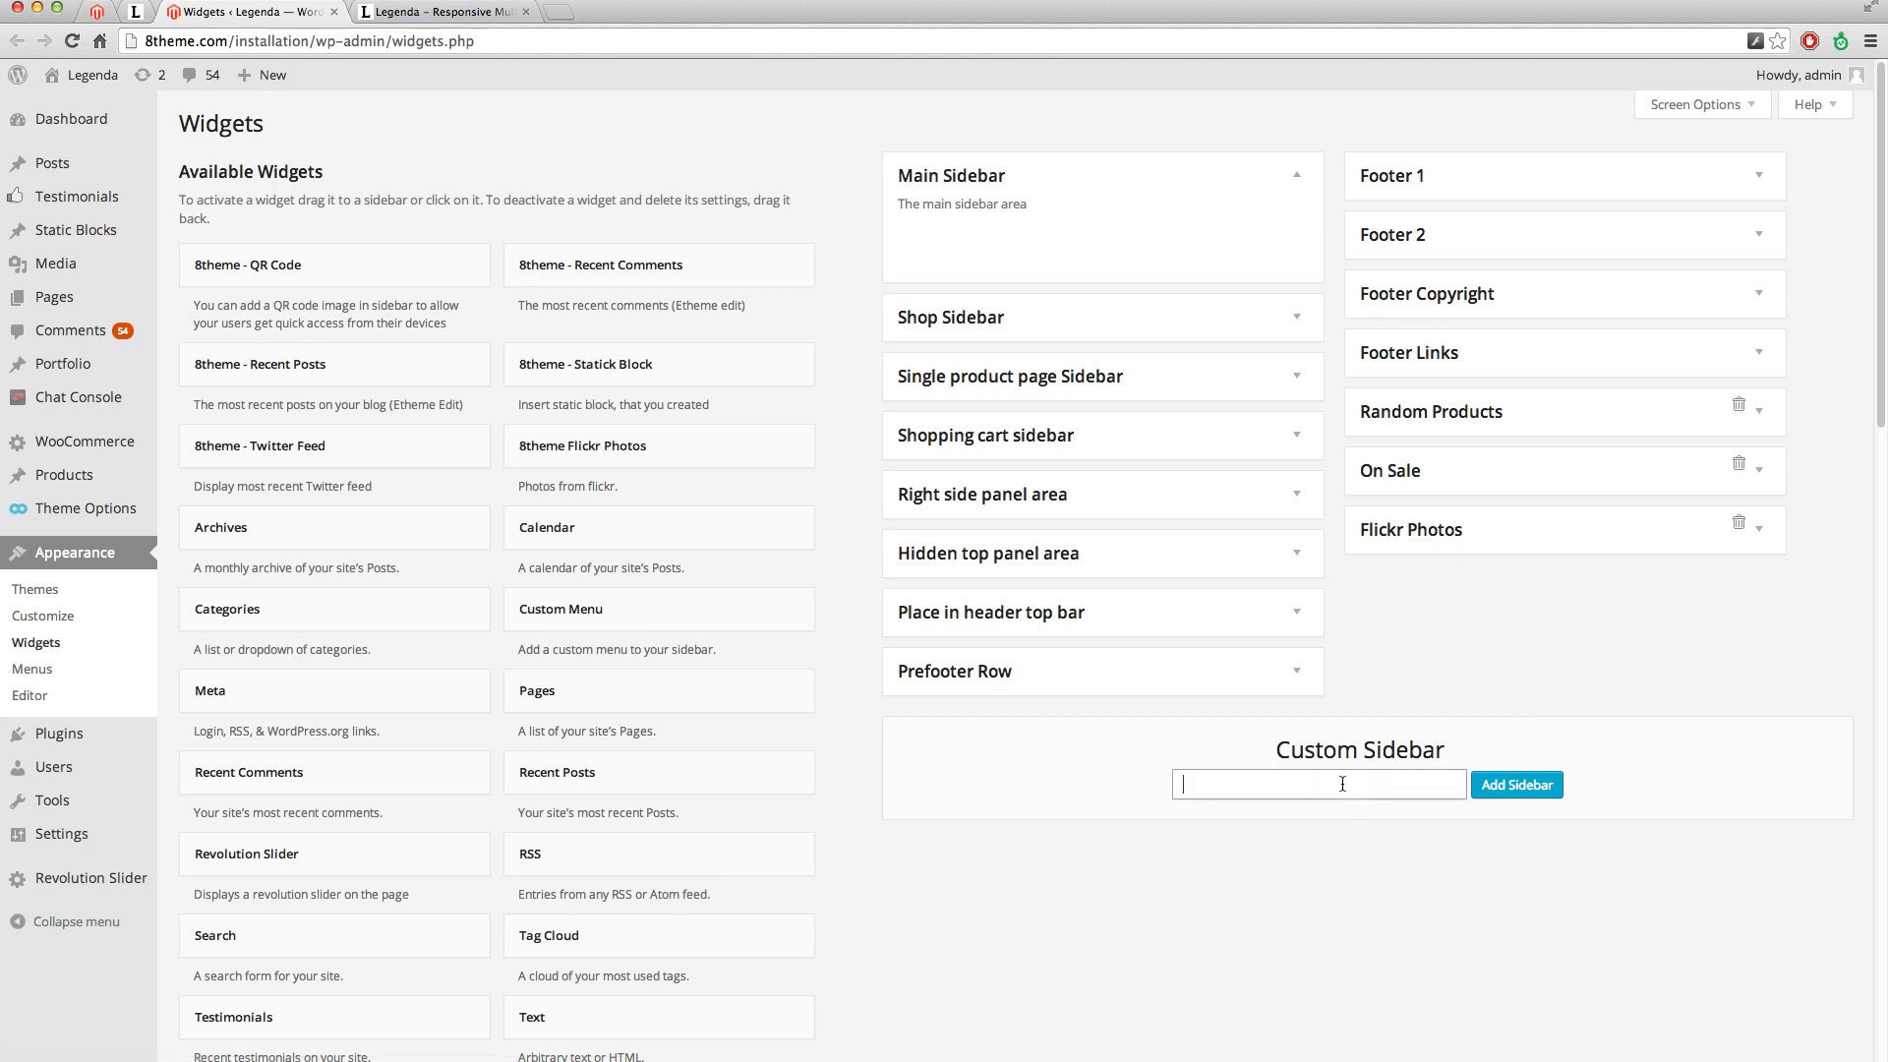
{"action": "type", "text": "Twitter"}
{"action": "left_click", "coordinate": [1542, 793]}
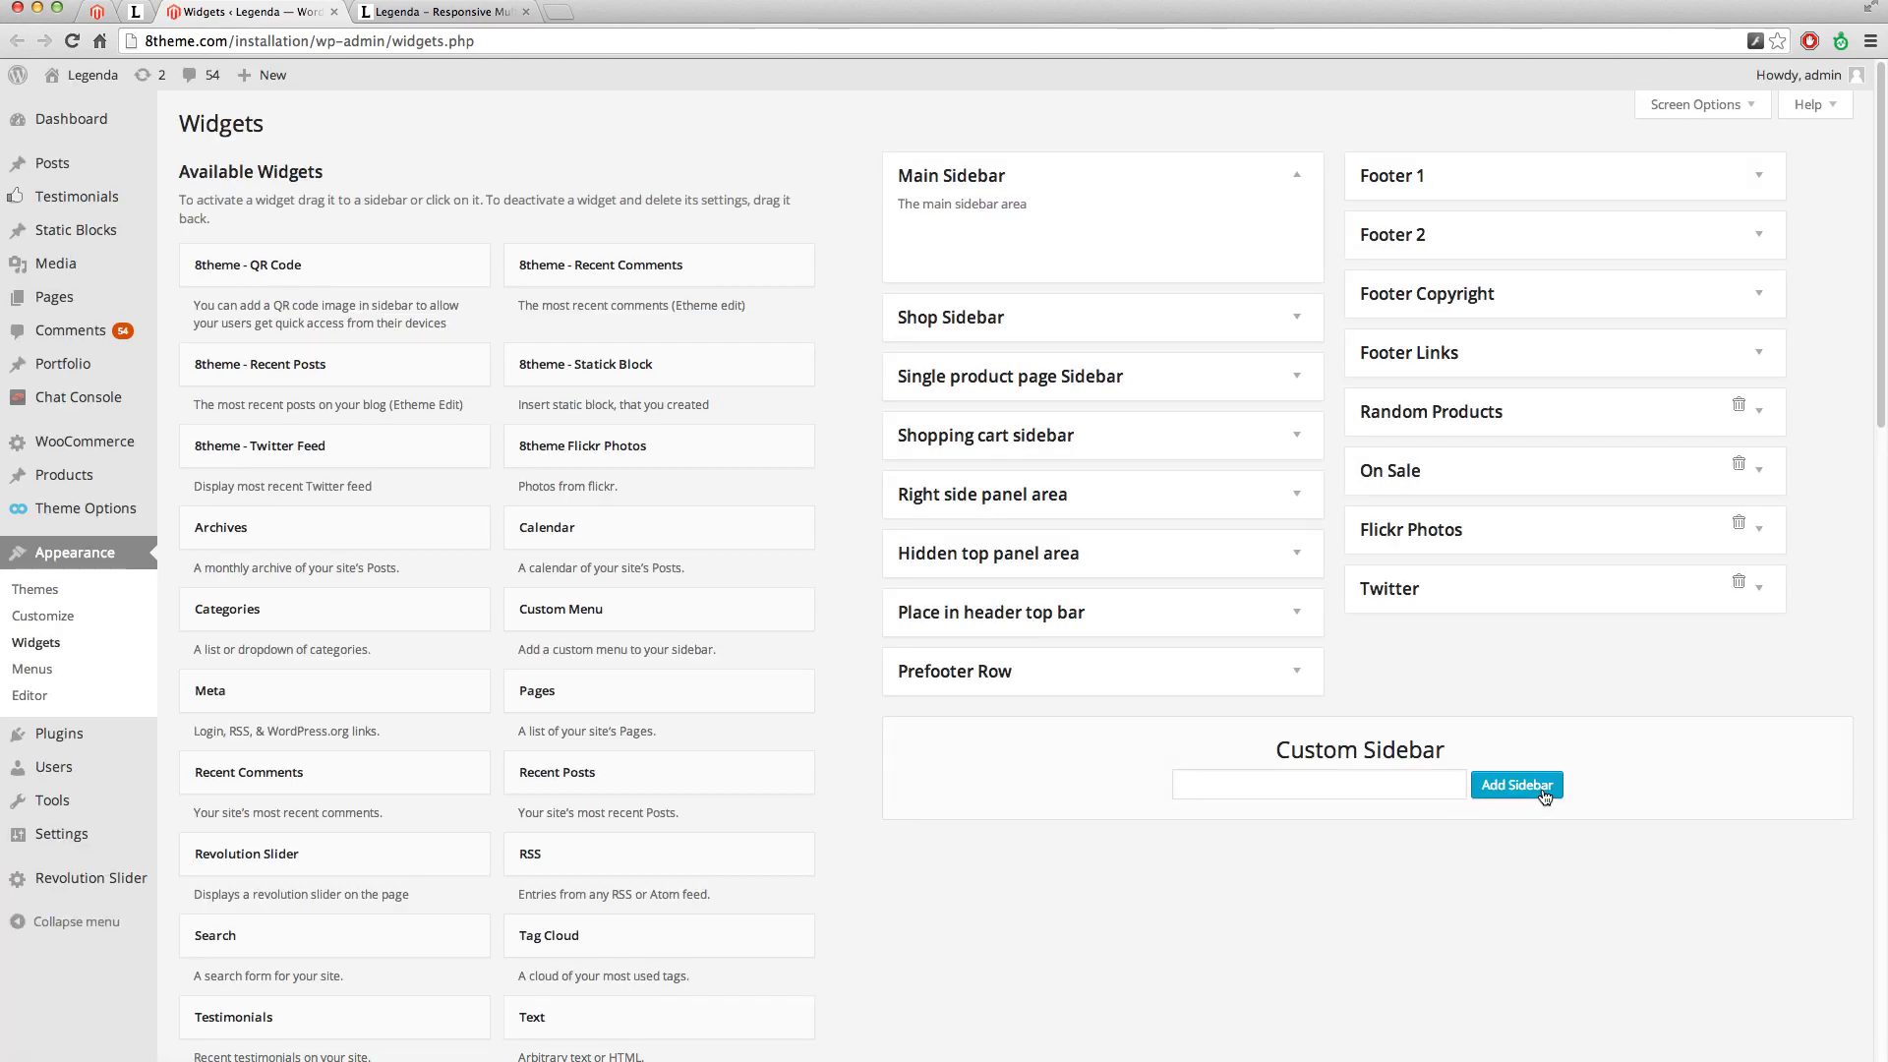
Place a WooCommerce Random Products widget titled Random Products, showing 3 products, in its sidebar.
{"action": "scroll", "coordinate": [654, 793], "scroll_direction": "down", "scroll_amount": 3}
{"action": "scroll", "coordinate": [654, 792], "scroll_direction": "down", "scroll_amount": 5}
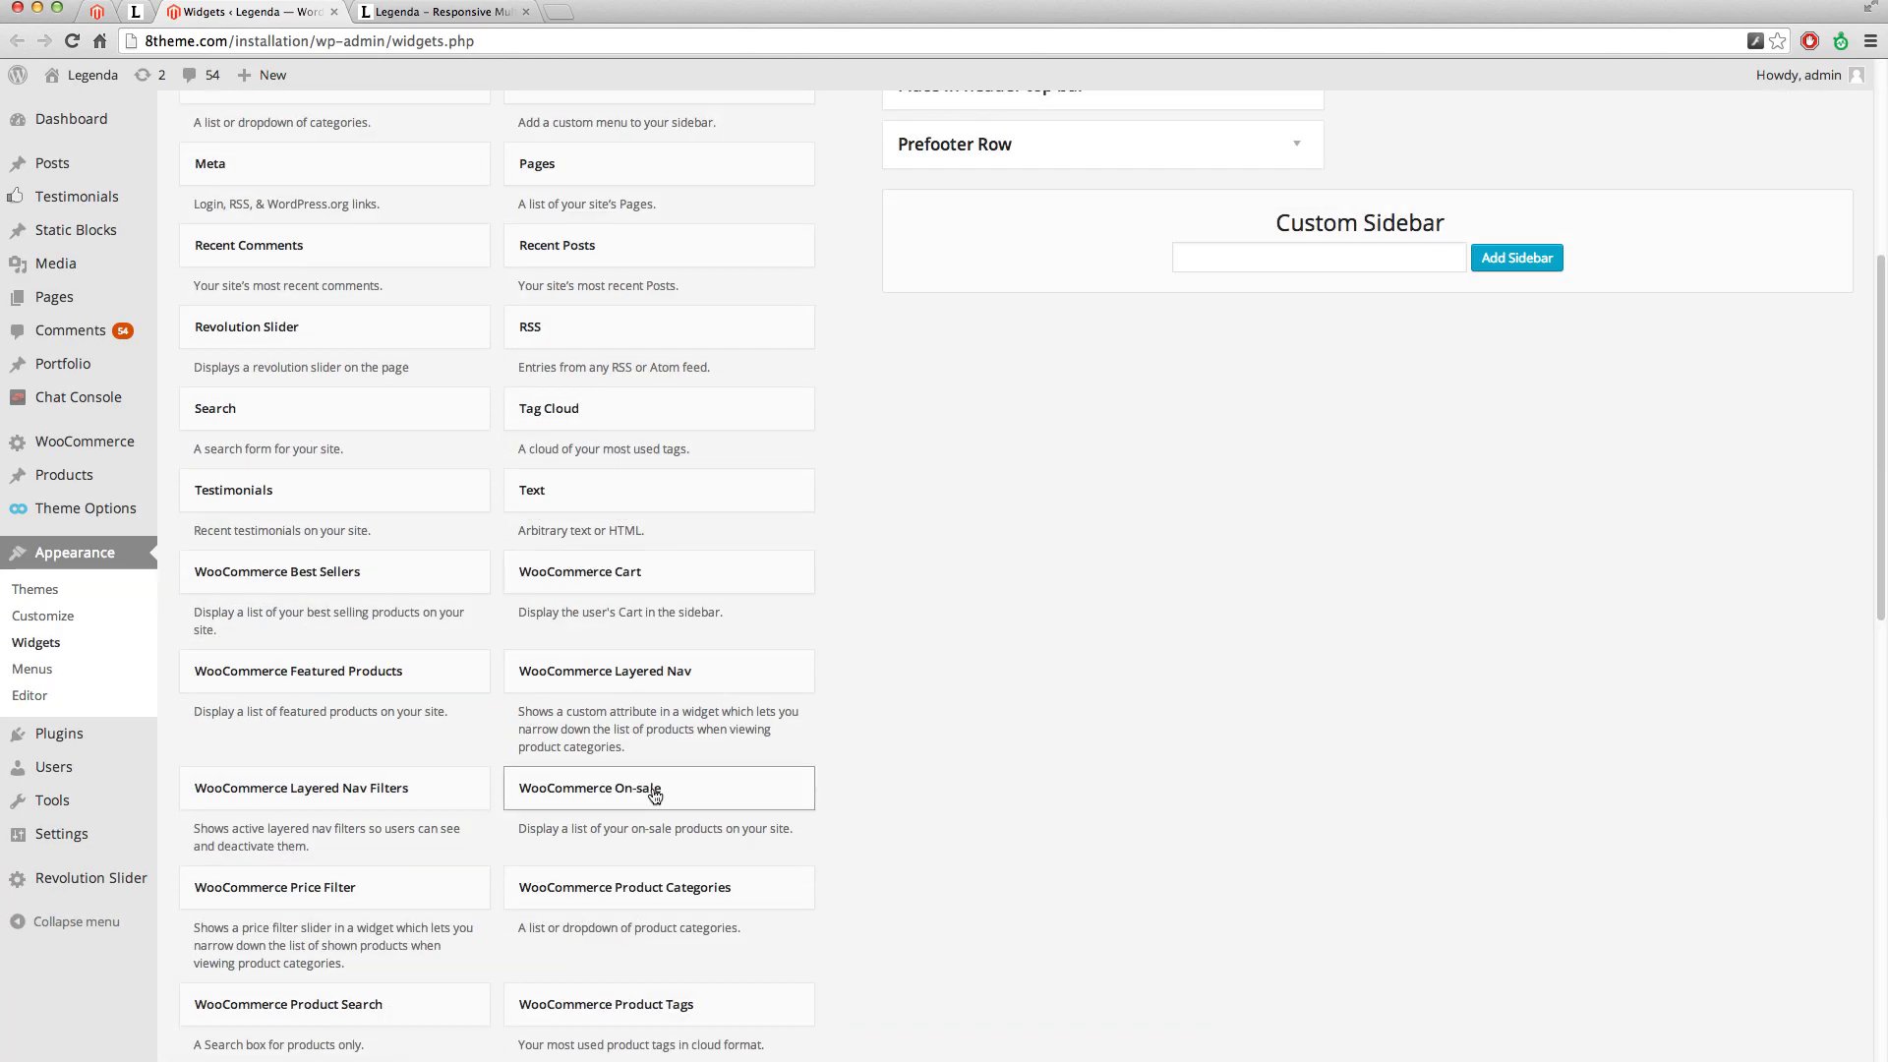
{"action": "scroll", "coordinate": [654, 788], "scroll_direction": "down", "scroll_amount": 3}
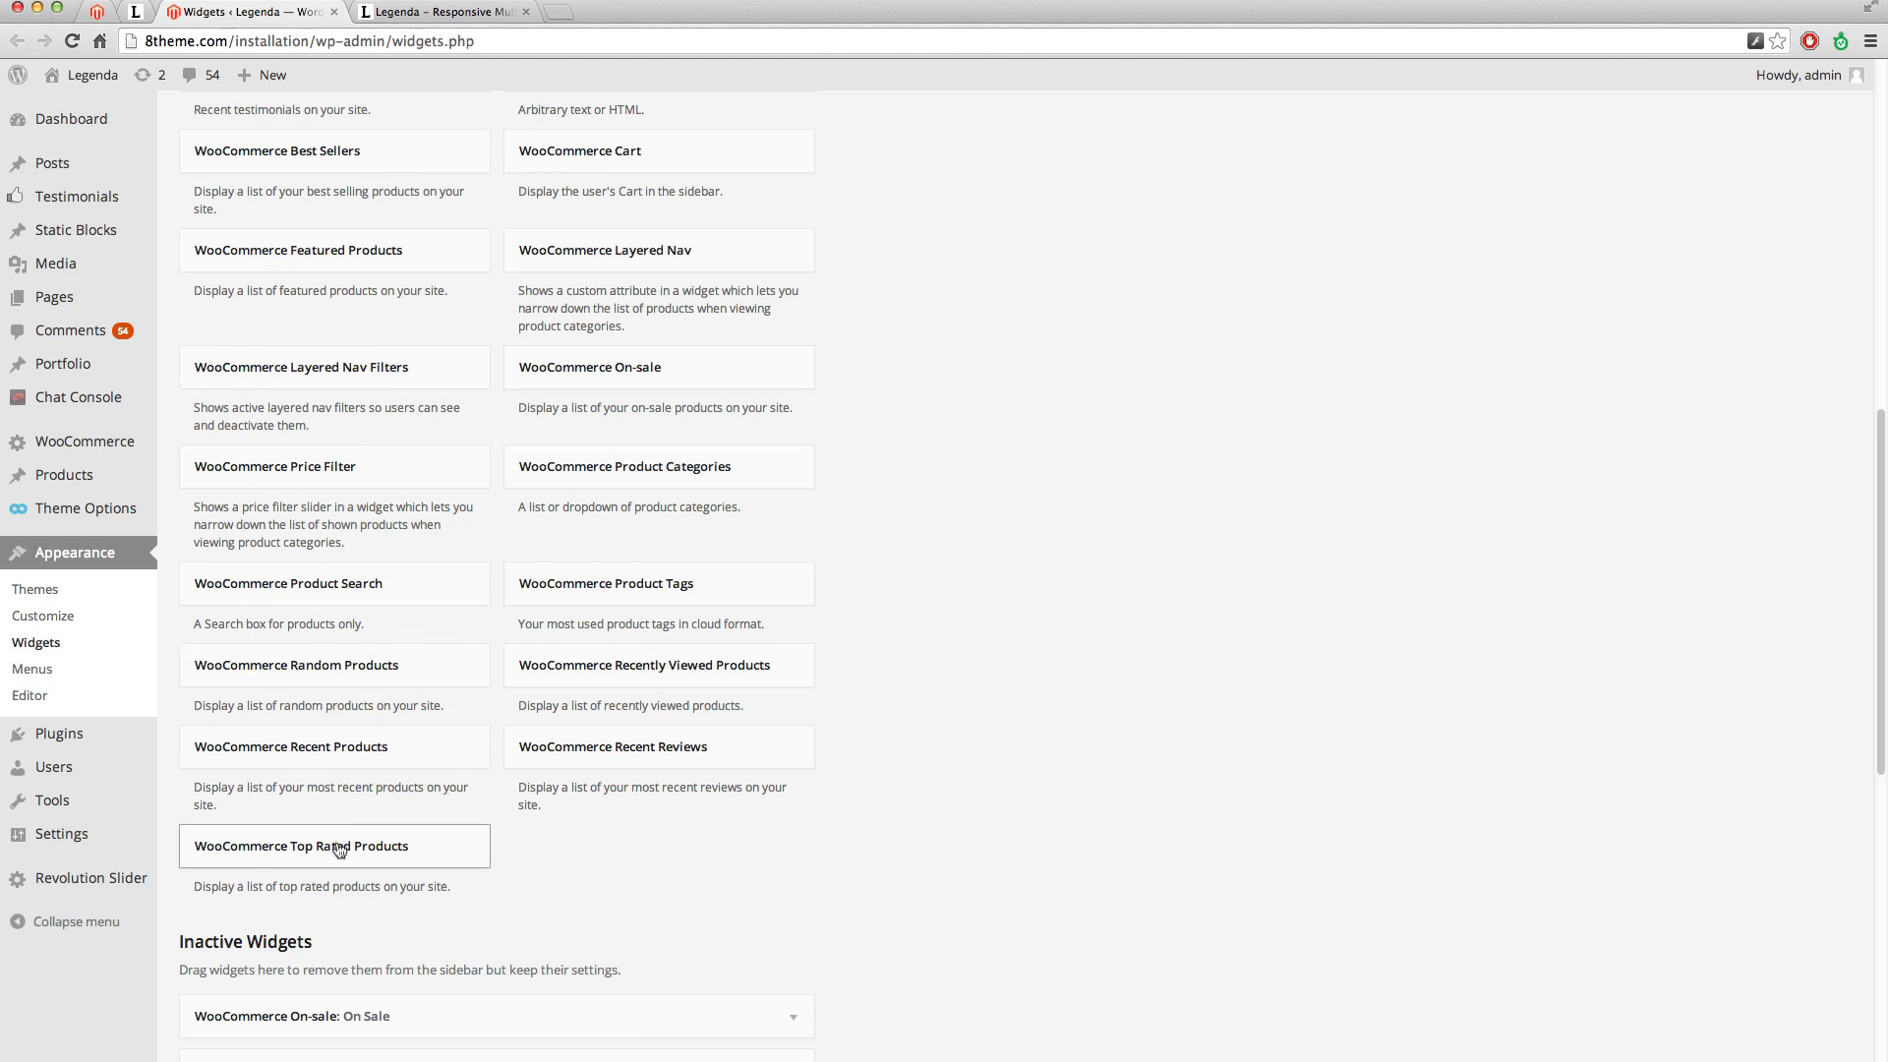
{"action": "left_click_drag", "start_coordinate": [375, 674], "coordinate": [1464, 24]}
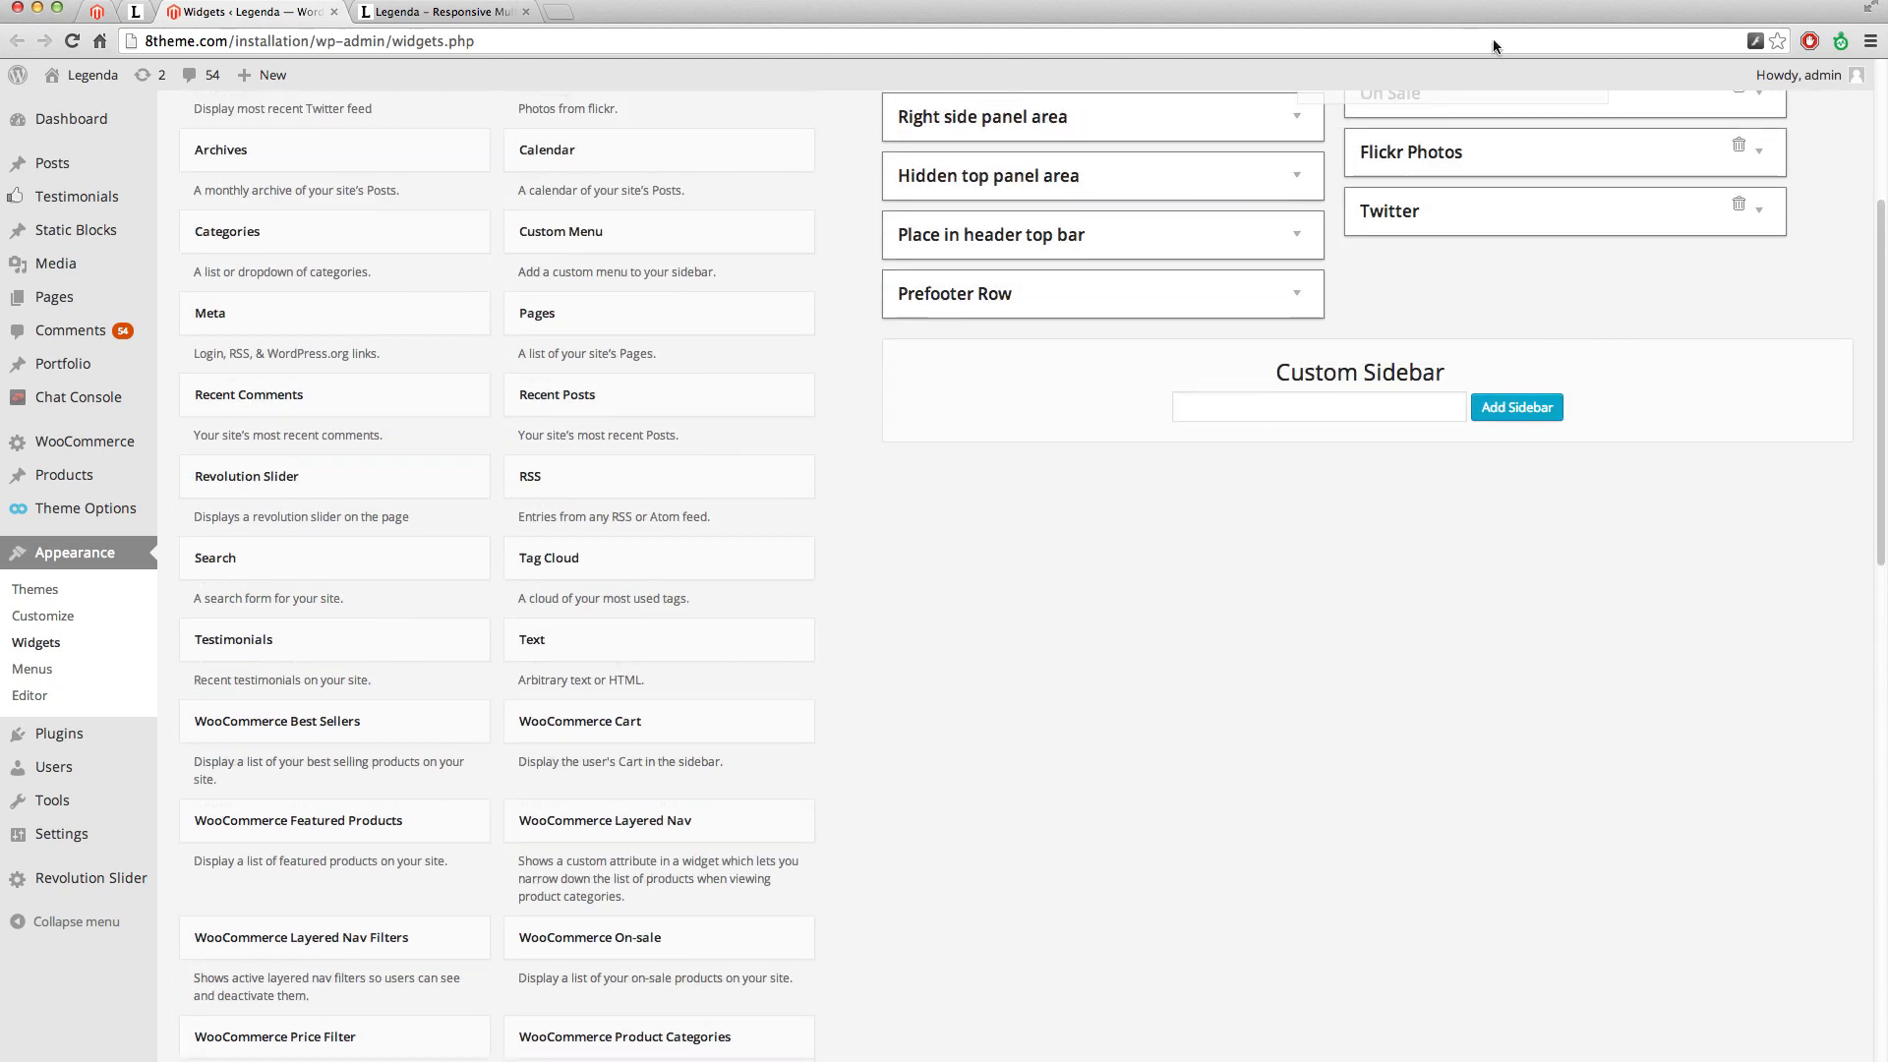
{"action": "mouse_move", "coordinate": [1464, 23]}
{"action": "left_mouse_down"}
{"action": "mouse_move", "coordinate": [1544, 359]}
{"action": "mouse_move", "coordinate": [1544, 325]}
{"action": "left_mouse_up"}
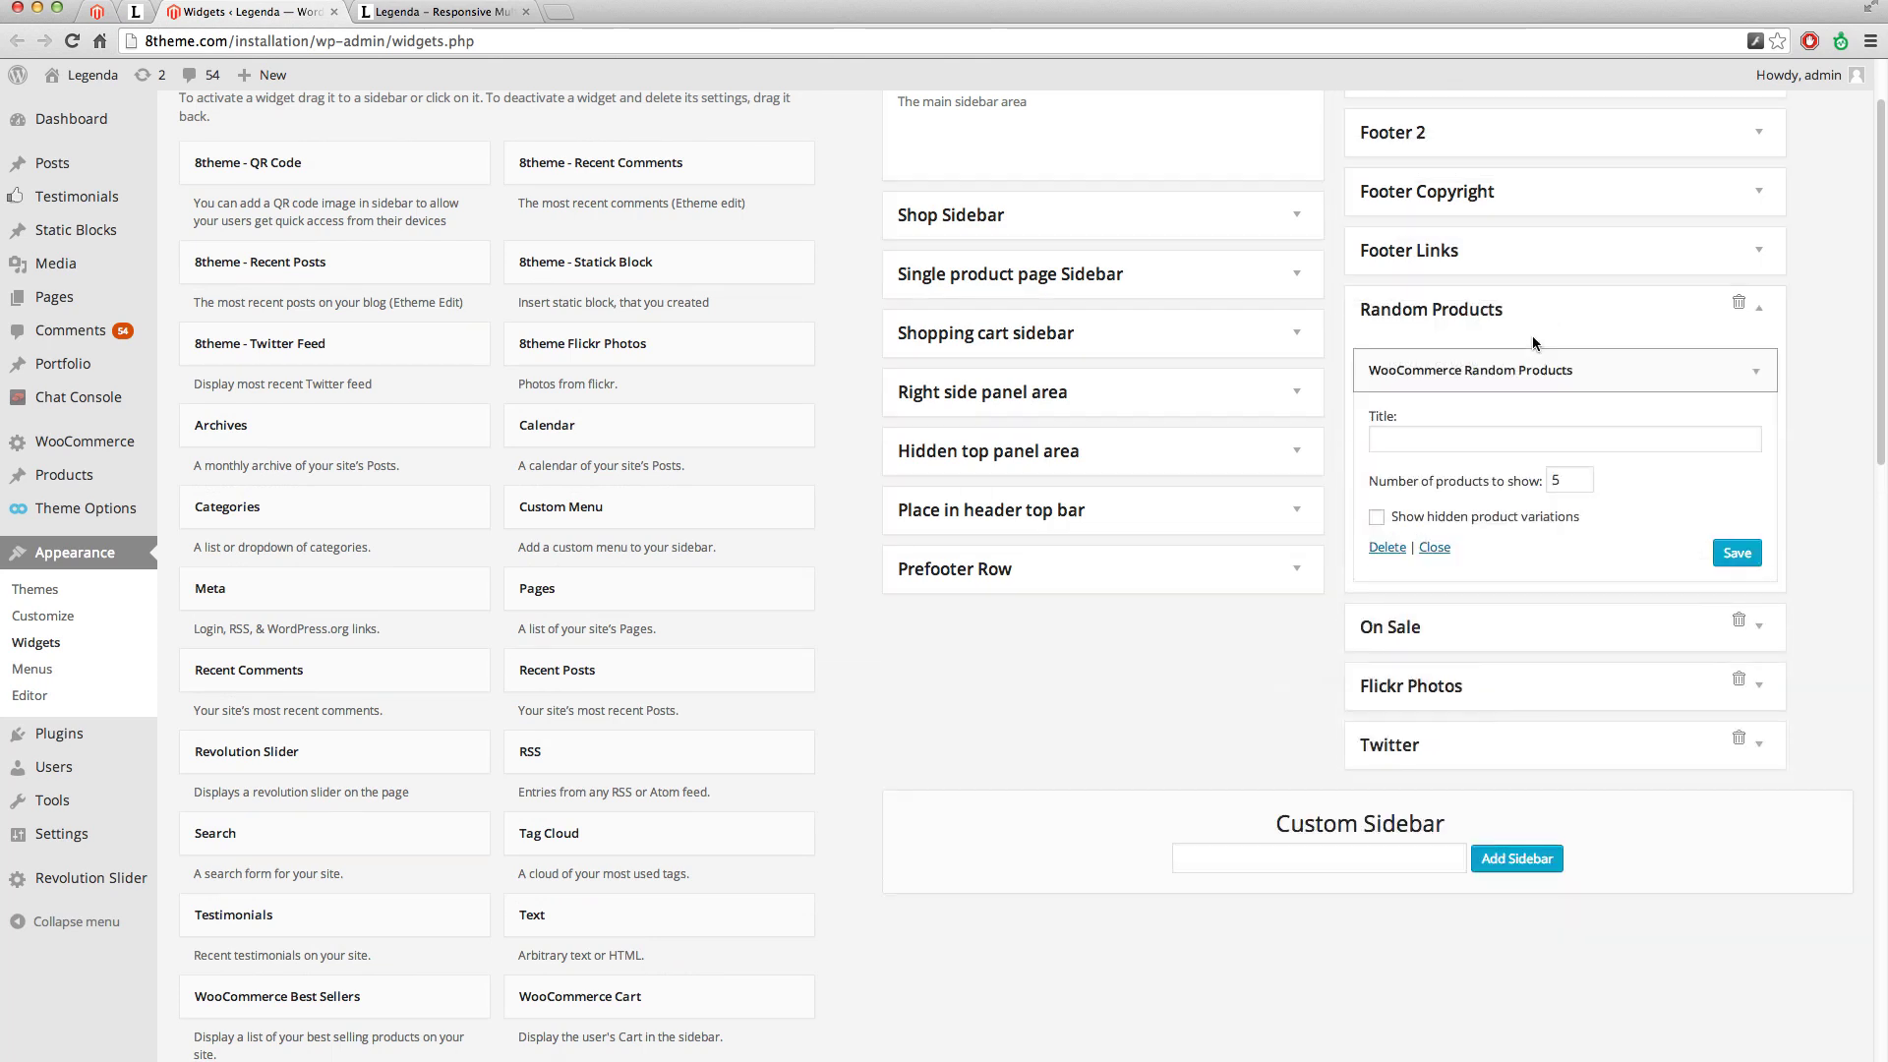
{"action": "left_click", "coordinate": [1428, 438]}
{"action": "type", "text": "R"}
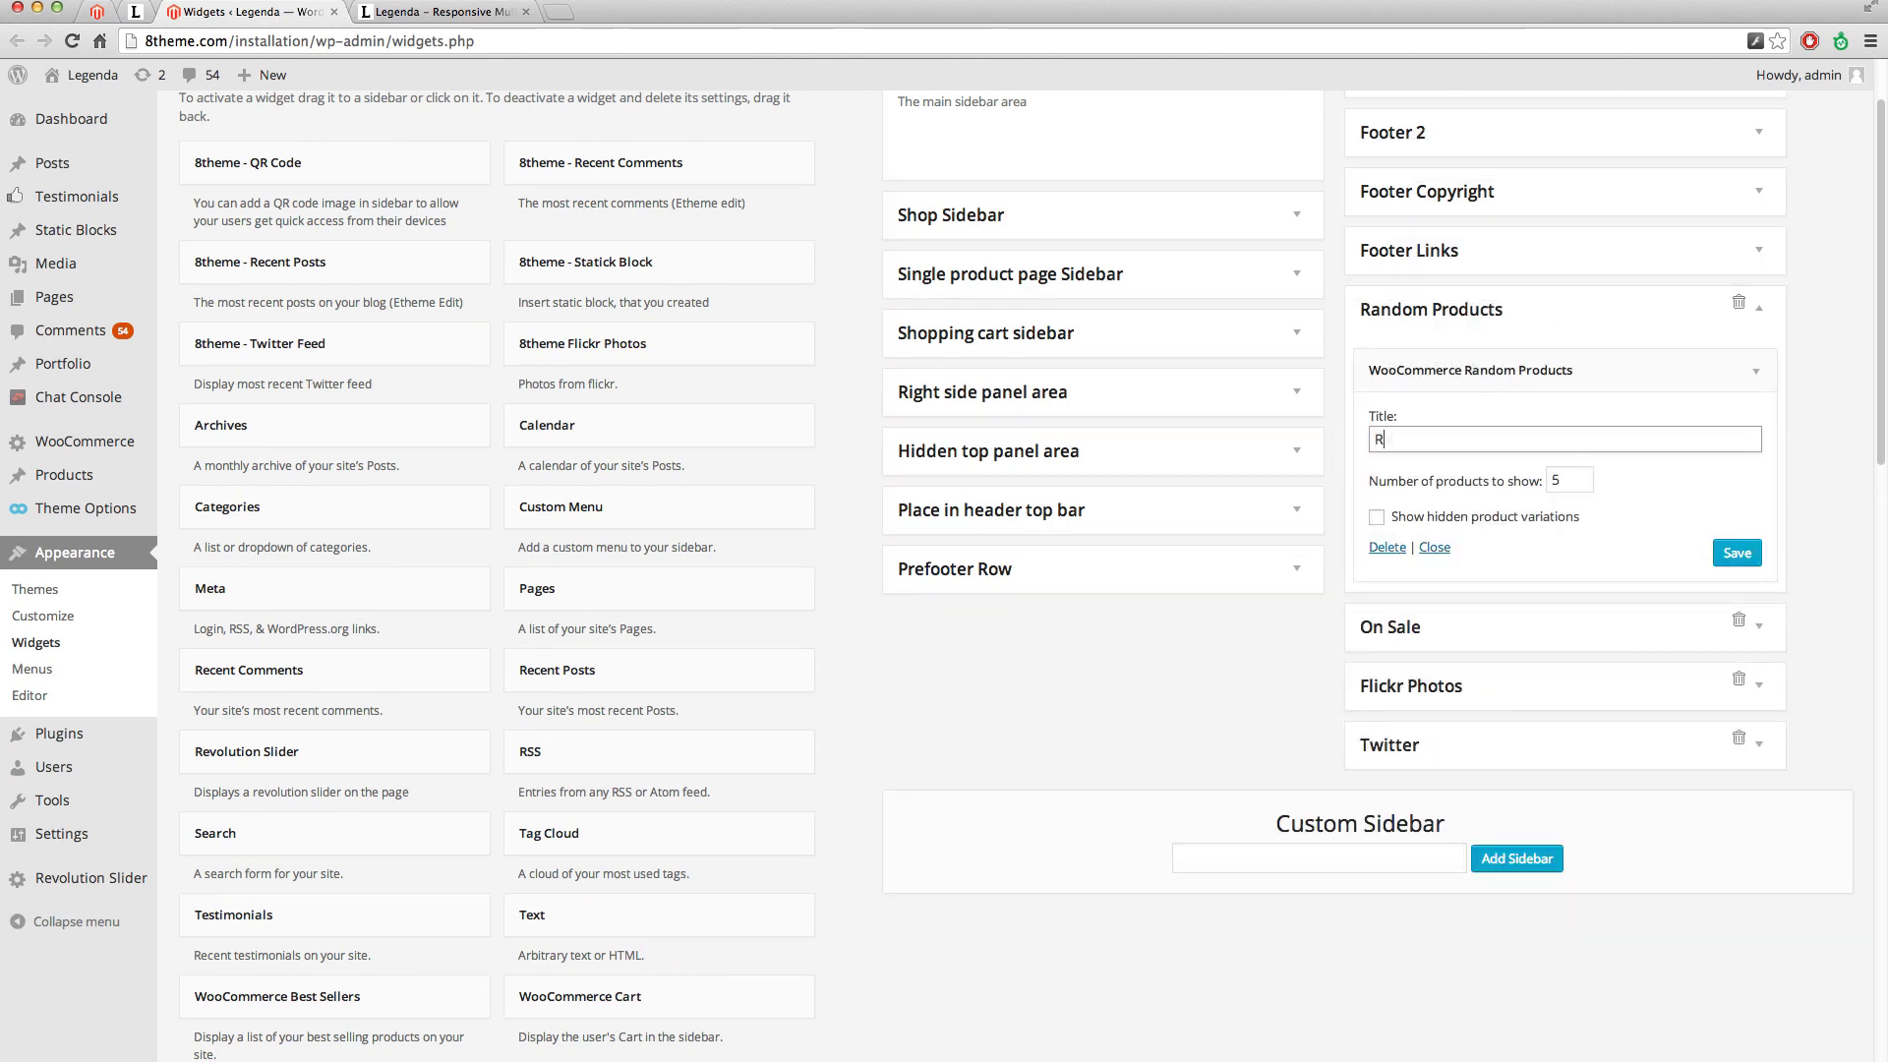
{"action": "type", "text": "andom P"}
{"action": "type", "text": "roducts"}
{"action": "left_click", "coordinate": [1551, 480]}
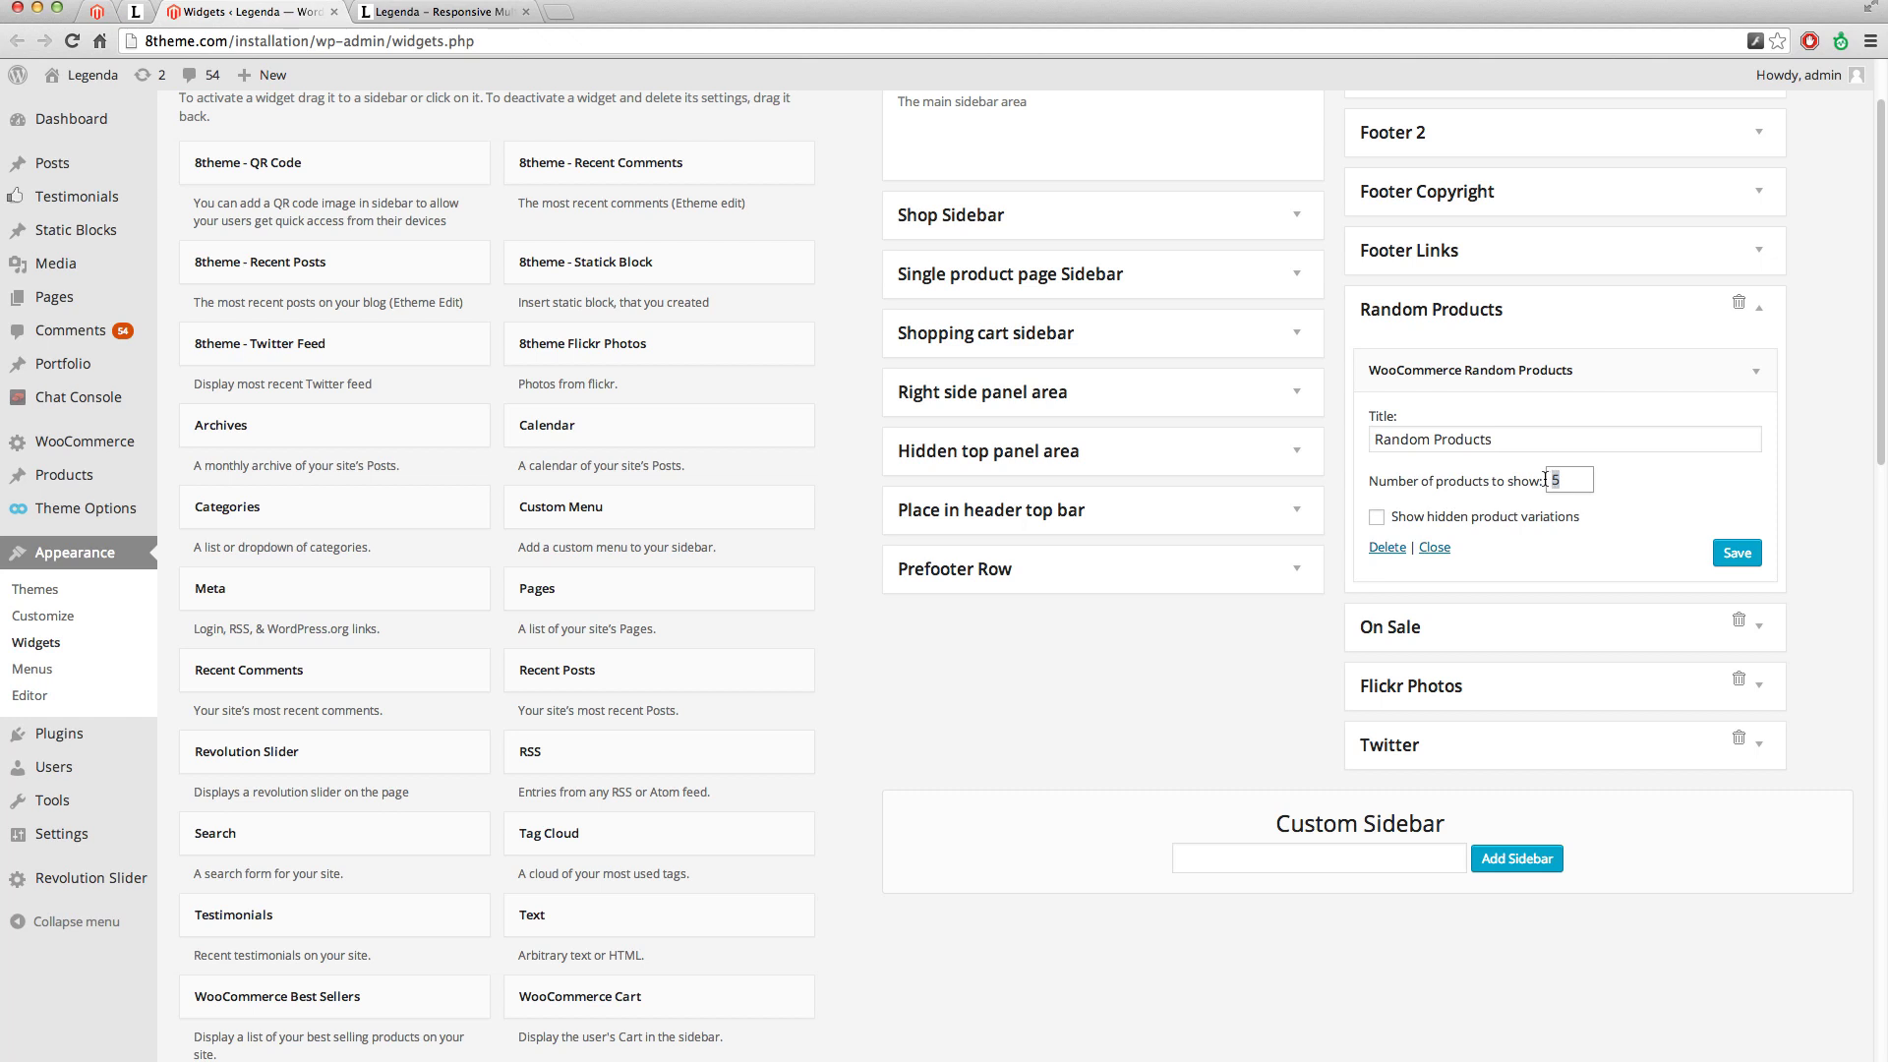
{"action": "type", "text": "3"}
{"action": "left_click", "coordinate": [1736, 553]}
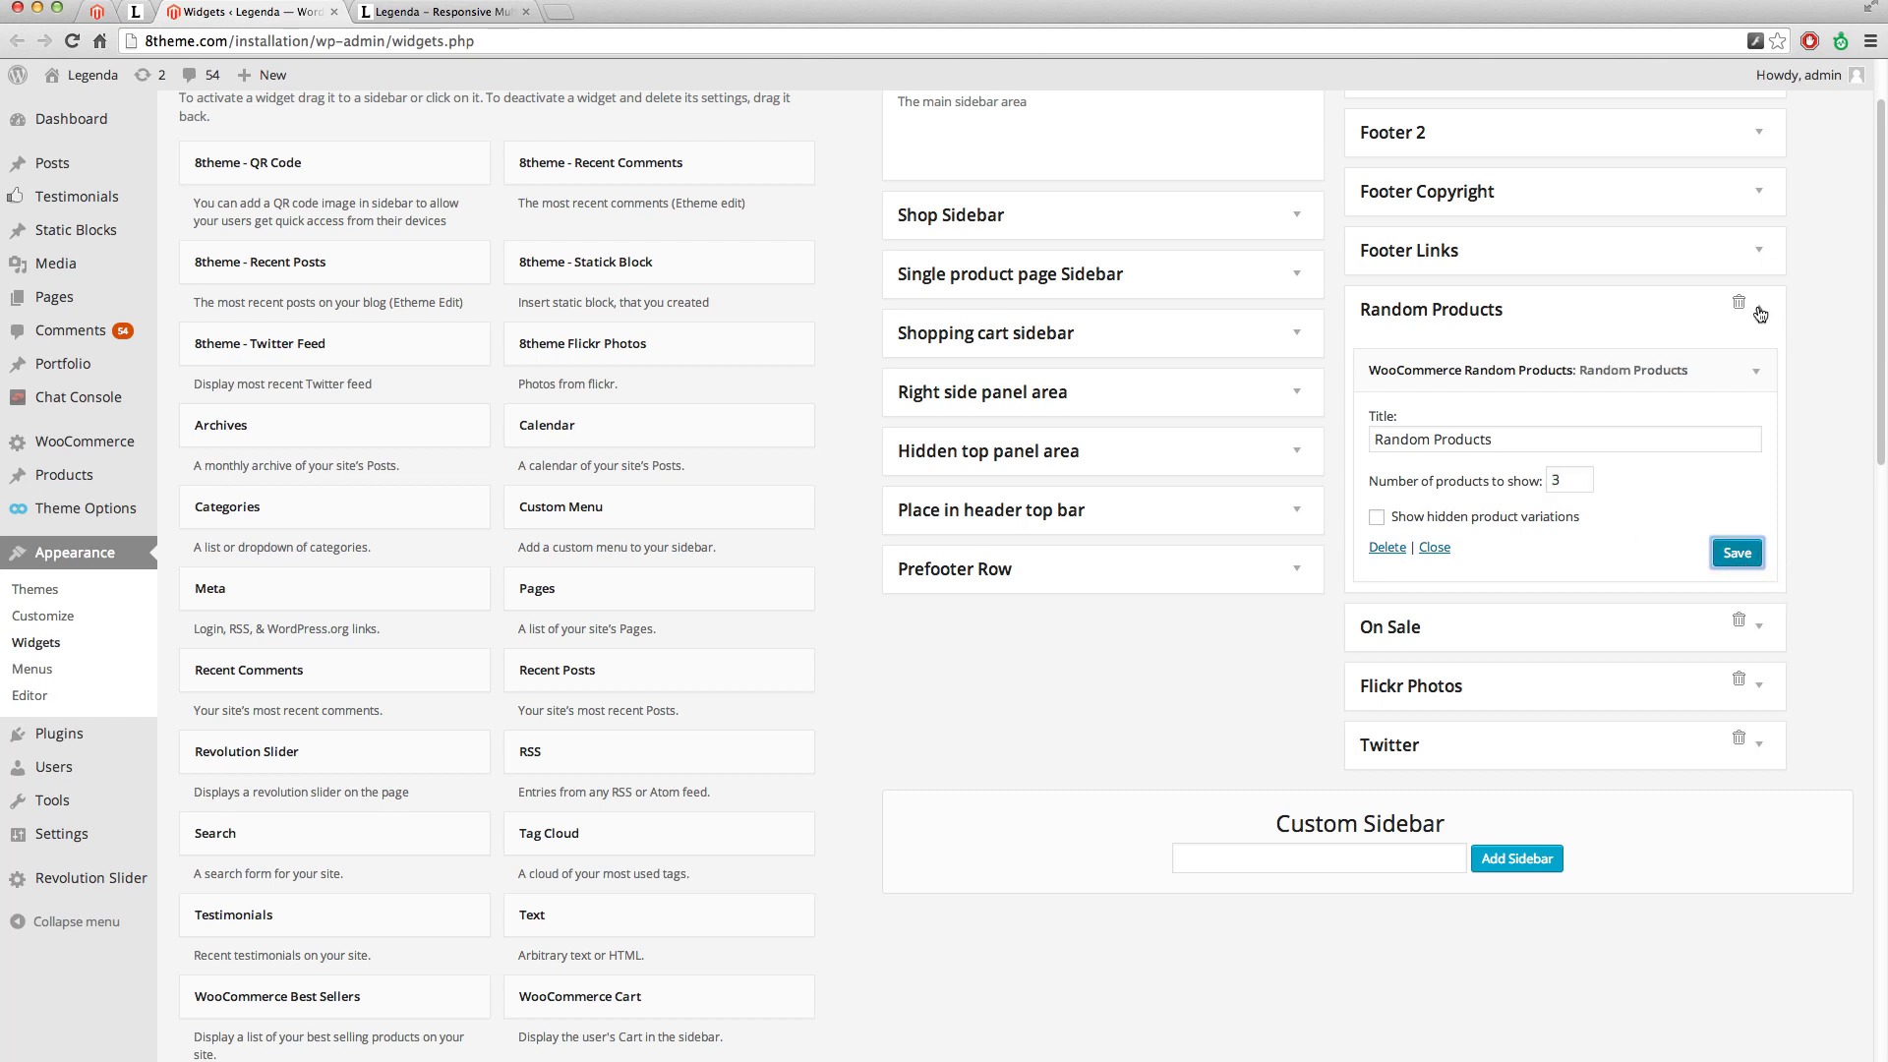
{"action": "left_click", "coordinate": [1759, 310]}
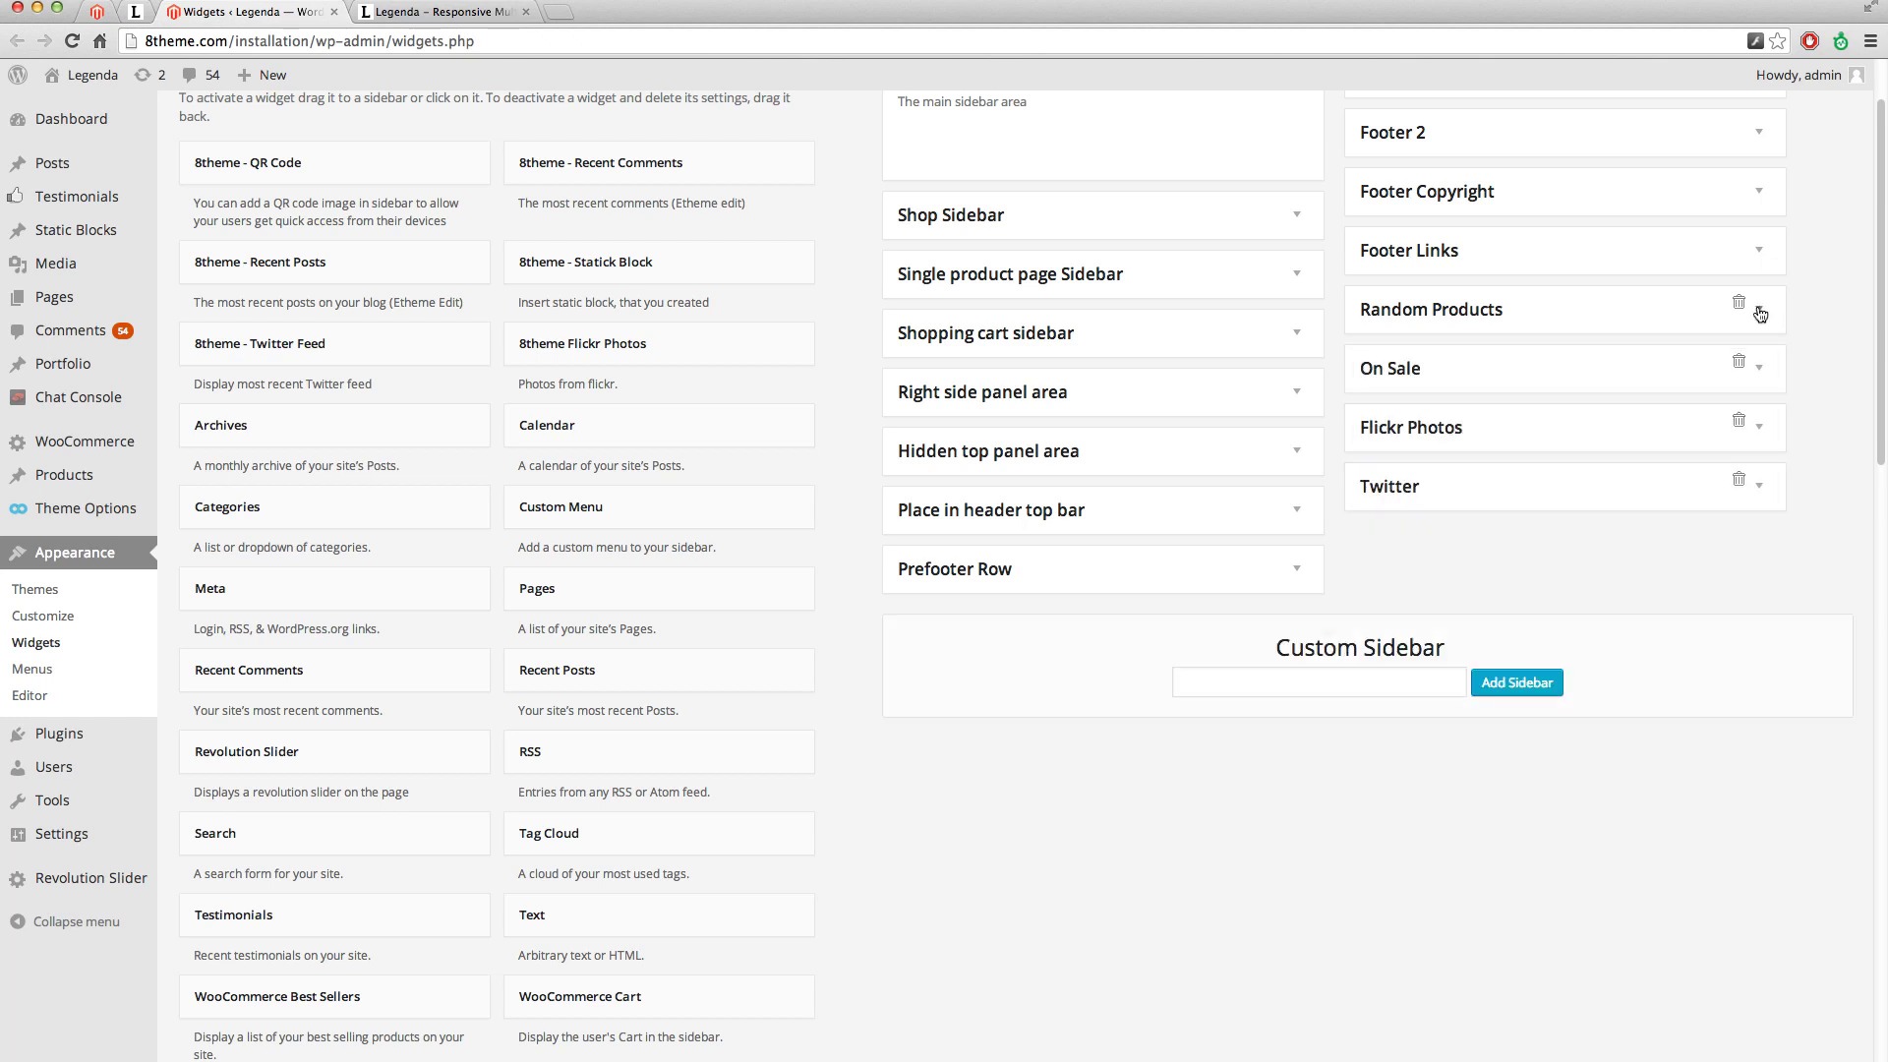
Drag a WooCommerce On-sale widget into the On Sale sidebar.
{"action": "left_click", "coordinate": [1760, 368]}
{"action": "scroll", "coordinate": [396, 965], "scroll_direction": "down", "scroll_amount": 3}
{"action": "scroll", "coordinate": [396, 959], "scroll_direction": "down", "scroll_amount": 3}
{"action": "scroll", "coordinate": [399, 945], "scroll_direction": "down", "scroll_amount": 3}
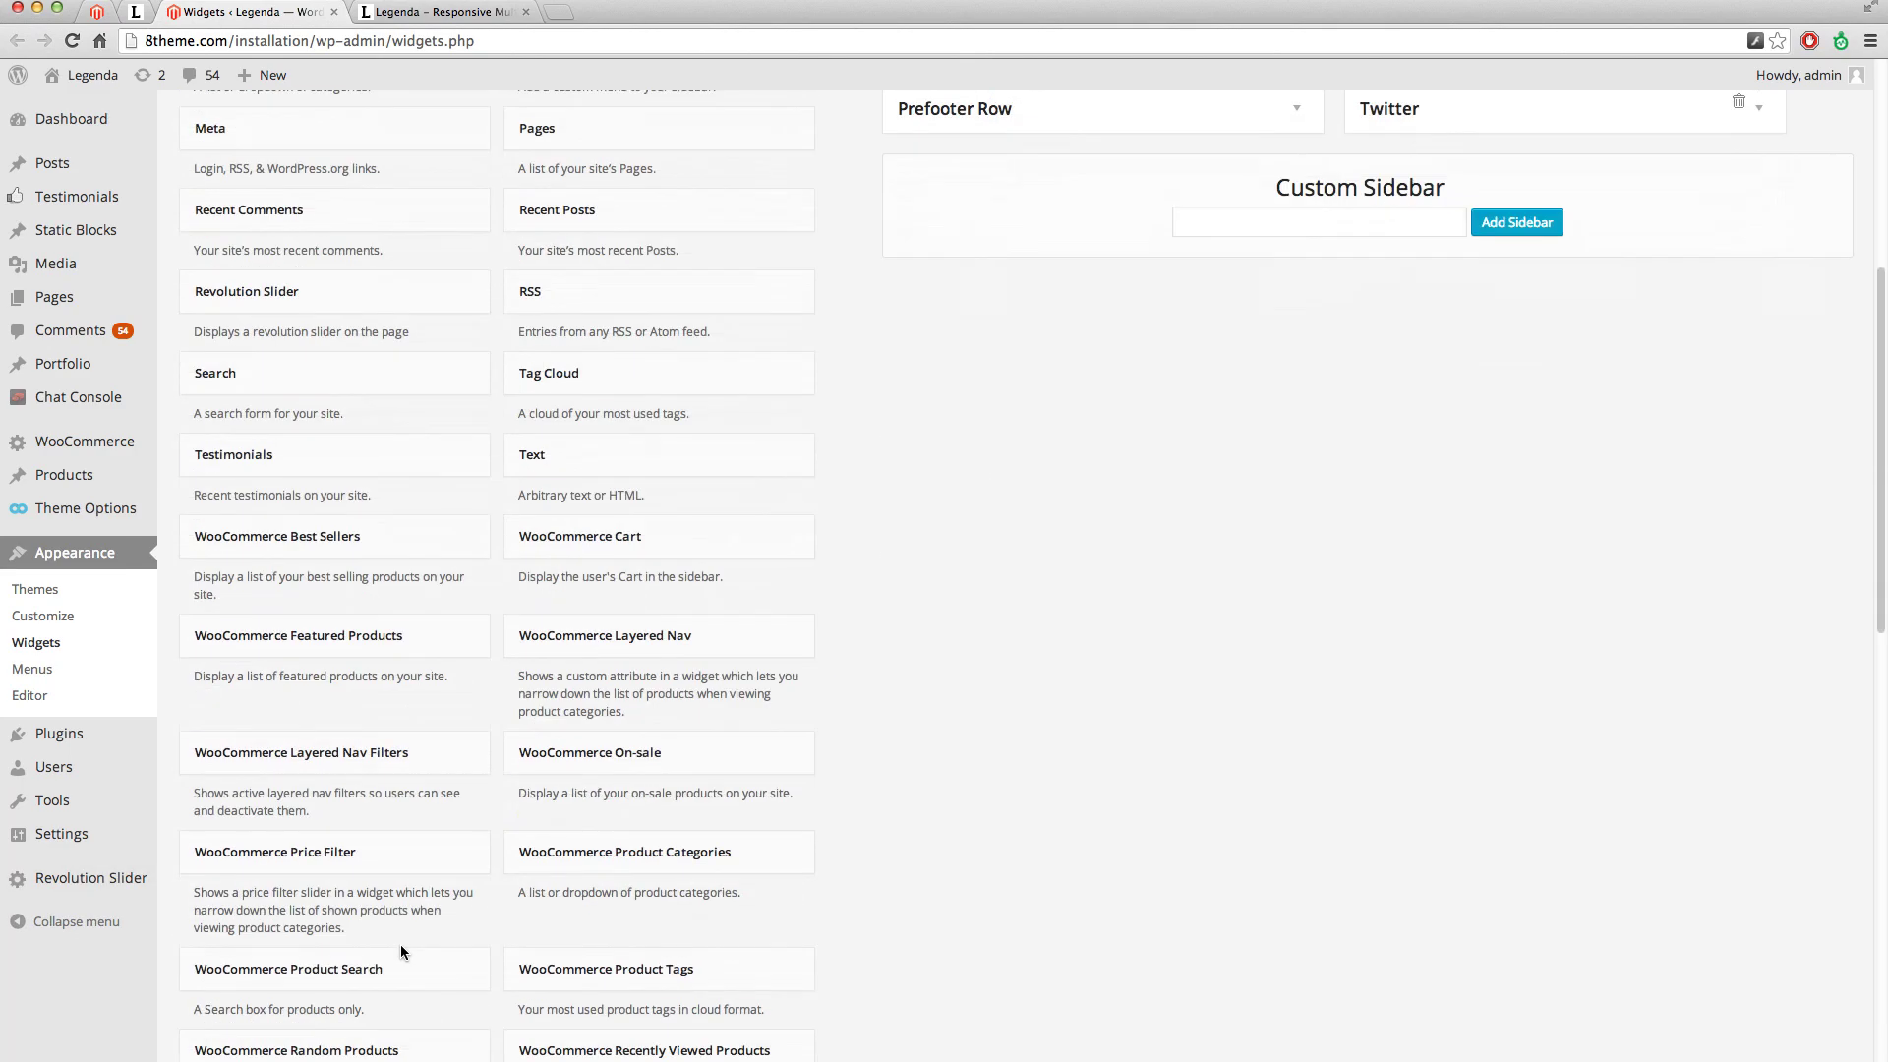
{"action": "scroll", "coordinate": [403, 952], "scroll_direction": "down", "scroll_amount": 1}
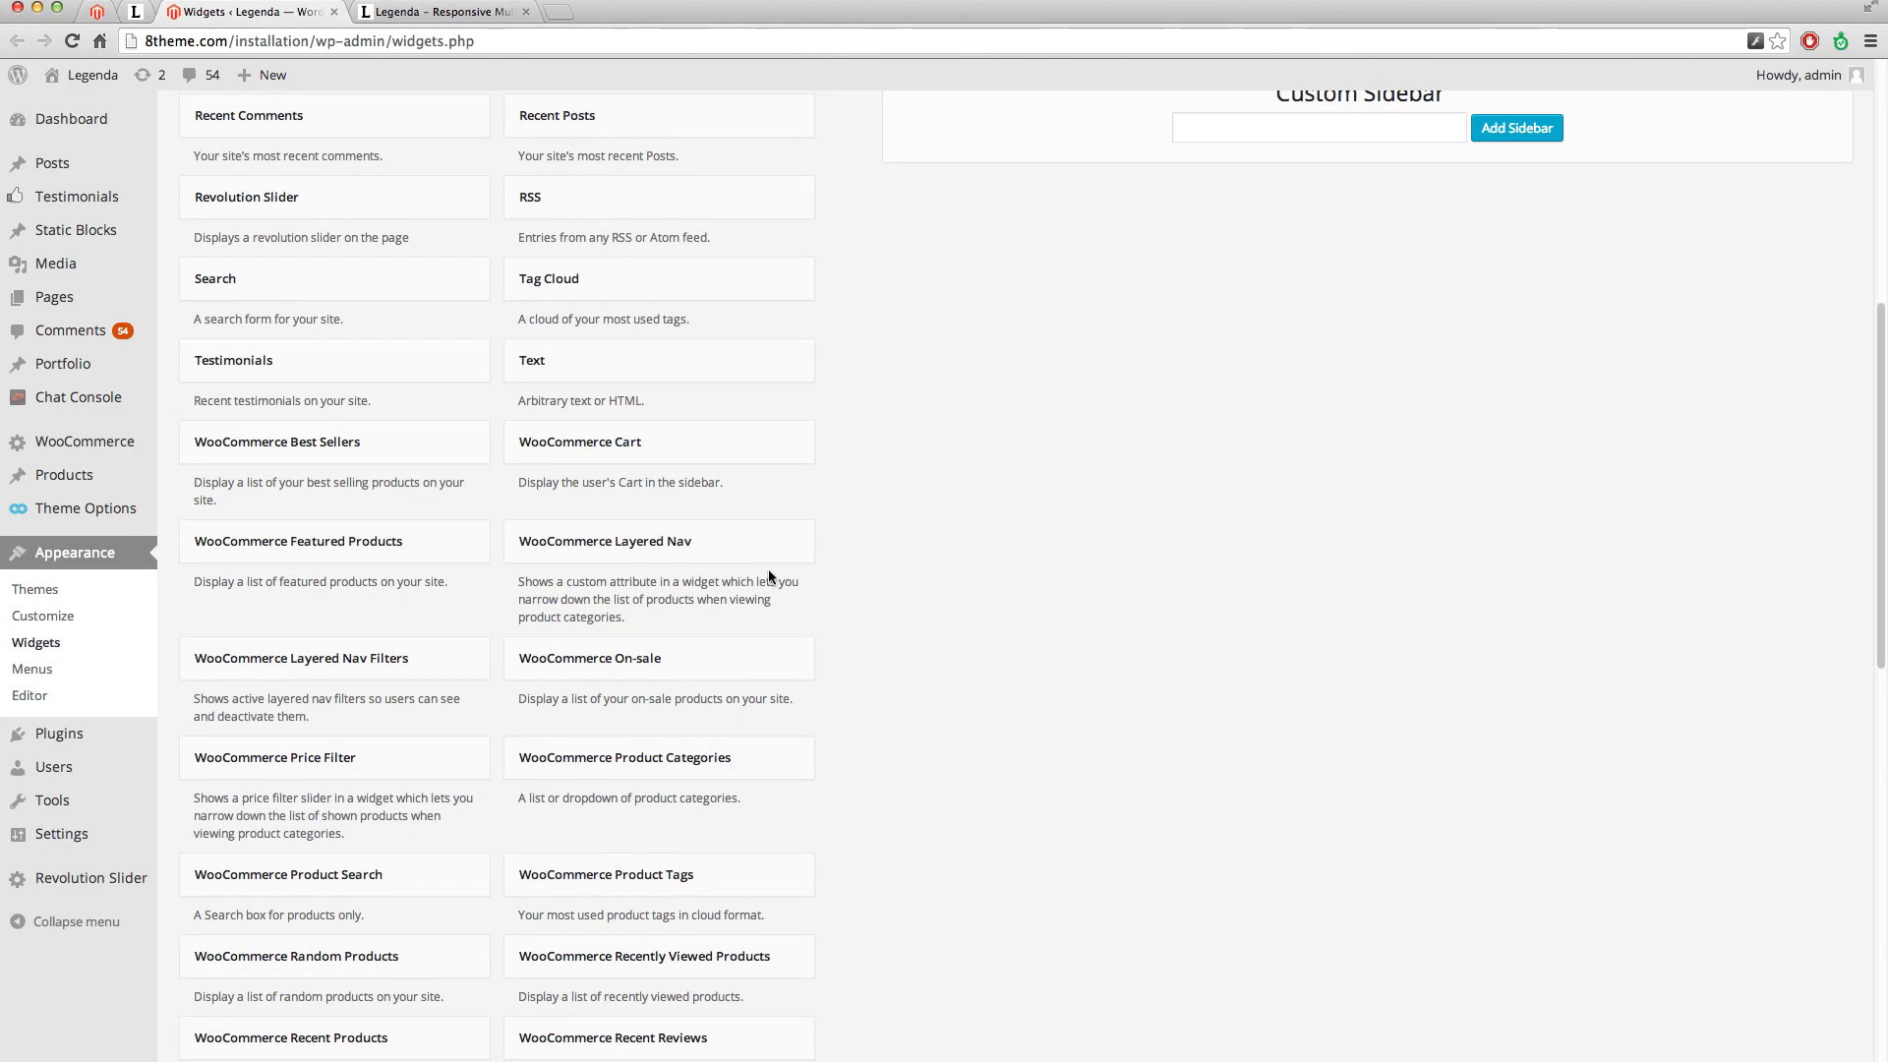
{"action": "mouse_move", "coordinate": [743, 657]}
{"action": "left_mouse_down"}
{"action": "mouse_move", "coordinate": [1525, 114]}
{"action": "mouse_move", "coordinate": [1563, 182]}
{"action": "left_mouse_up"}
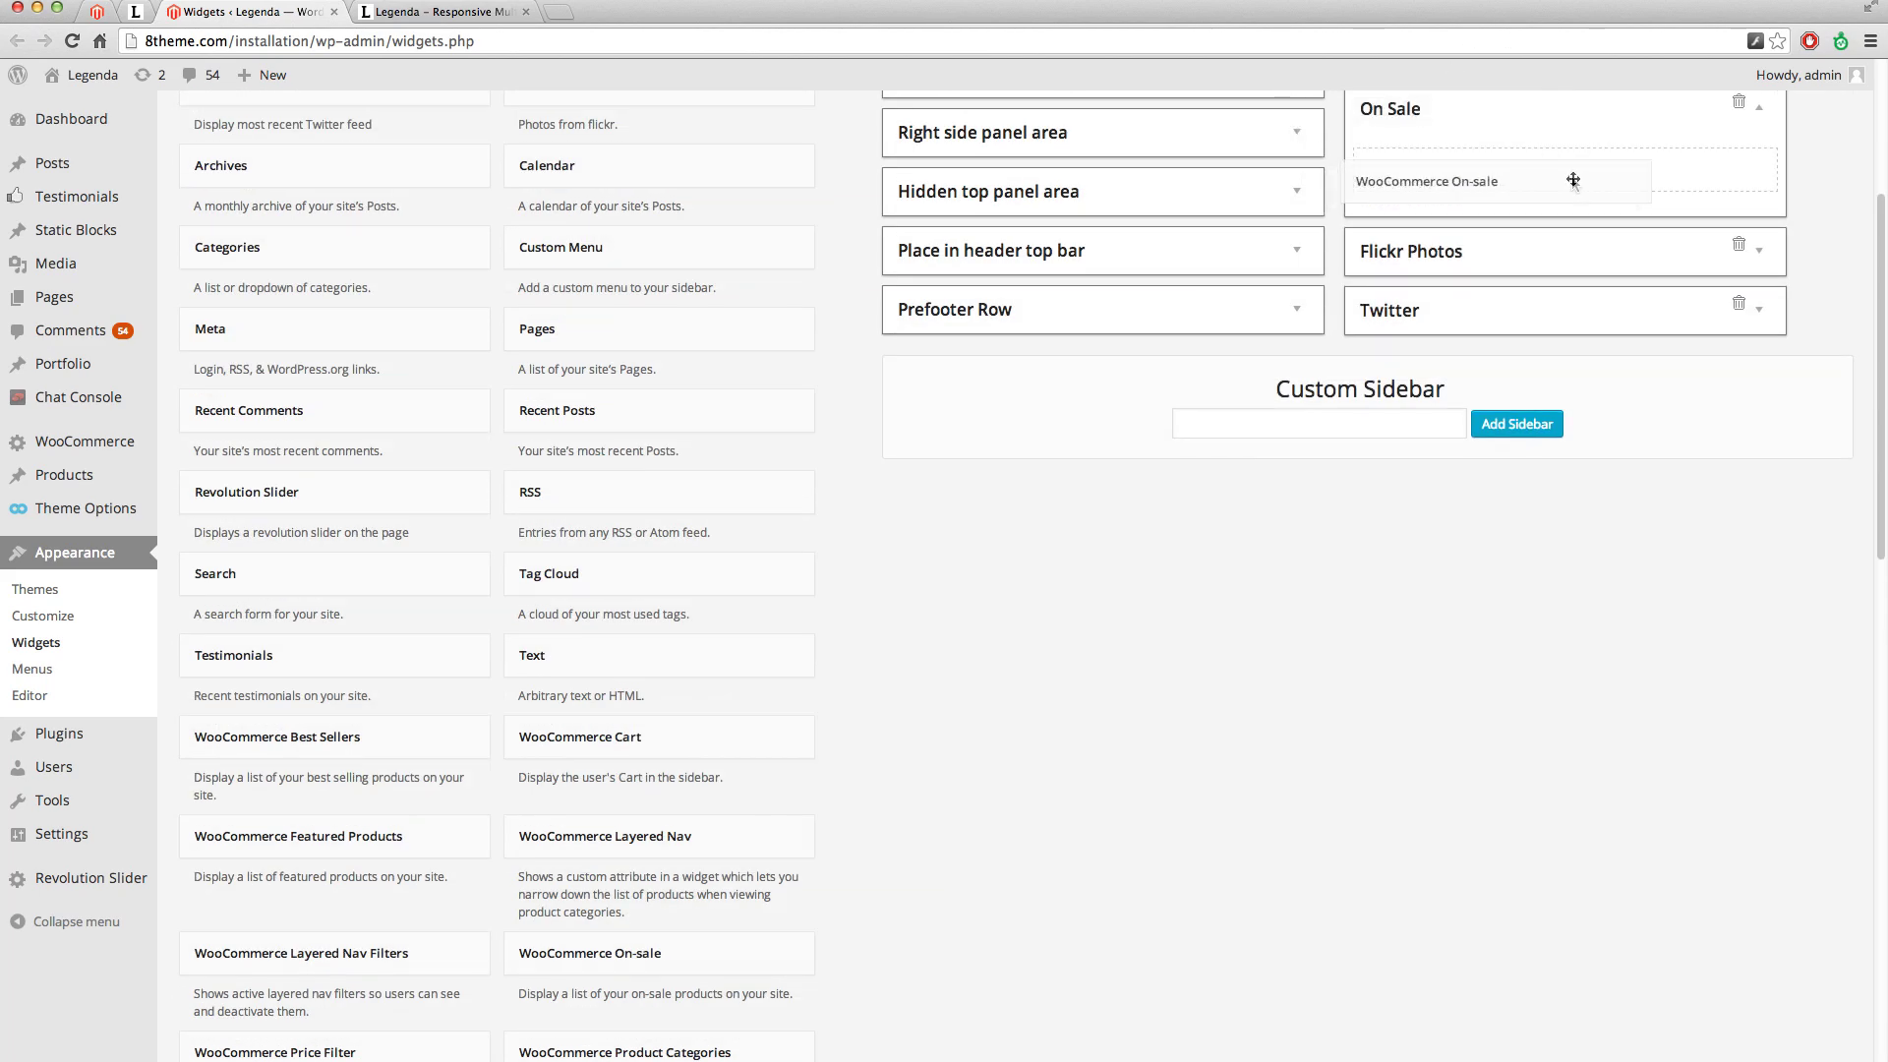
Title the on-sale widget On Sale, set it to show 3 products, and save.
{"action": "left_click", "coordinate": [1458, 239]}
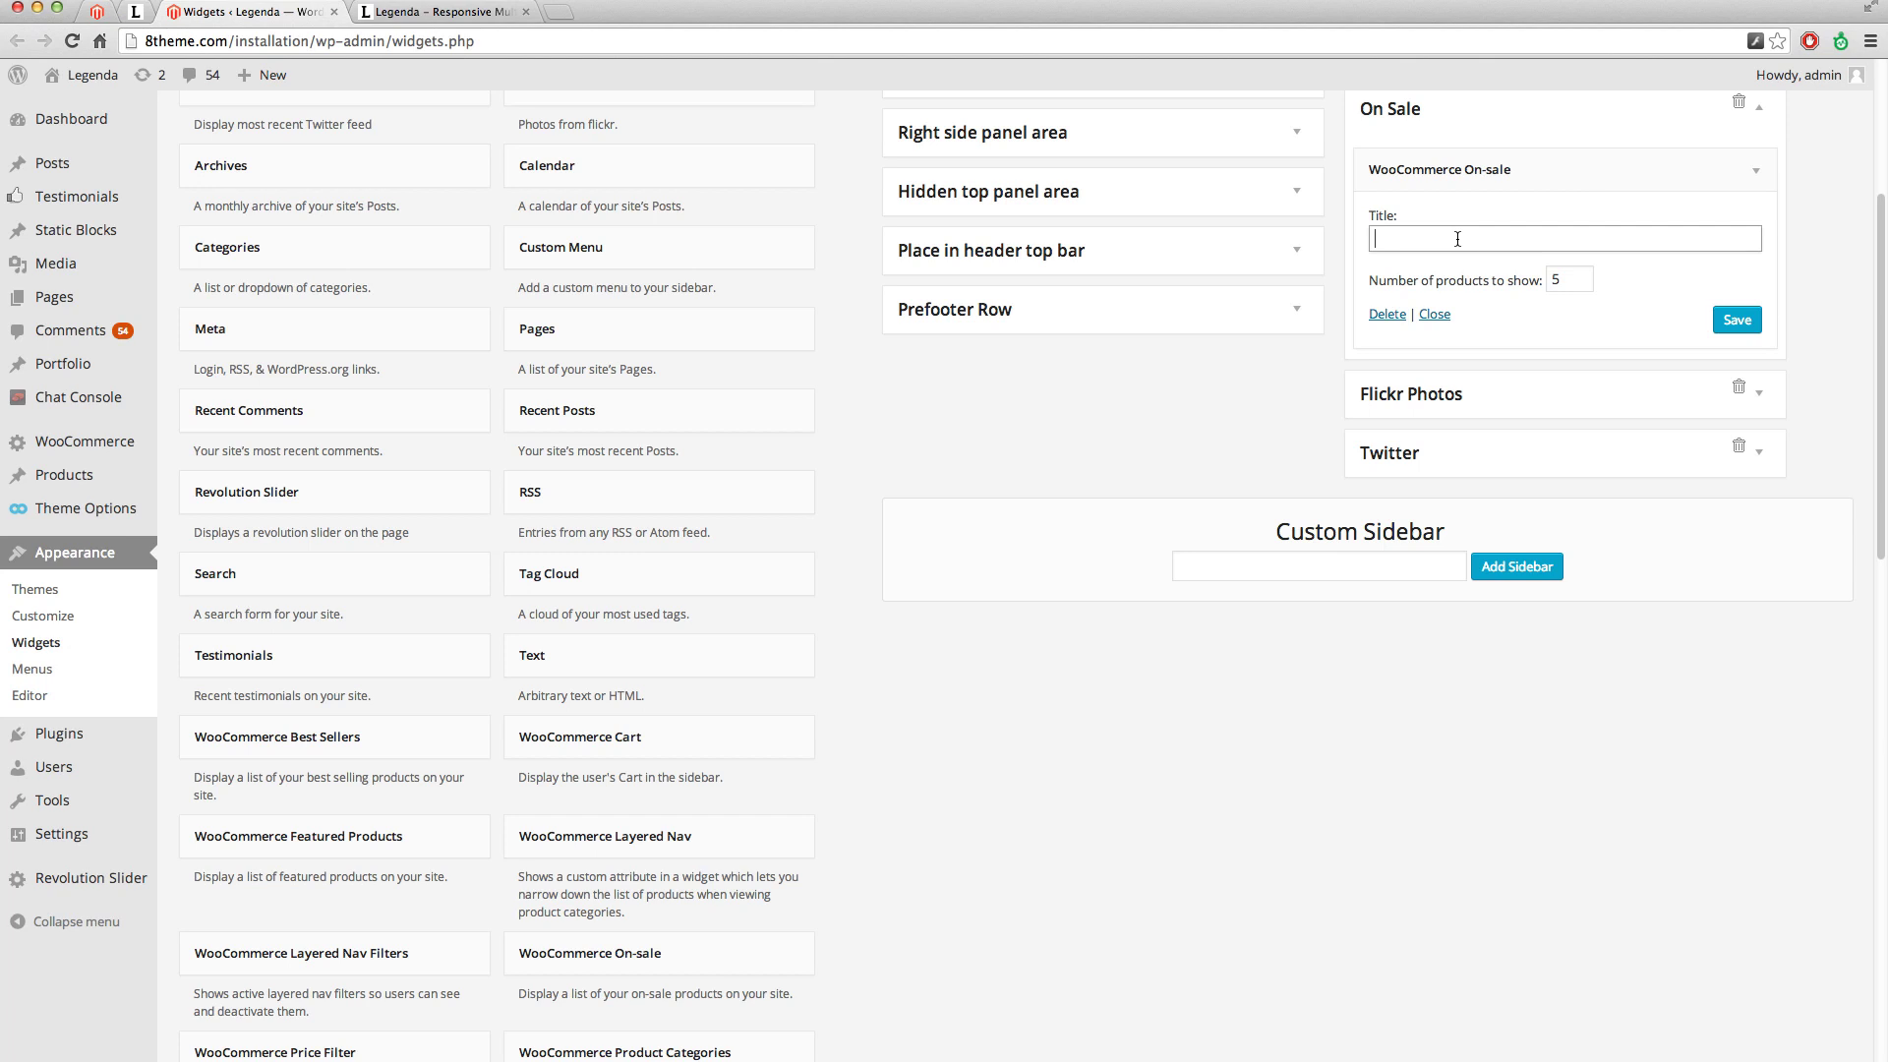
{"action": "type", "text": "OnSale"}
{"action": "left_click", "coordinate": [1570, 279]}
{"action": "key", "text": "BackSpace"}
{"action": "type", "text": "3"}
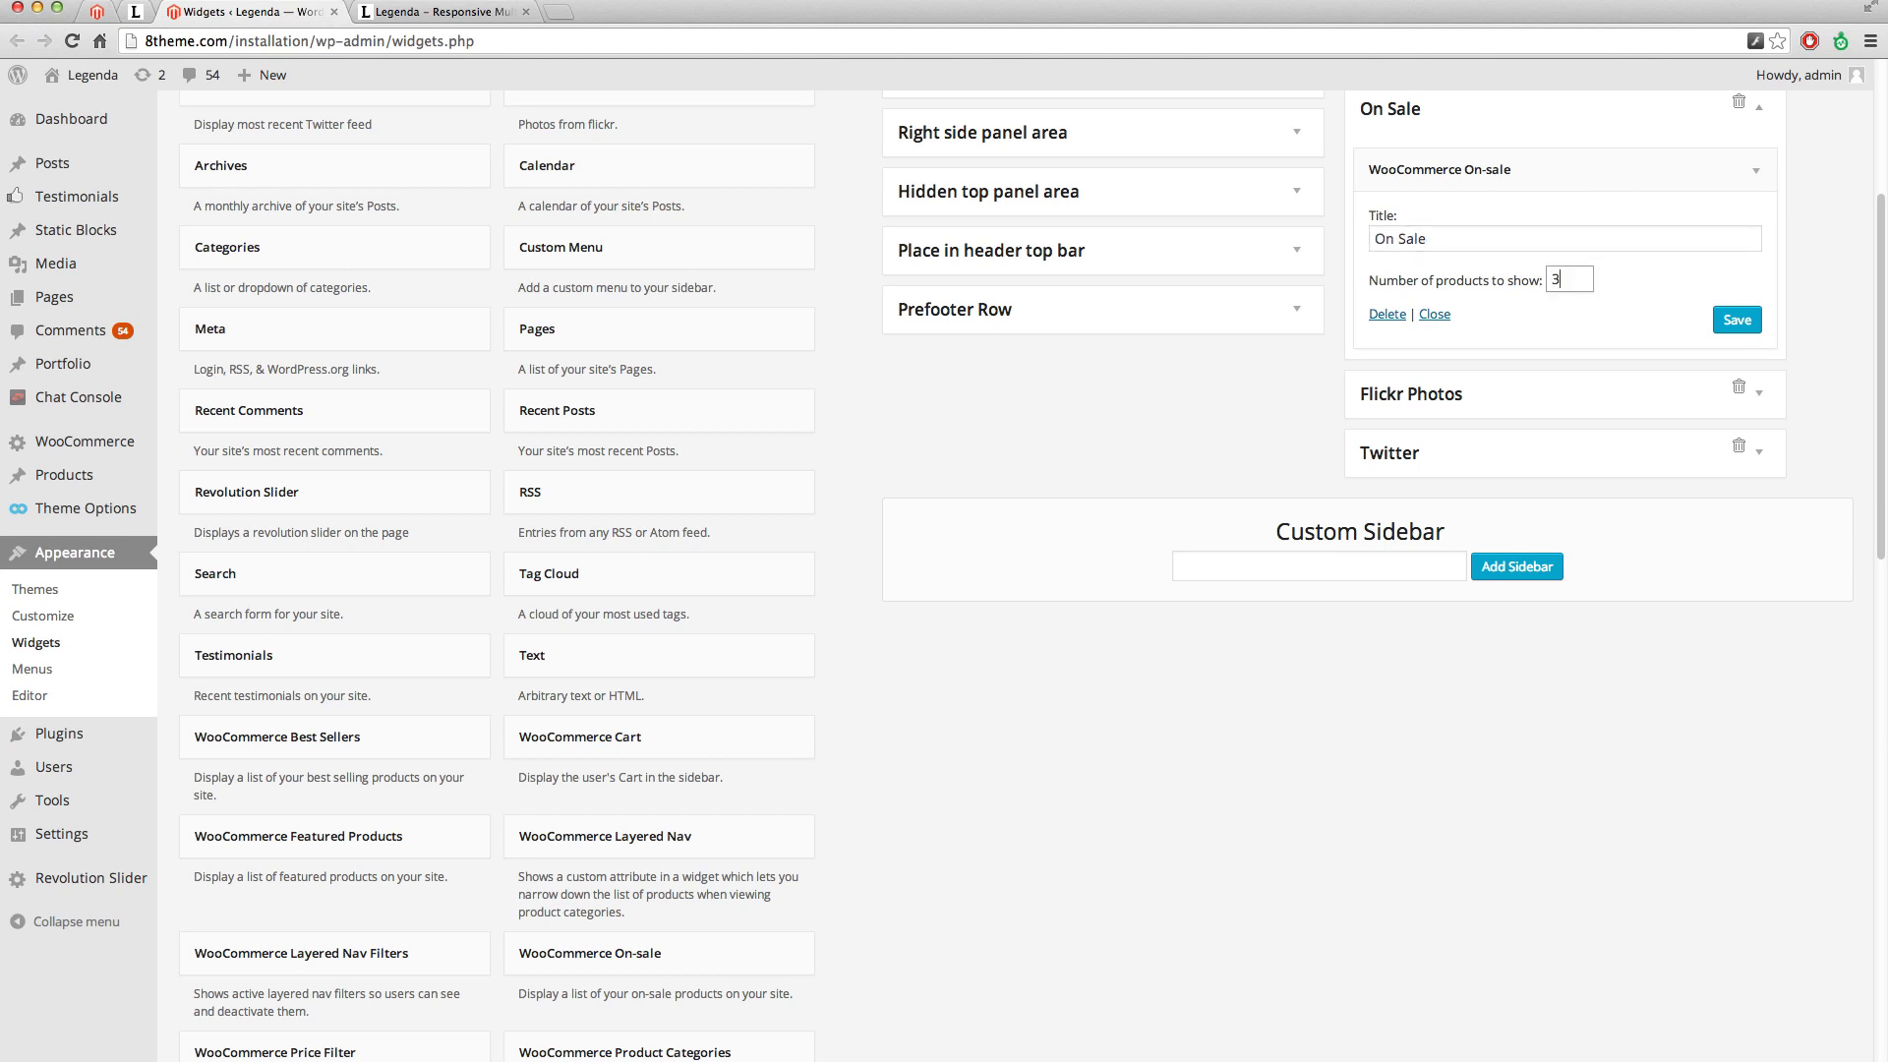
{"action": "left_click", "coordinate": [1737, 322]}
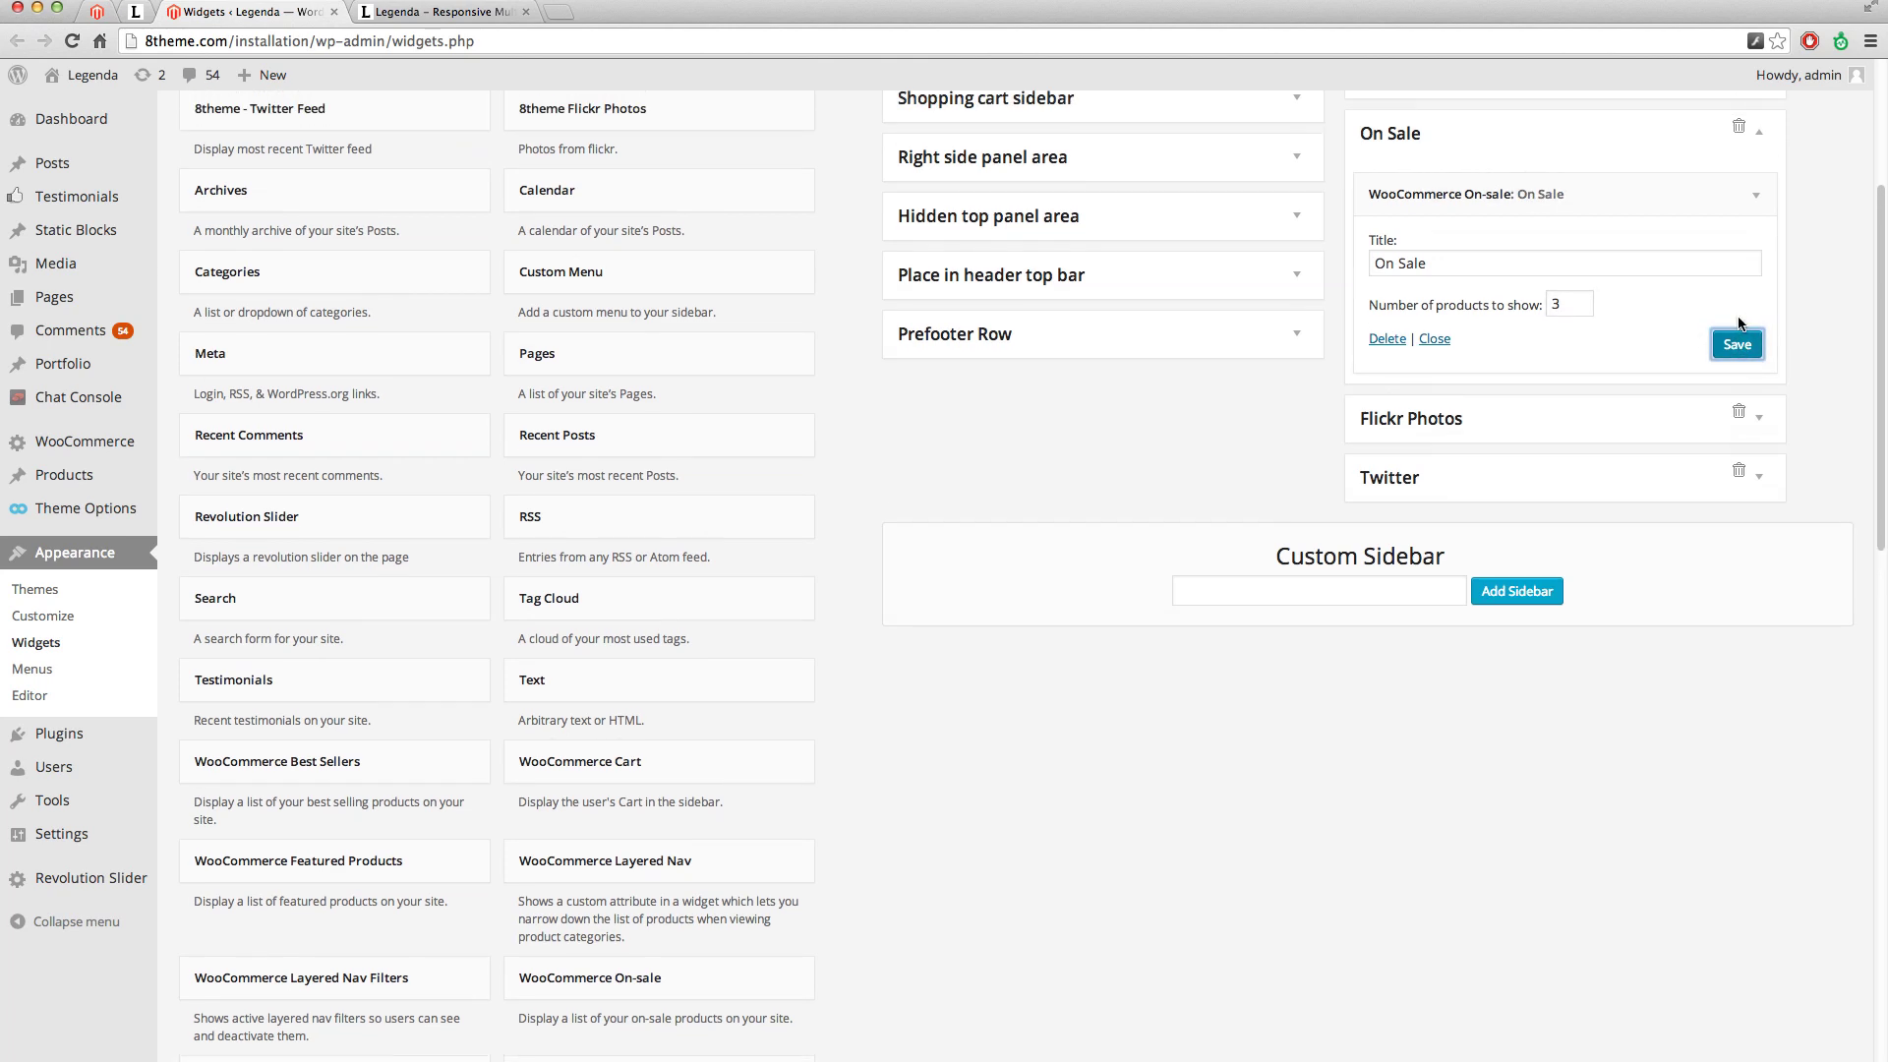
{"action": "scroll", "coordinate": [1738, 324], "scroll_direction": "up", "scroll_amount": 1}
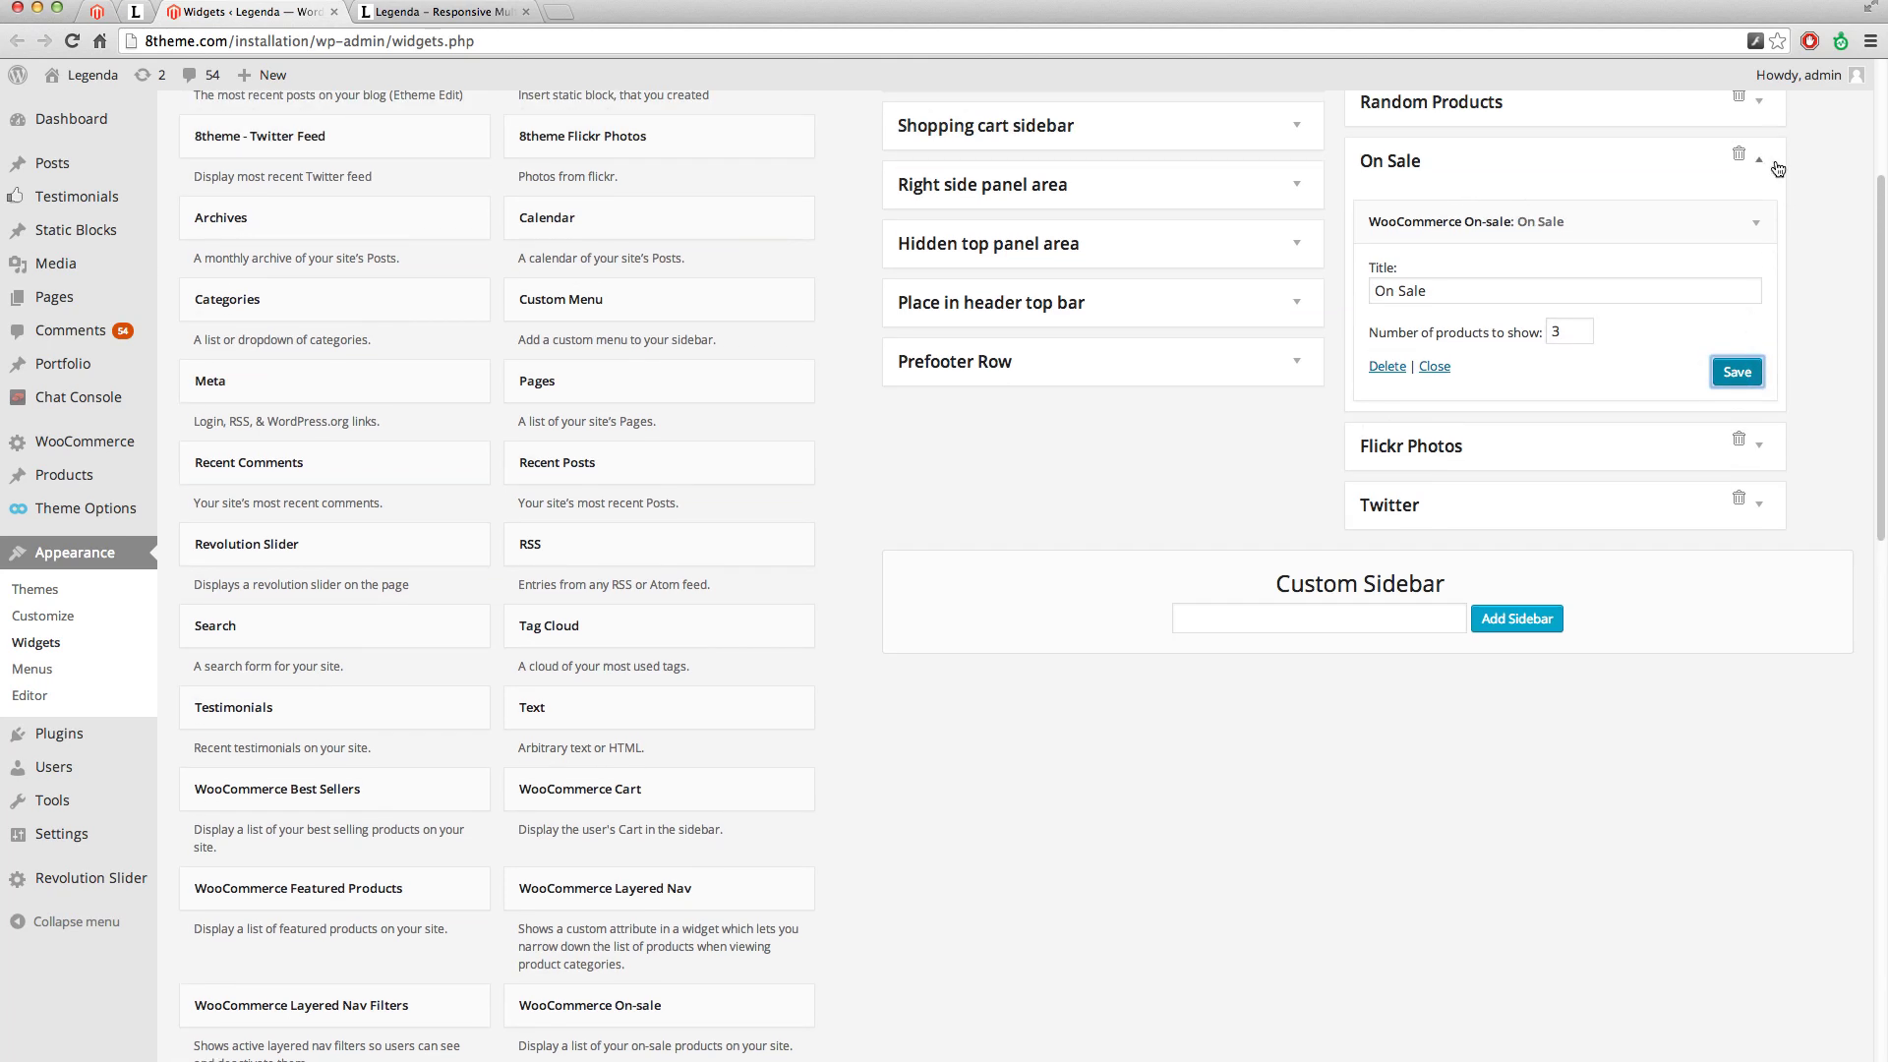
Add an 8theme Flickr Photos widget with screen name envato to the Flickr Photos sidebar.
{"action": "left_click", "coordinate": [1760, 161]}
{"action": "scroll", "coordinate": [1449, 460], "scroll_direction": "up", "scroll_amount": 5}
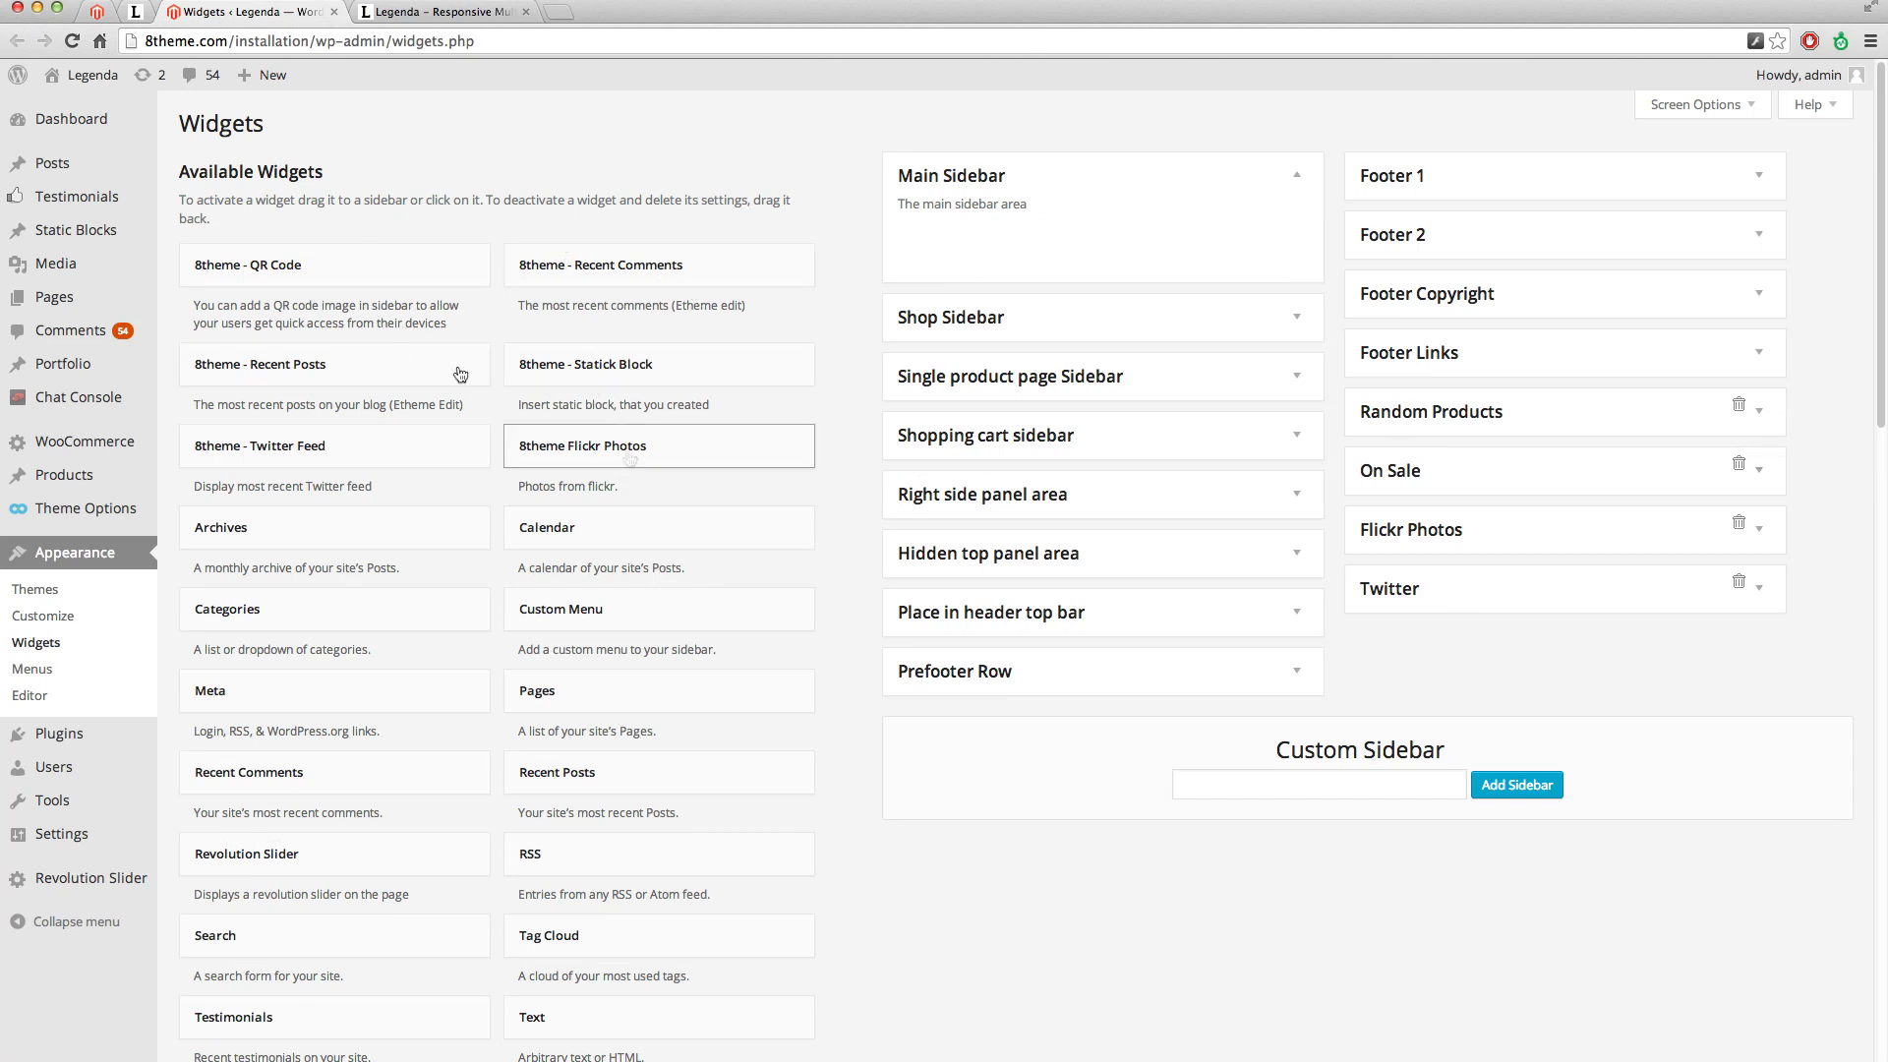
{"action": "left_click_drag", "start_coordinate": [635, 448], "coordinate": [1465, 526]}
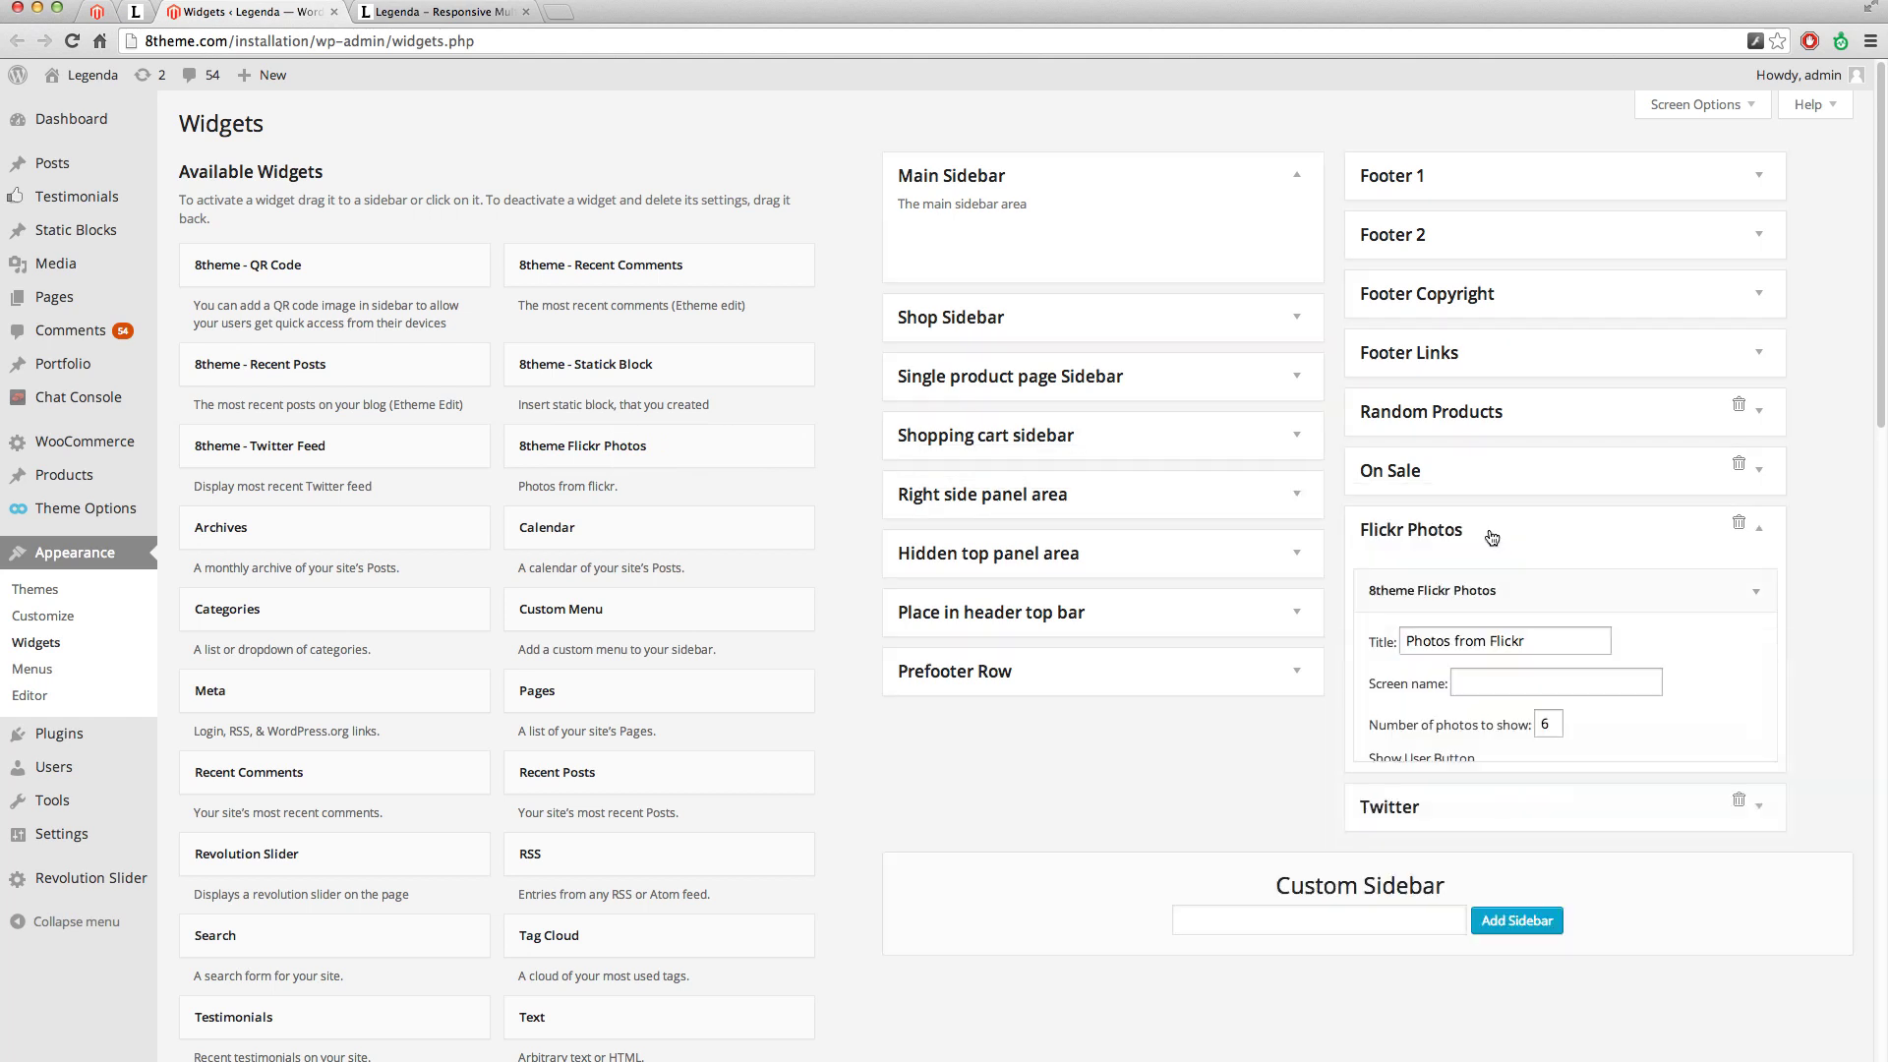
{"action": "left_click", "coordinate": [1480, 674]}
{"action": "type", "text": "ena"}
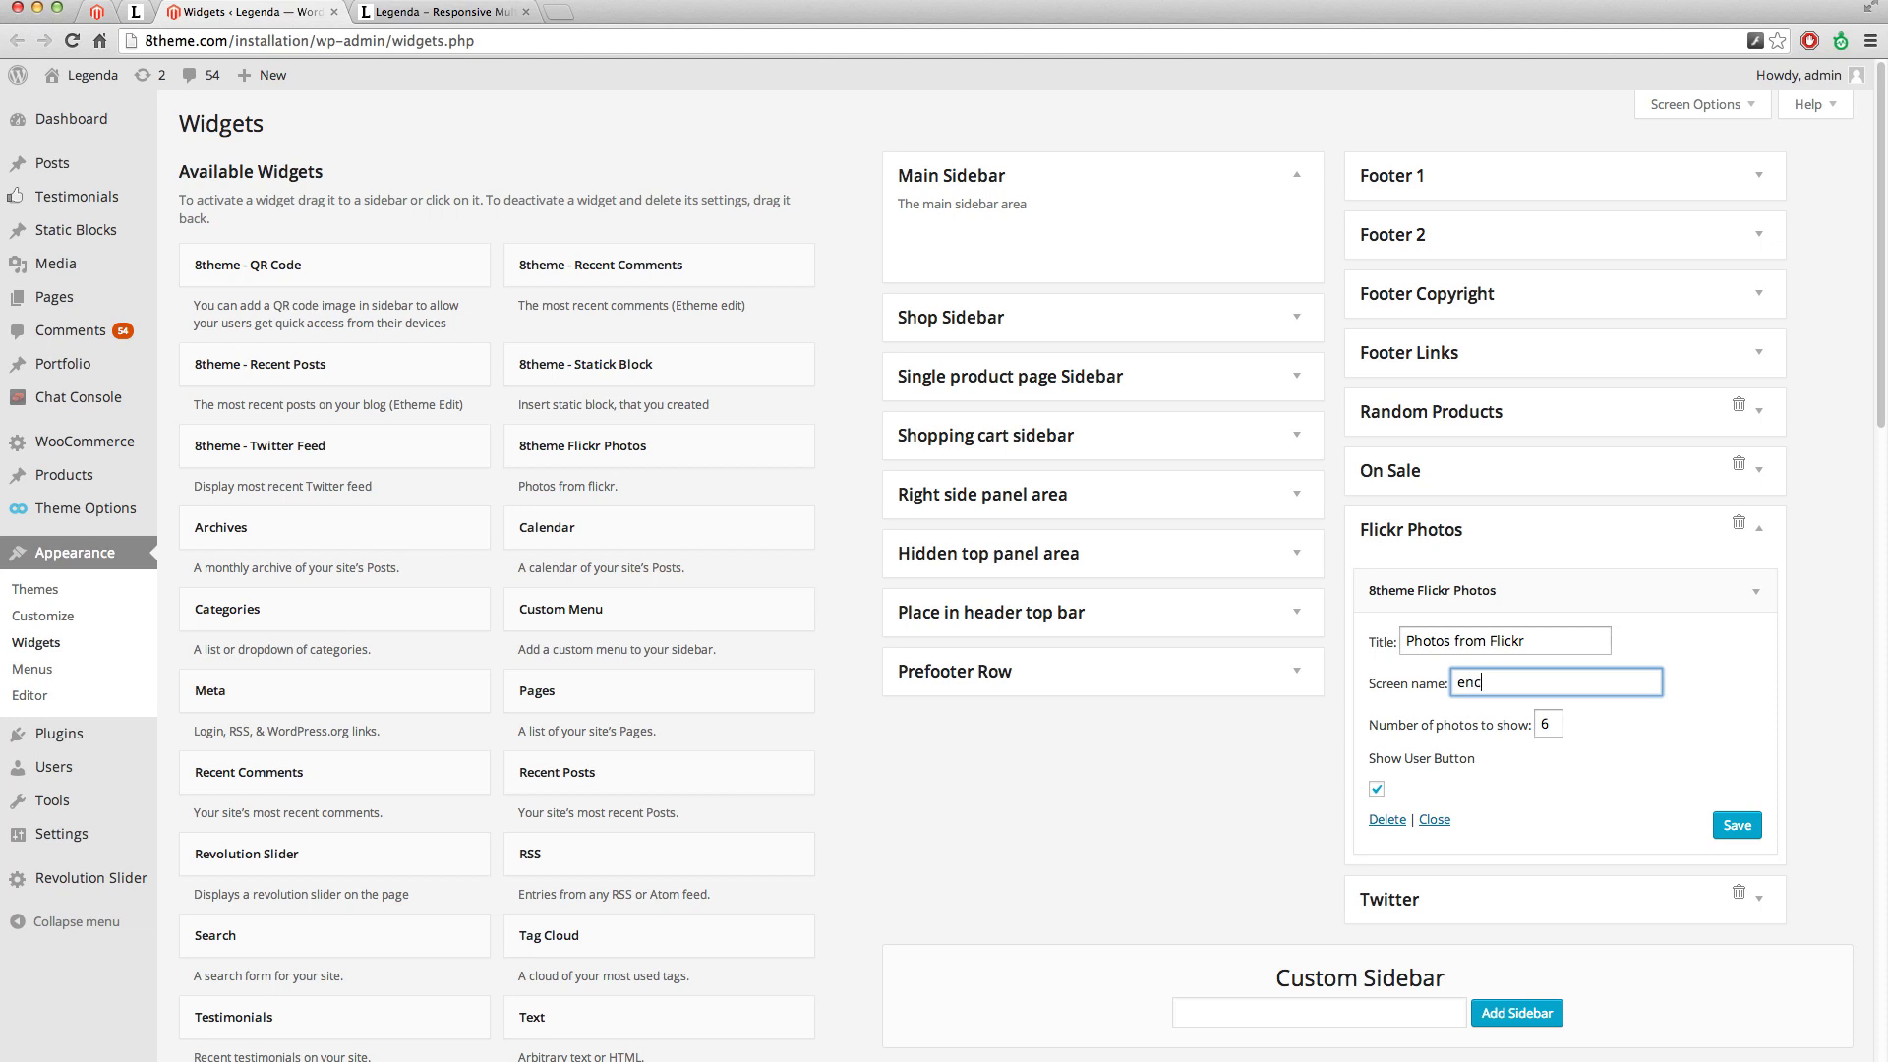
{"action": "type", "text": "vato"}
{"action": "left_click", "coordinate": [1738, 827]}
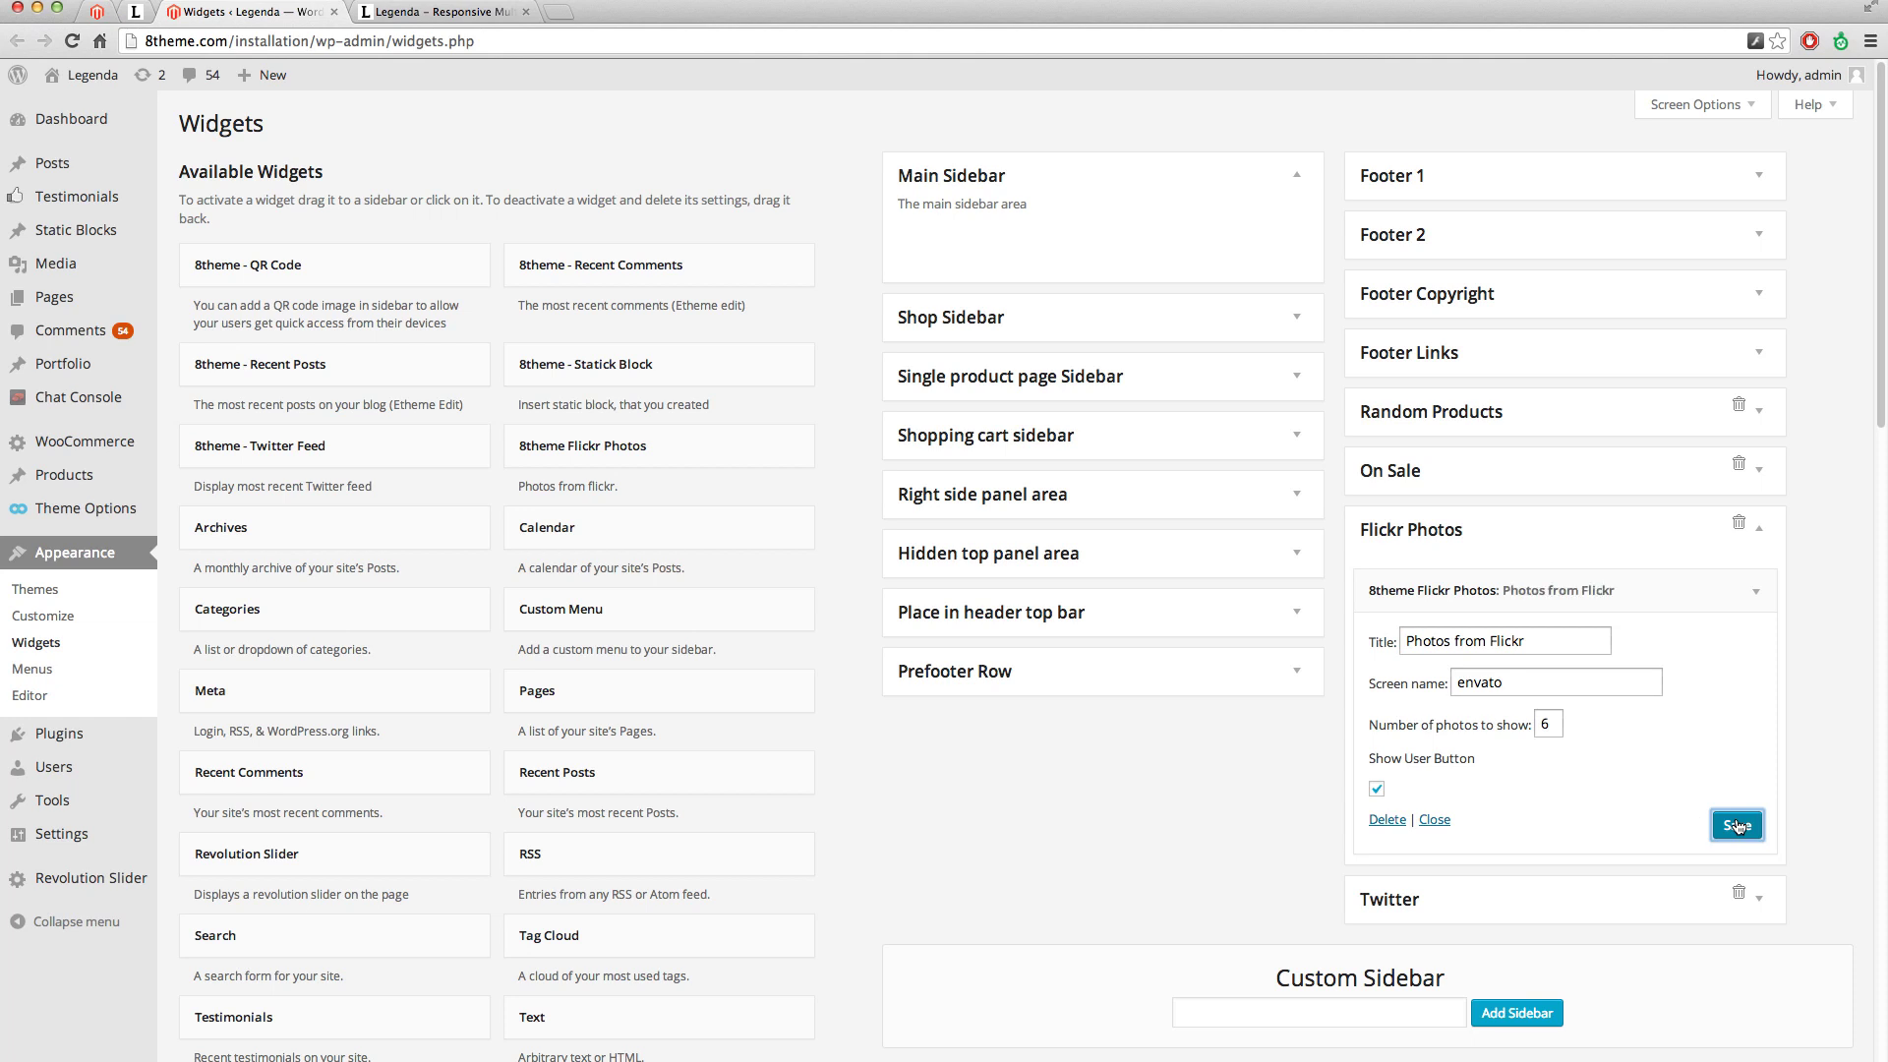
{"action": "left_click", "coordinate": [1760, 528]}
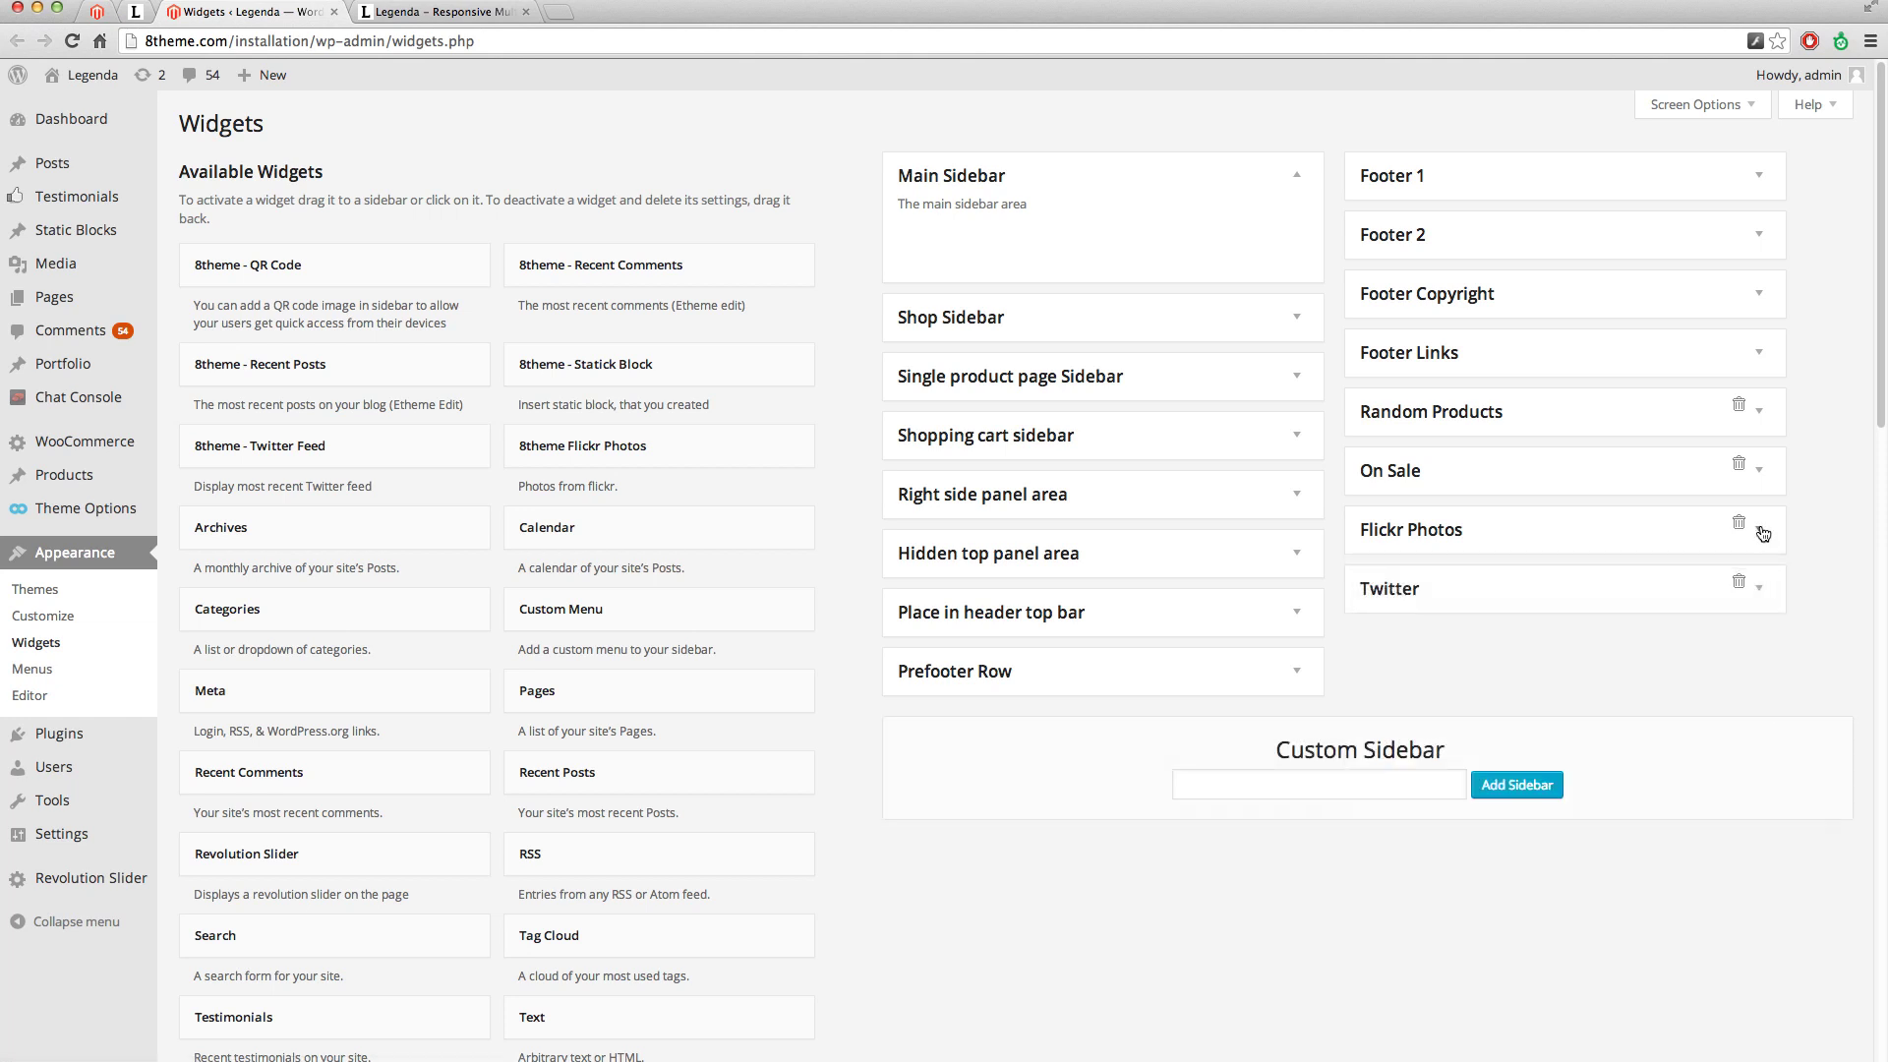
{"action": "left_click", "coordinate": [1759, 590]}
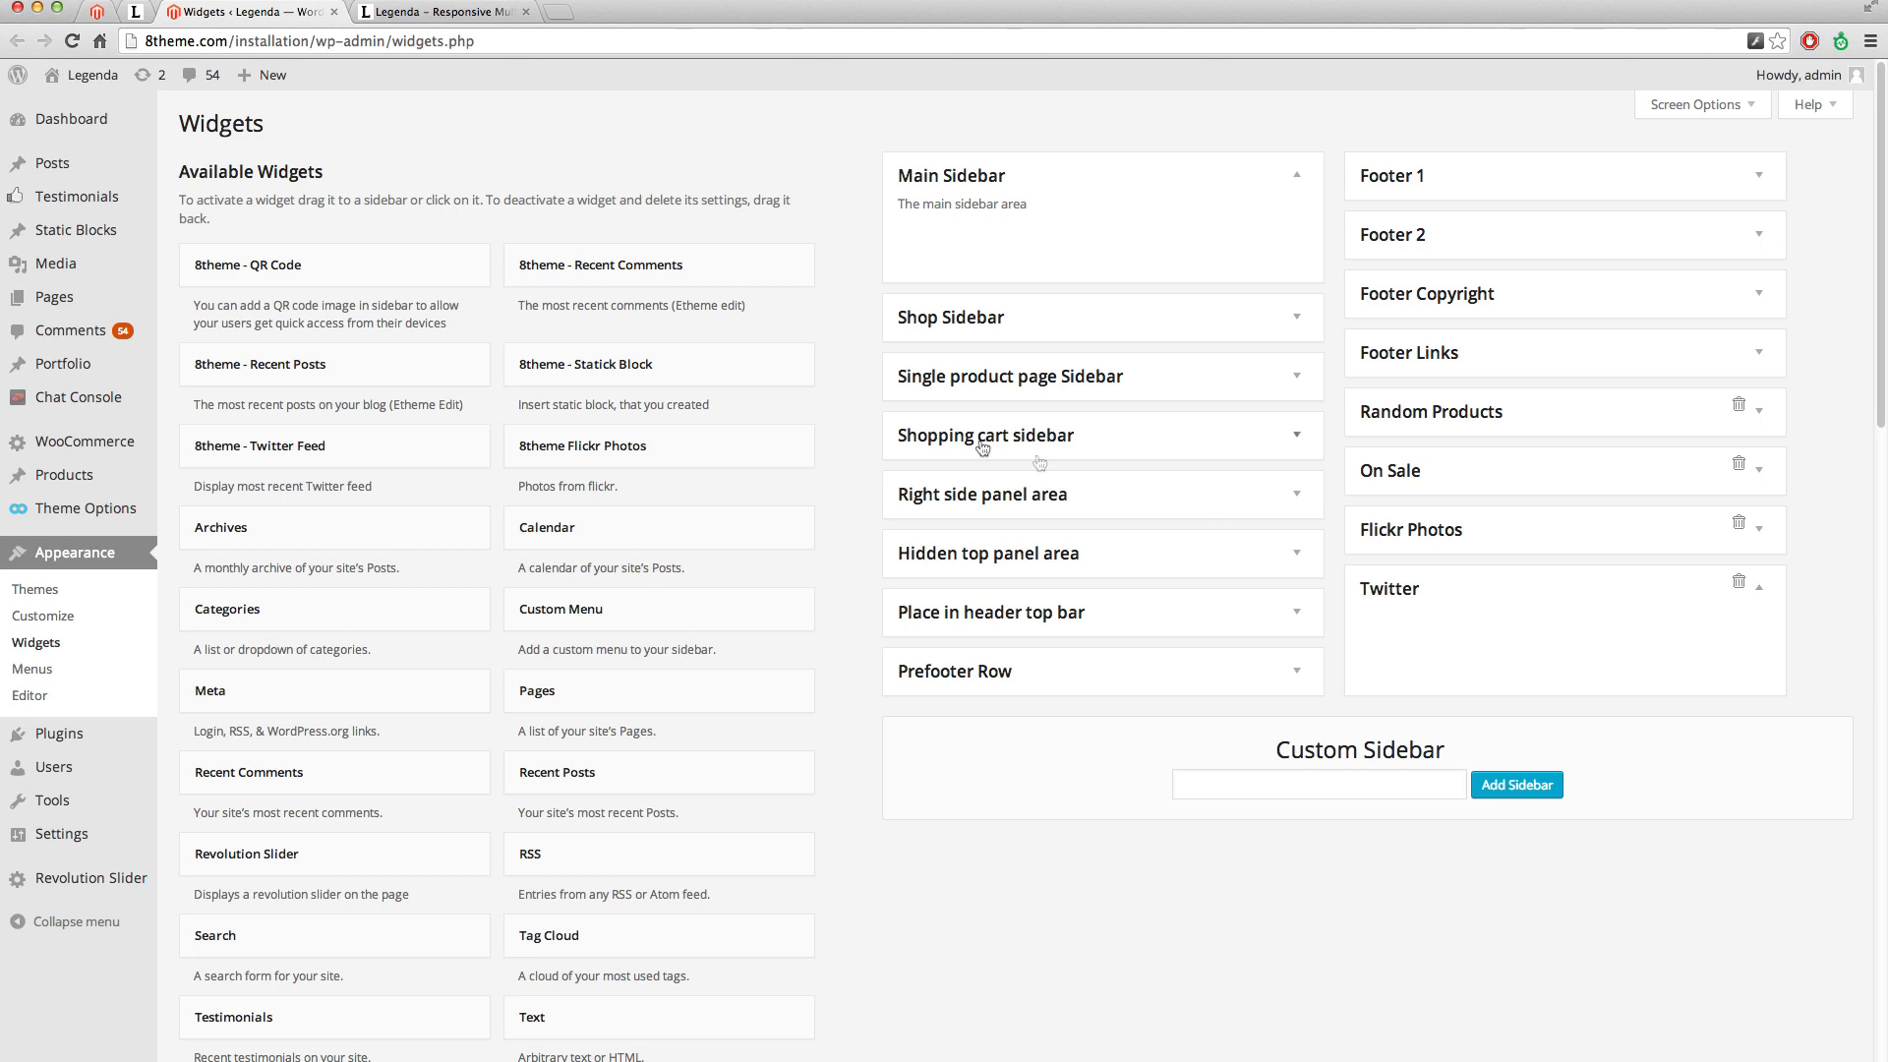
Add an 8theme Twitter Feed widget titled Twitter, showing 2 tweets, to the Twitter sidebar.
{"action": "left_click_drag", "start_coordinate": [324, 457], "coordinate": [1522, 655]}
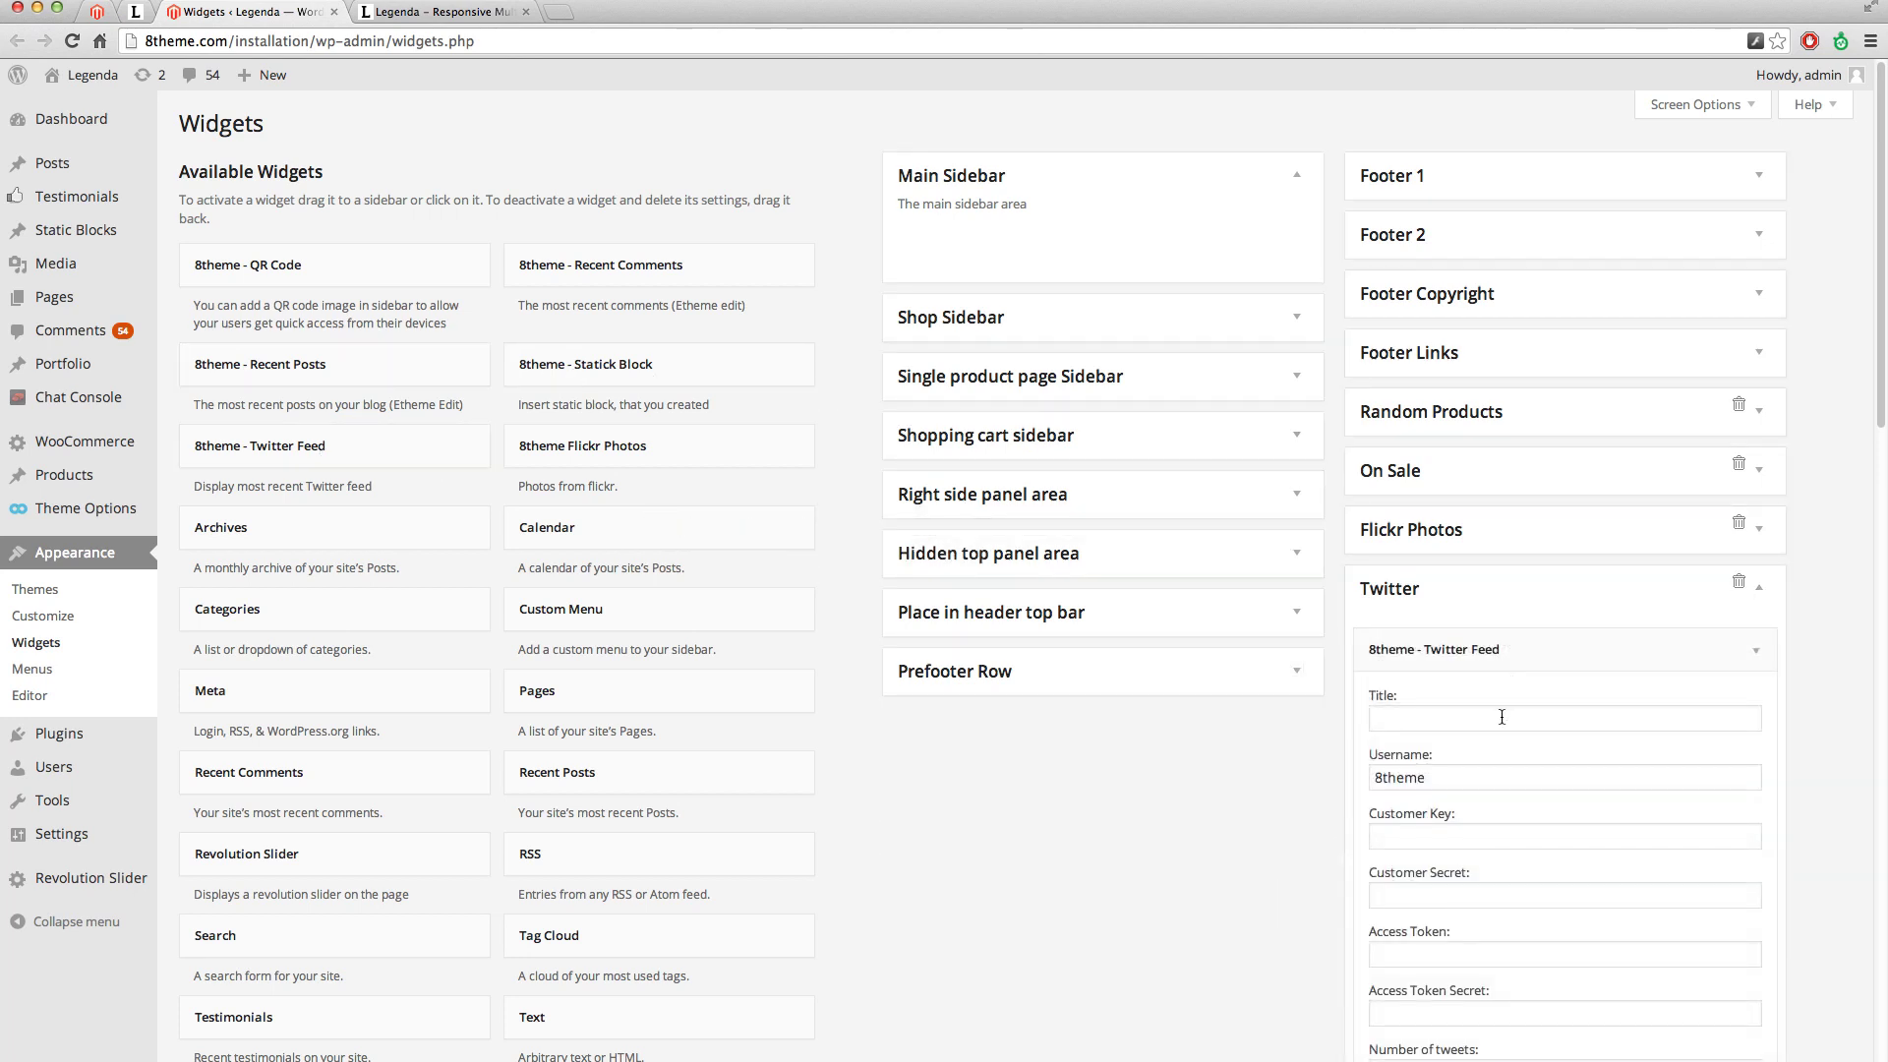
{"action": "left_click", "coordinate": [1502, 717]}
{"action": "type", "text": "T"}
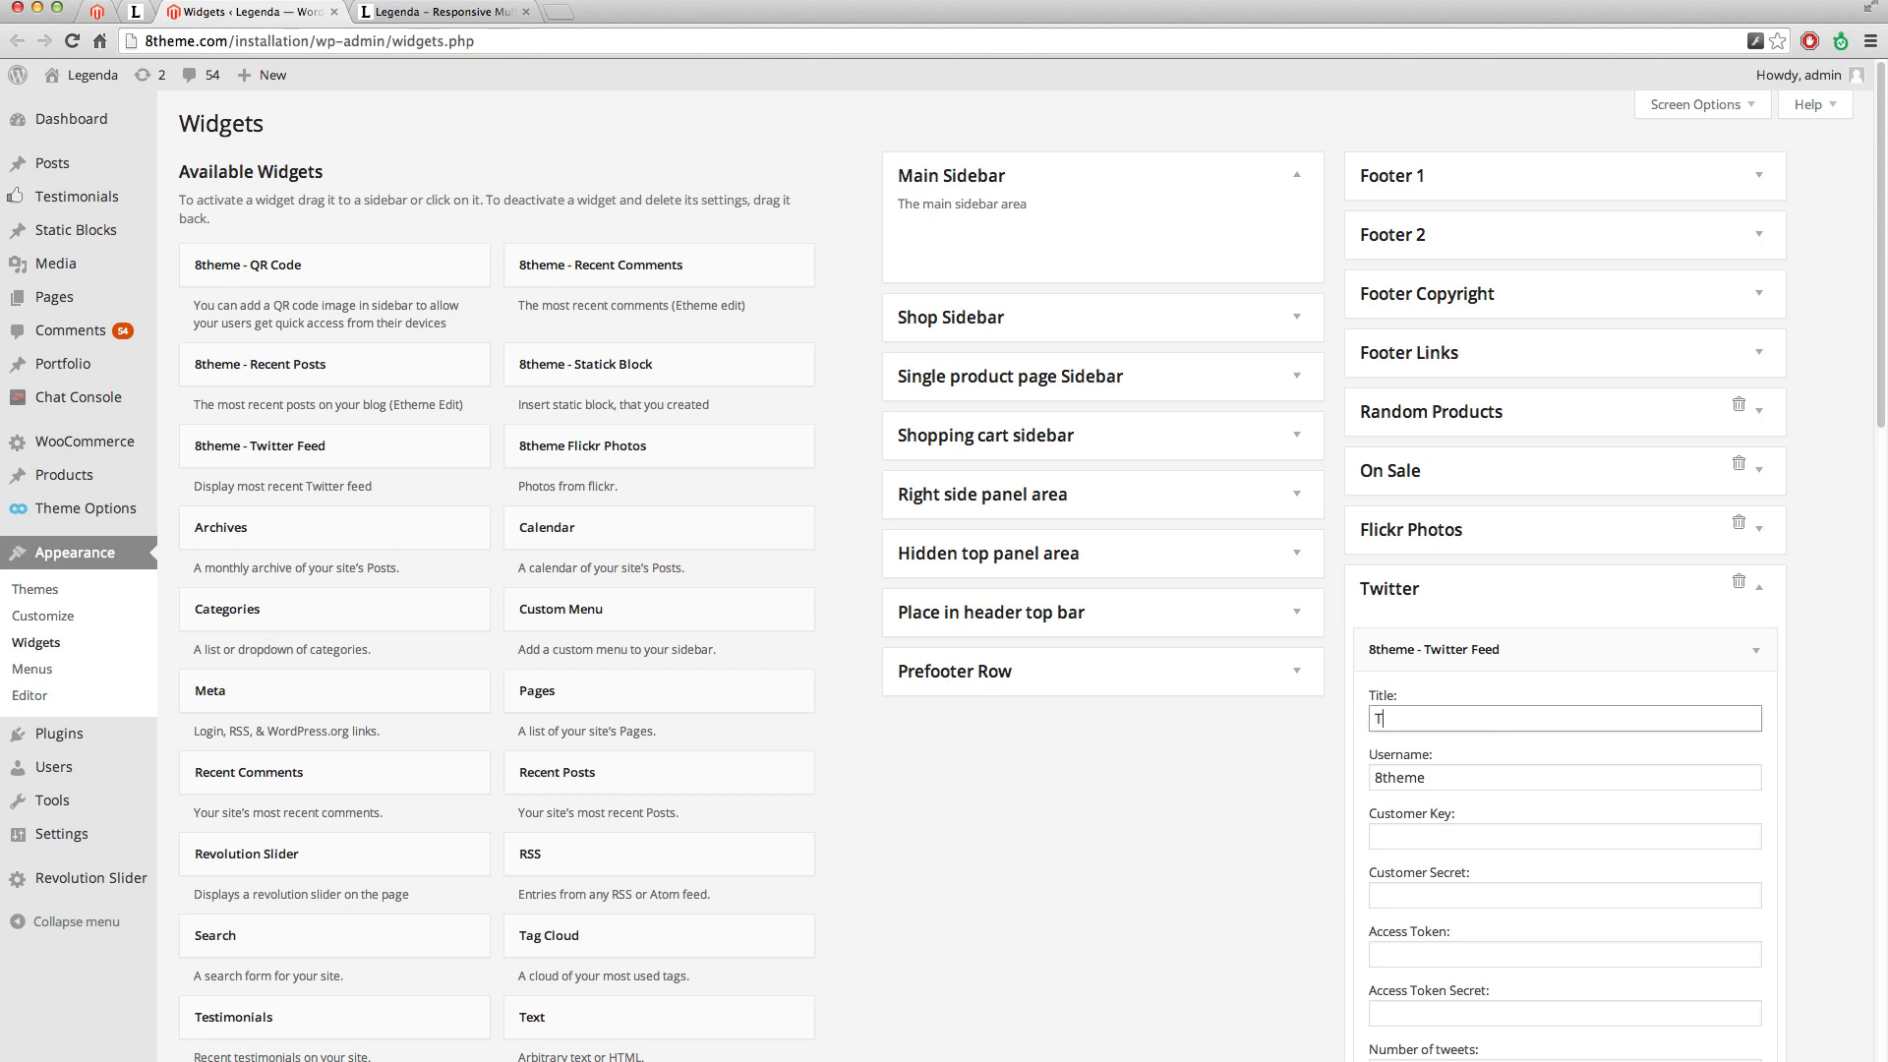
{"action": "type", "text": "witter"}
{"action": "scroll", "coordinate": [1518, 838], "scroll_direction": "down", "scroll_amount": 1}
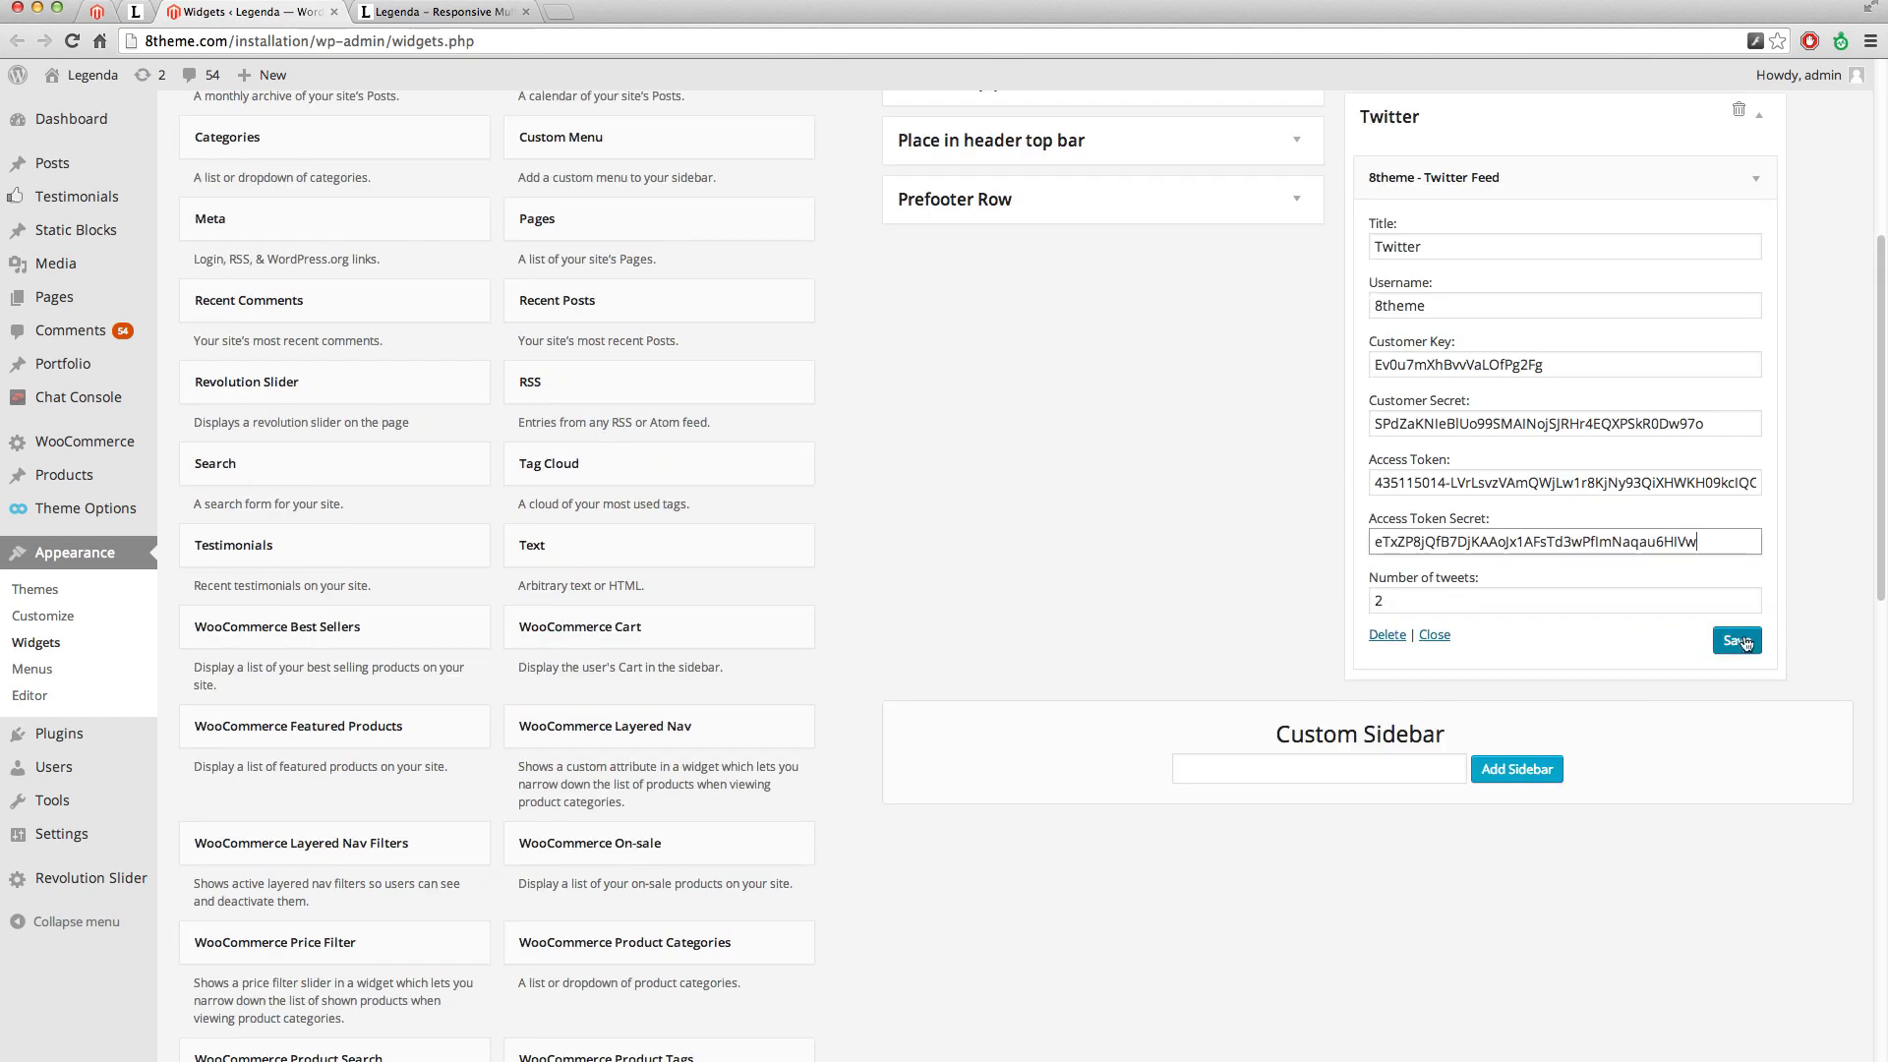
{"action": "left_click", "coordinate": [1745, 643]}
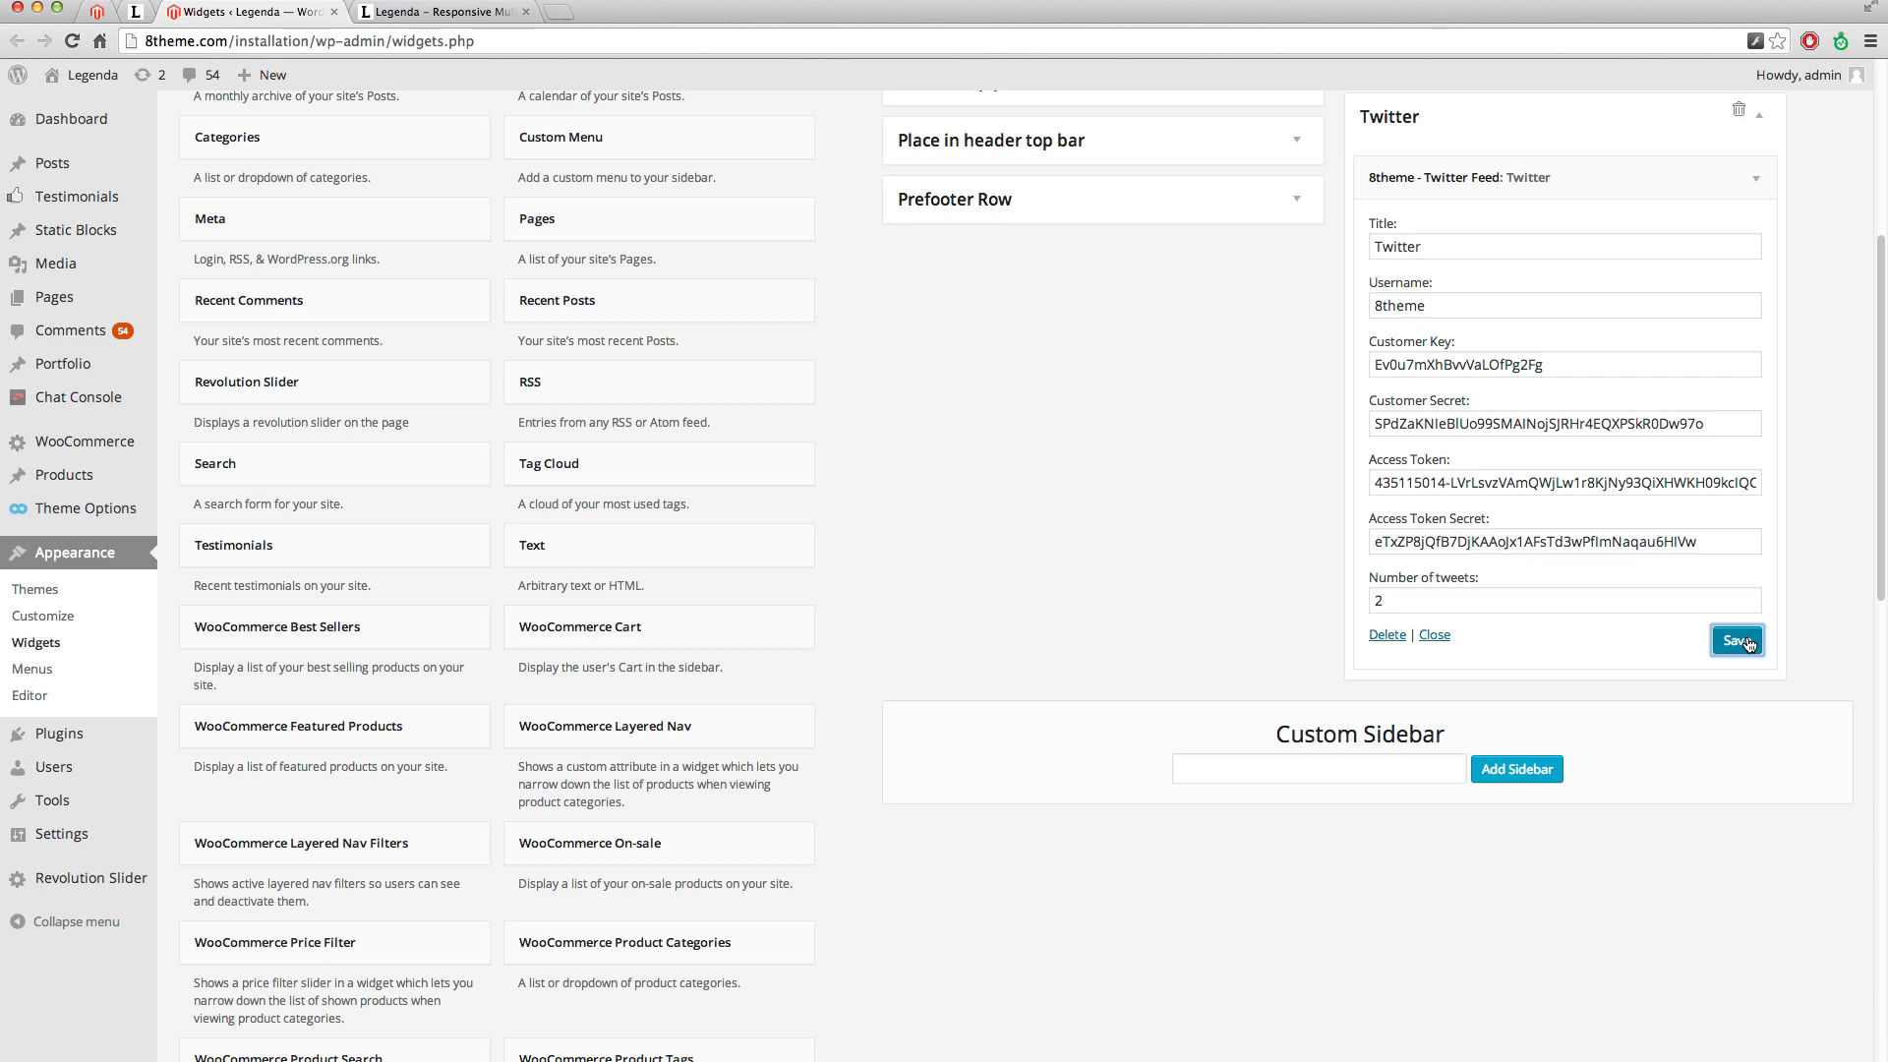
{"action": "scroll", "coordinate": [1738, 701], "scroll_direction": "up", "scroll_amount": 3}
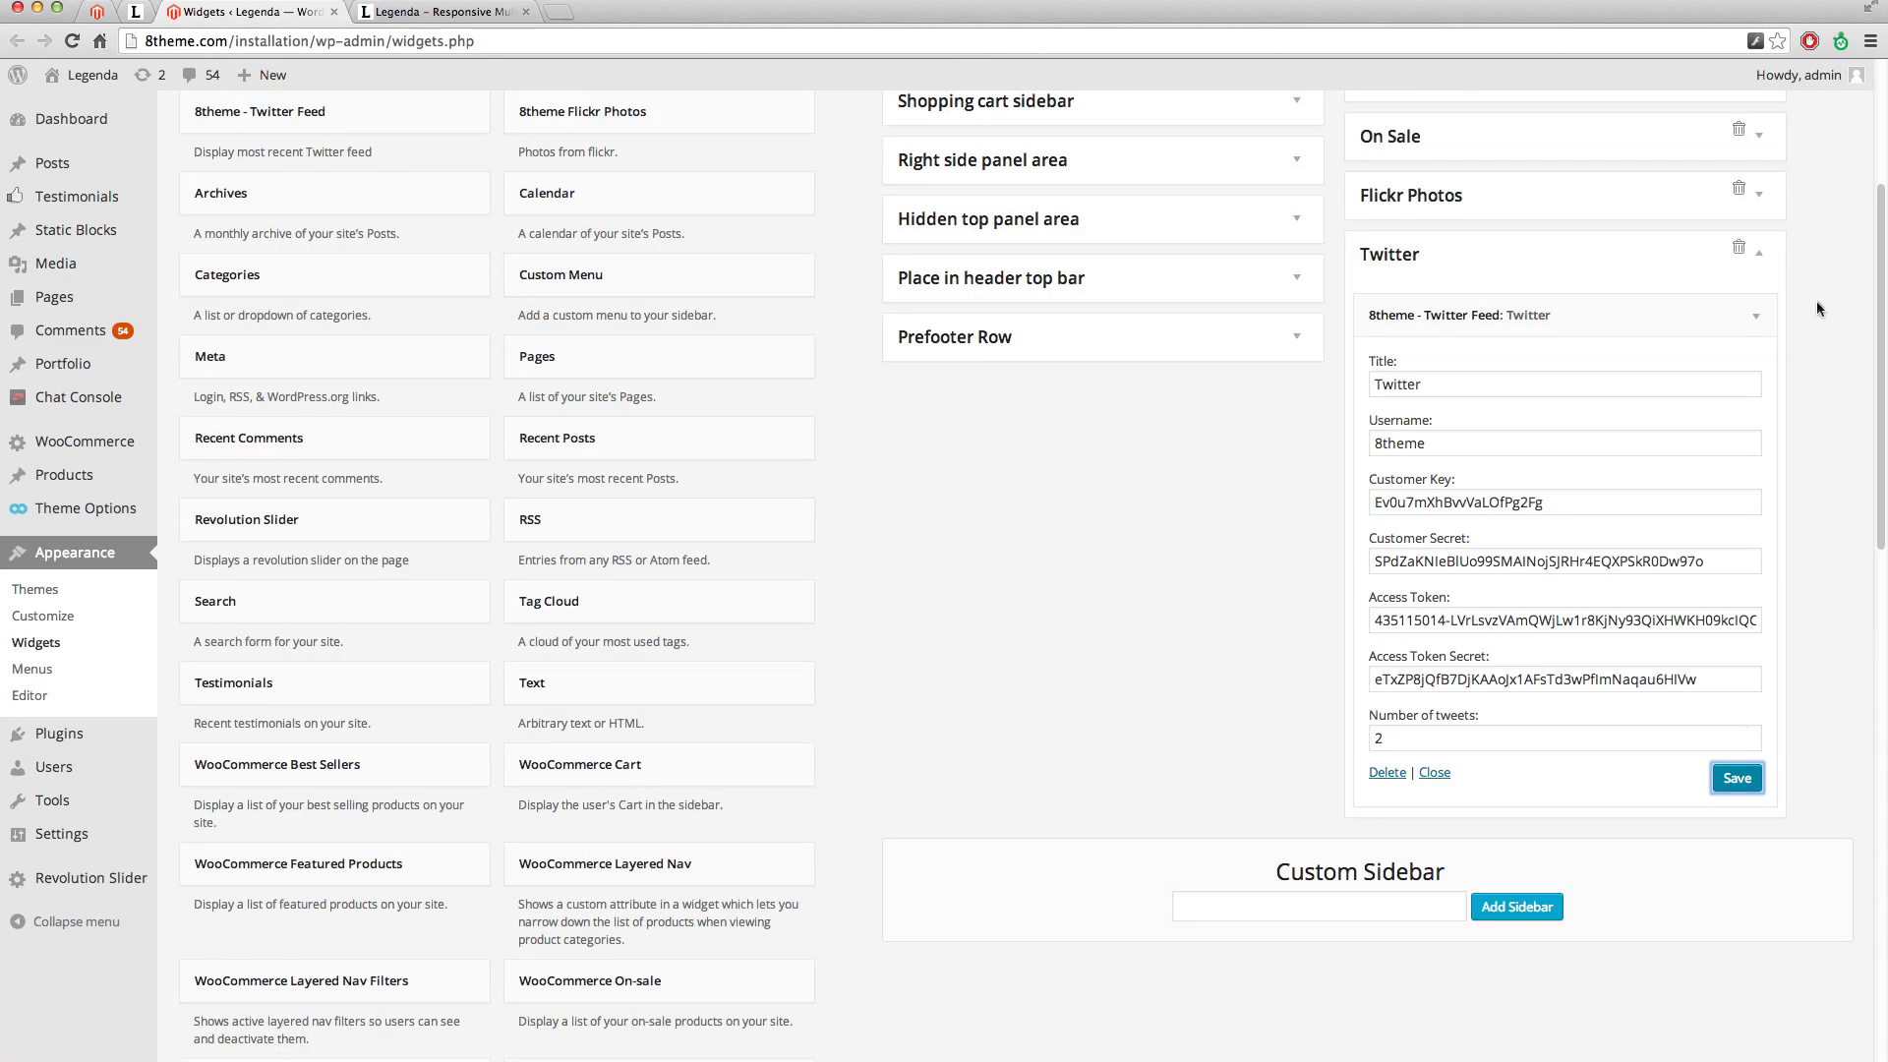
{"action": "left_click", "coordinate": [1760, 255]}
{"action": "left_click", "coordinate": [101, 13]}
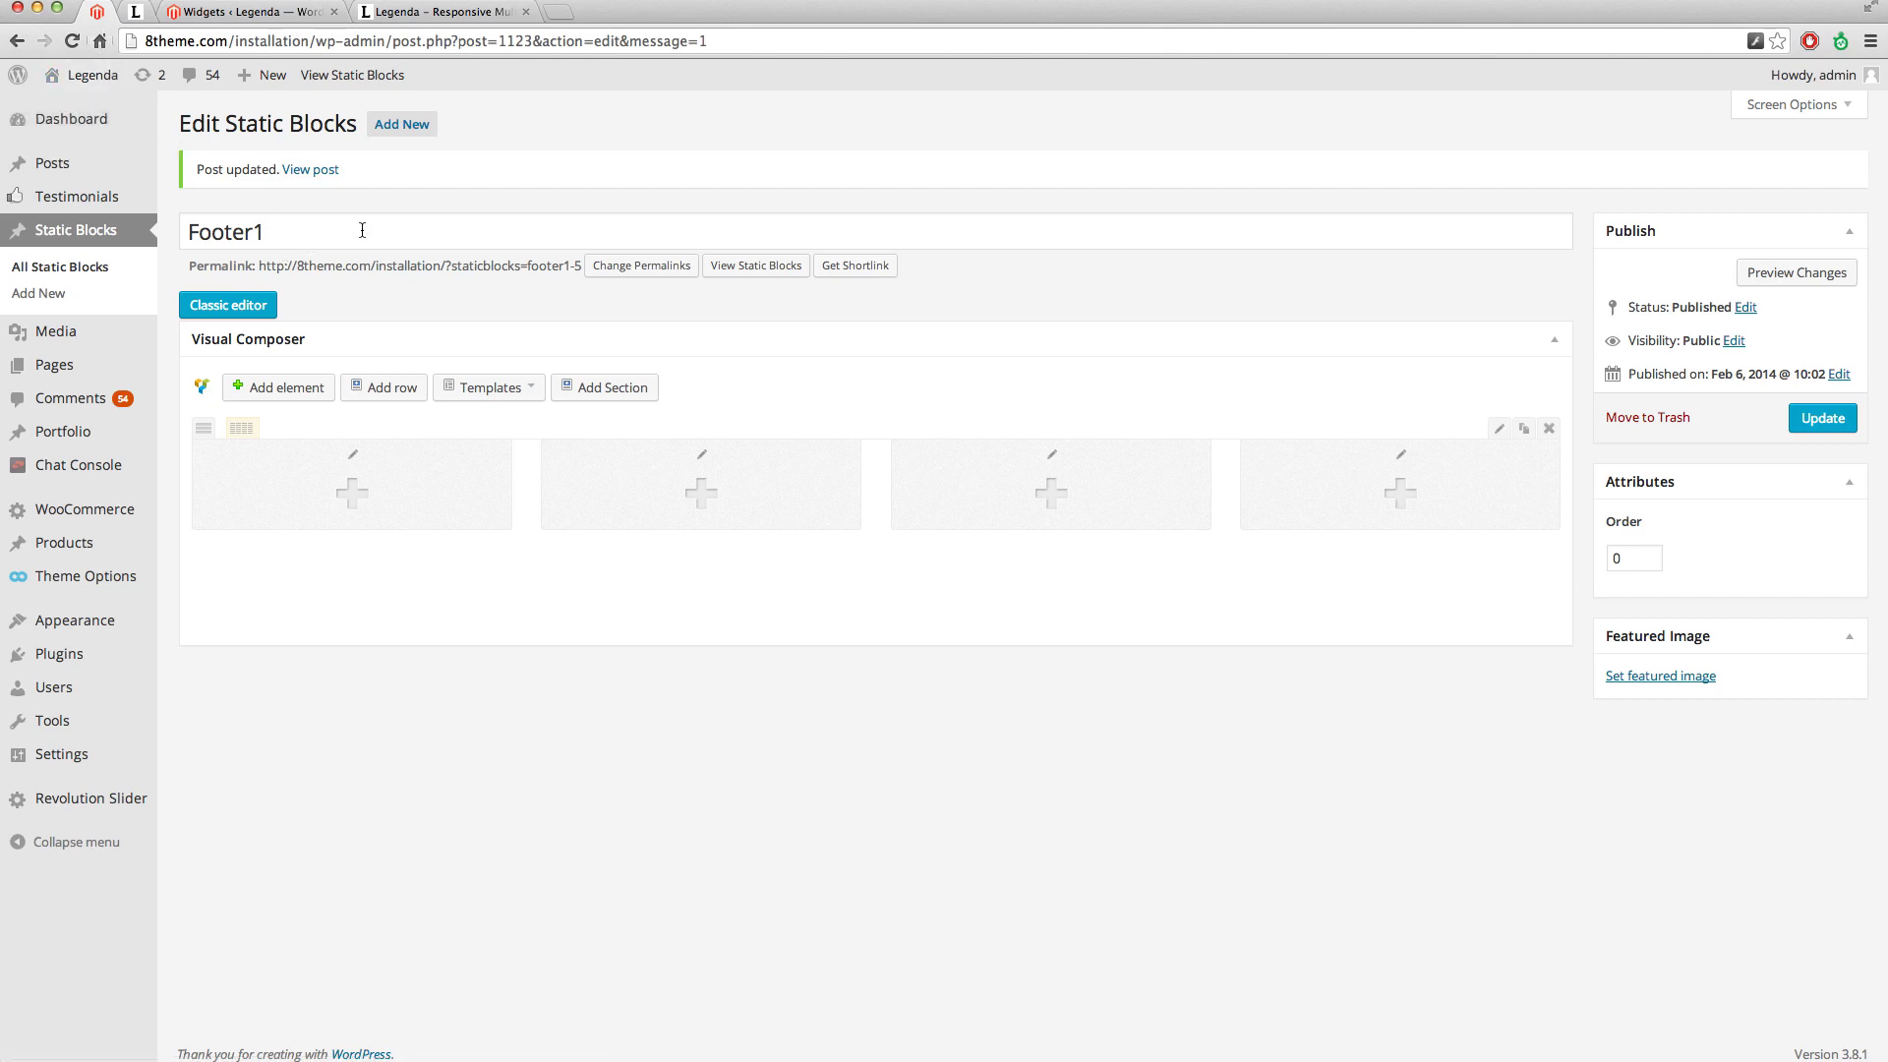
Put widgetised sidebars for Random Products and On Sale in Footer1's first two columns.
{"action": "left_click", "coordinate": [354, 497]}
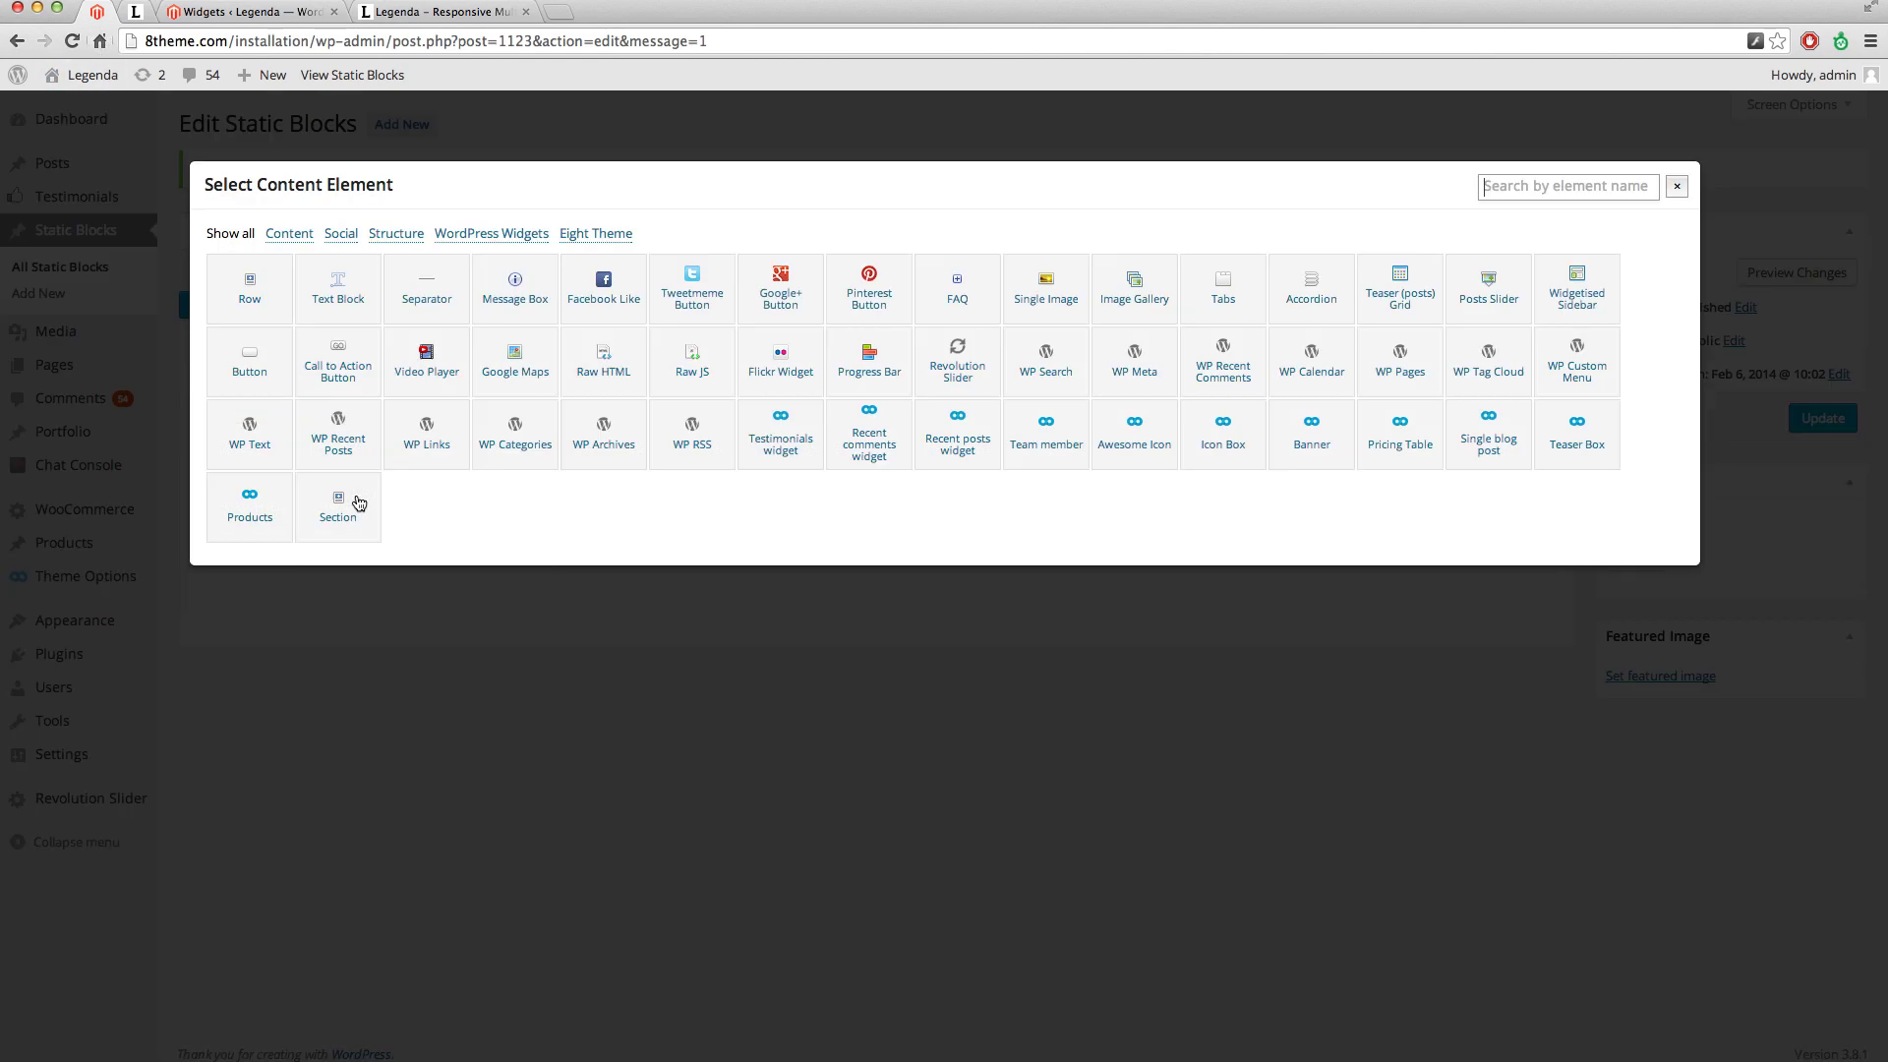
{"action": "left_click", "coordinate": [1582, 295]}
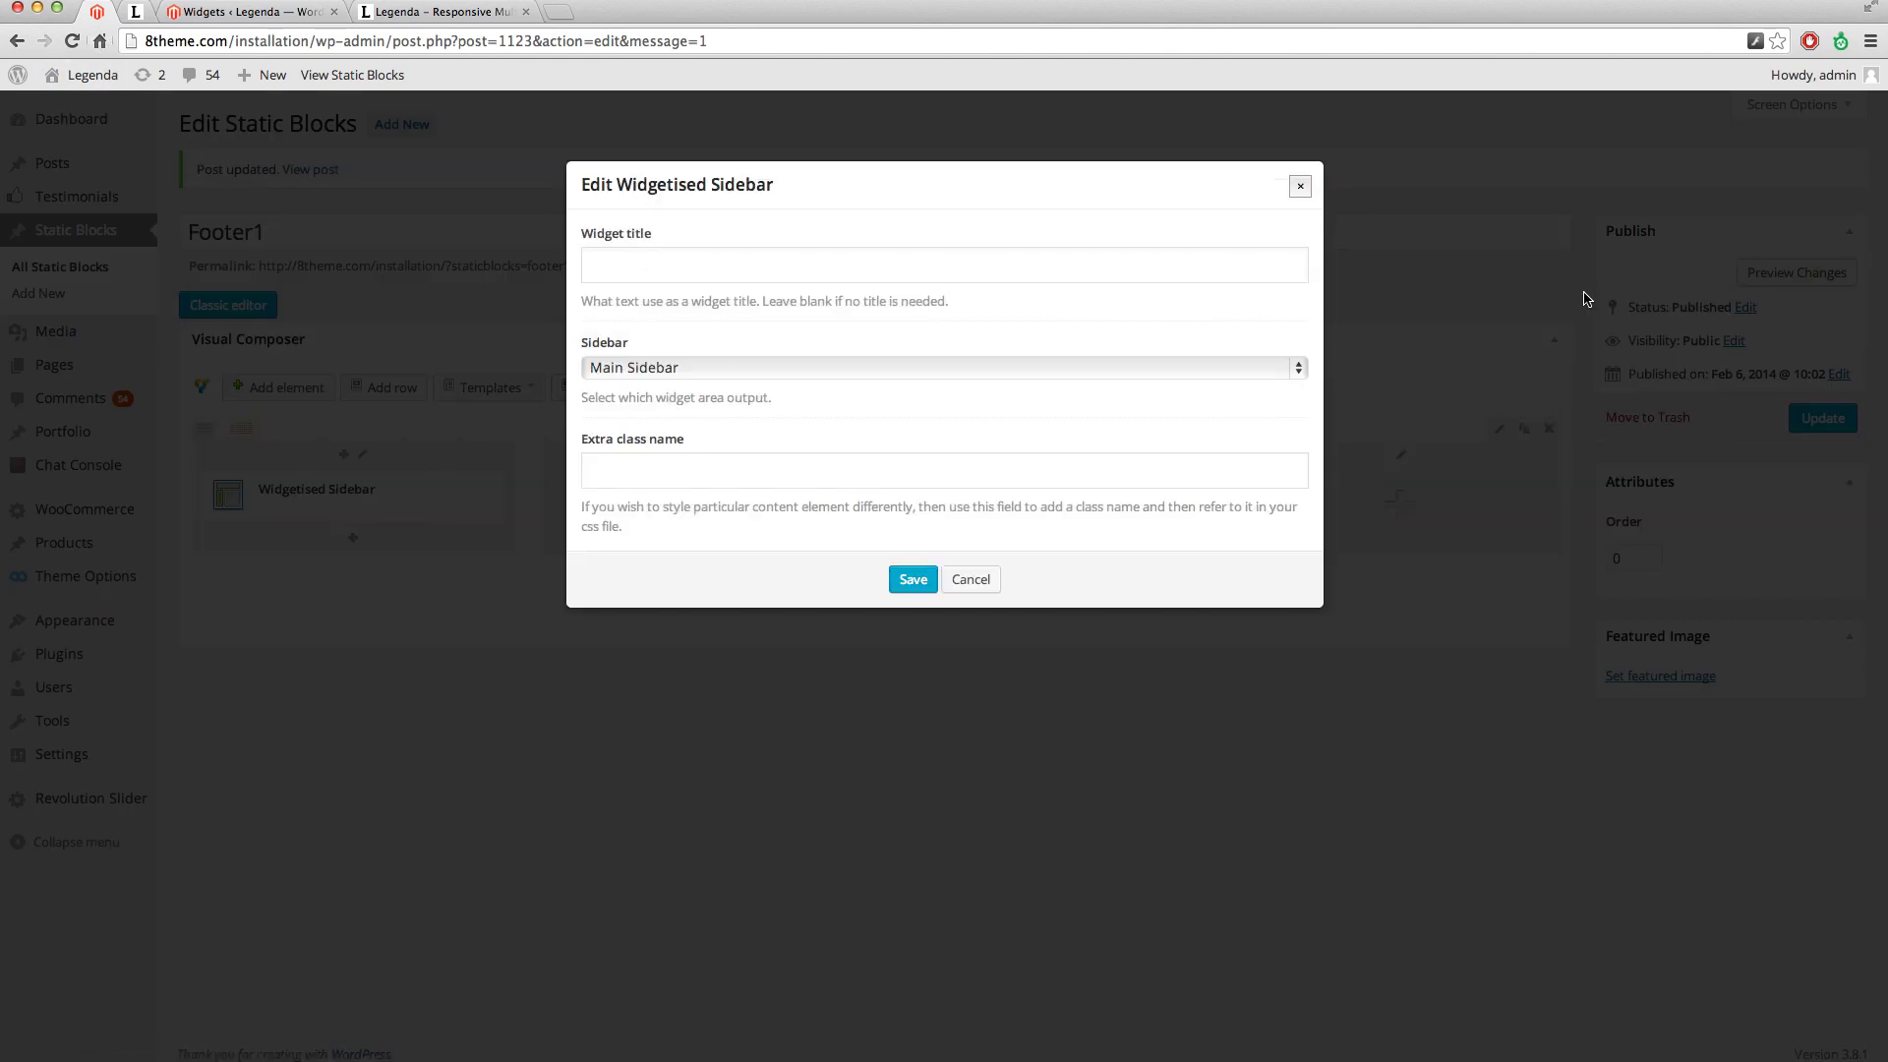
{"action": "left_click", "coordinate": [1300, 369]}
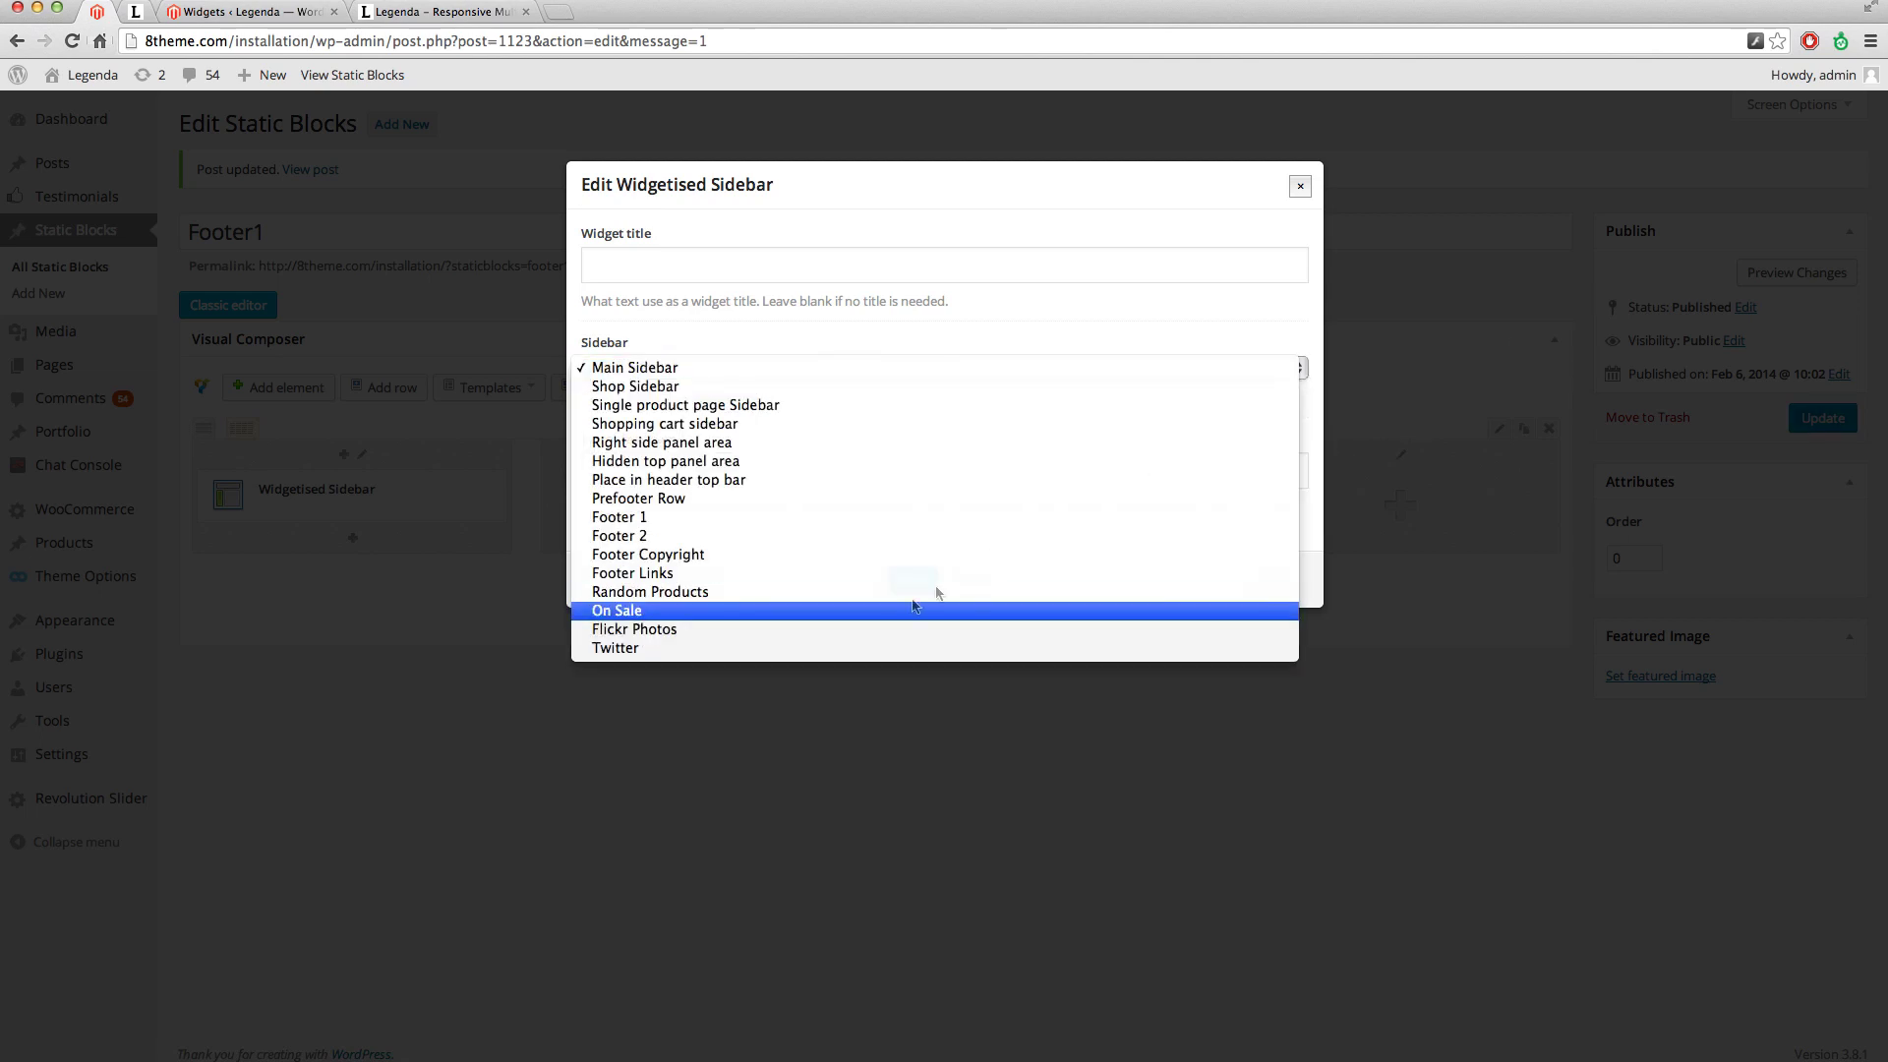
{"action": "left_click", "coordinate": [717, 593]}
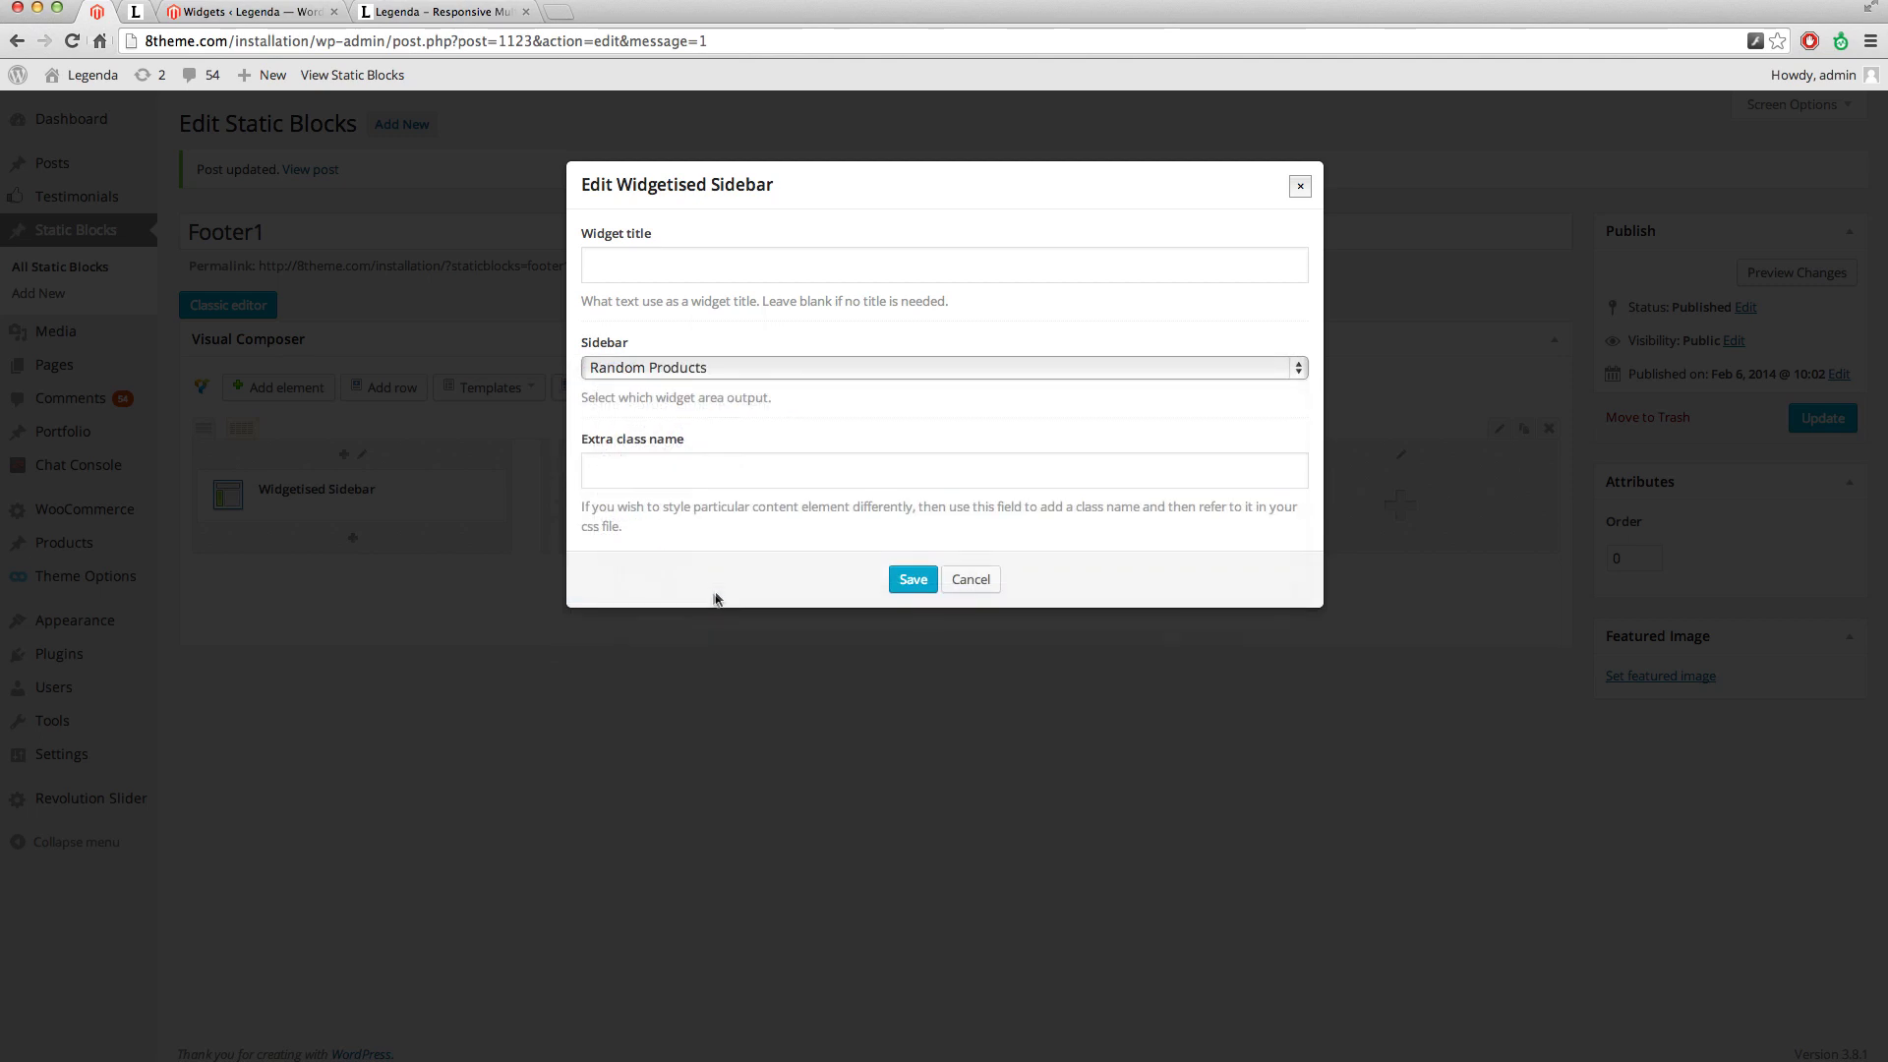
{"action": "left_click", "coordinate": [910, 578]}
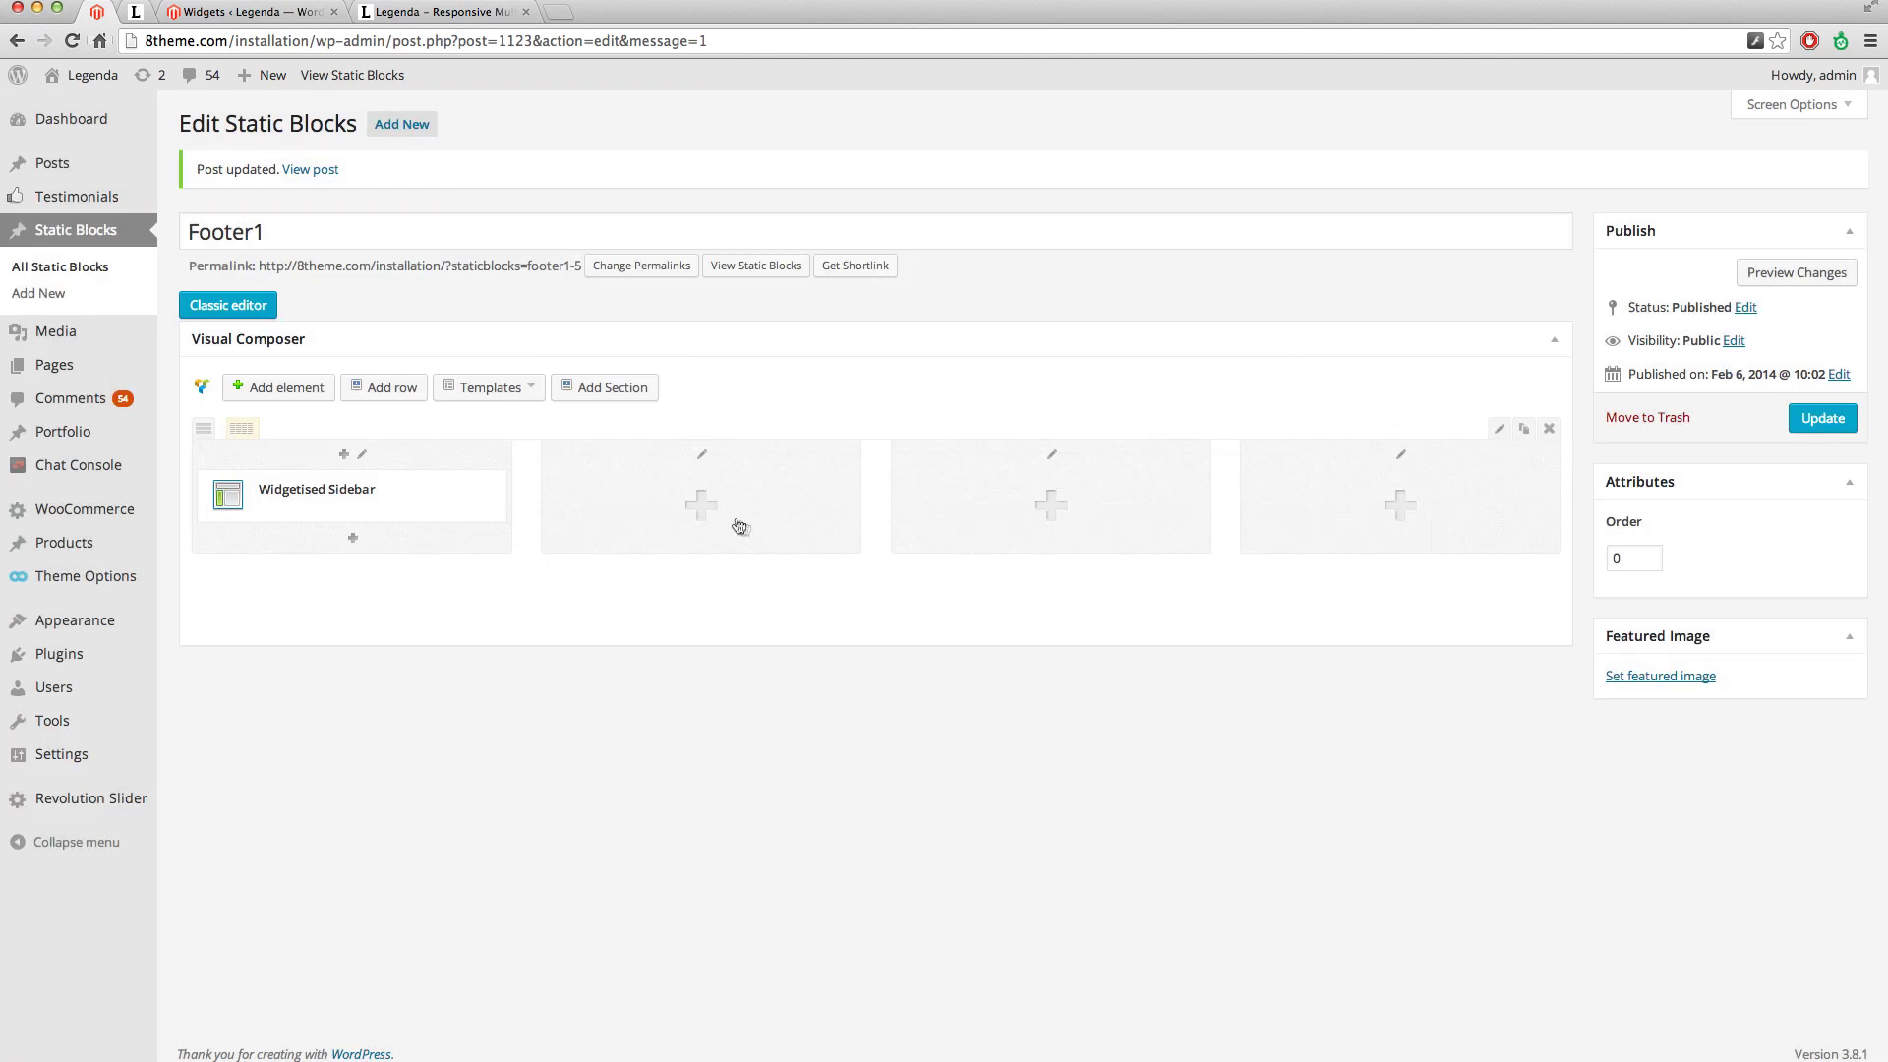
{"action": "left_click", "coordinate": [703, 509]}
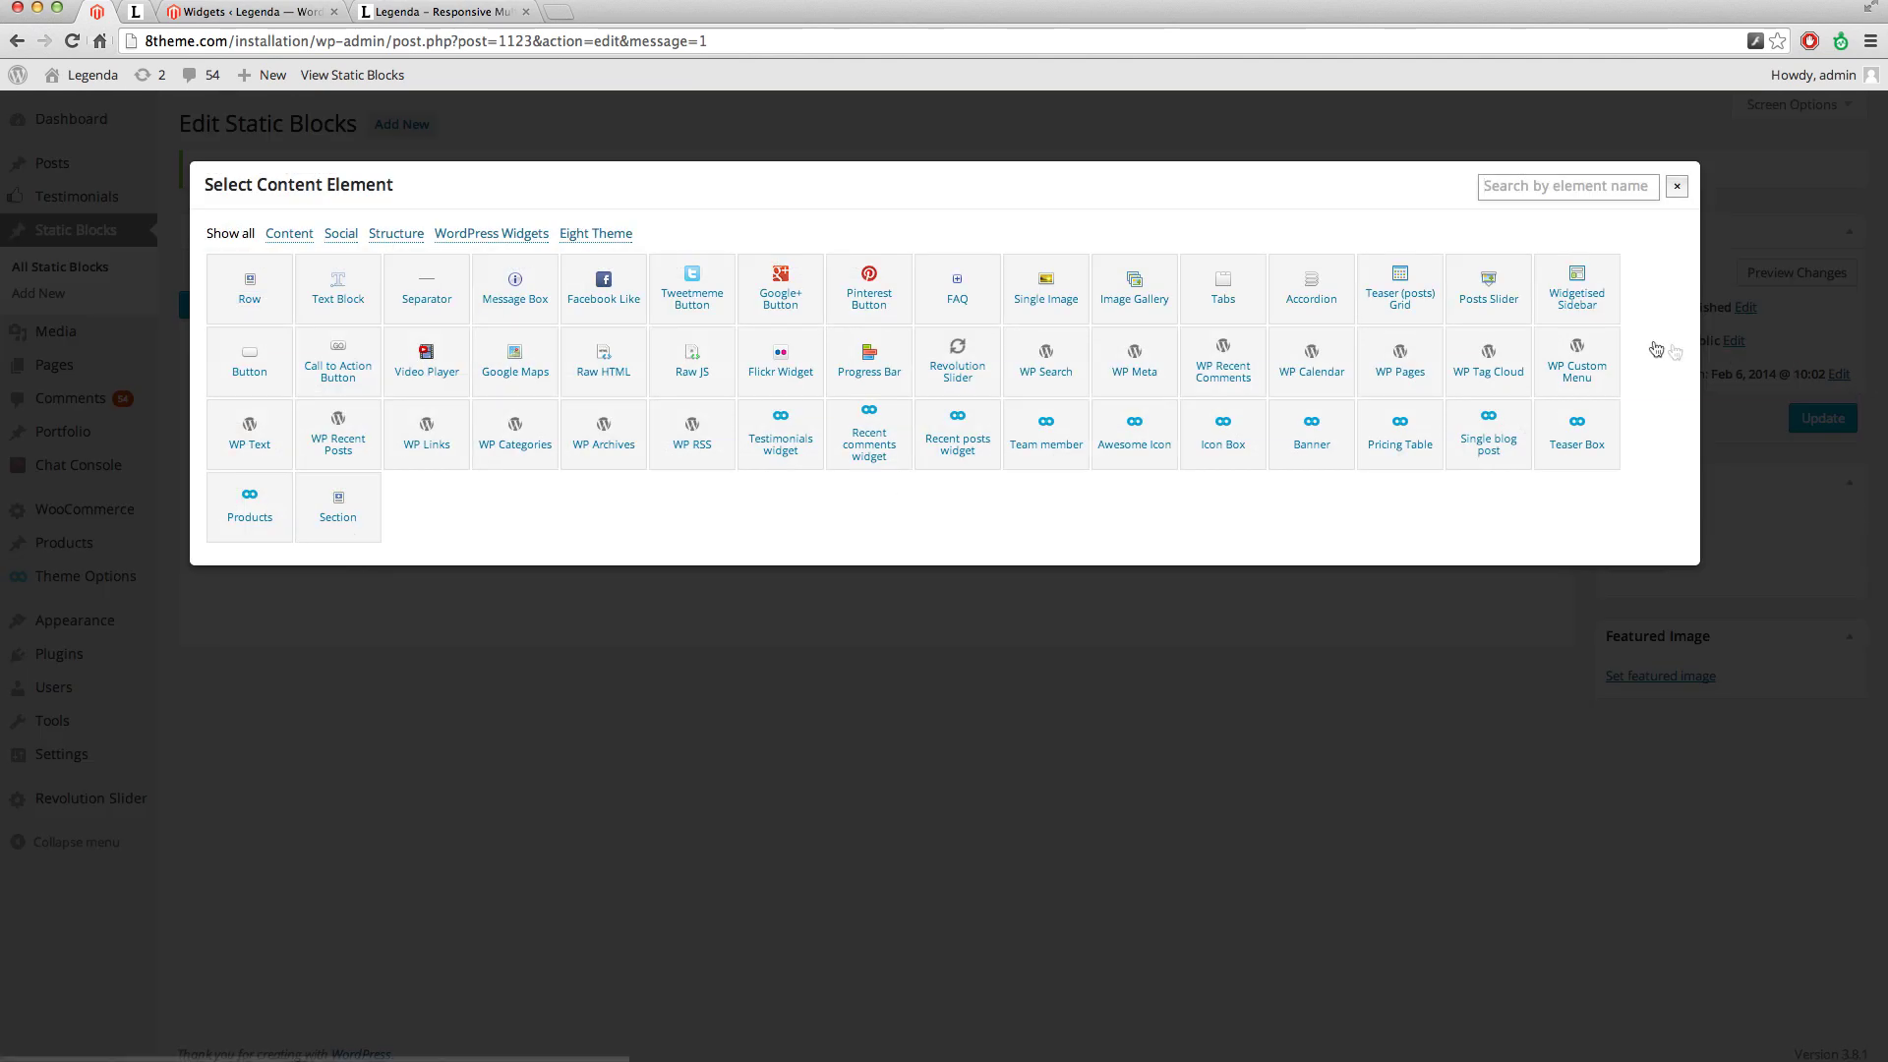
{"action": "left_click", "coordinate": [1573, 287]}
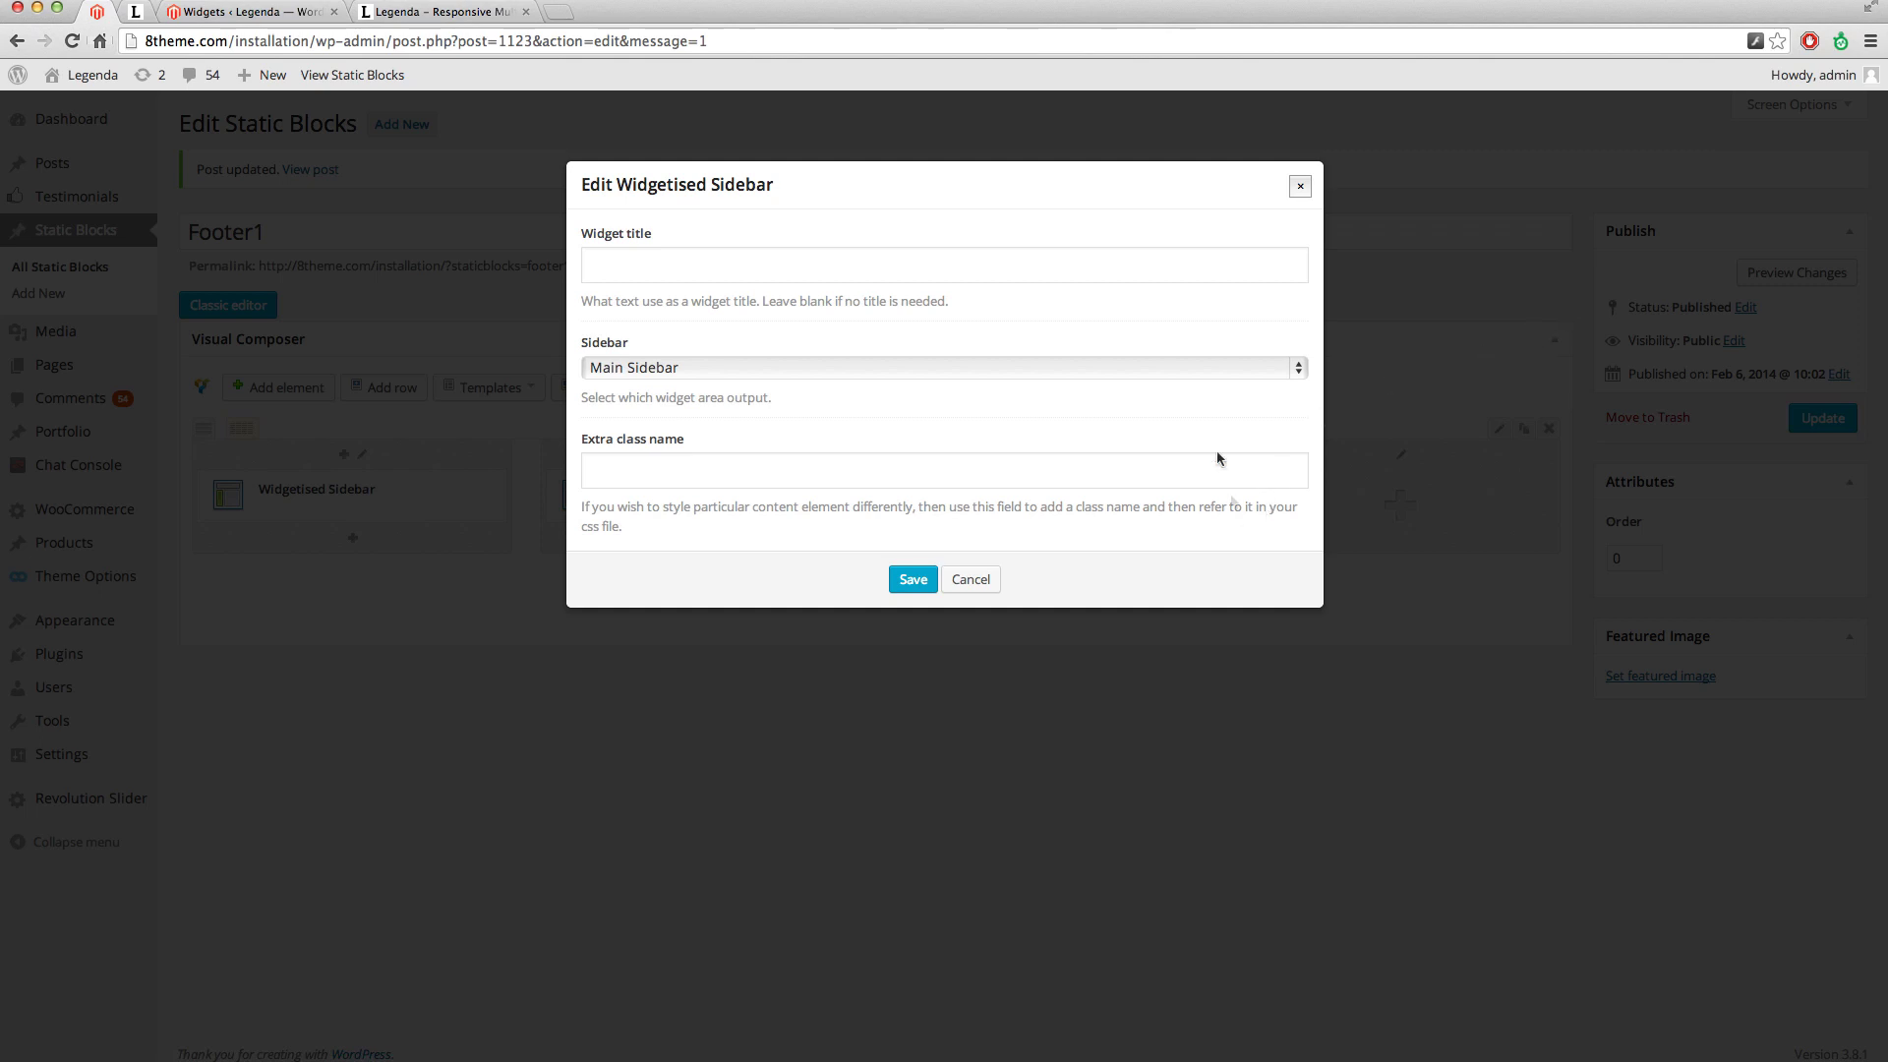
{"action": "left_click", "coordinate": [1222, 367]}
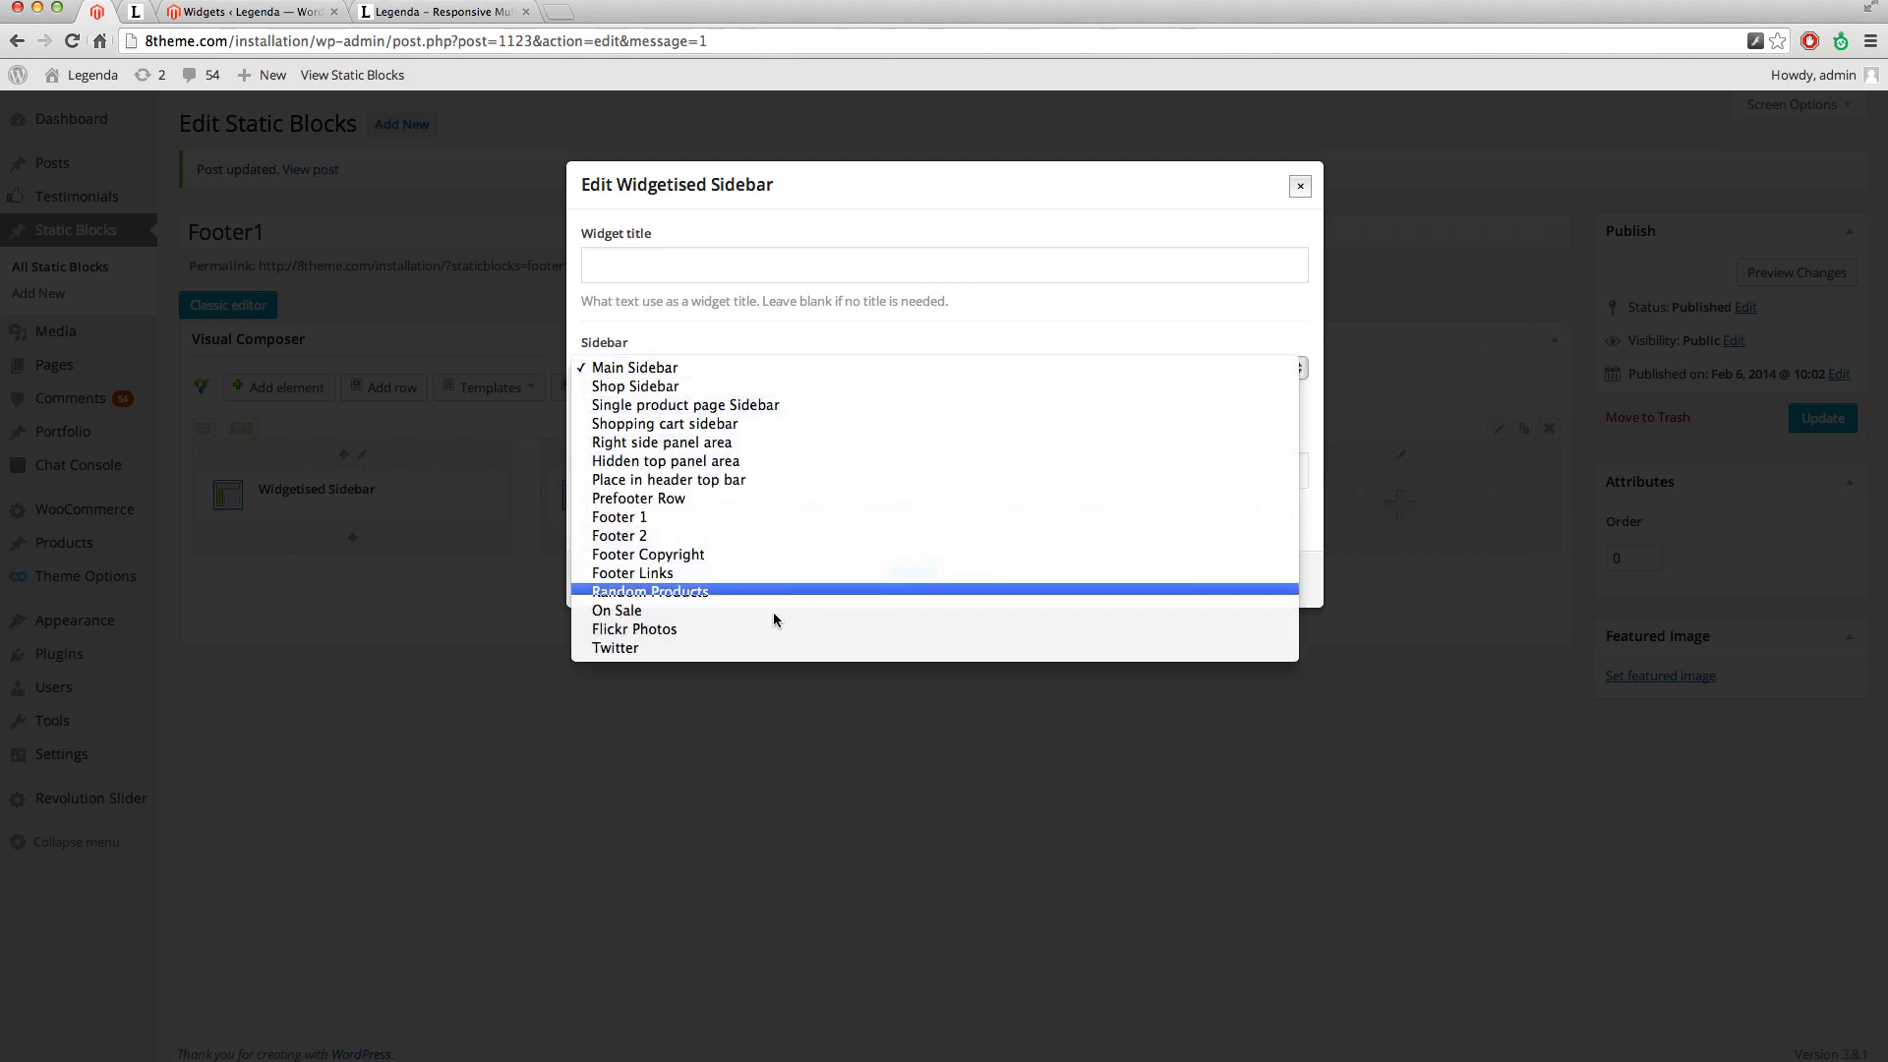
{"action": "left_click", "coordinate": [773, 612]}
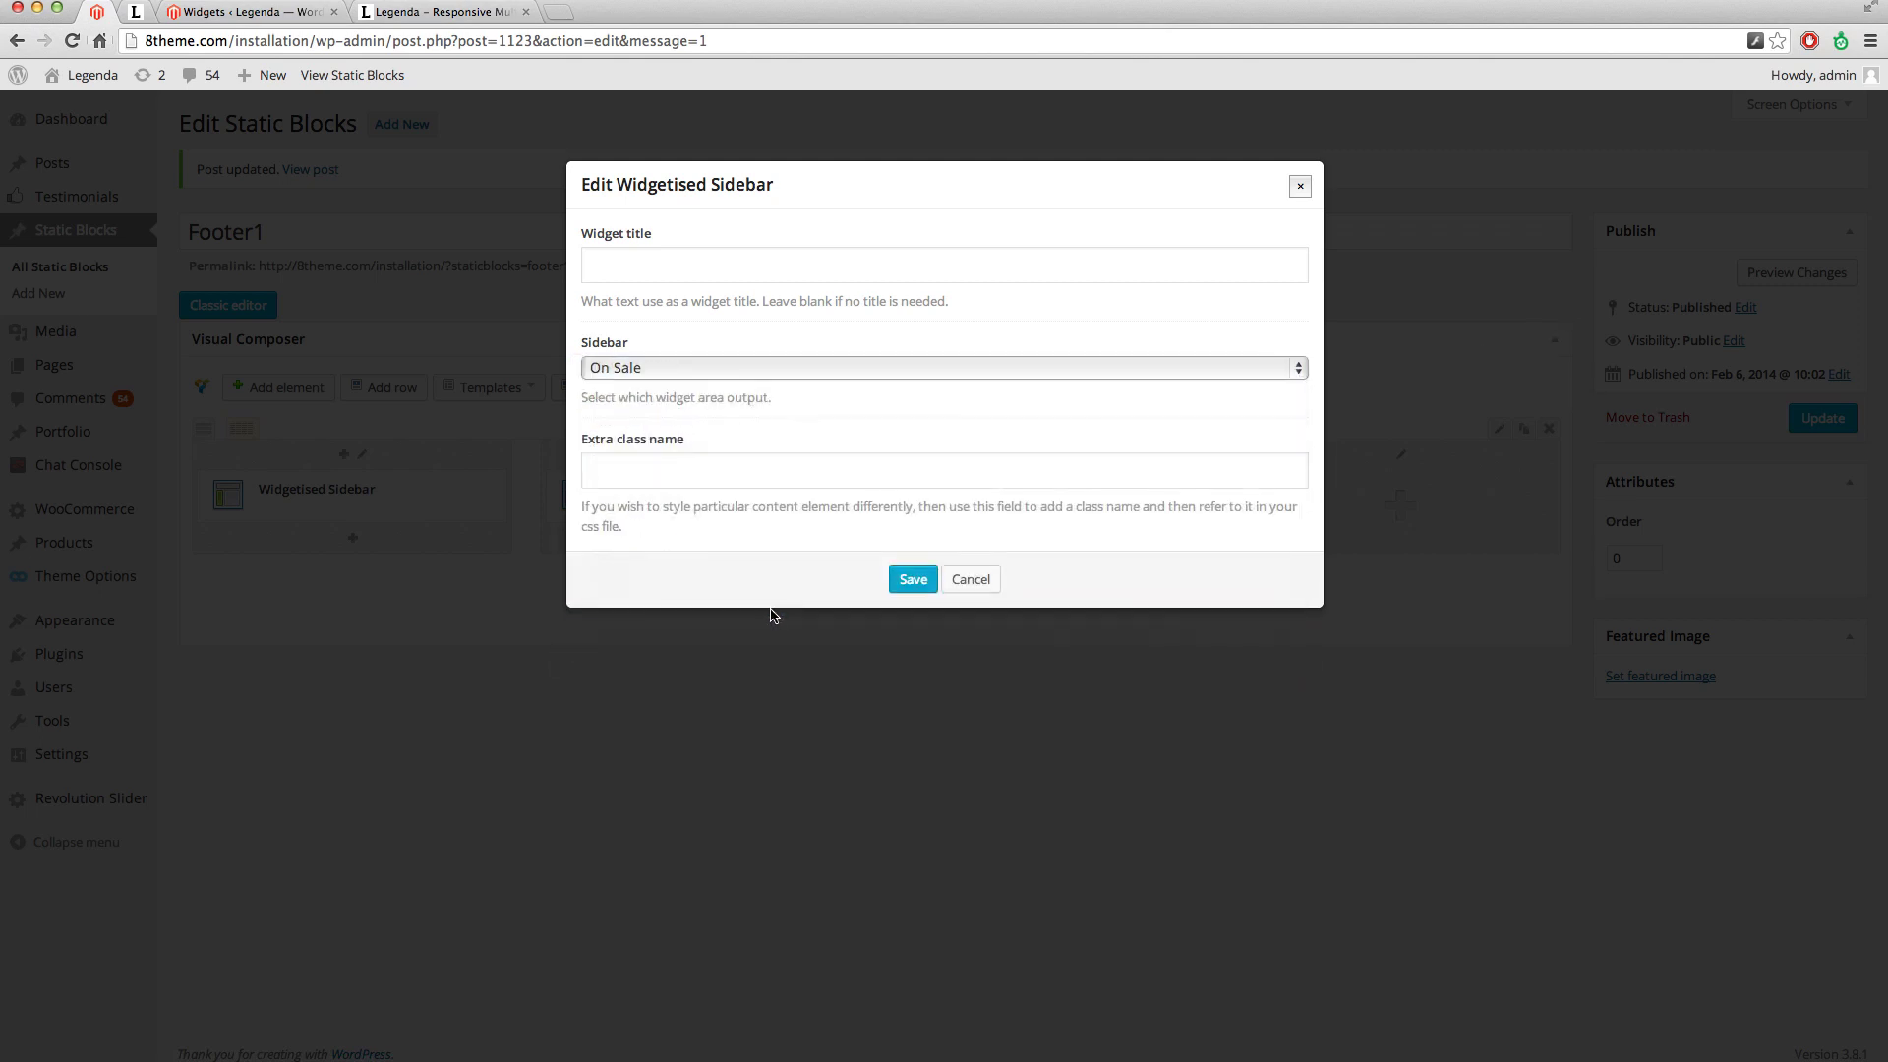
{"action": "left_click", "coordinate": [921, 580]}
Add a recent posts widget titled Recent Products, showing 3 items, to the third column.
{"action": "left_click", "coordinate": [1044, 506]}
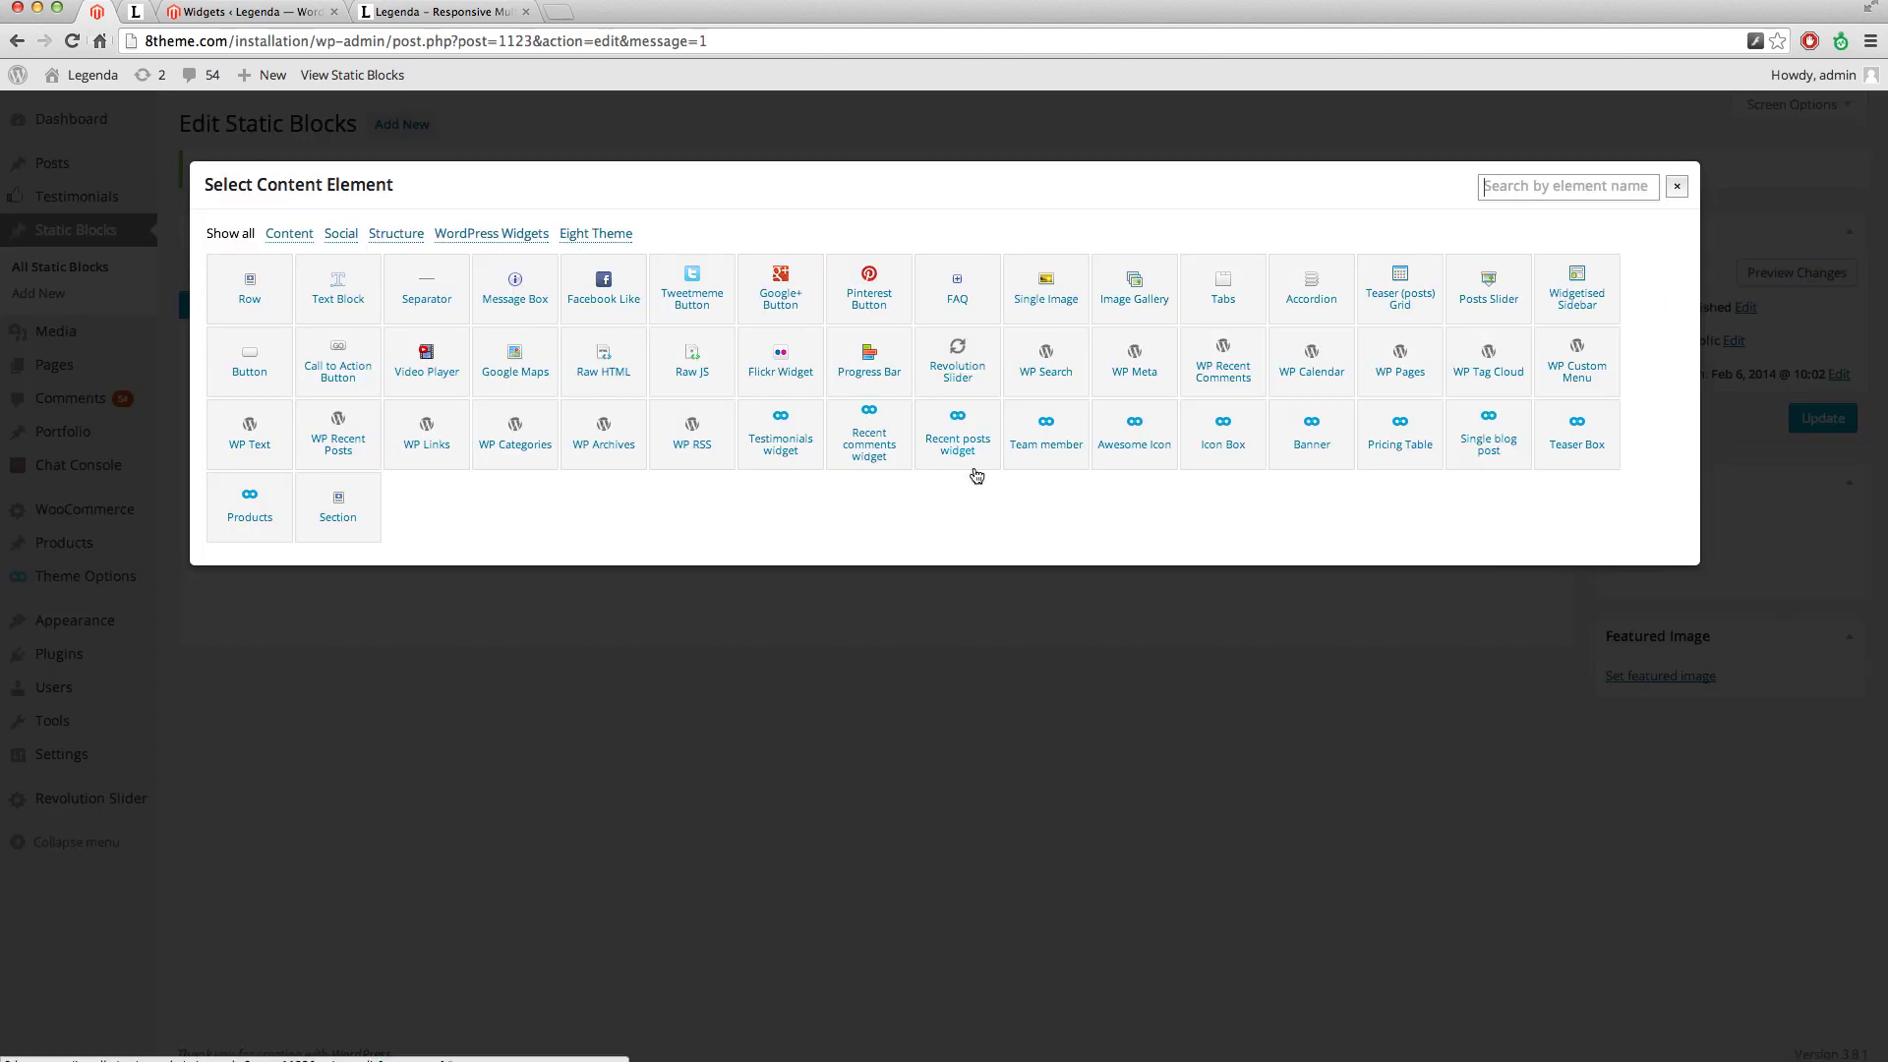
{"action": "left_click", "coordinate": [957, 442]}
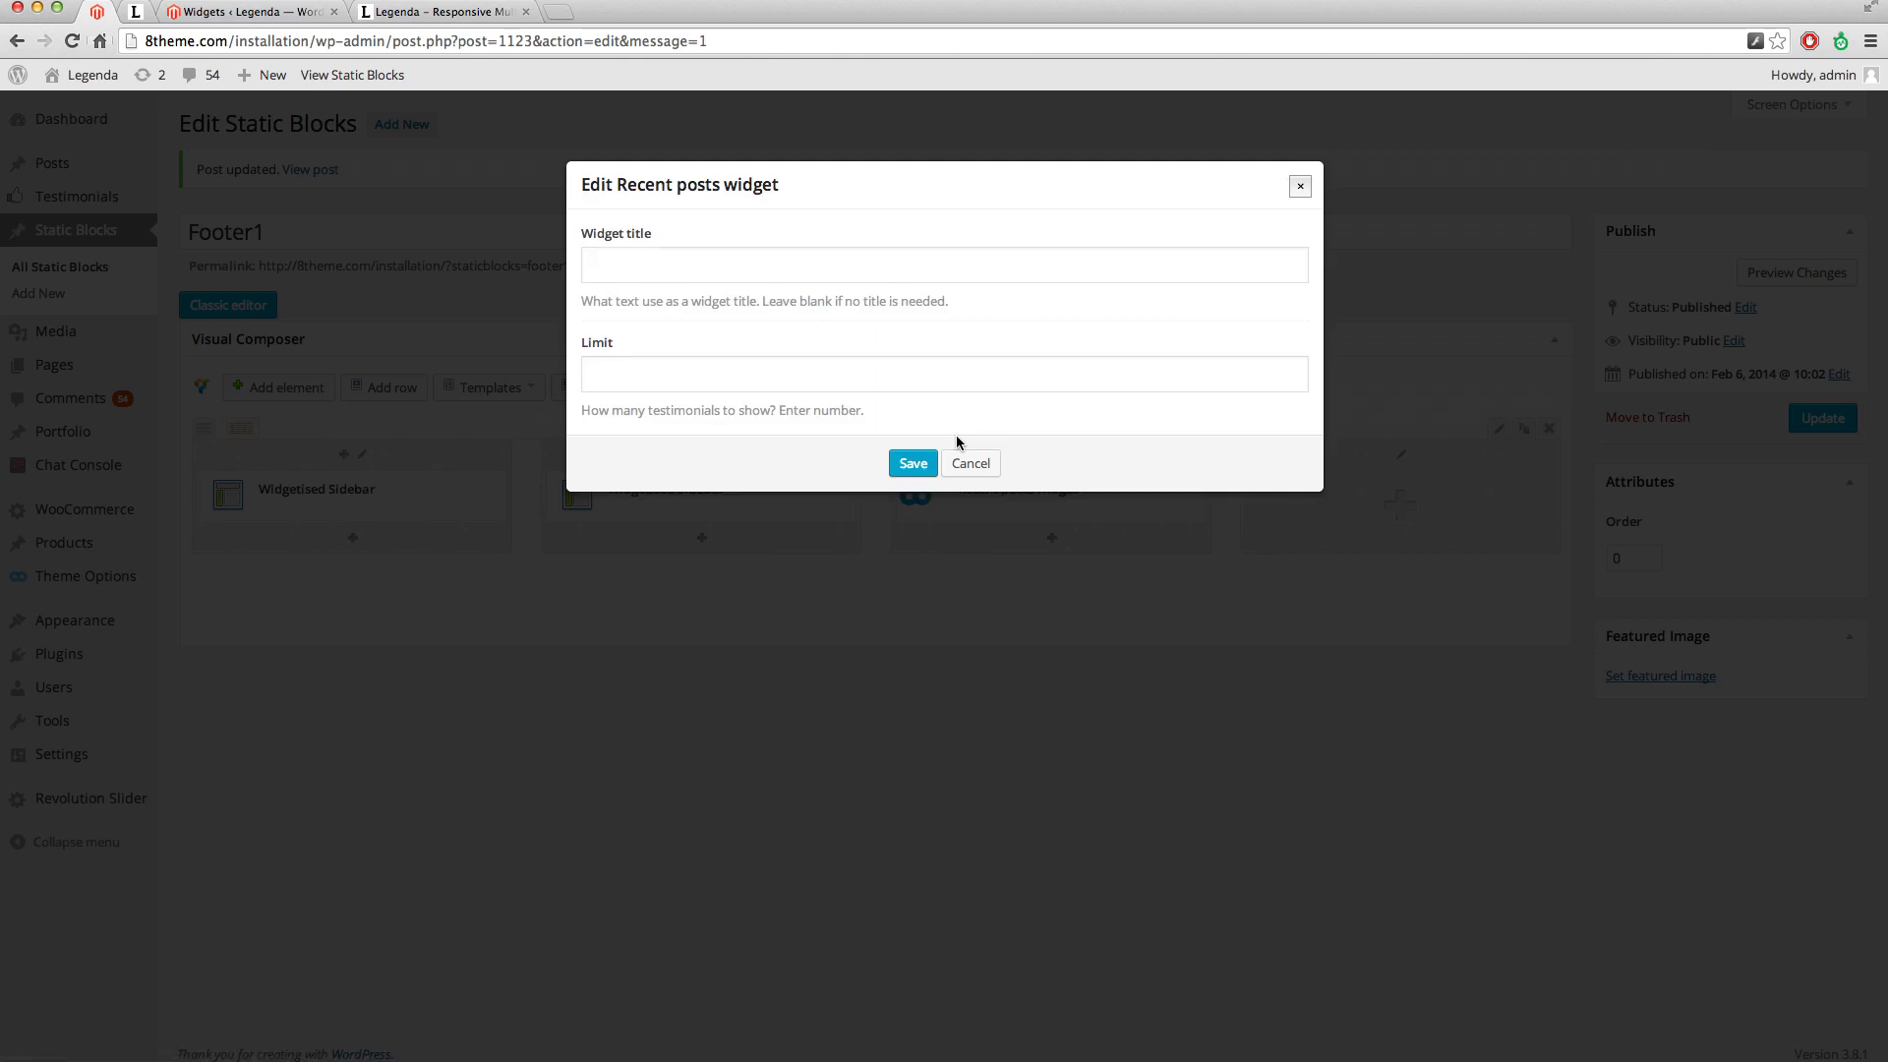
{"action": "left_click", "coordinate": [664, 251]}
{"action": "type", "text": "Re"}
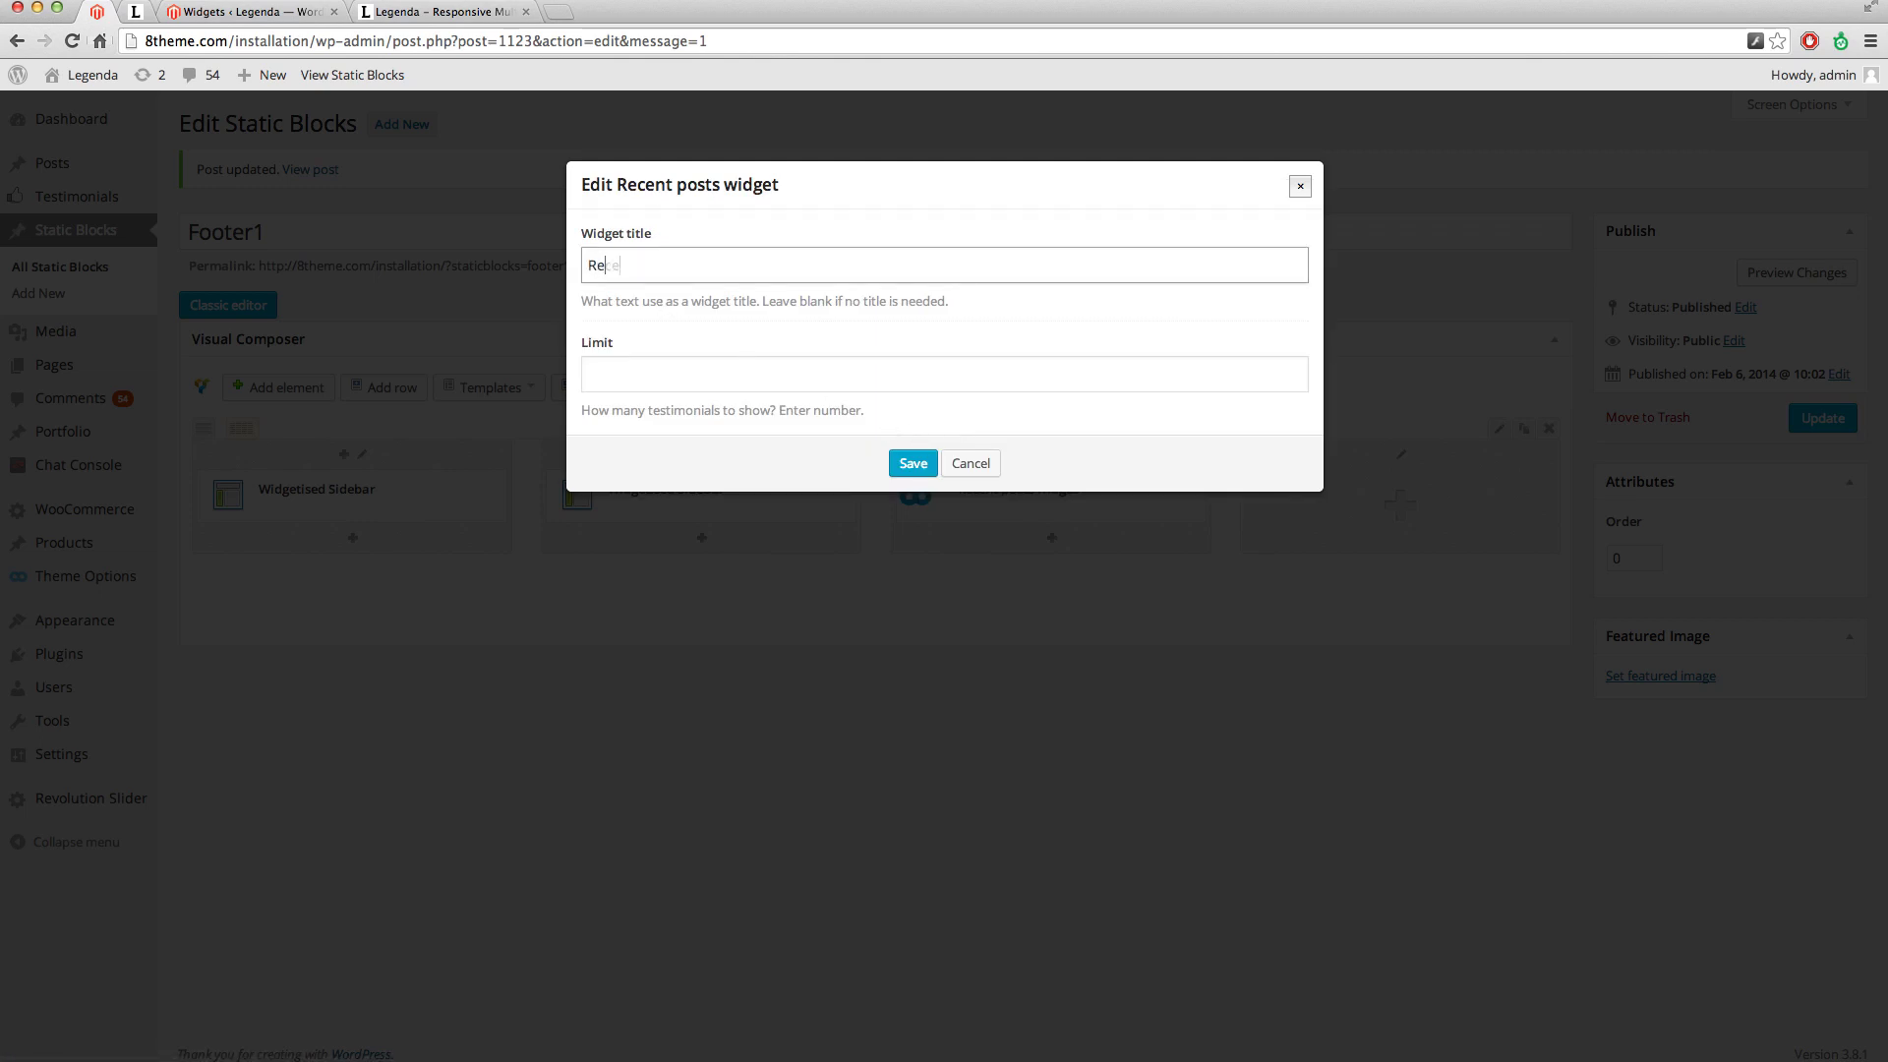
{"action": "type", "text": "cent Pro"}
{"action": "type", "text": "du"}
{"action": "type", "text": "cts"}
{"action": "left_click", "coordinate": [676, 373]}
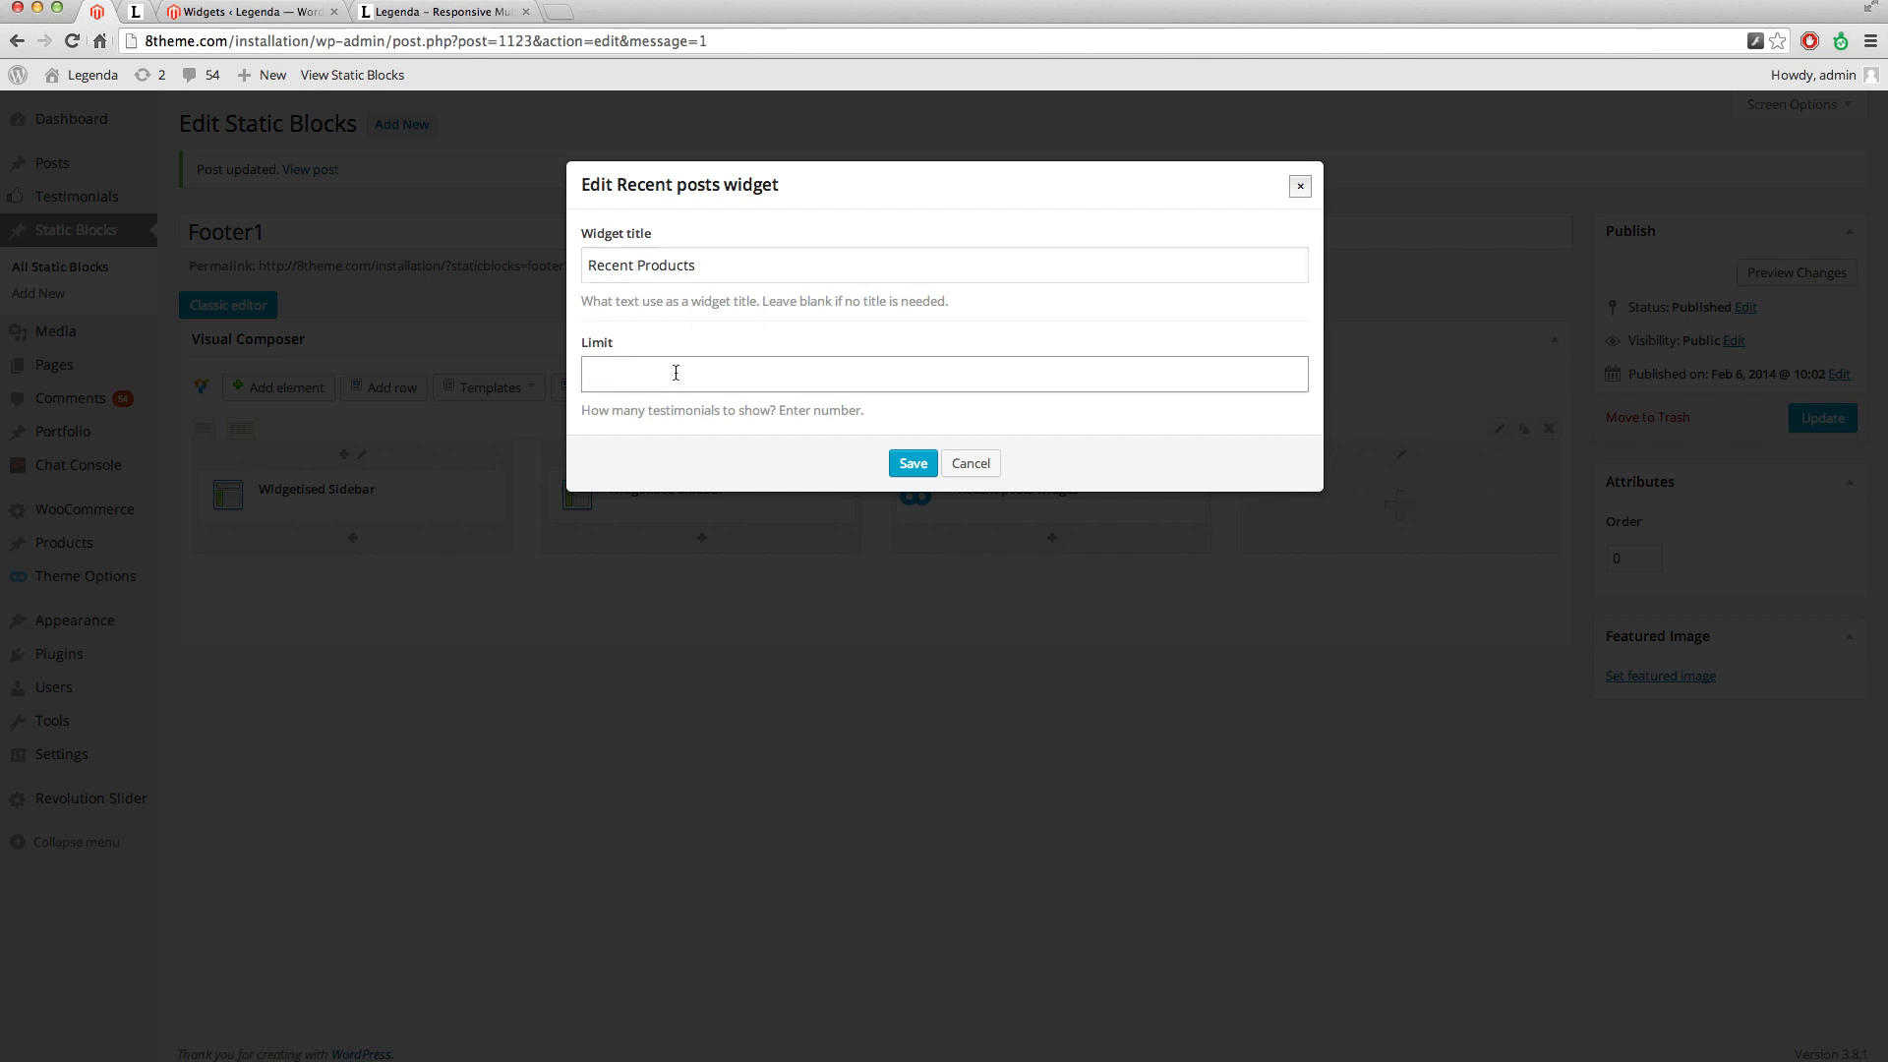
{"action": "type", "text": "3"}
{"action": "left_click", "coordinate": [922, 468]}
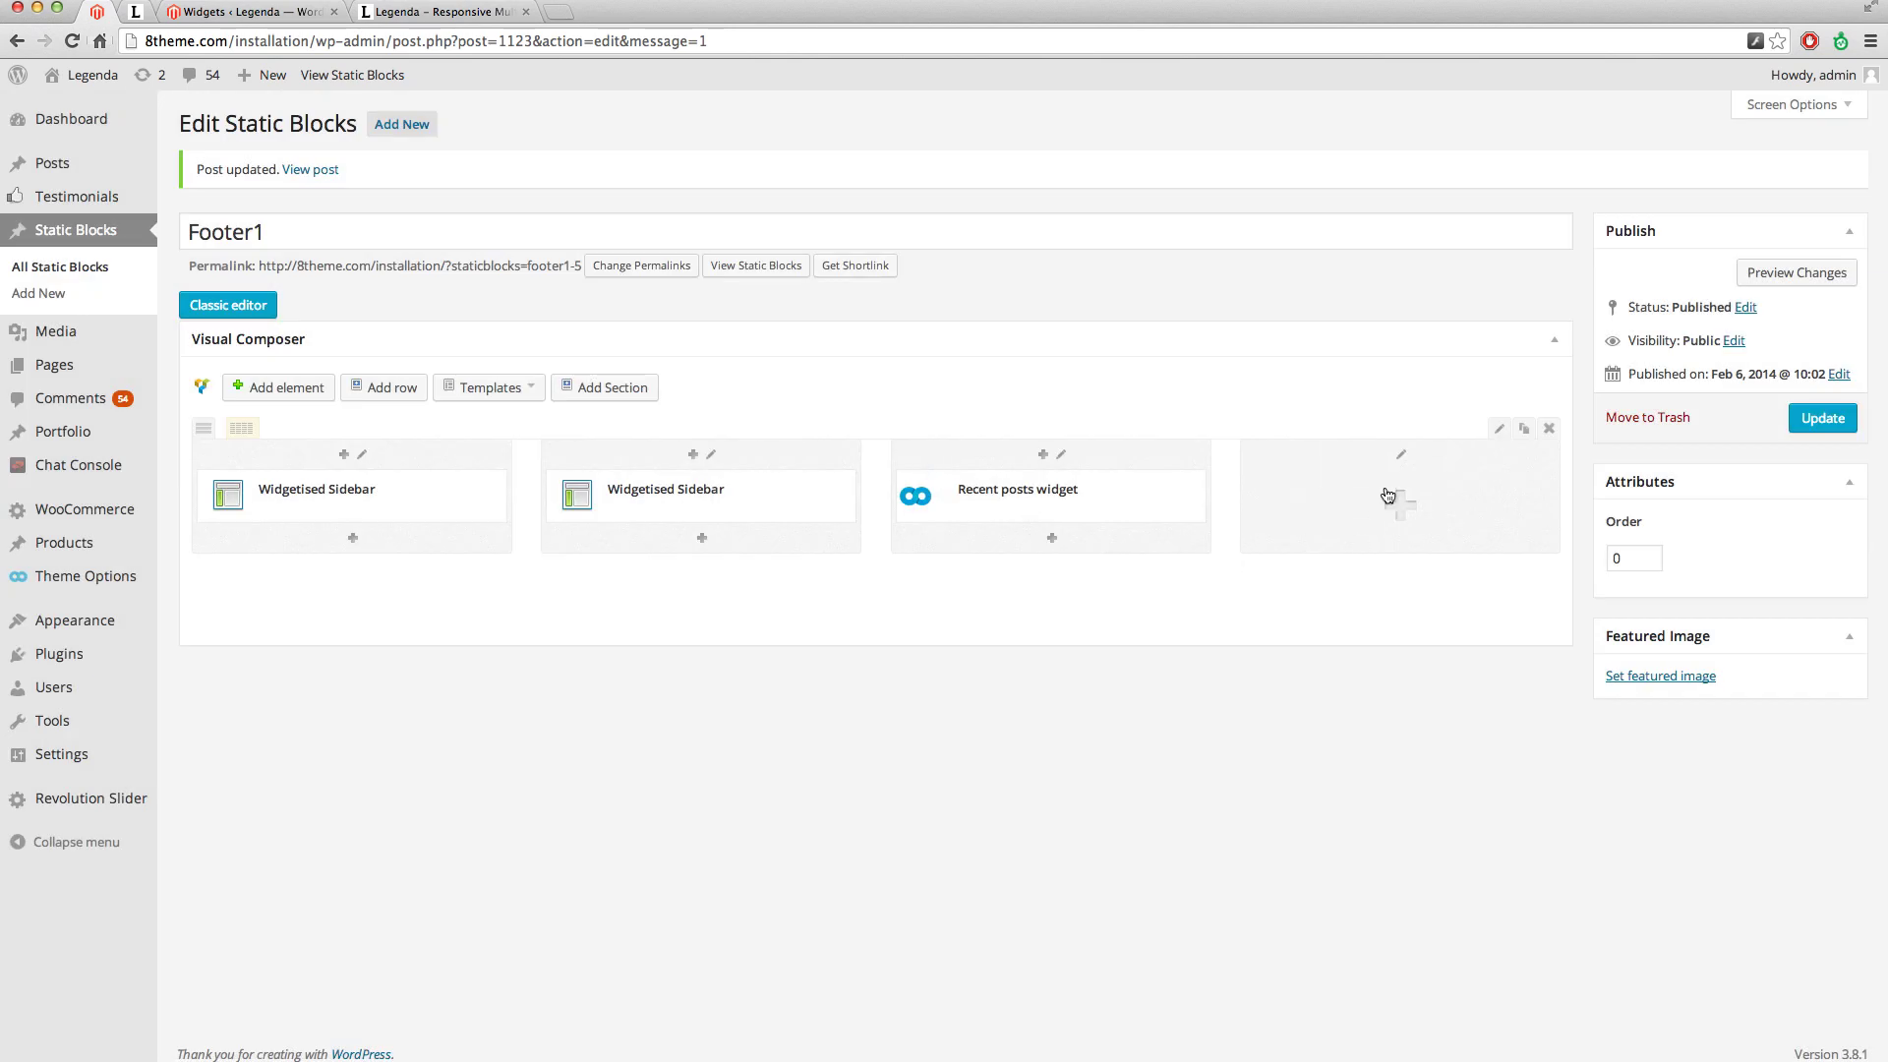
Embed the Flickr Photos sidebar in the fourth column and update Footer1.
{"action": "left_click", "coordinate": [1386, 494]}
{"action": "left_click", "coordinate": [1586, 289]}
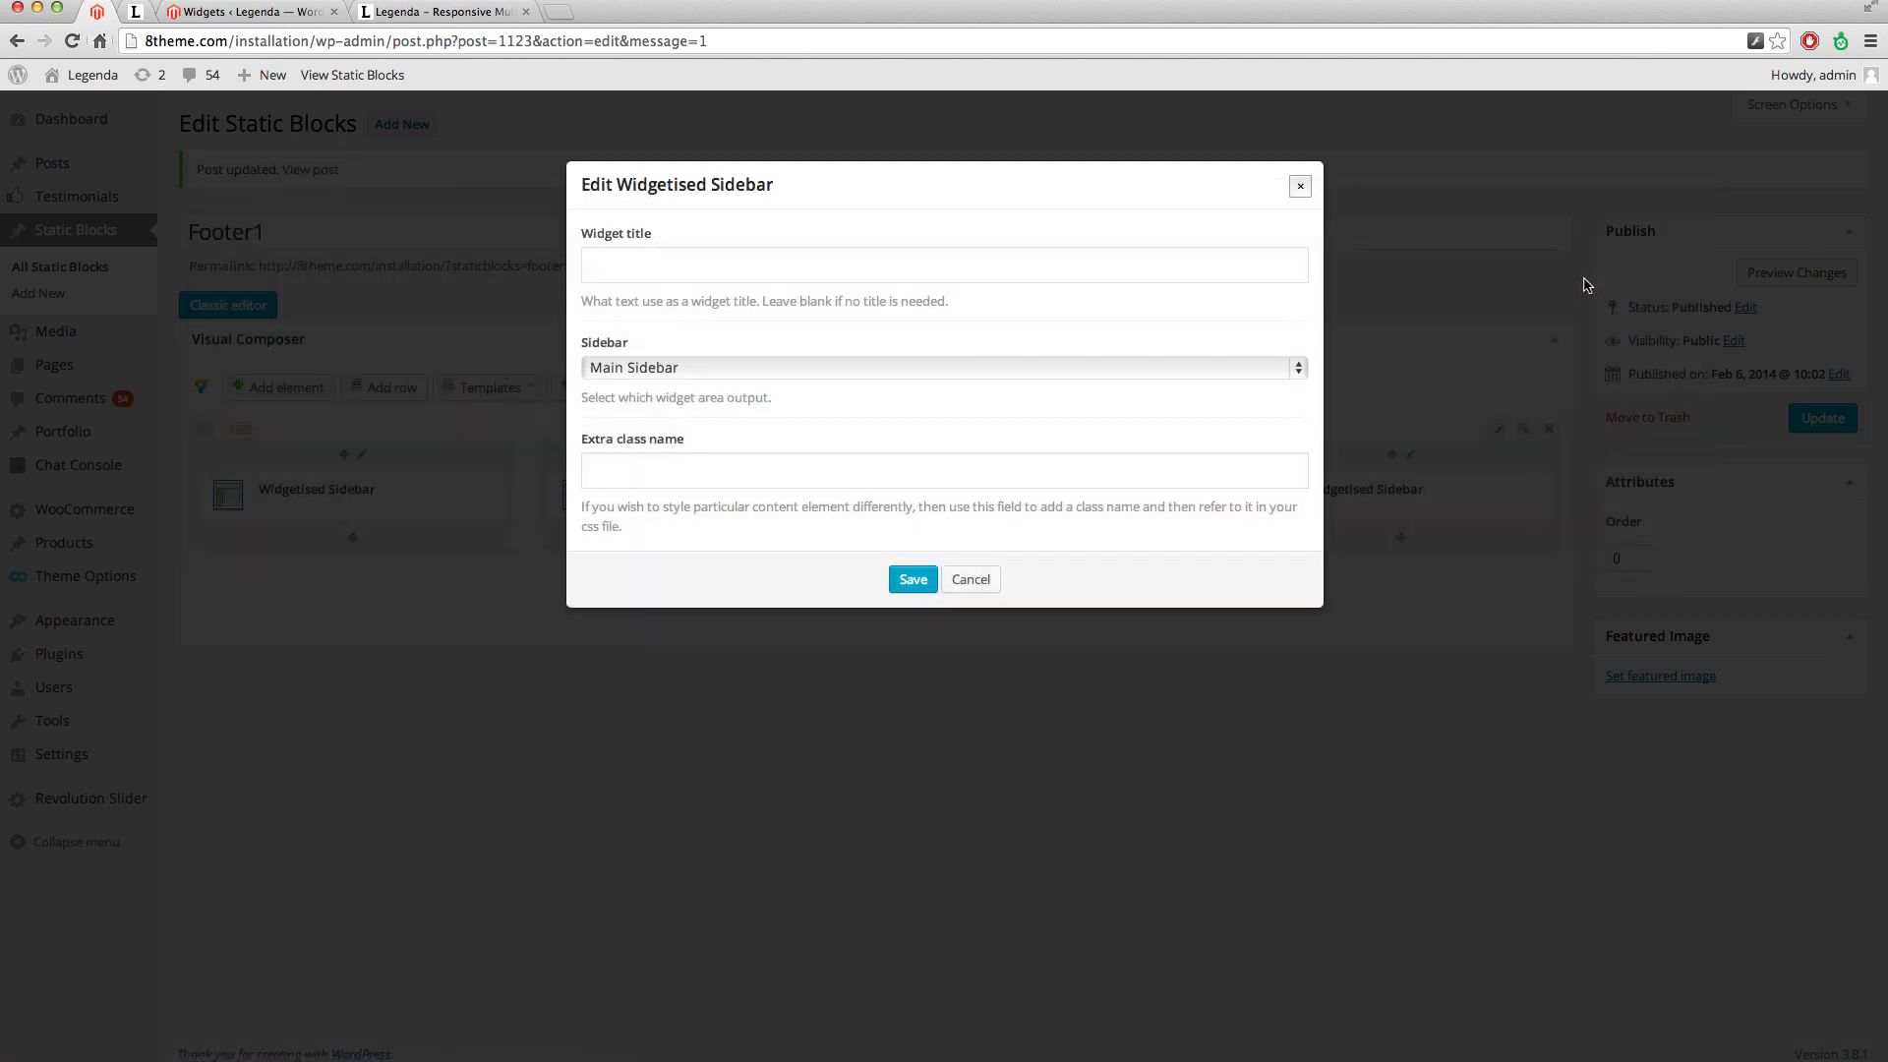
{"action": "left_click", "coordinate": [1301, 376]}
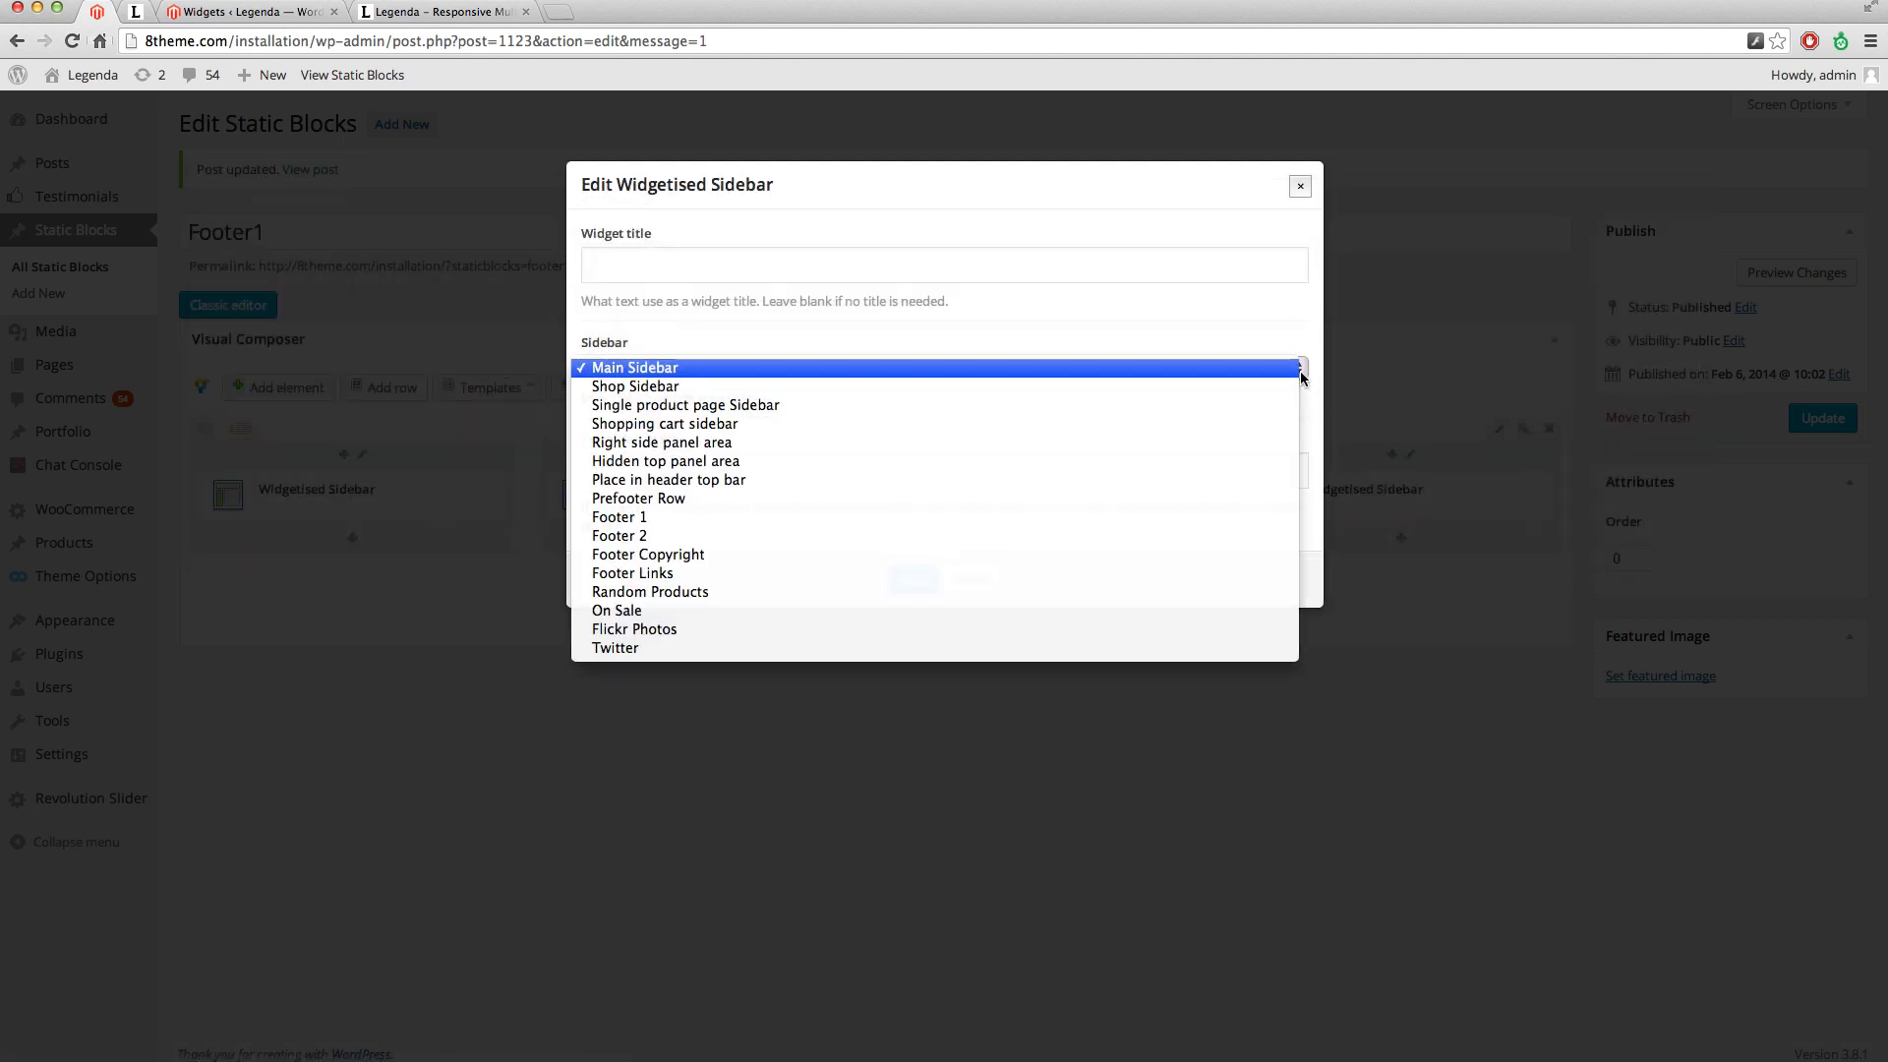
{"action": "left_click", "coordinate": [672, 630]}
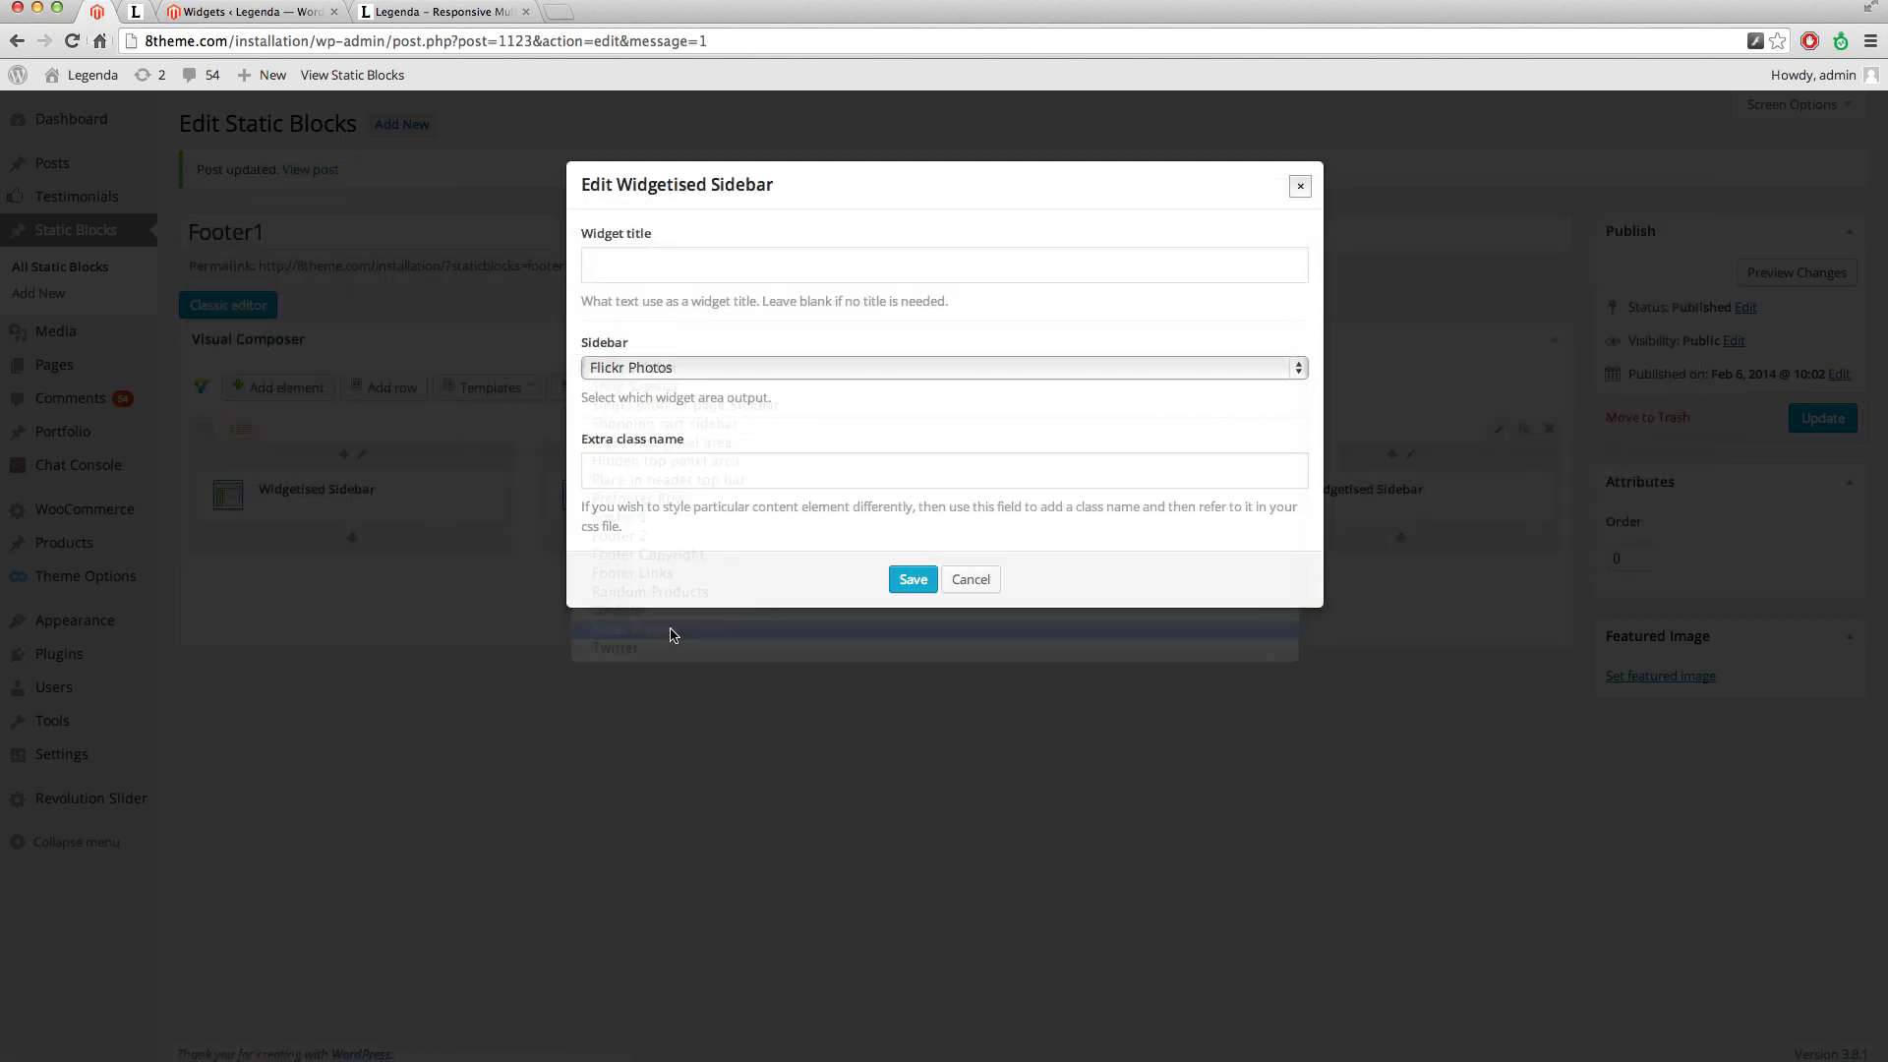
{"action": "left_click", "coordinate": [912, 580]}
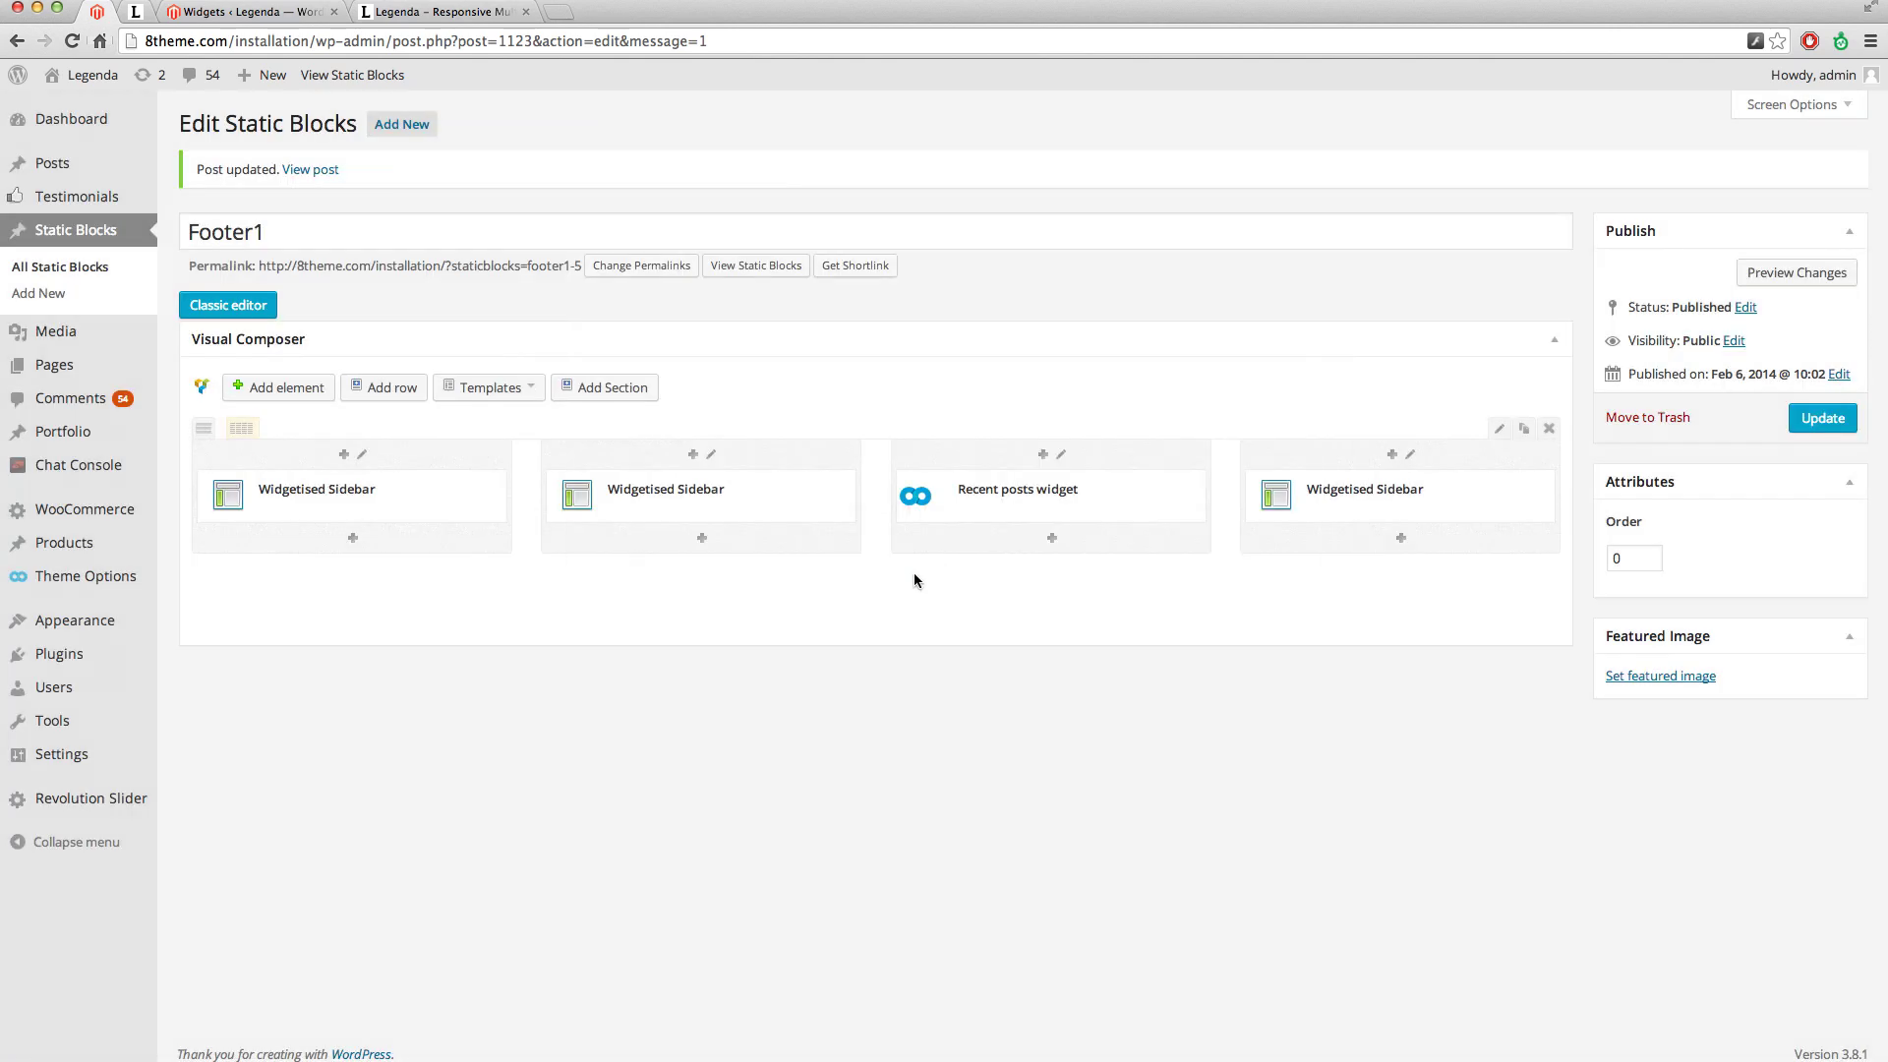
{"action": "left_click", "coordinate": [1823, 420]}
{"action": "left_click", "coordinate": [407, 128]}
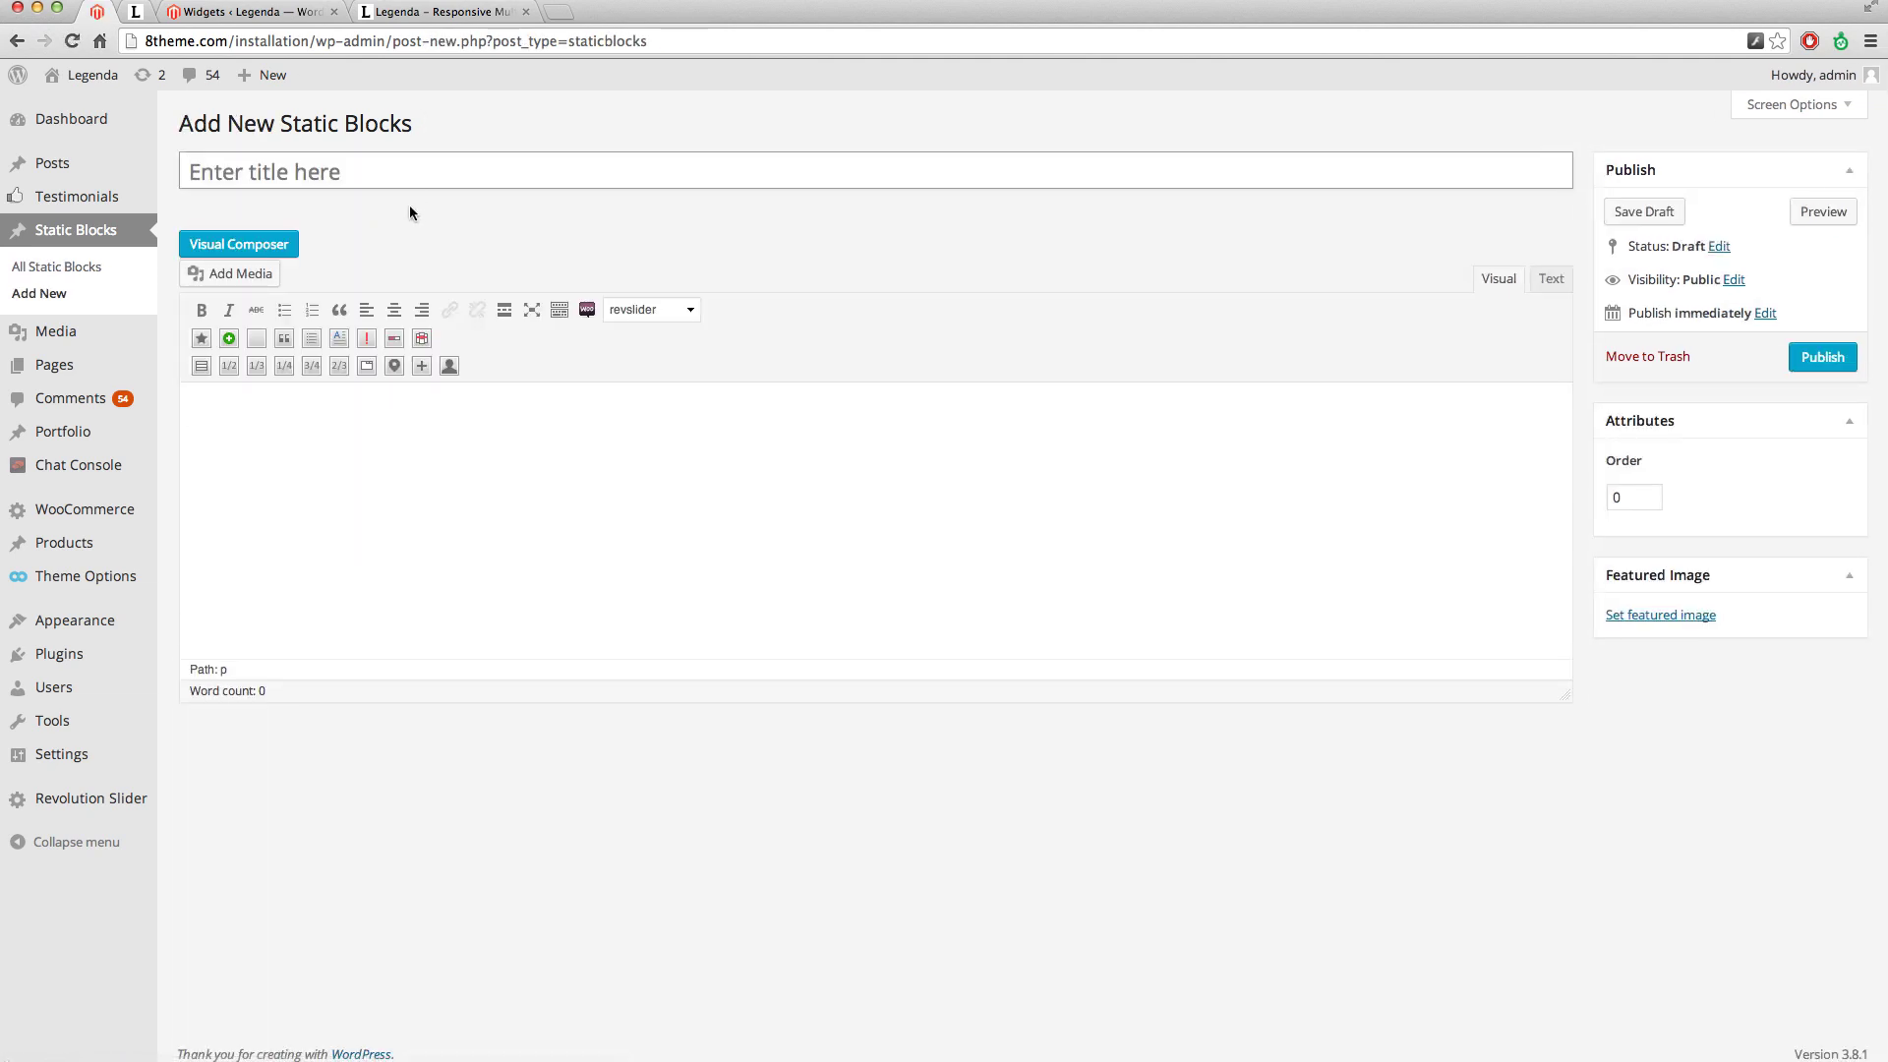
Title the block Footer2, add a 1/4+1/6+1/6+1/6+1/4 row in Visual Composer, and publish.
{"action": "type", "text": "Footer"}
{"action": "type", "text": "2"}
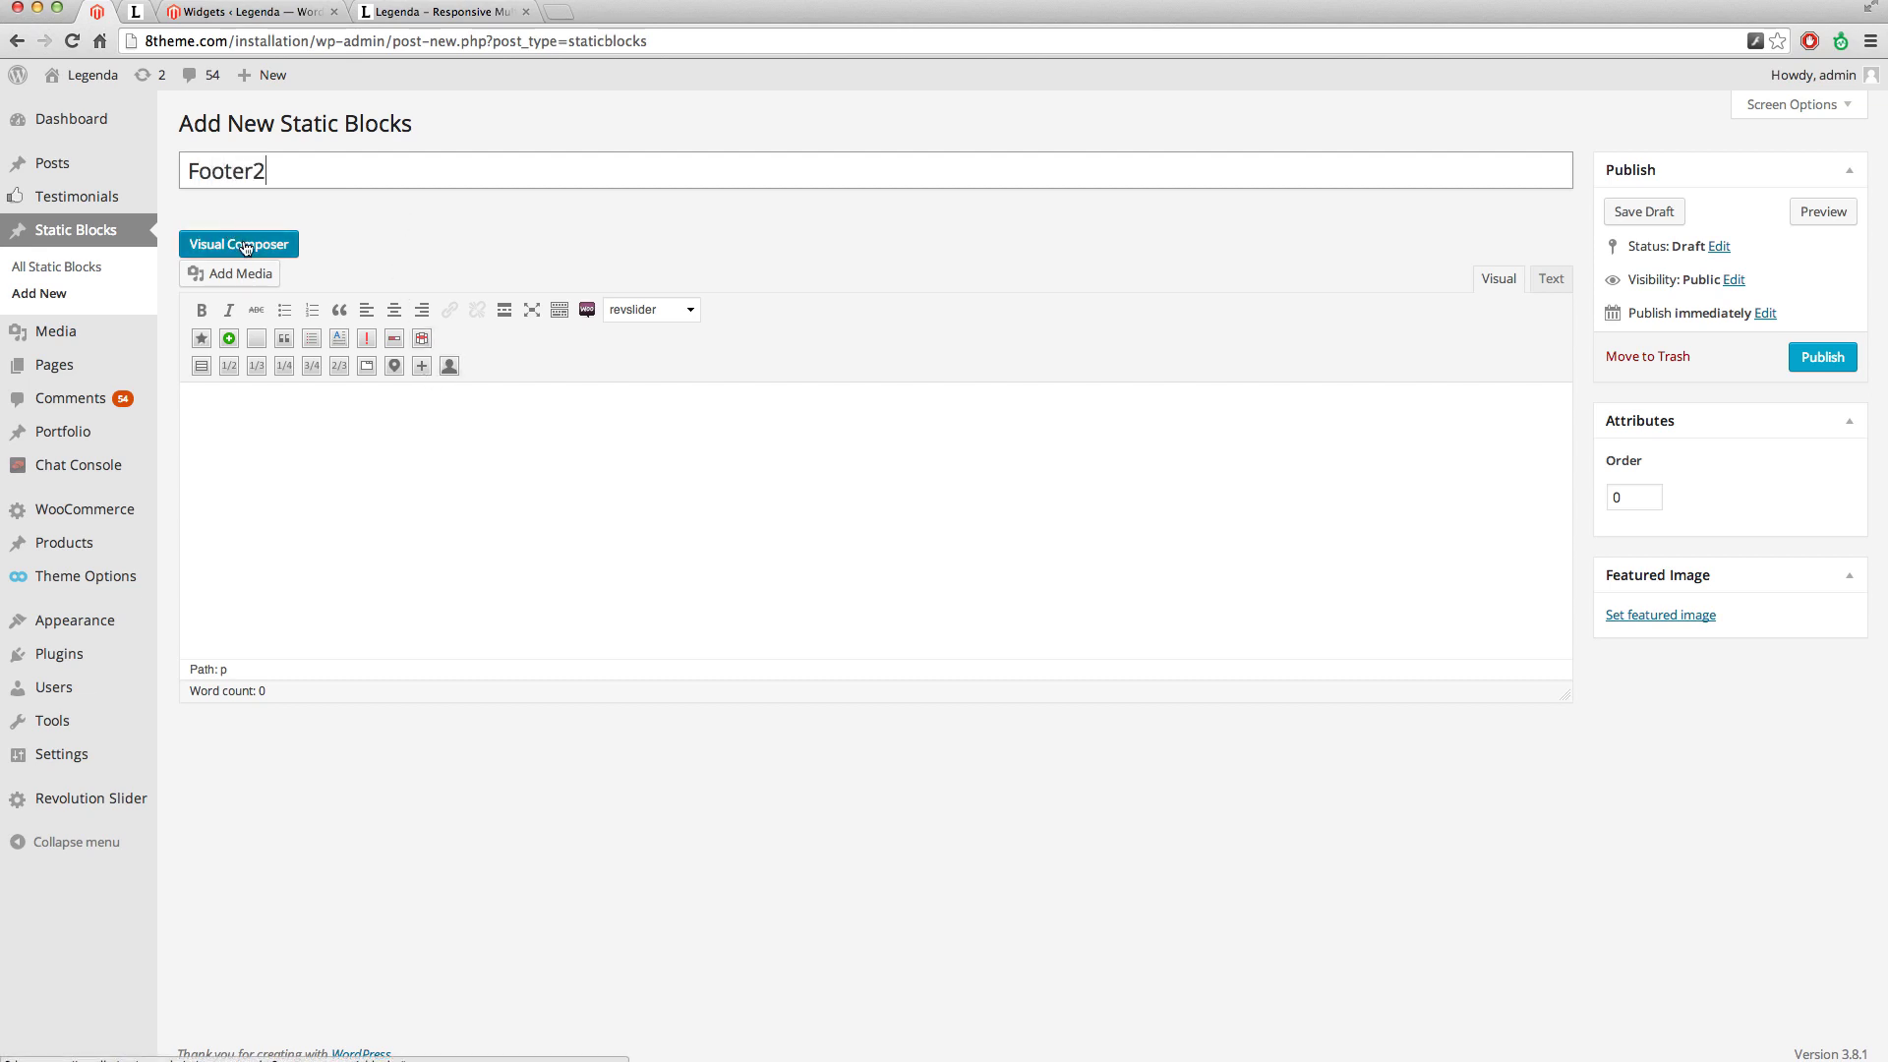
{"action": "left_click", "coordinate": [245, 248]}
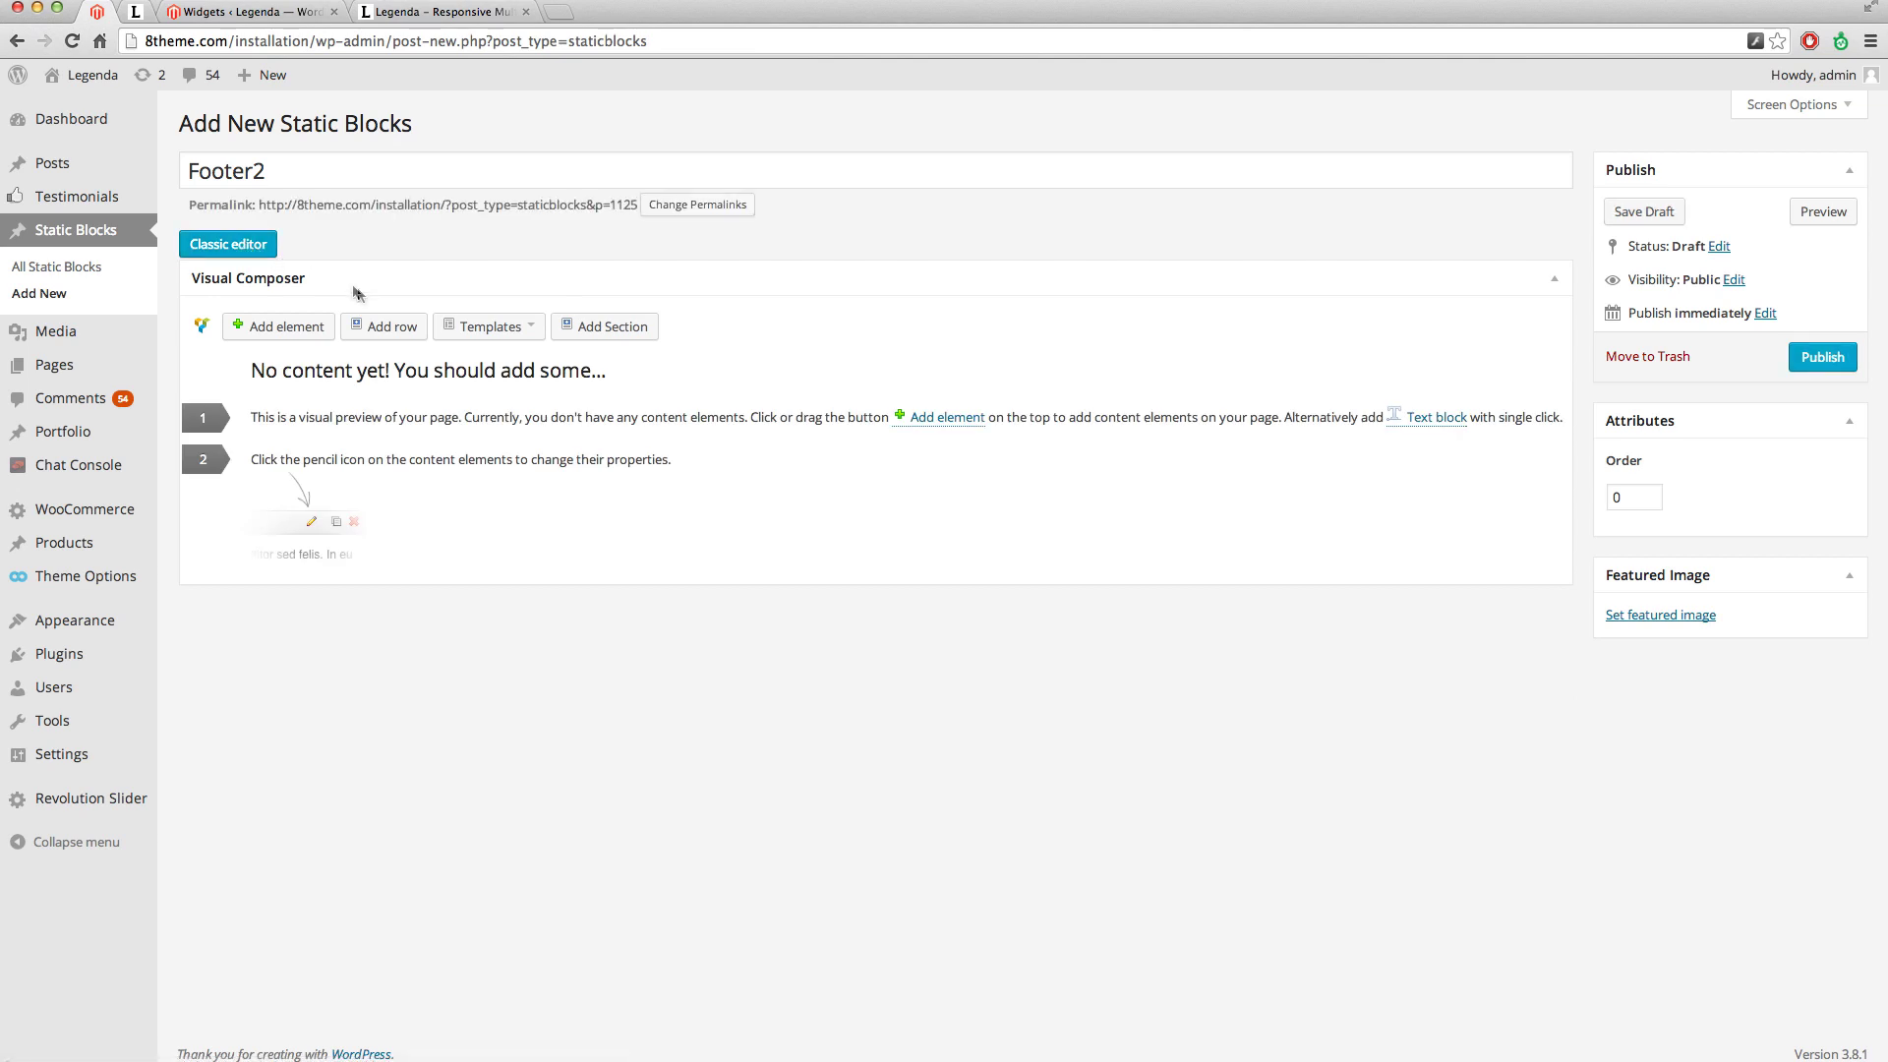
{"action": "left_click", "coordinate": [384, 328]}
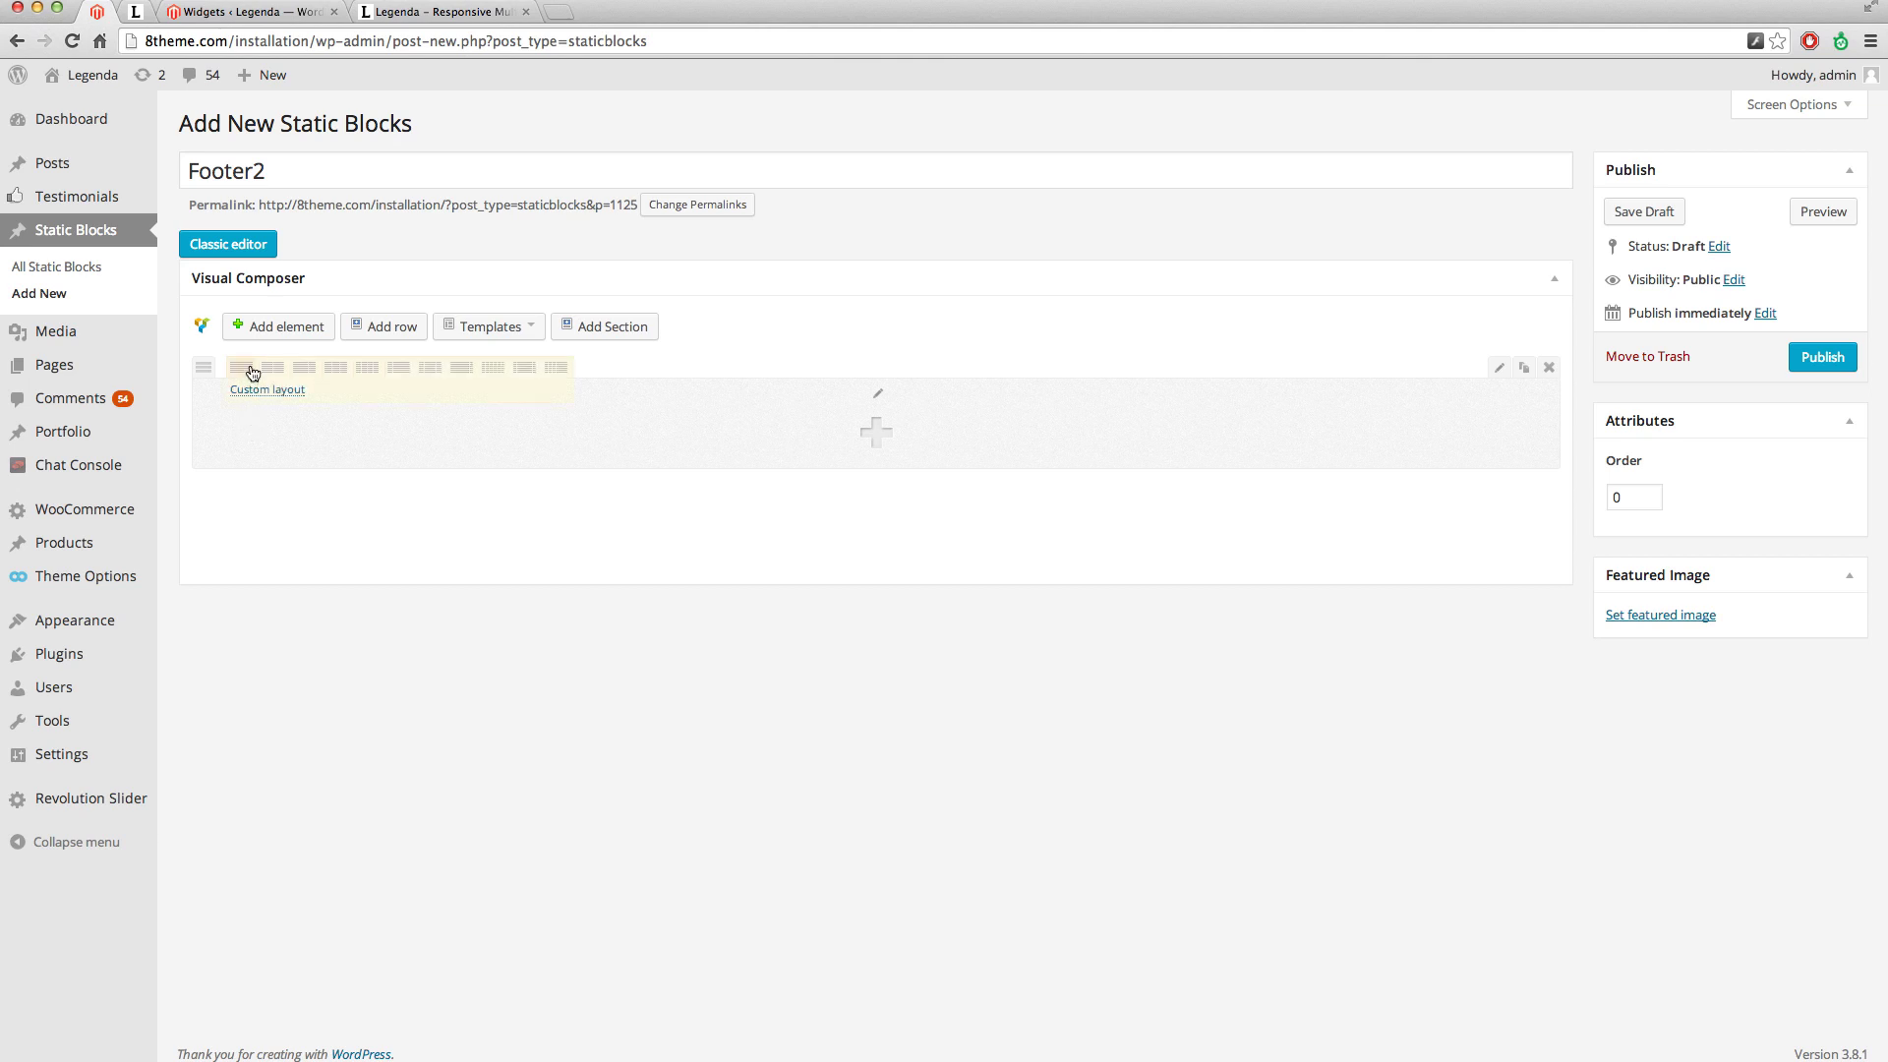
{"action": "mouse_move", "coordinate": [204, 366]}
{"action": "left_click", "coordinate": [265, 393]}
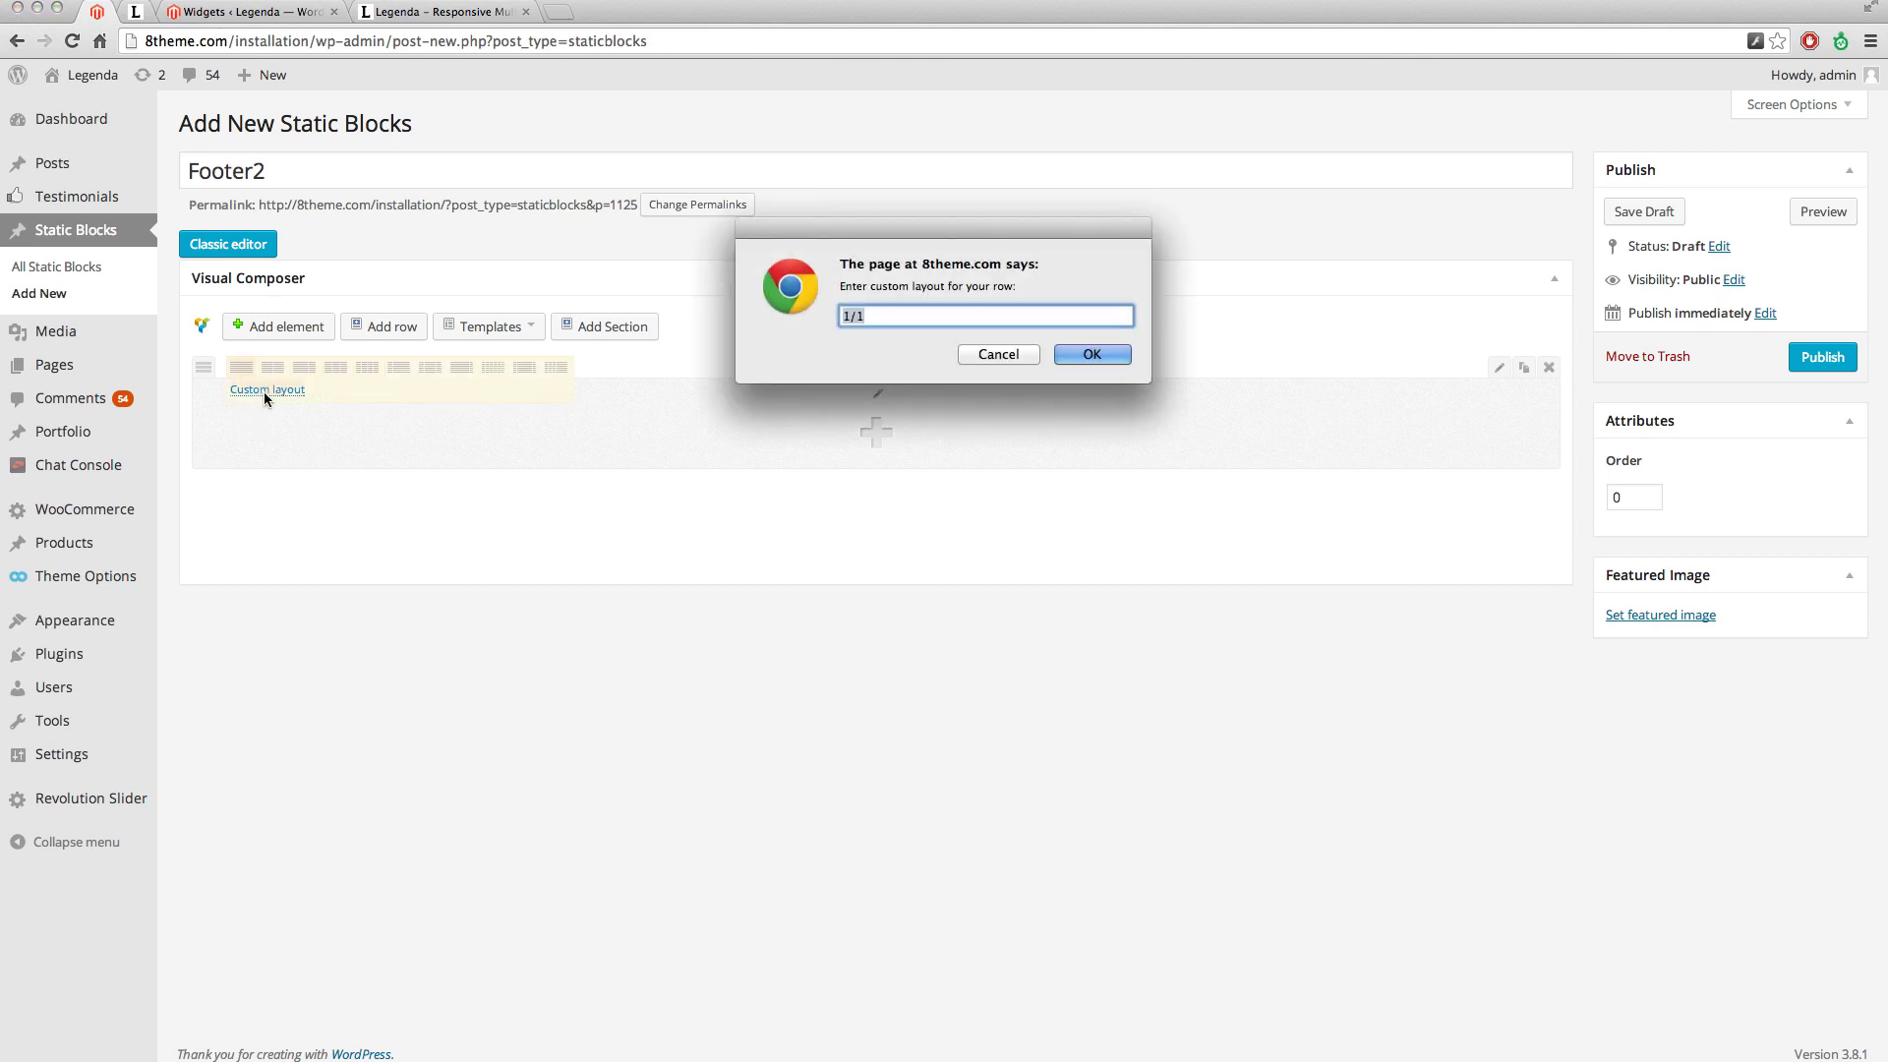
{"action": "type", "text": "1/4+1/6+1/6+1/6+1/4"}
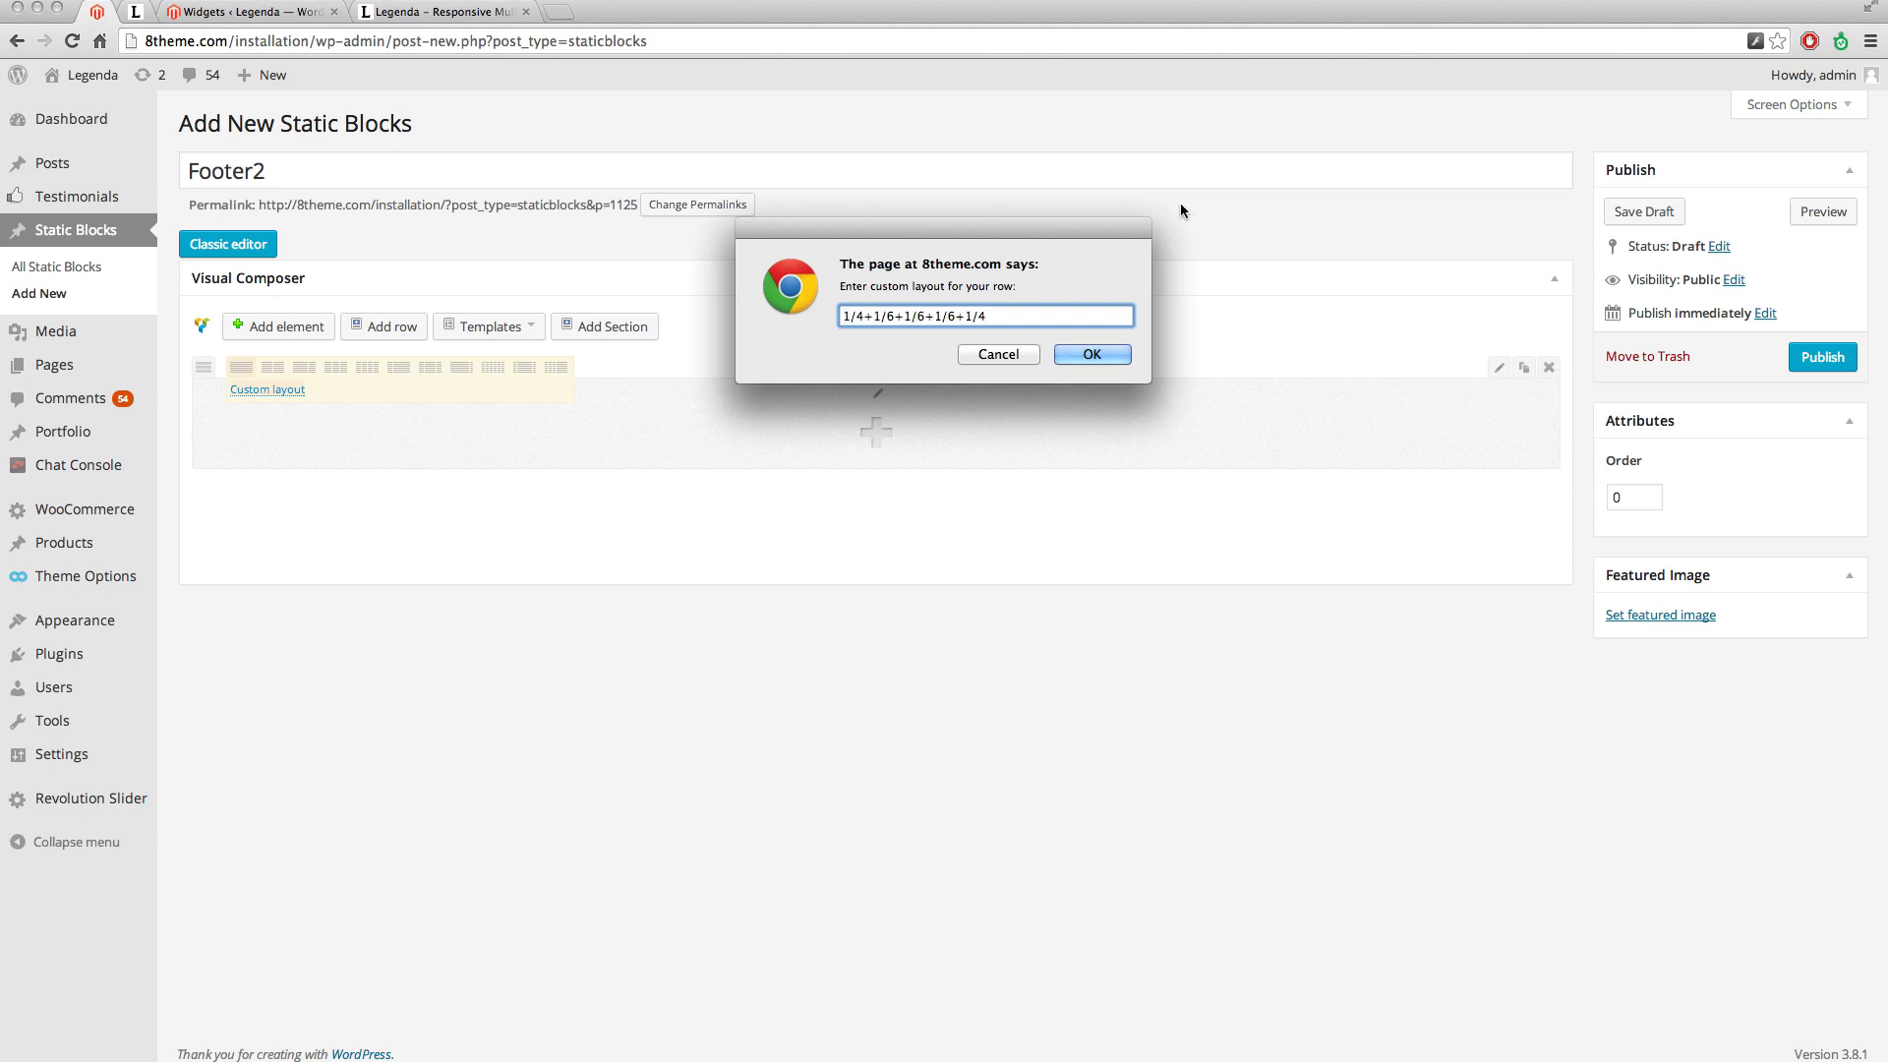
{"action": "left_click", "coordinate": [1111, 356]}
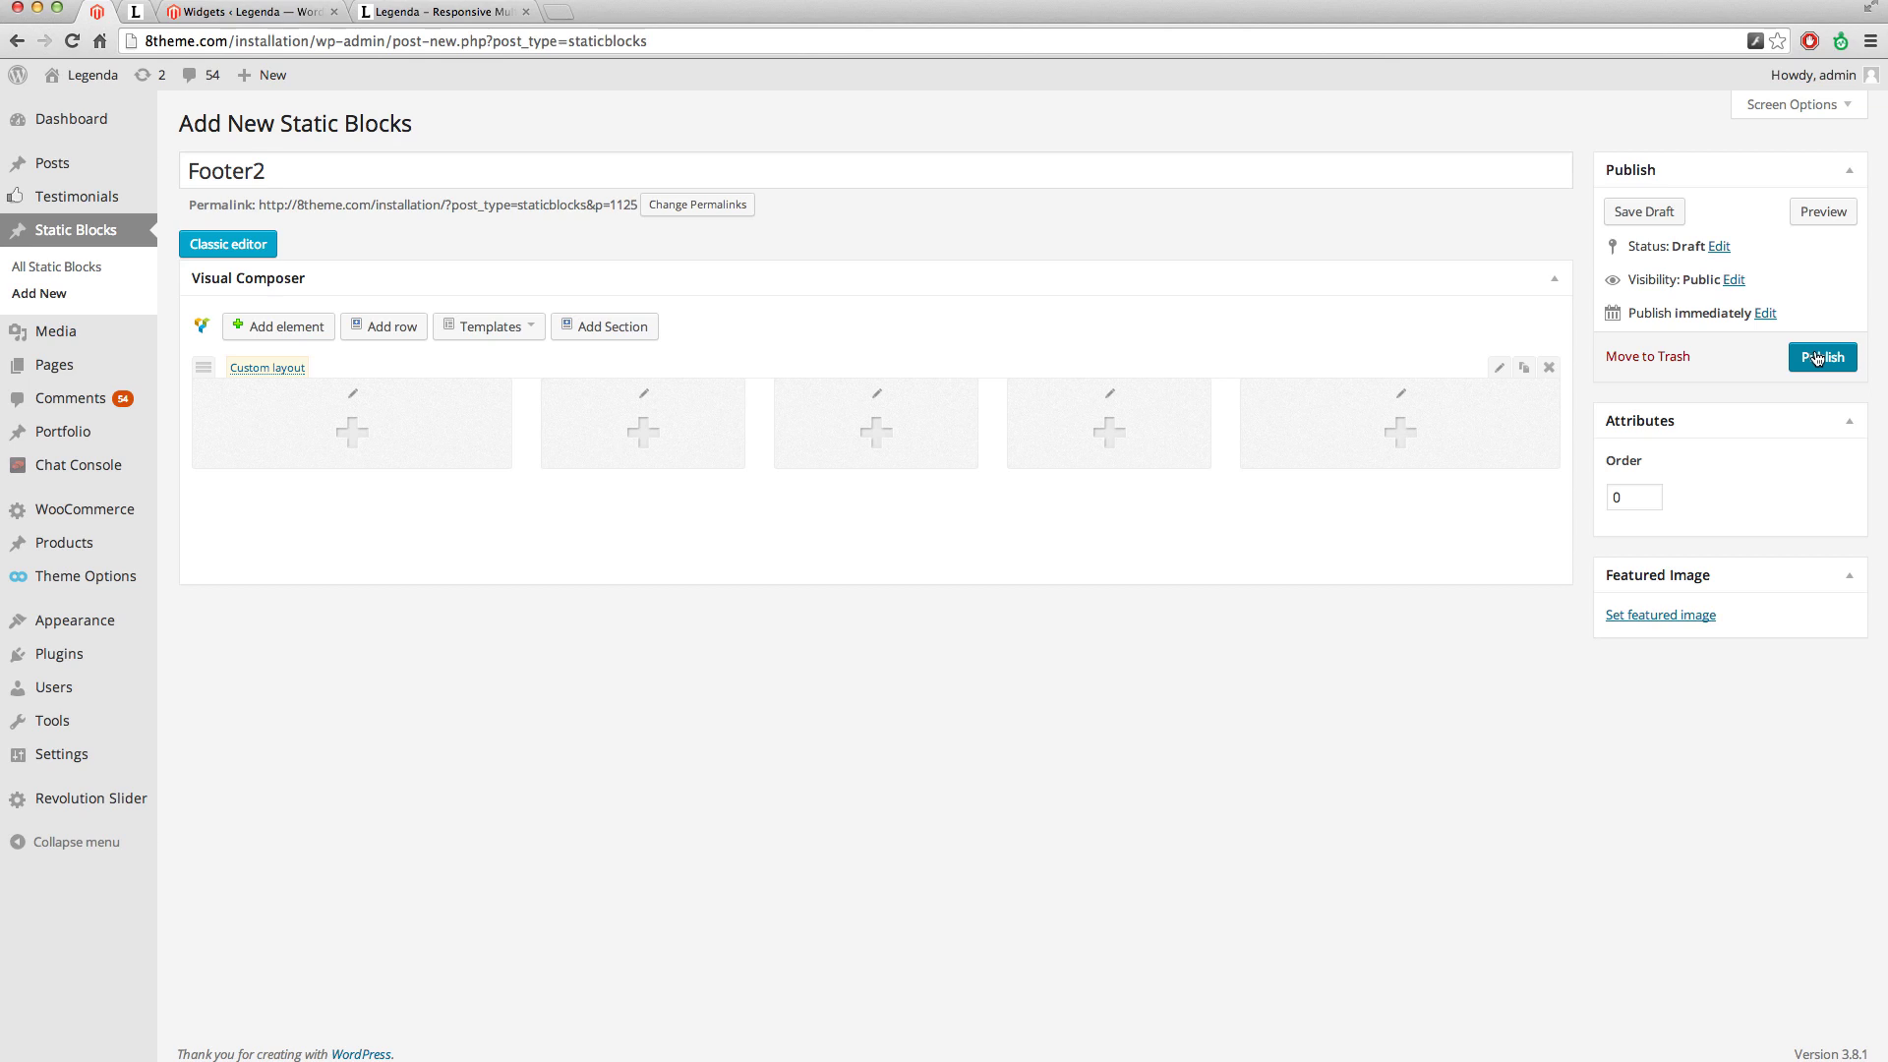
{"action": "left_click", "coordinate": [1817, 358]}
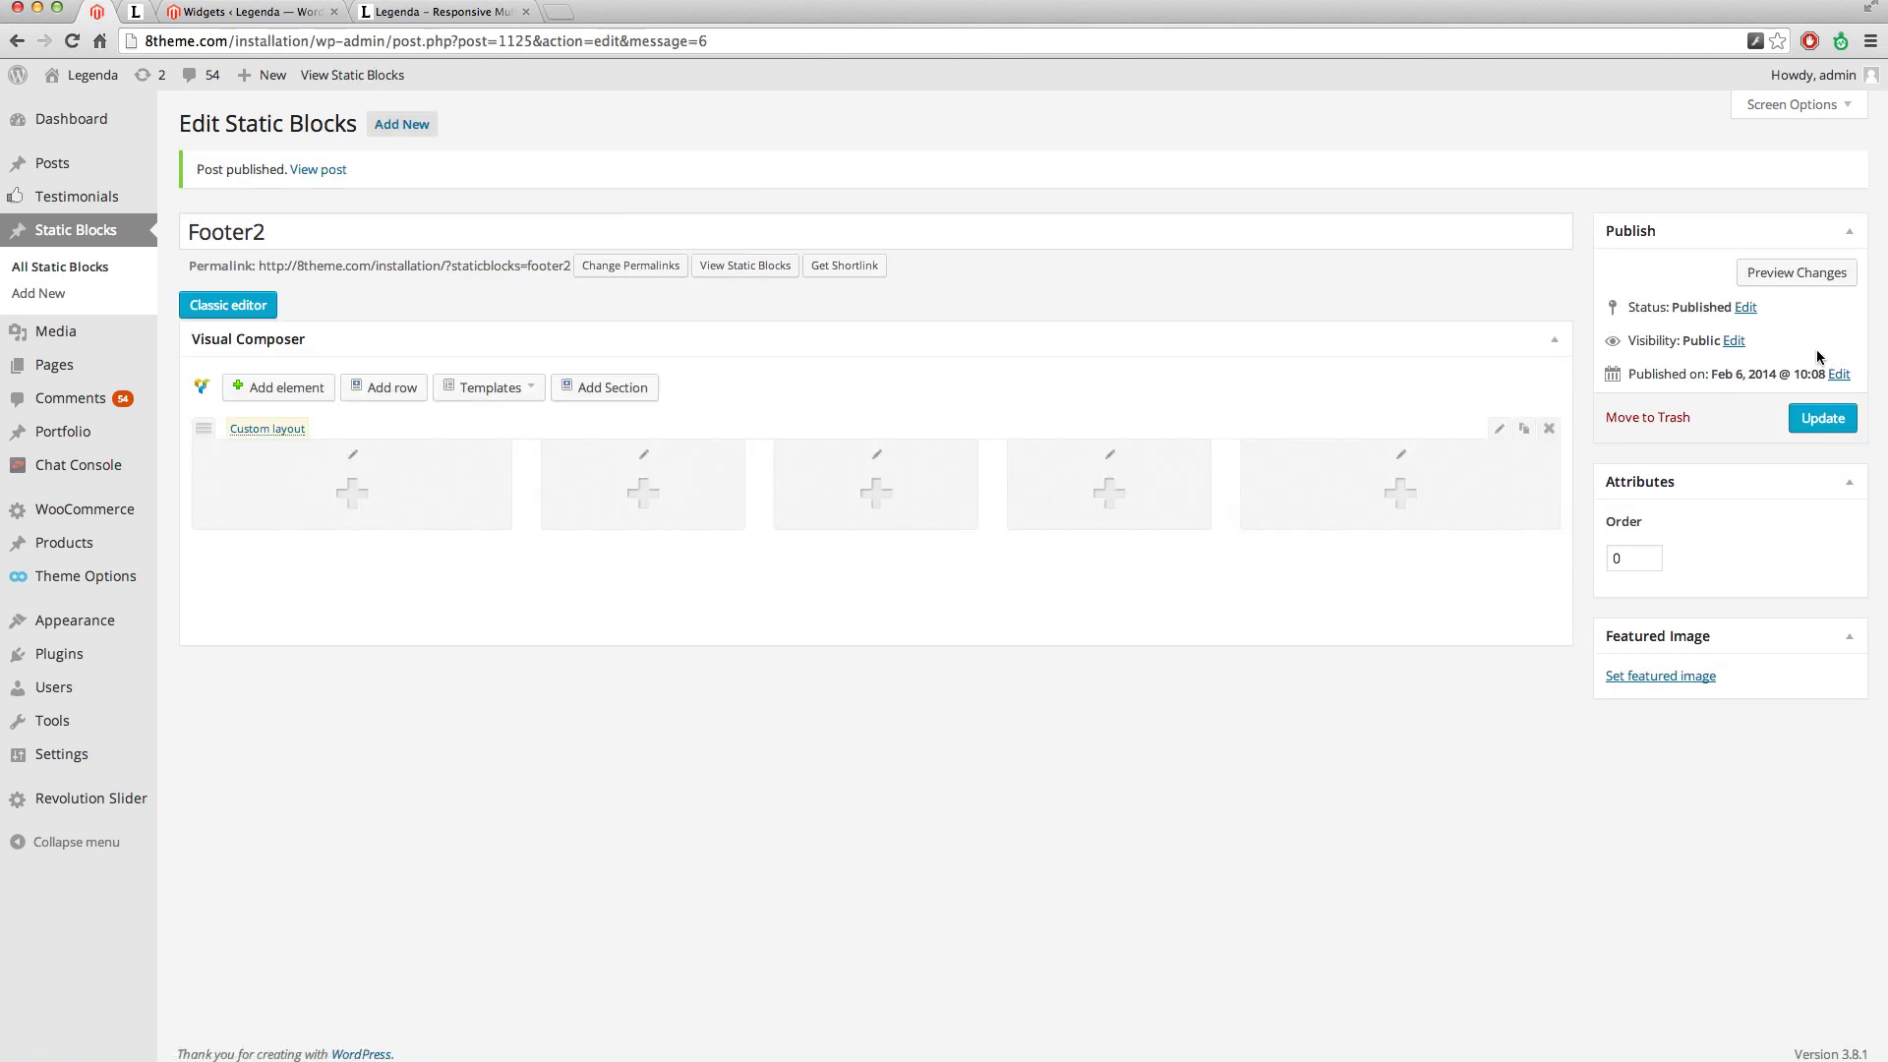
Fill Footer2's first column with a text block of pasted OUR COMPANY HTML.
{"action": "left_click", "coordinate": [352, 494]}
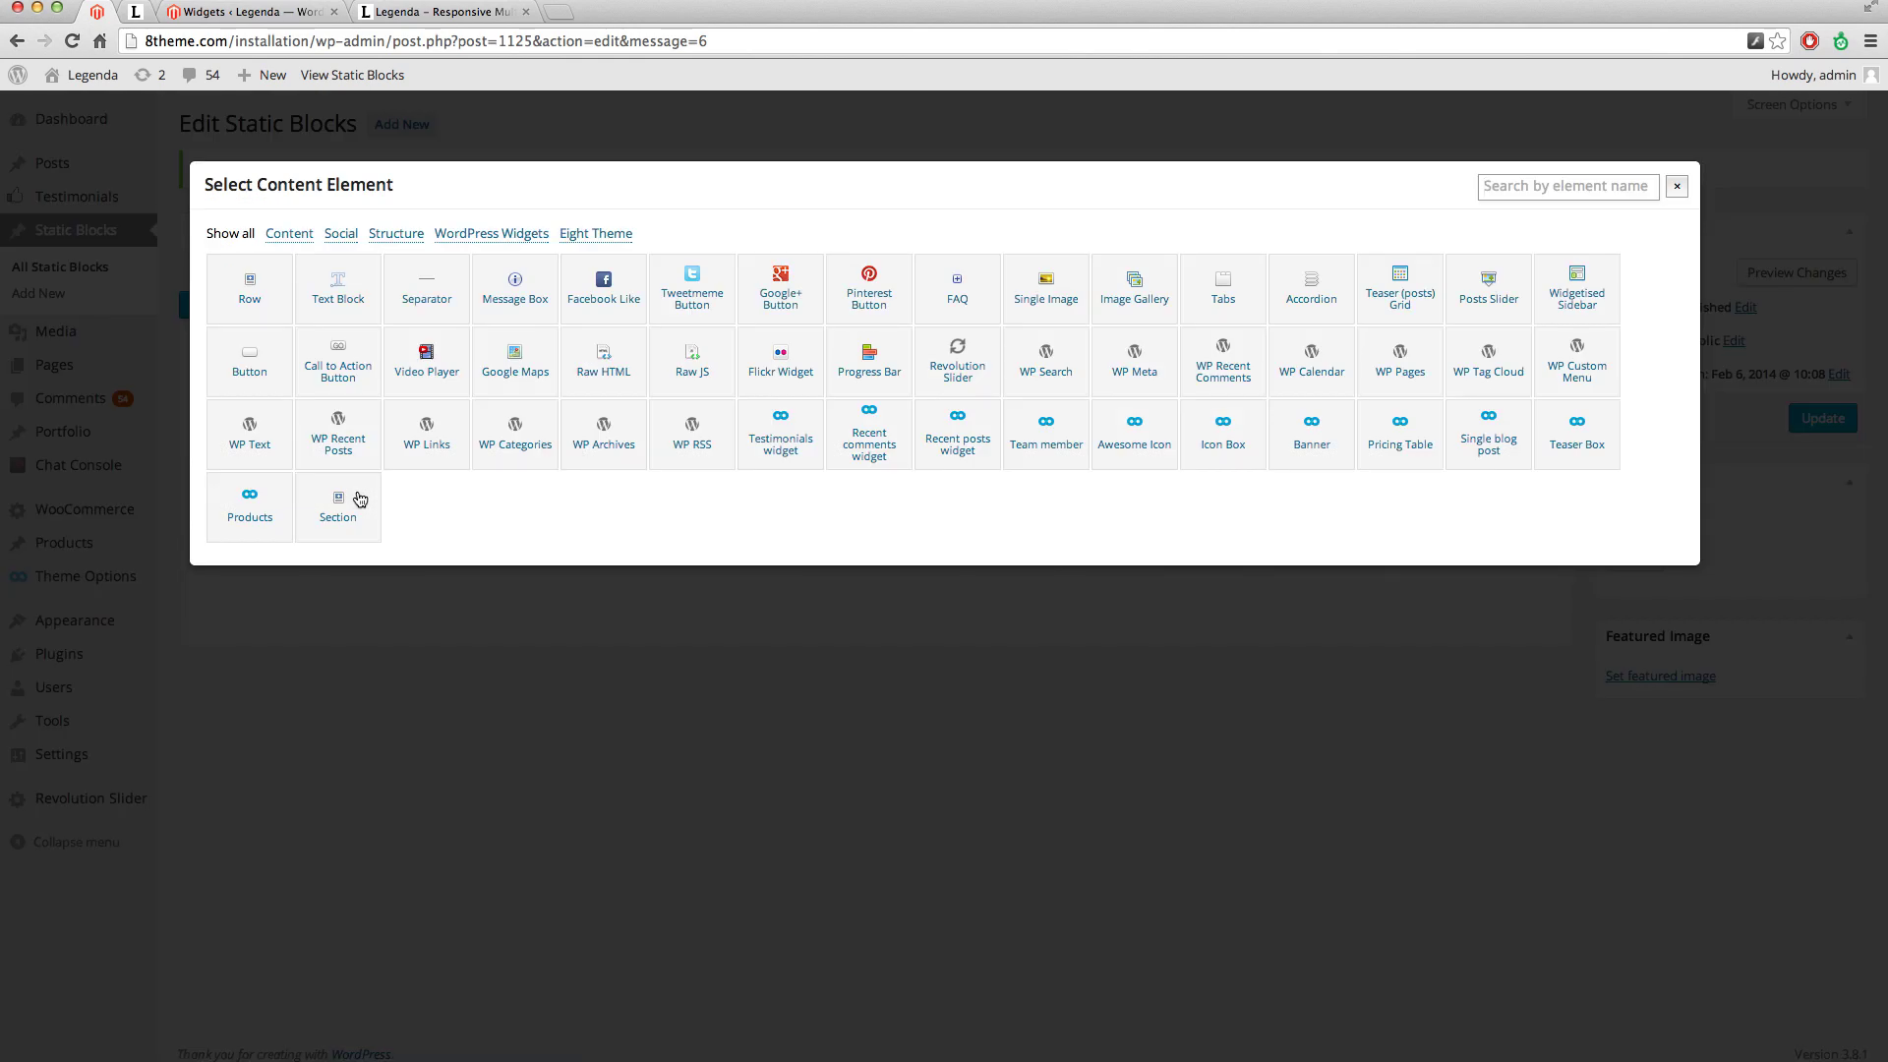
{"action": "left_click", "coordinate": [351, 306]}
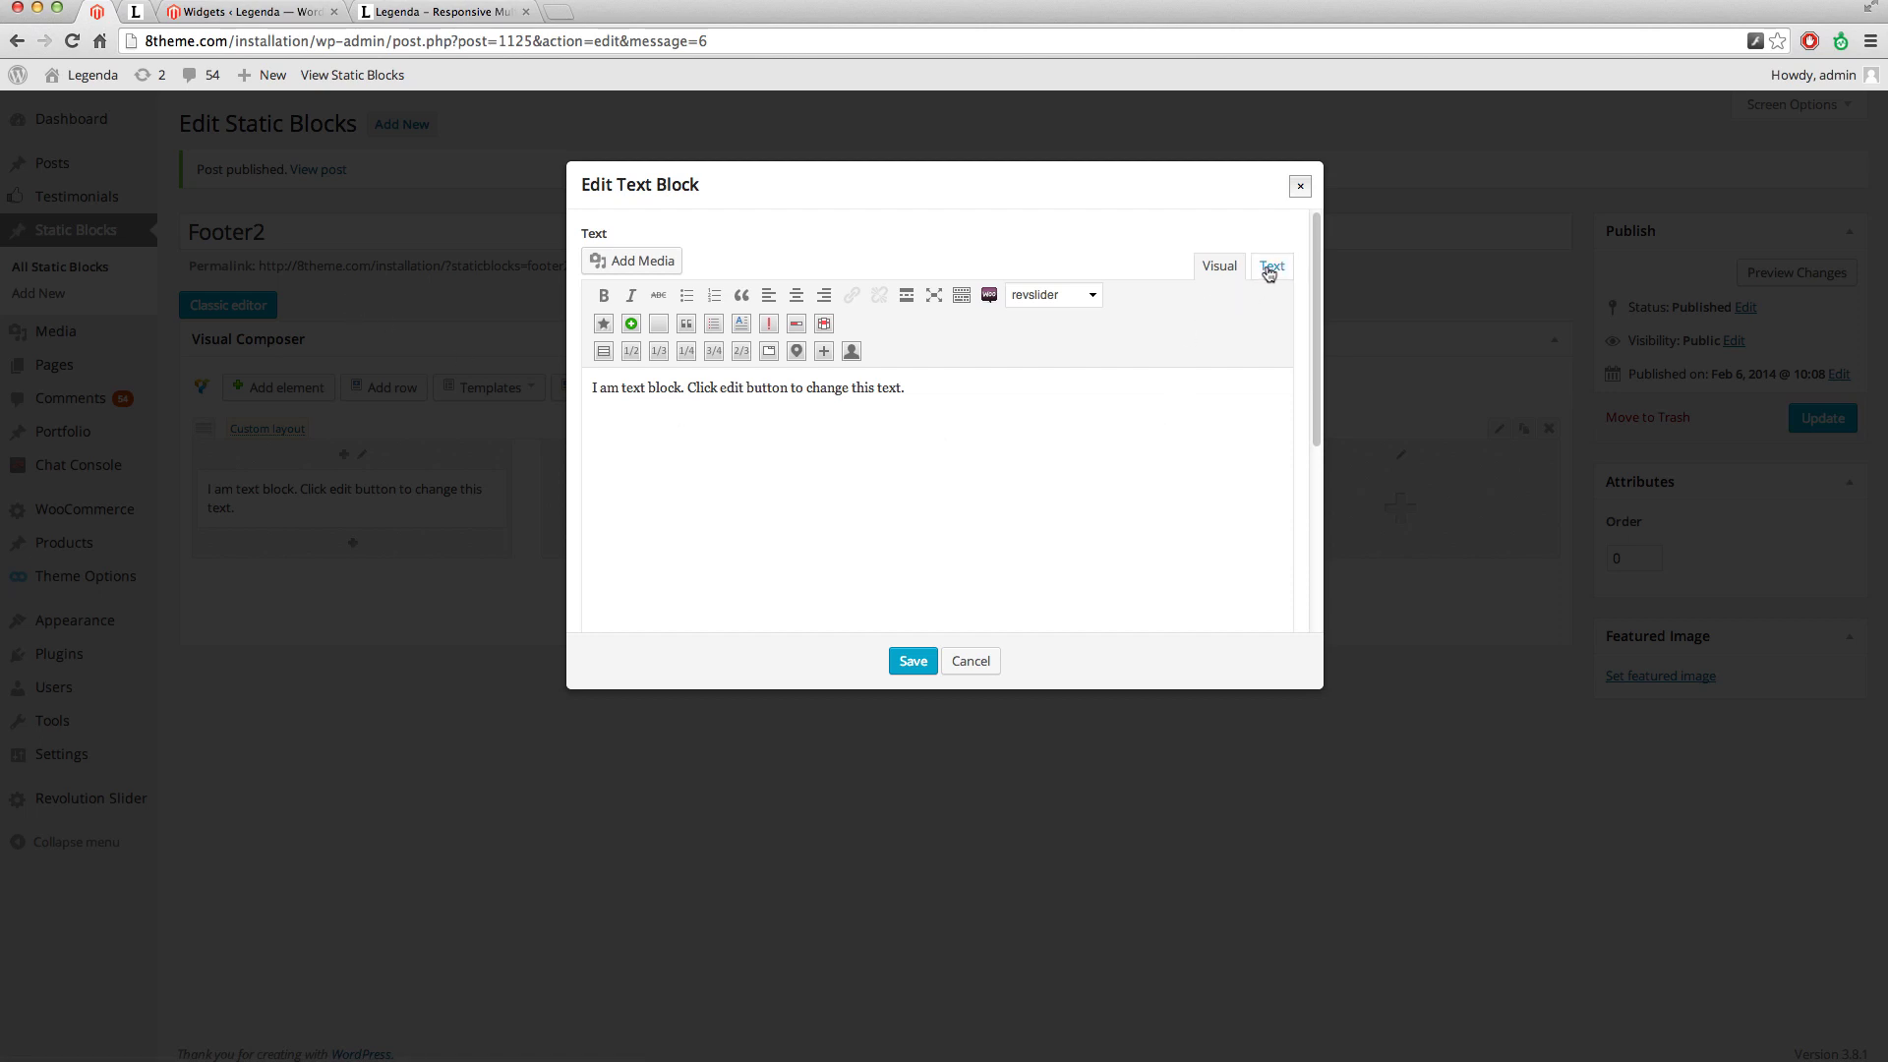
{"action": "left_click", "coordinate": [1273, 271]}
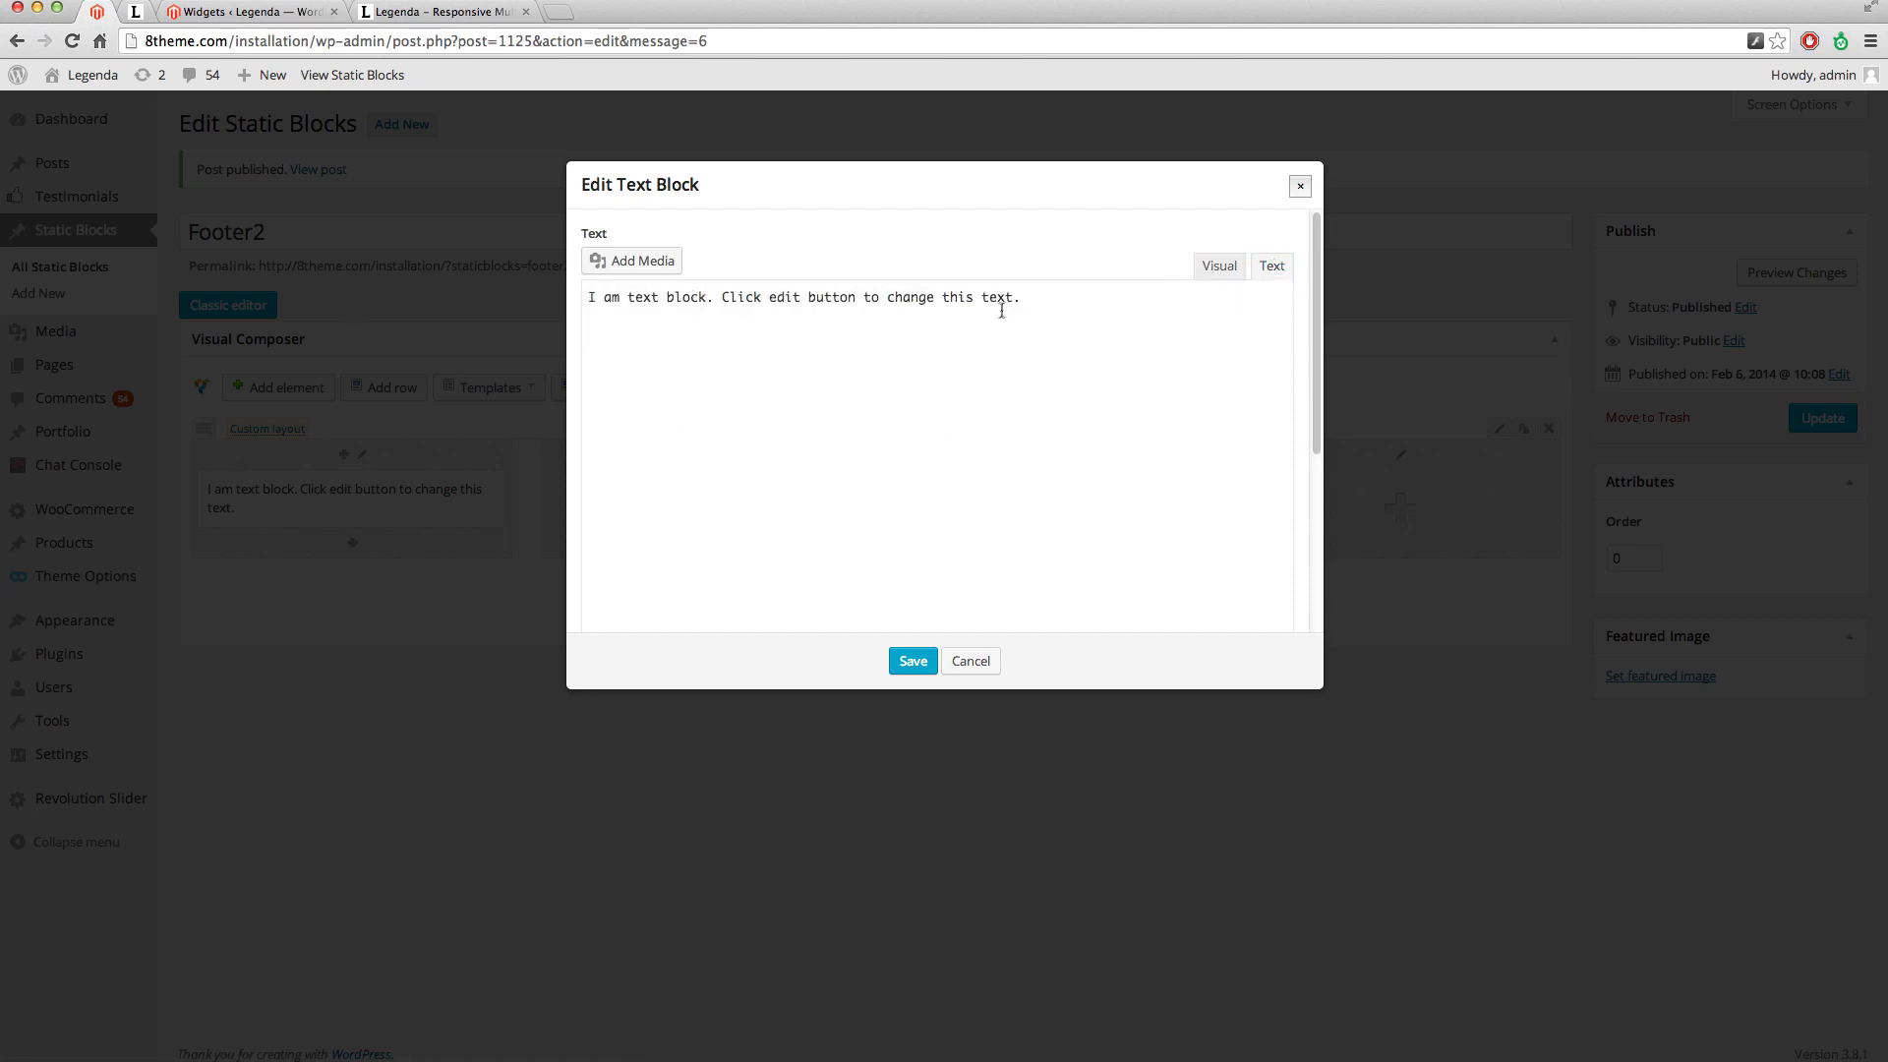
{"action": "left_click_drag", "start_coordinate": [592, 313], "coordinate": [587, 301]}
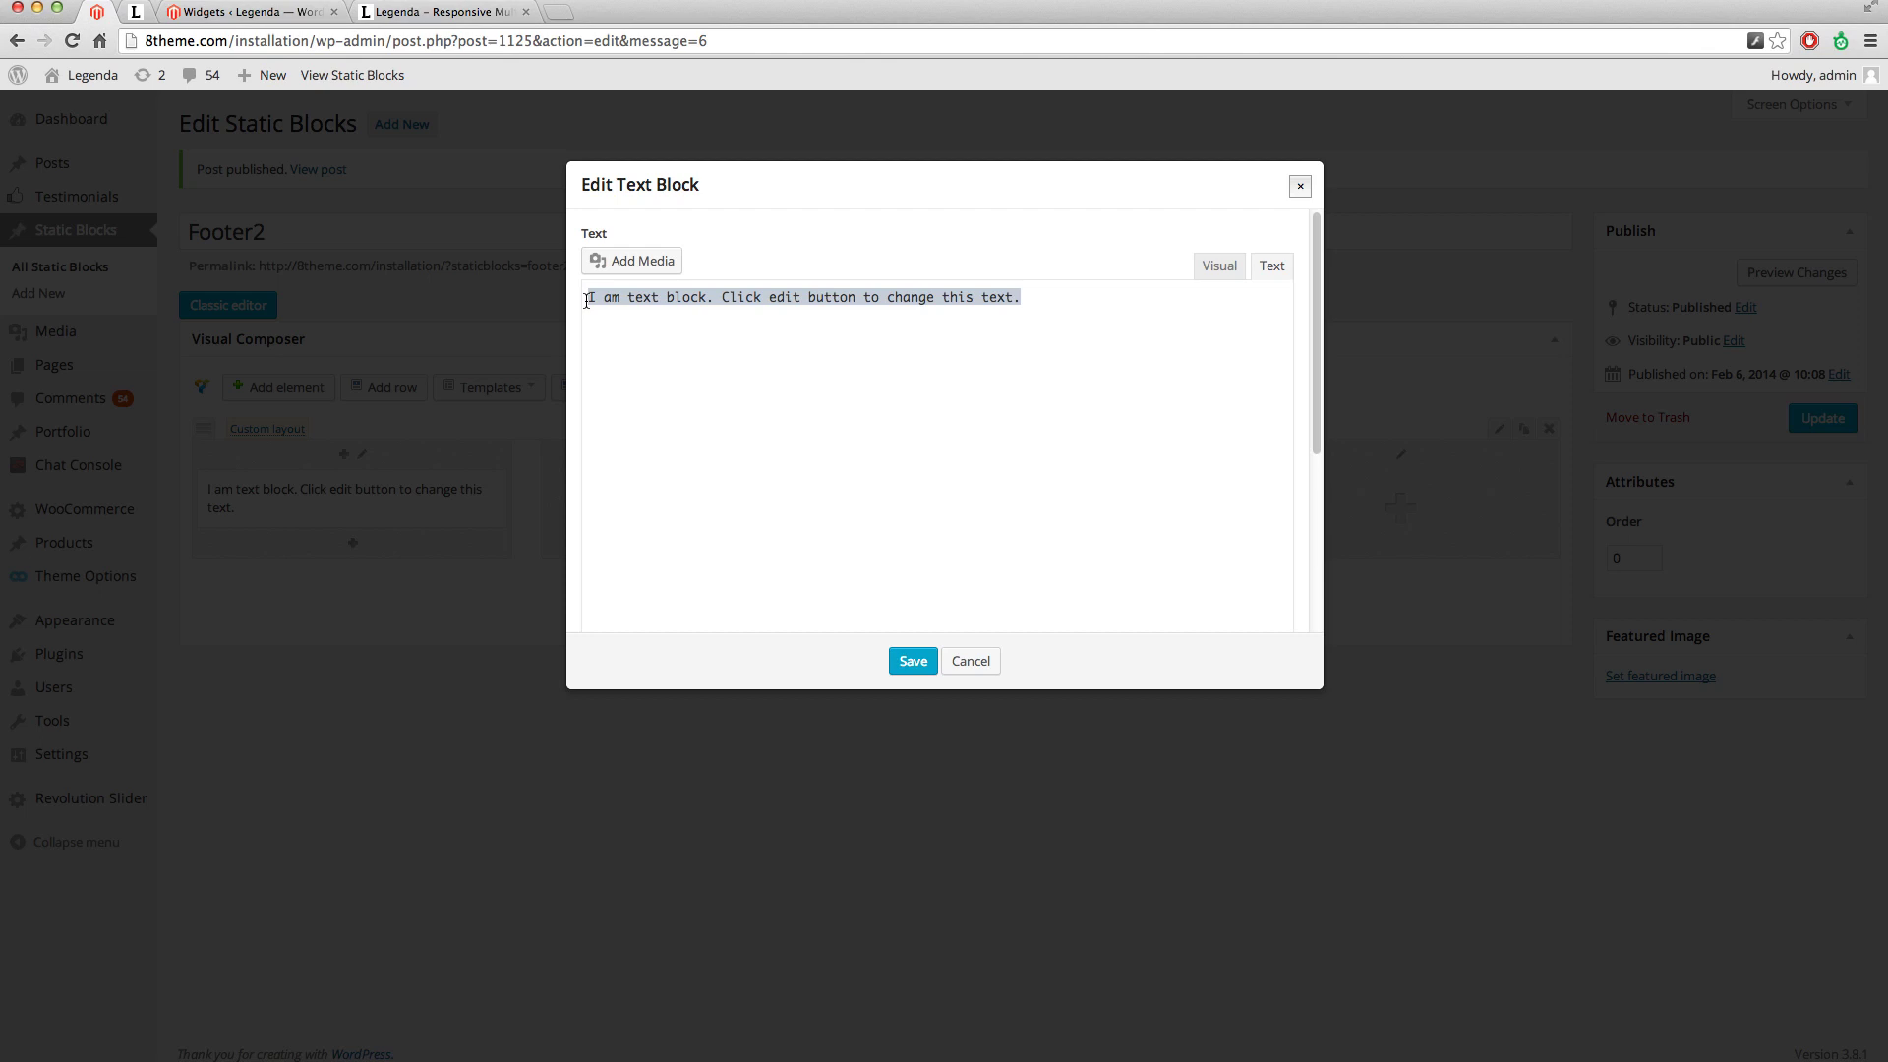
{"action": "key", "text": "BackSpace"}
{"action": "key", "text": "super+v"}
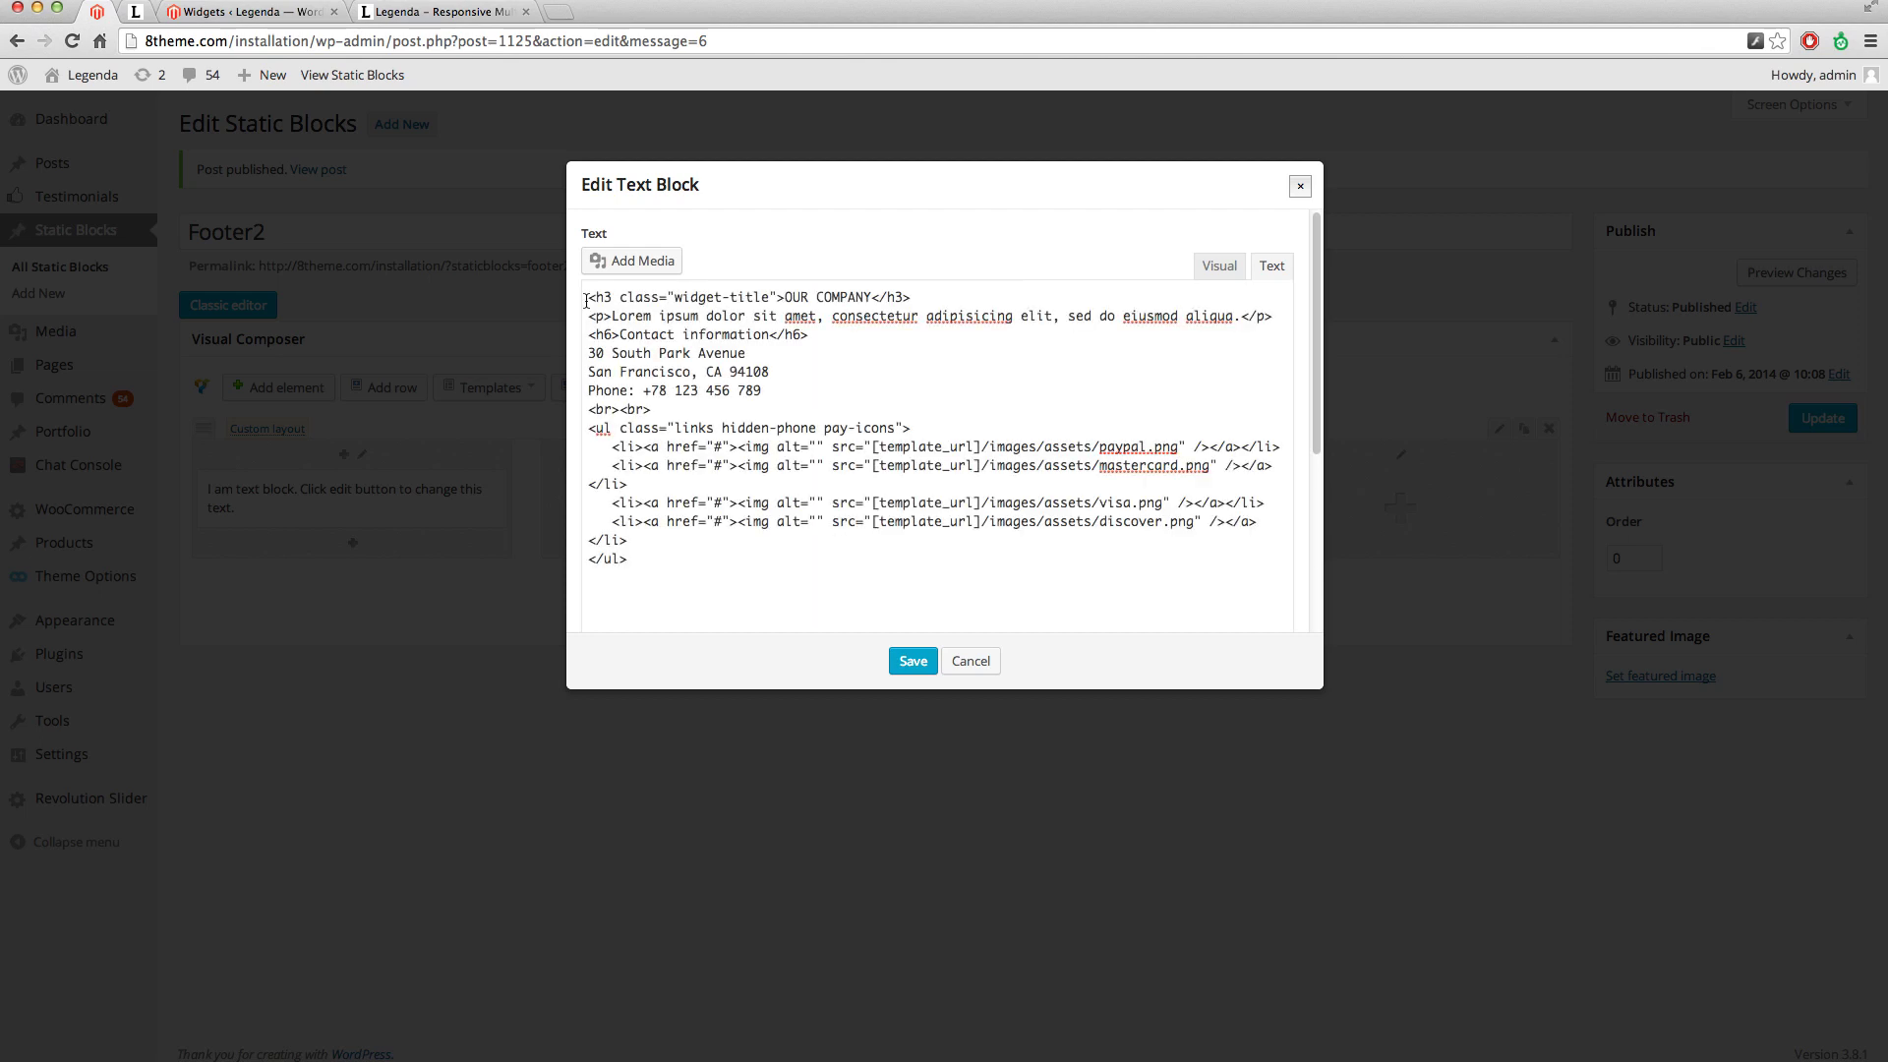
{"action": "left_click", "coordinate": [911, 661]}
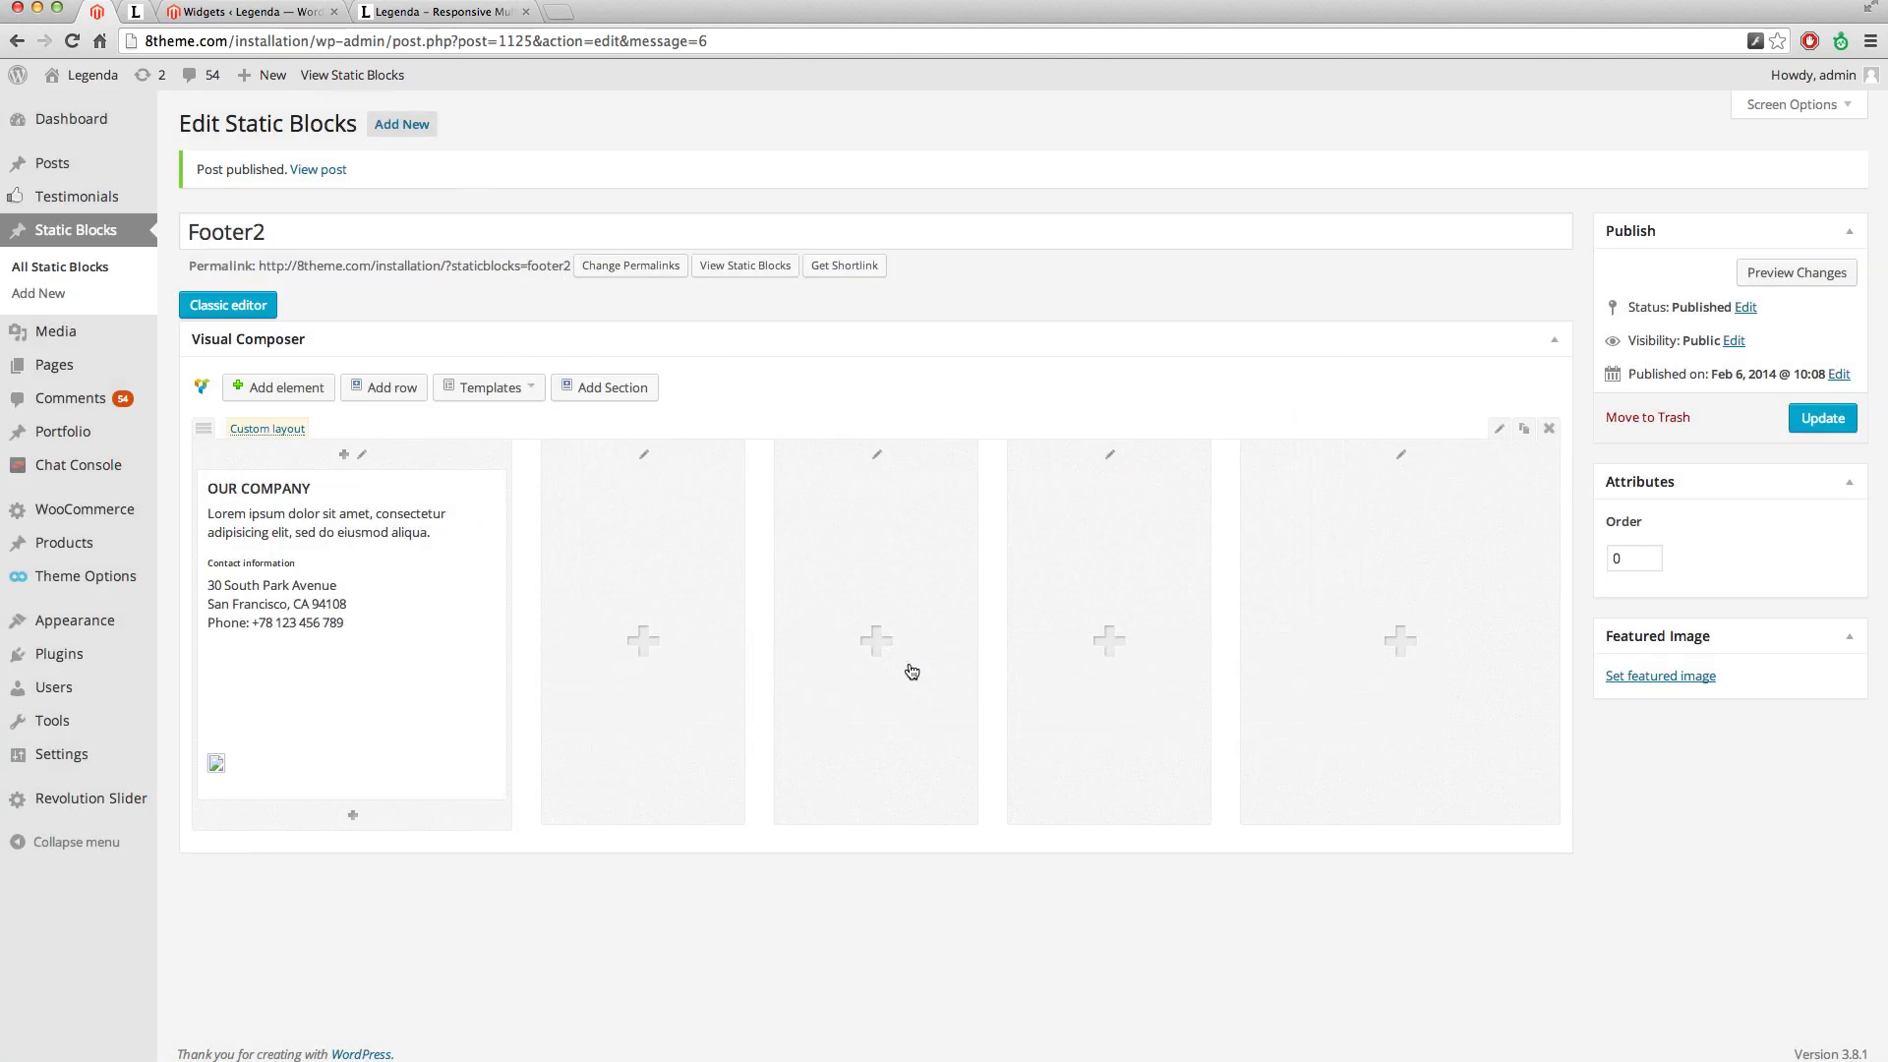
Fill the second column with a text block of pasted OUR STORES city links.
{"action": "left_click", "coordinate": [639, 644]}
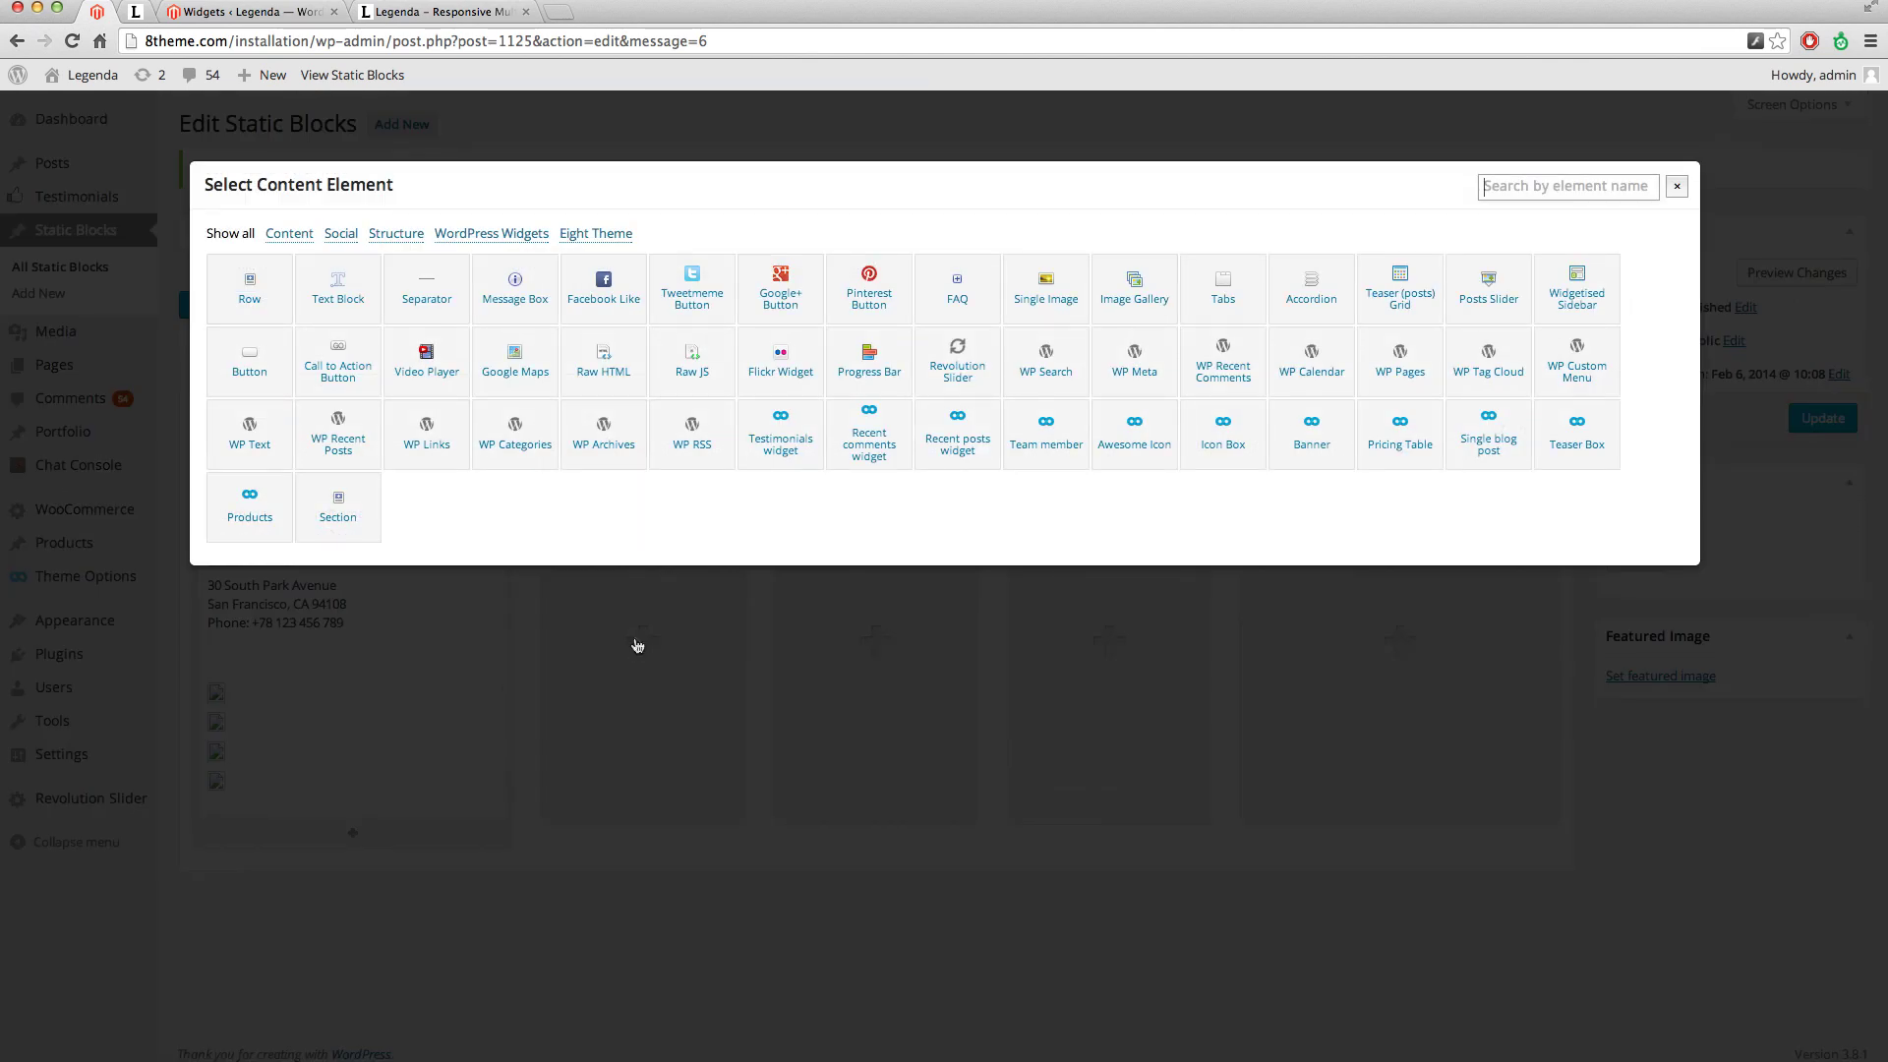
{"action": "left_click", "coordinate": [349, 294]}
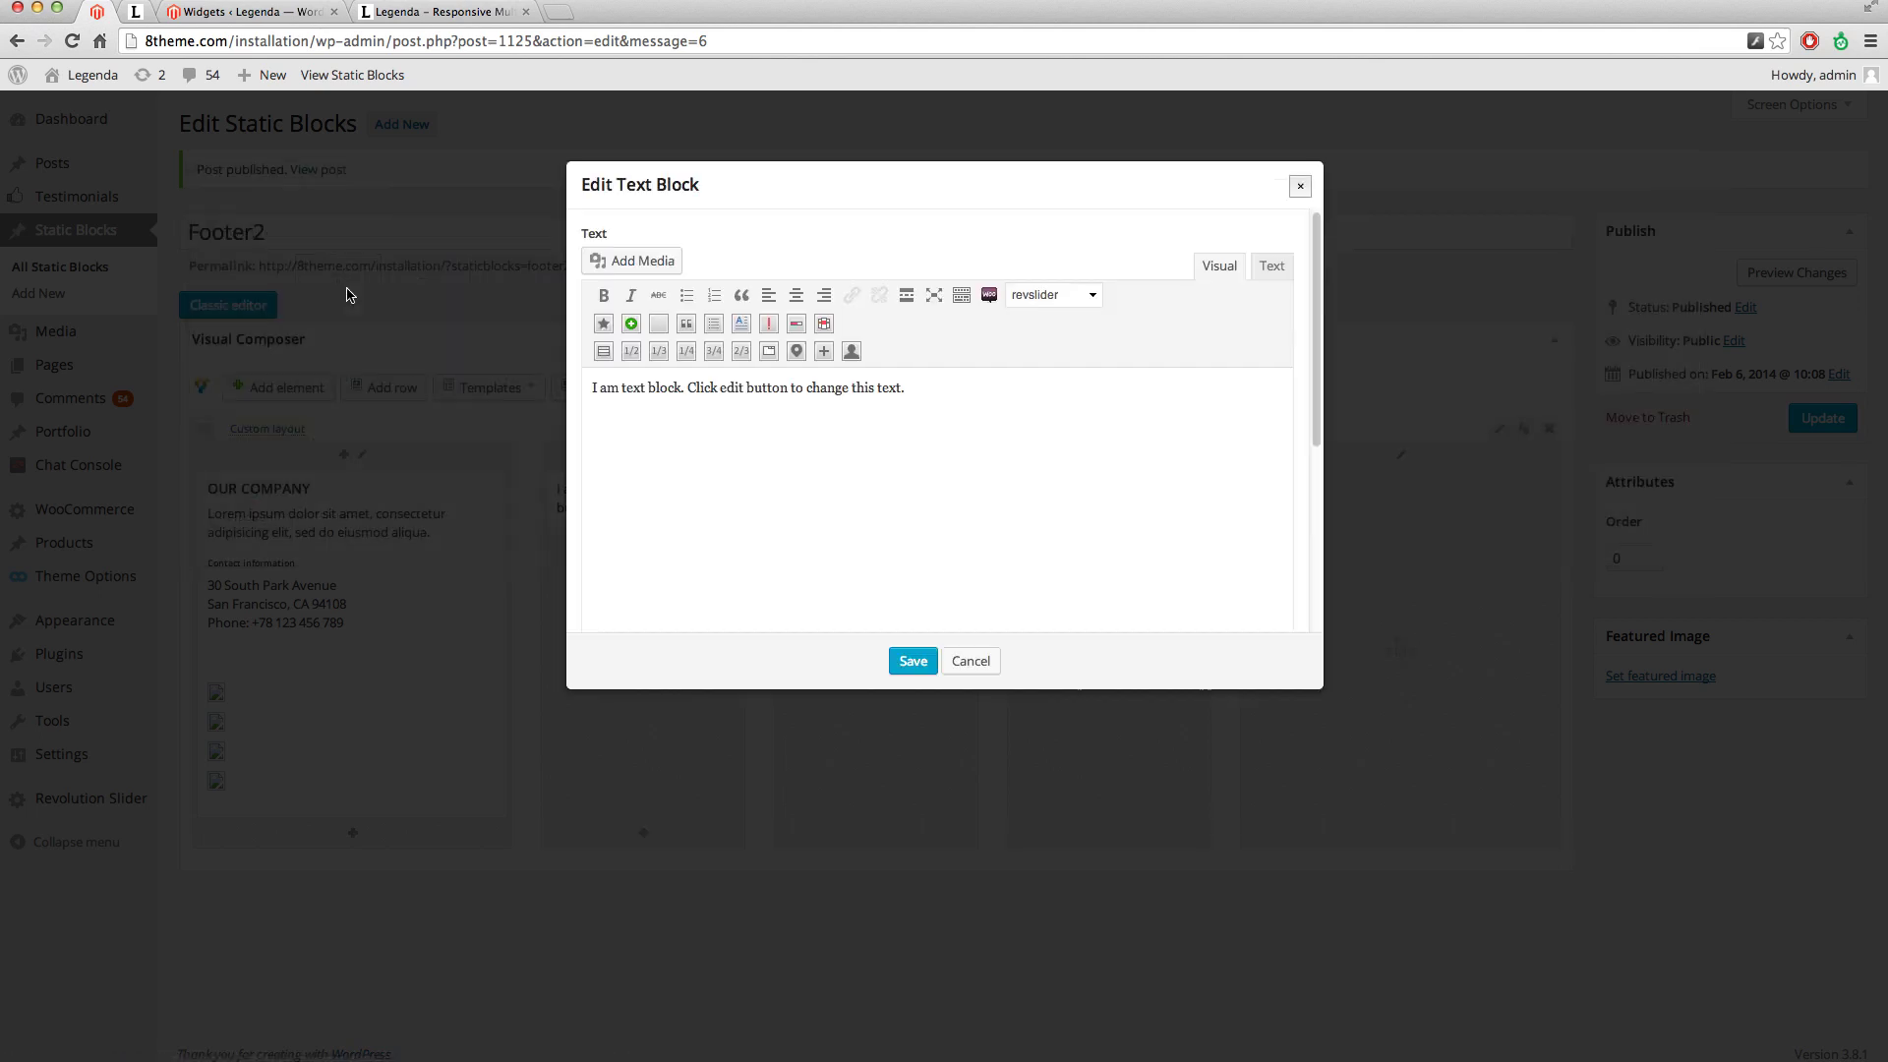
{"action": "triple_click", "coordinate": [715, 393]}
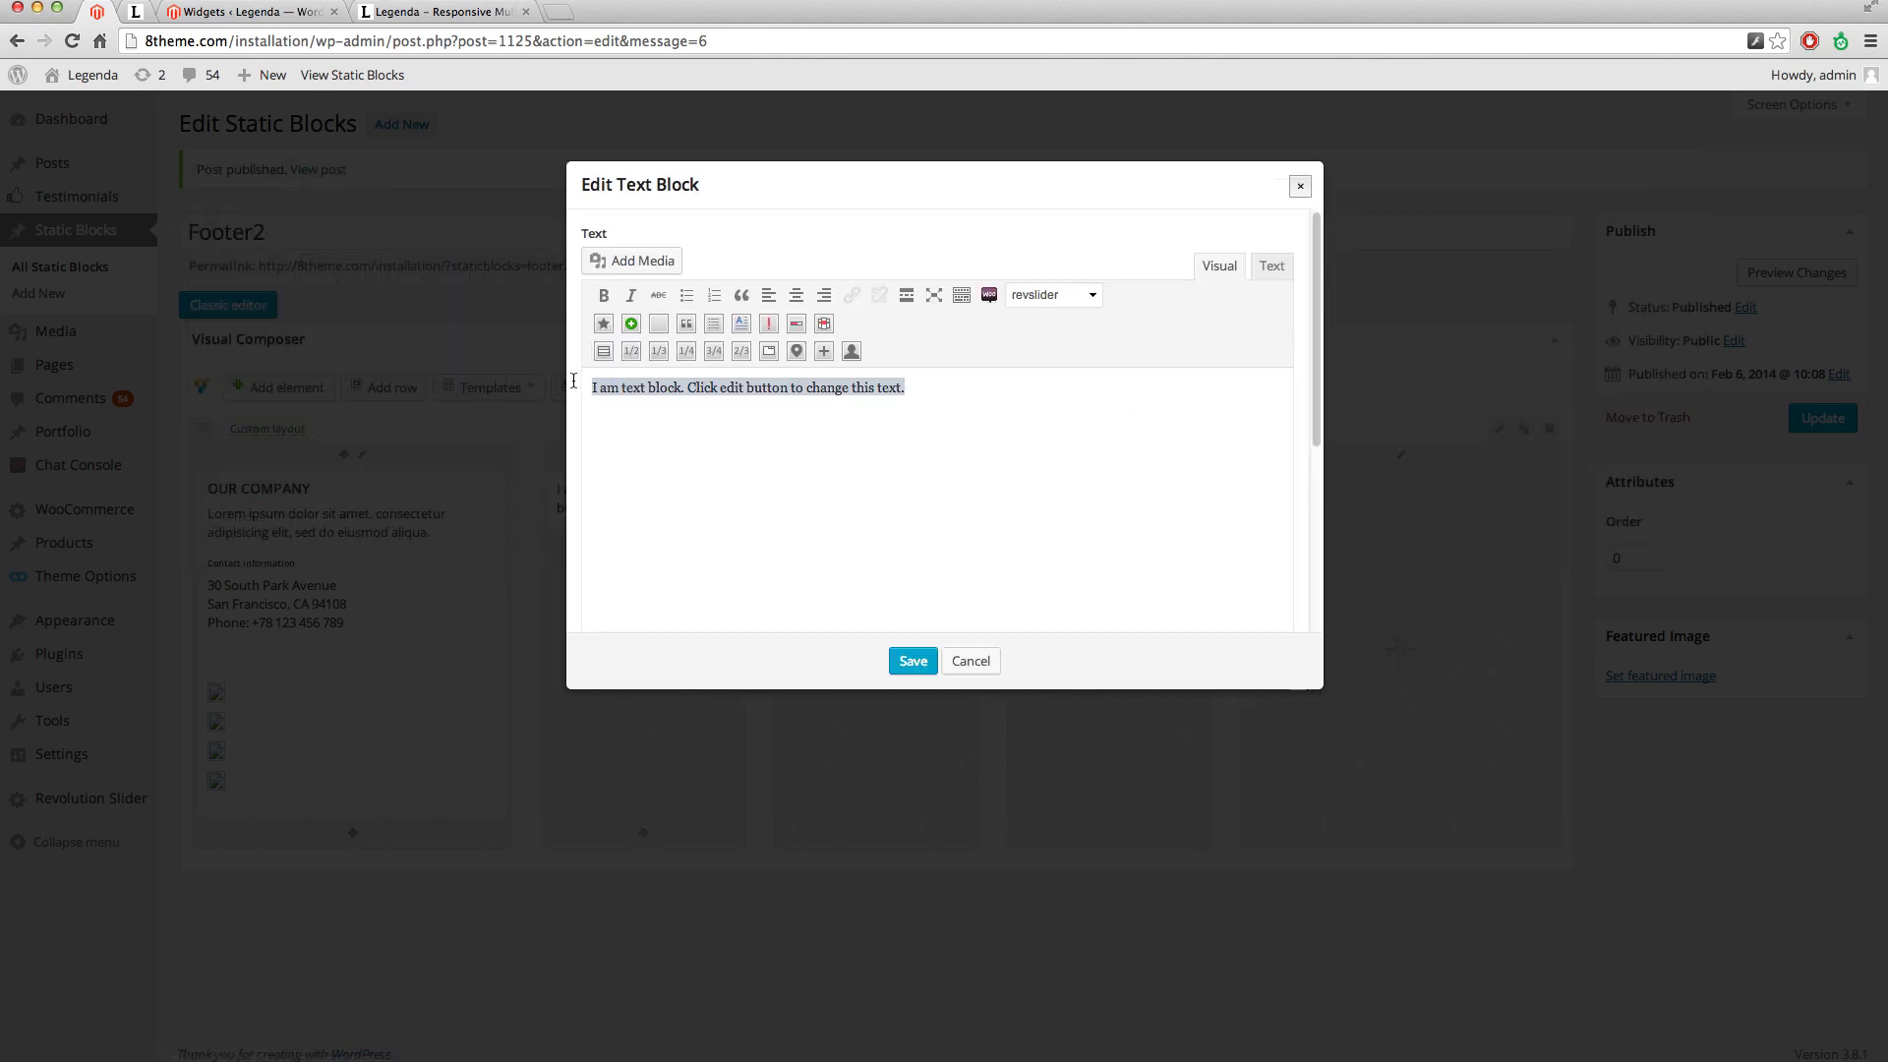
{"action": "key", "text": "BackSpace"}
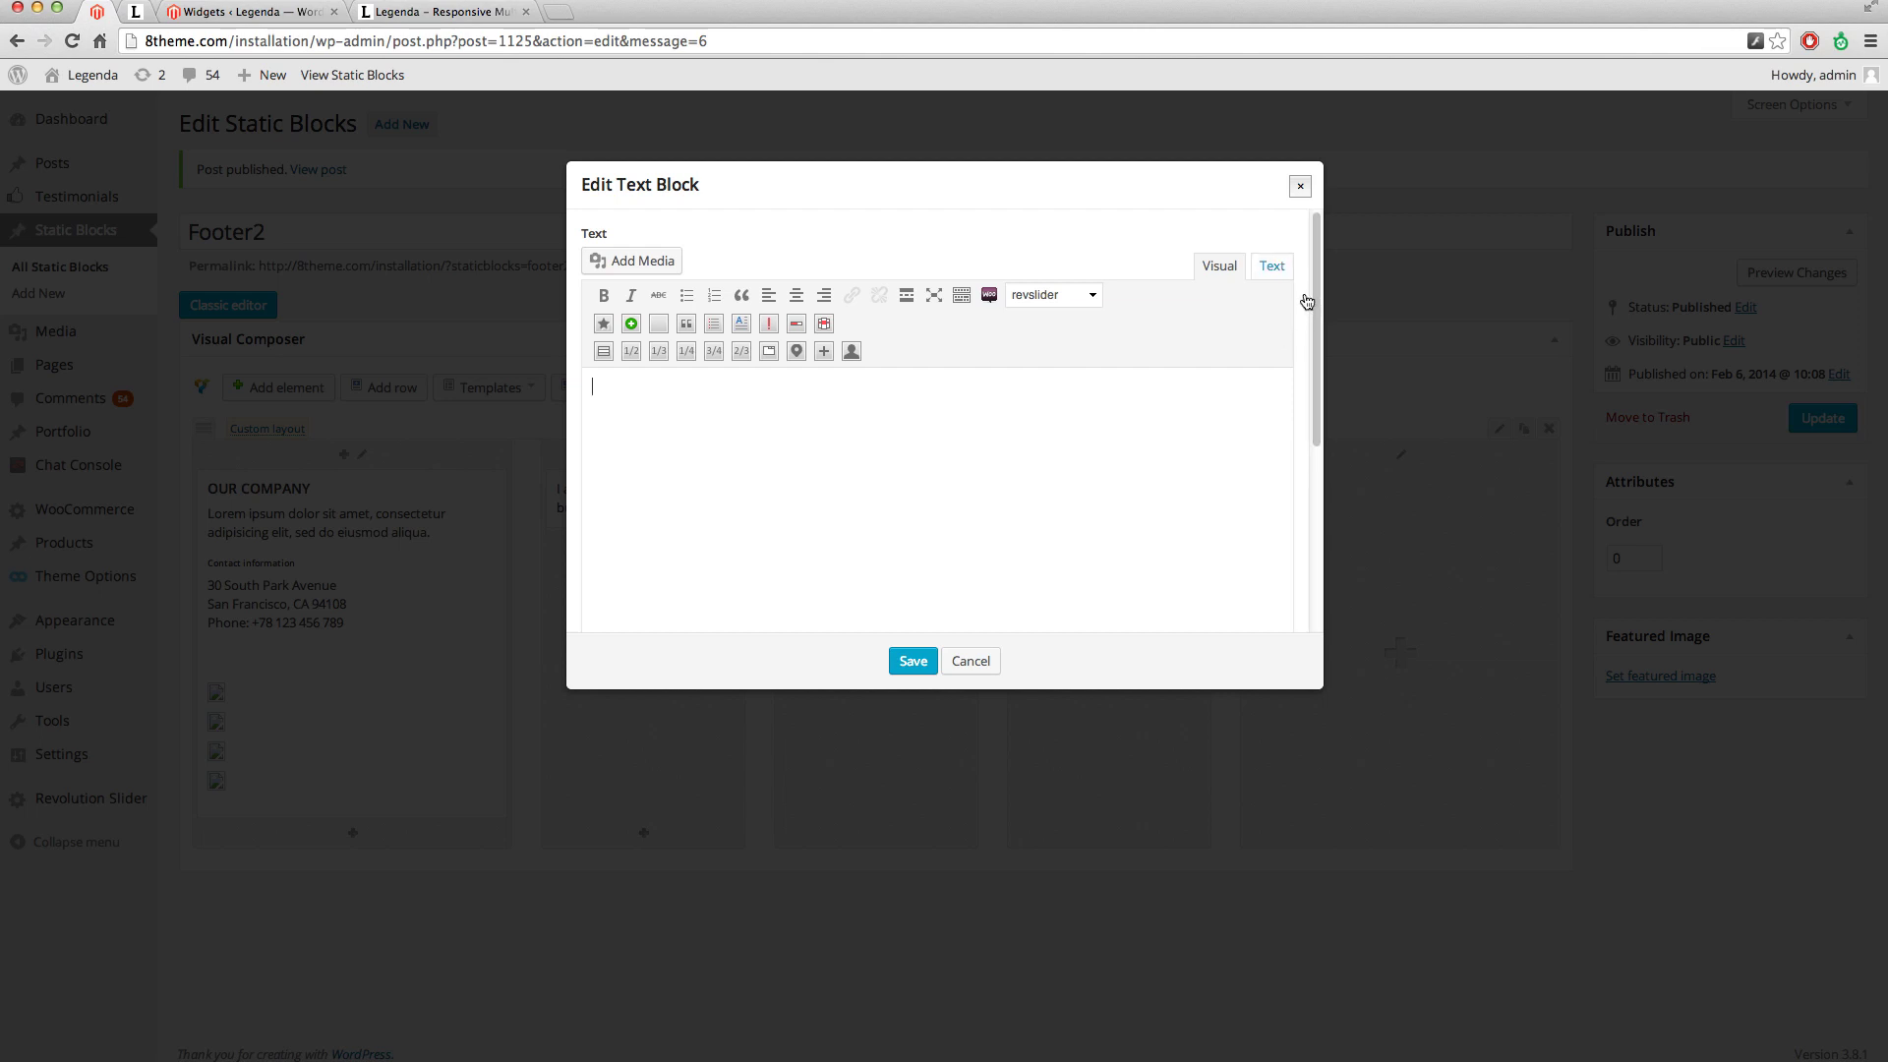
{"action": "left_click", "coordinate": [1273, 267]}
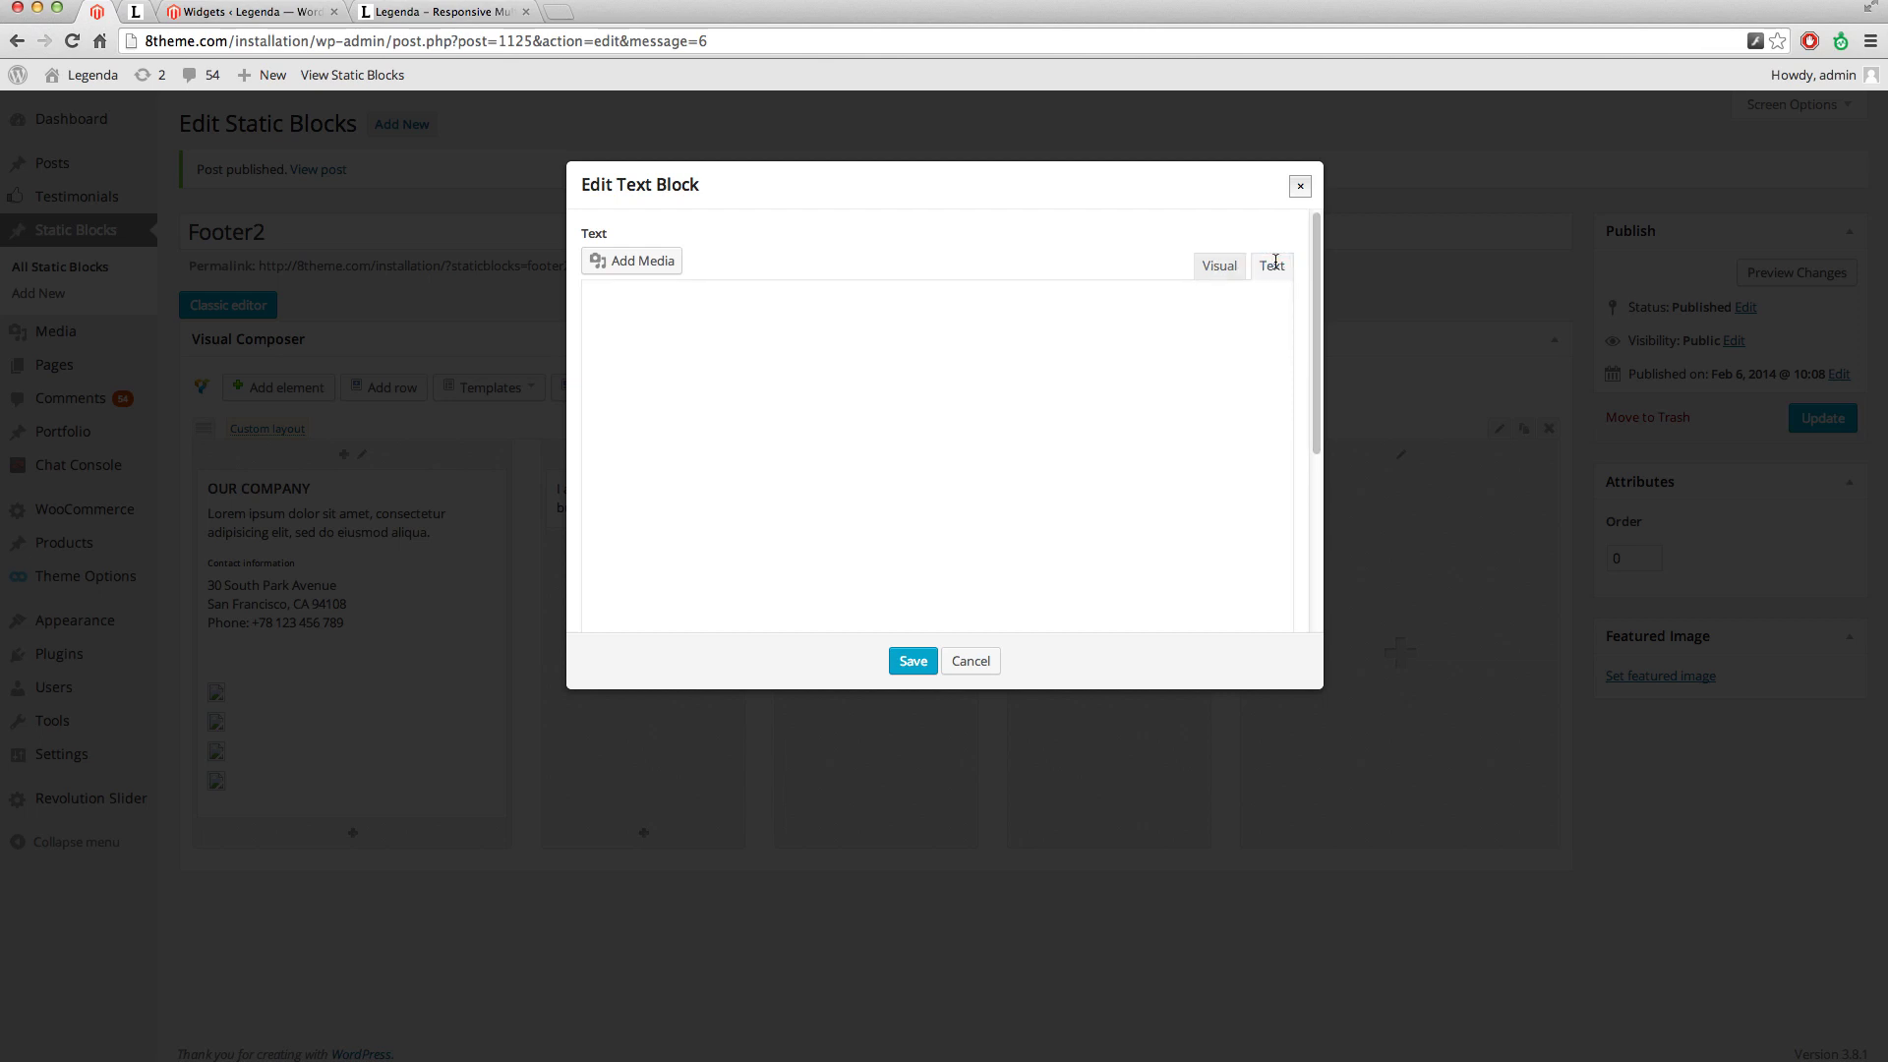
{"action": "type", "text": "<h3 class=\"widget-title\">OUR STORES</h3> <ul class=\"footer_menu\"> \t<li><a href=\"#\">London</a></li> \t<li><a href=\"#\">Singapore</a></li> \t<li><a href=\"#\">Paris</a></li> \t<li><a href=\"#\">Moscow</a></li> \t<li><a href=\"#\">Berlin</a></li> \t<li><a href=\"#\">Milano</a></li> \t<li><a href=\"#\">Amsterdam</a></li> </ul>"}
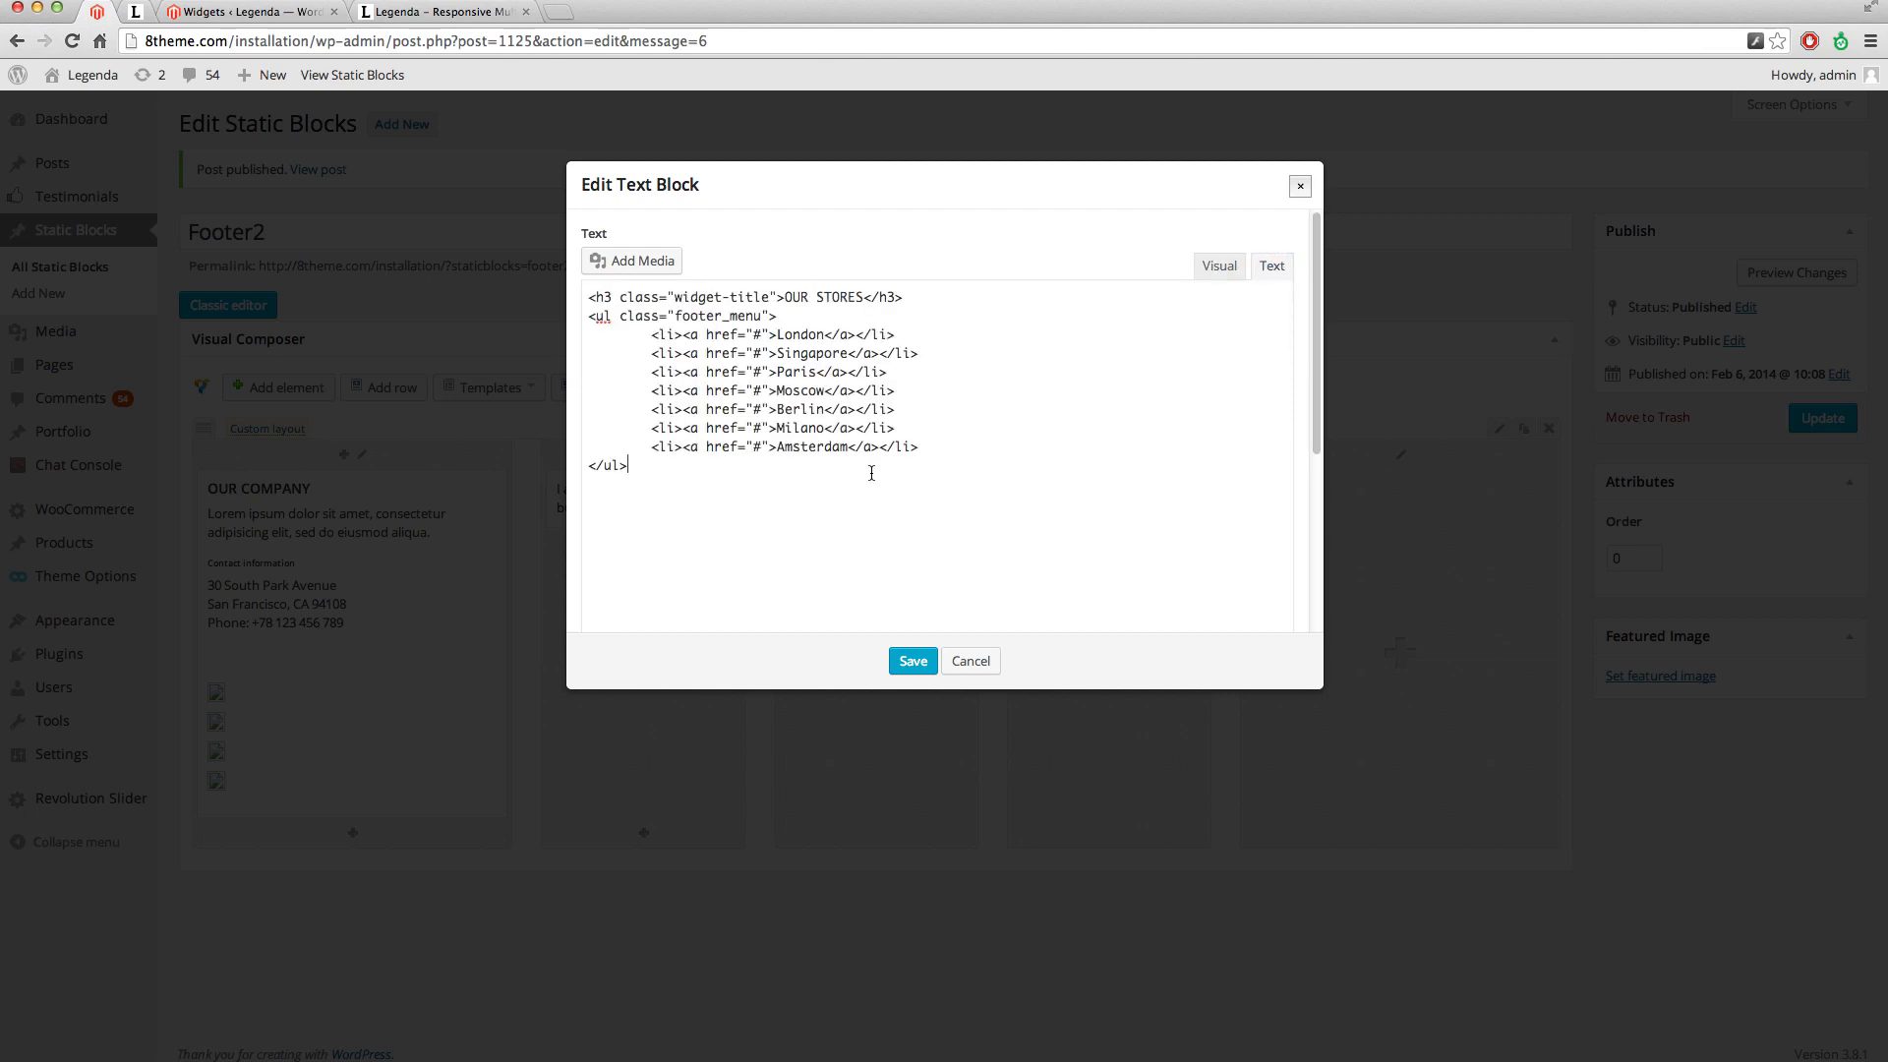
{"action": "left_click", "coordinate": [913, 660]}
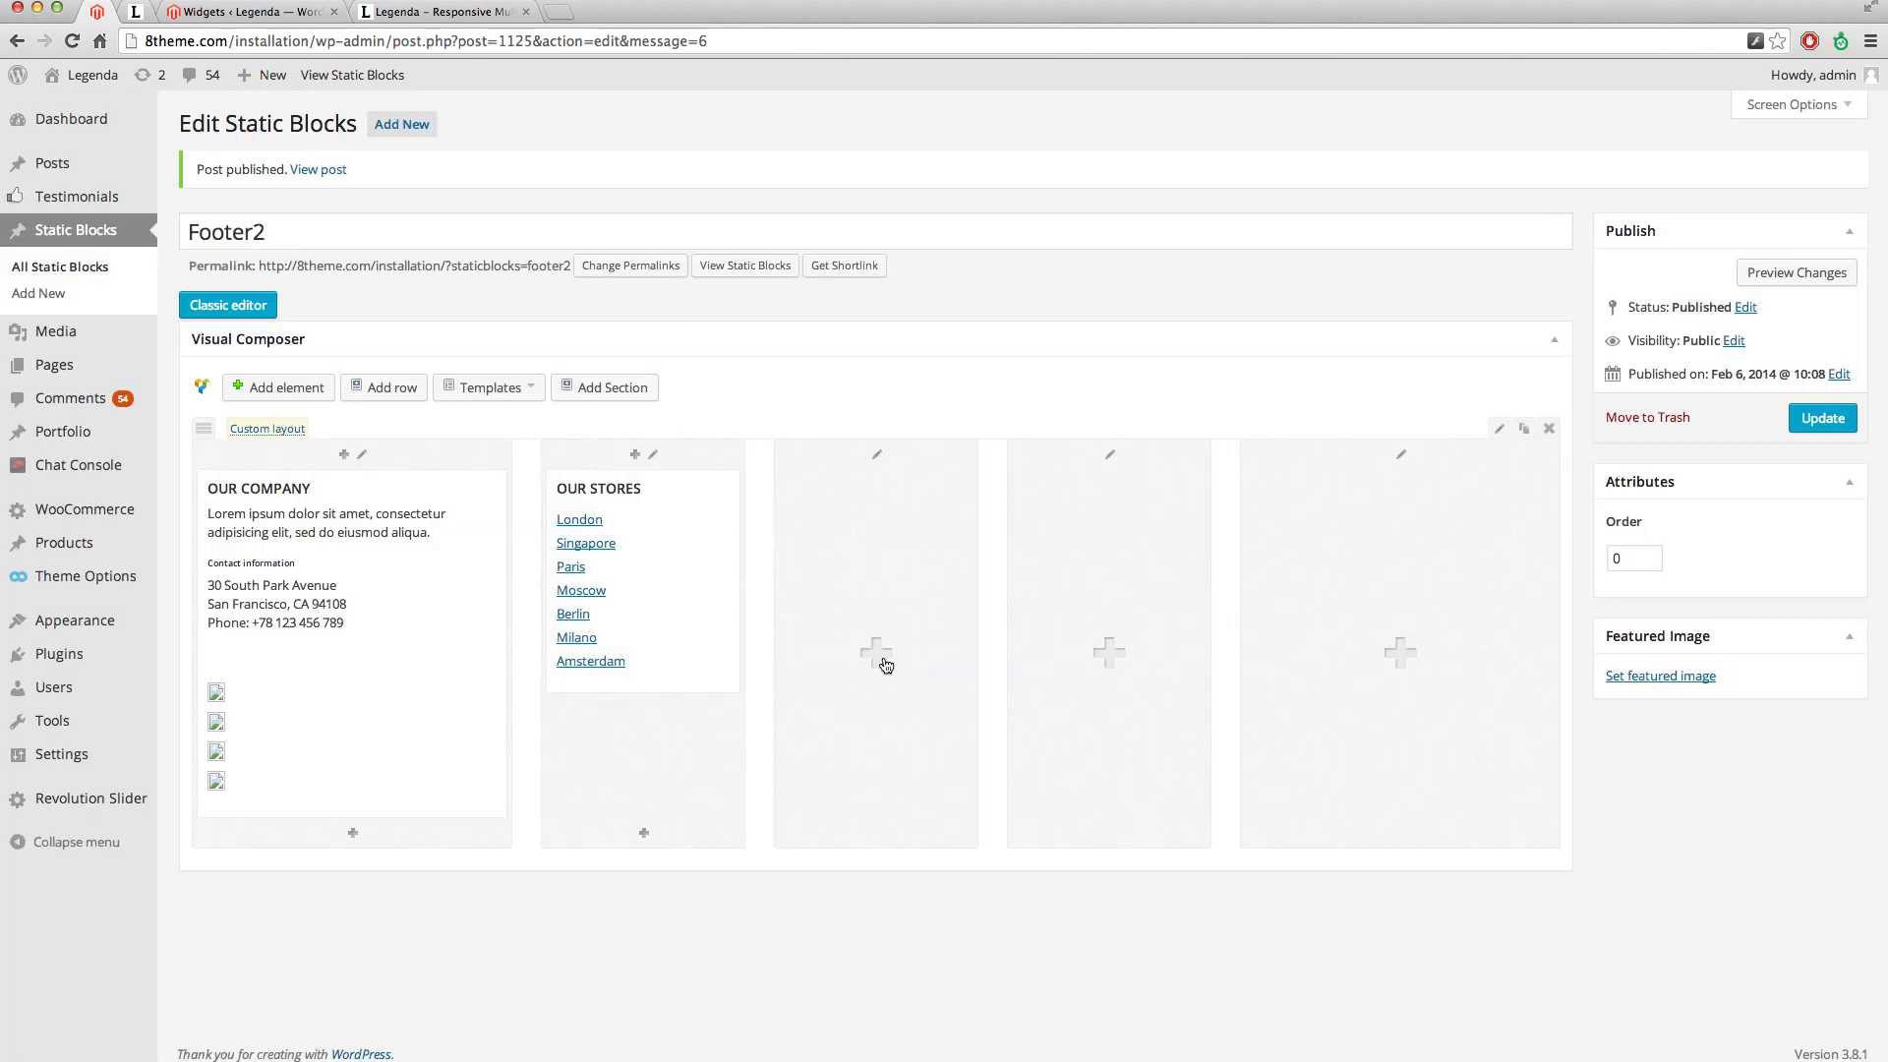
Give the third column the same OUR STORES city link list.
{"action": "left_click", "coordinate": [885, 665]}
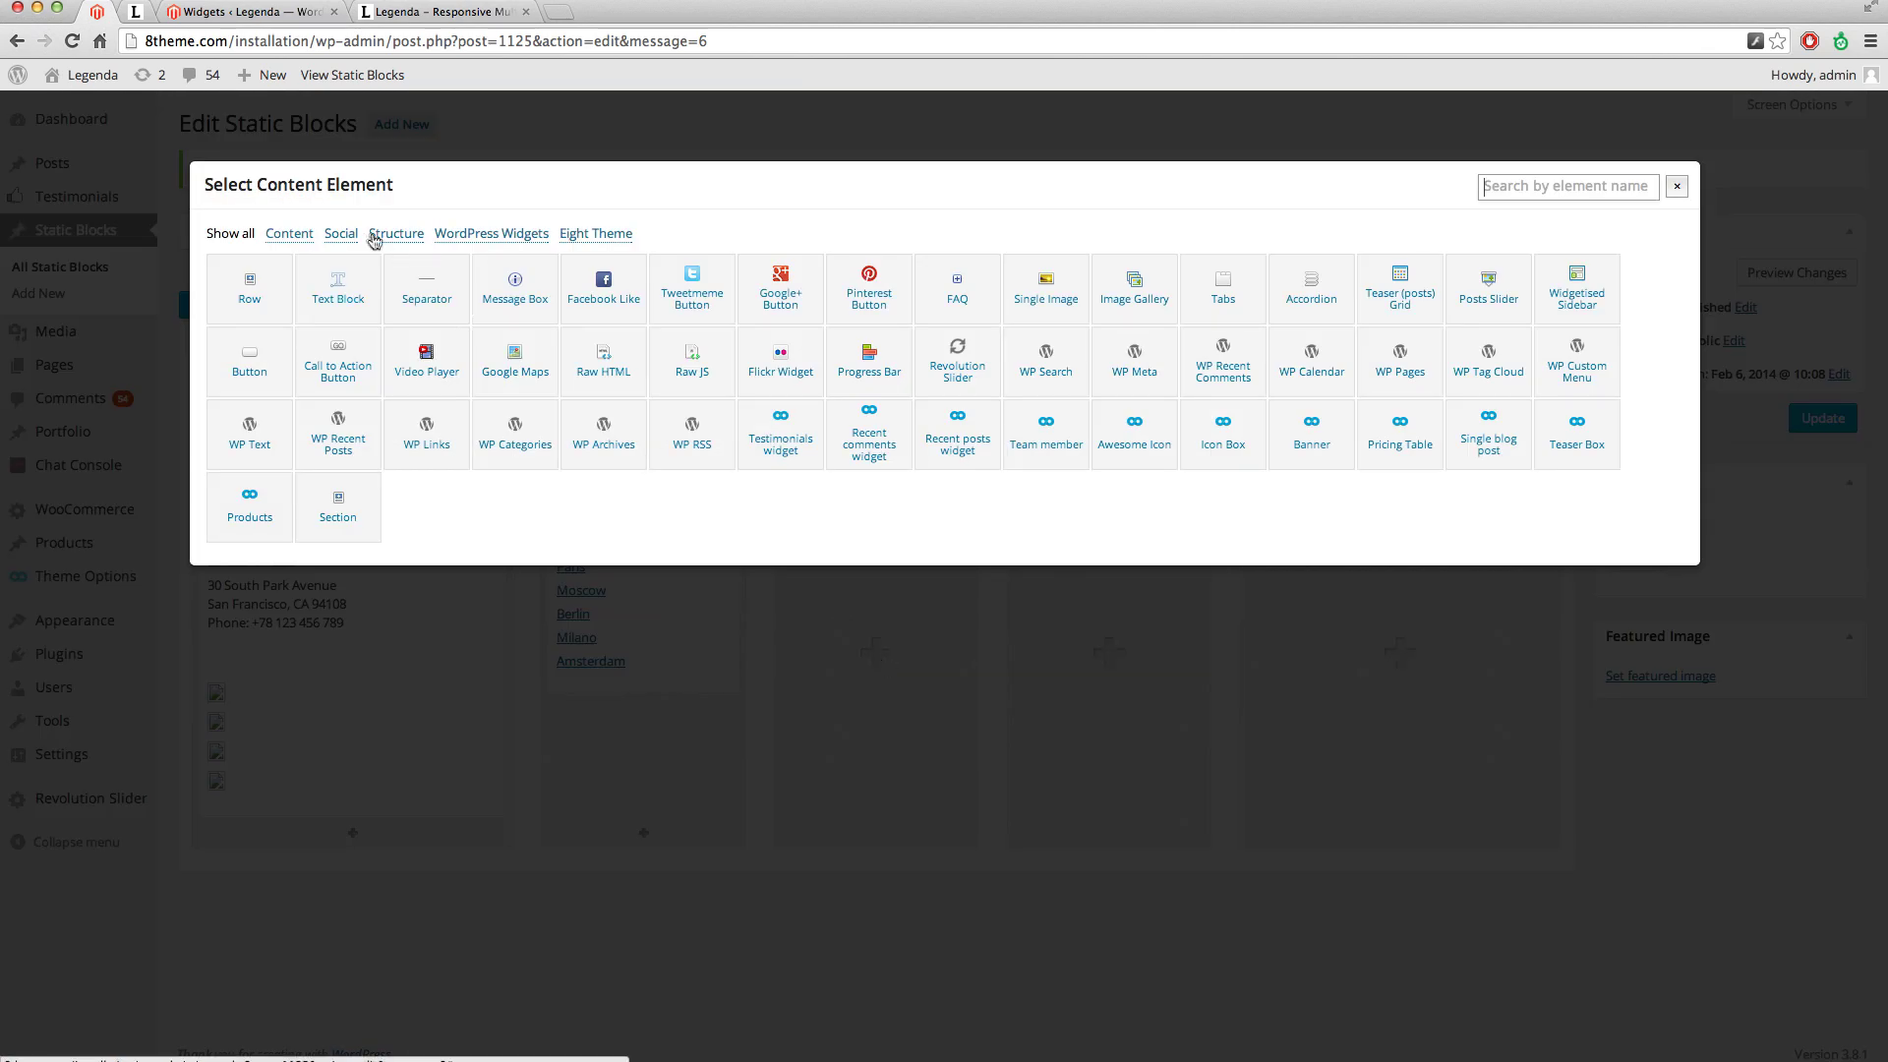
{"action": "left_click", "coordinate": [338, 295]}
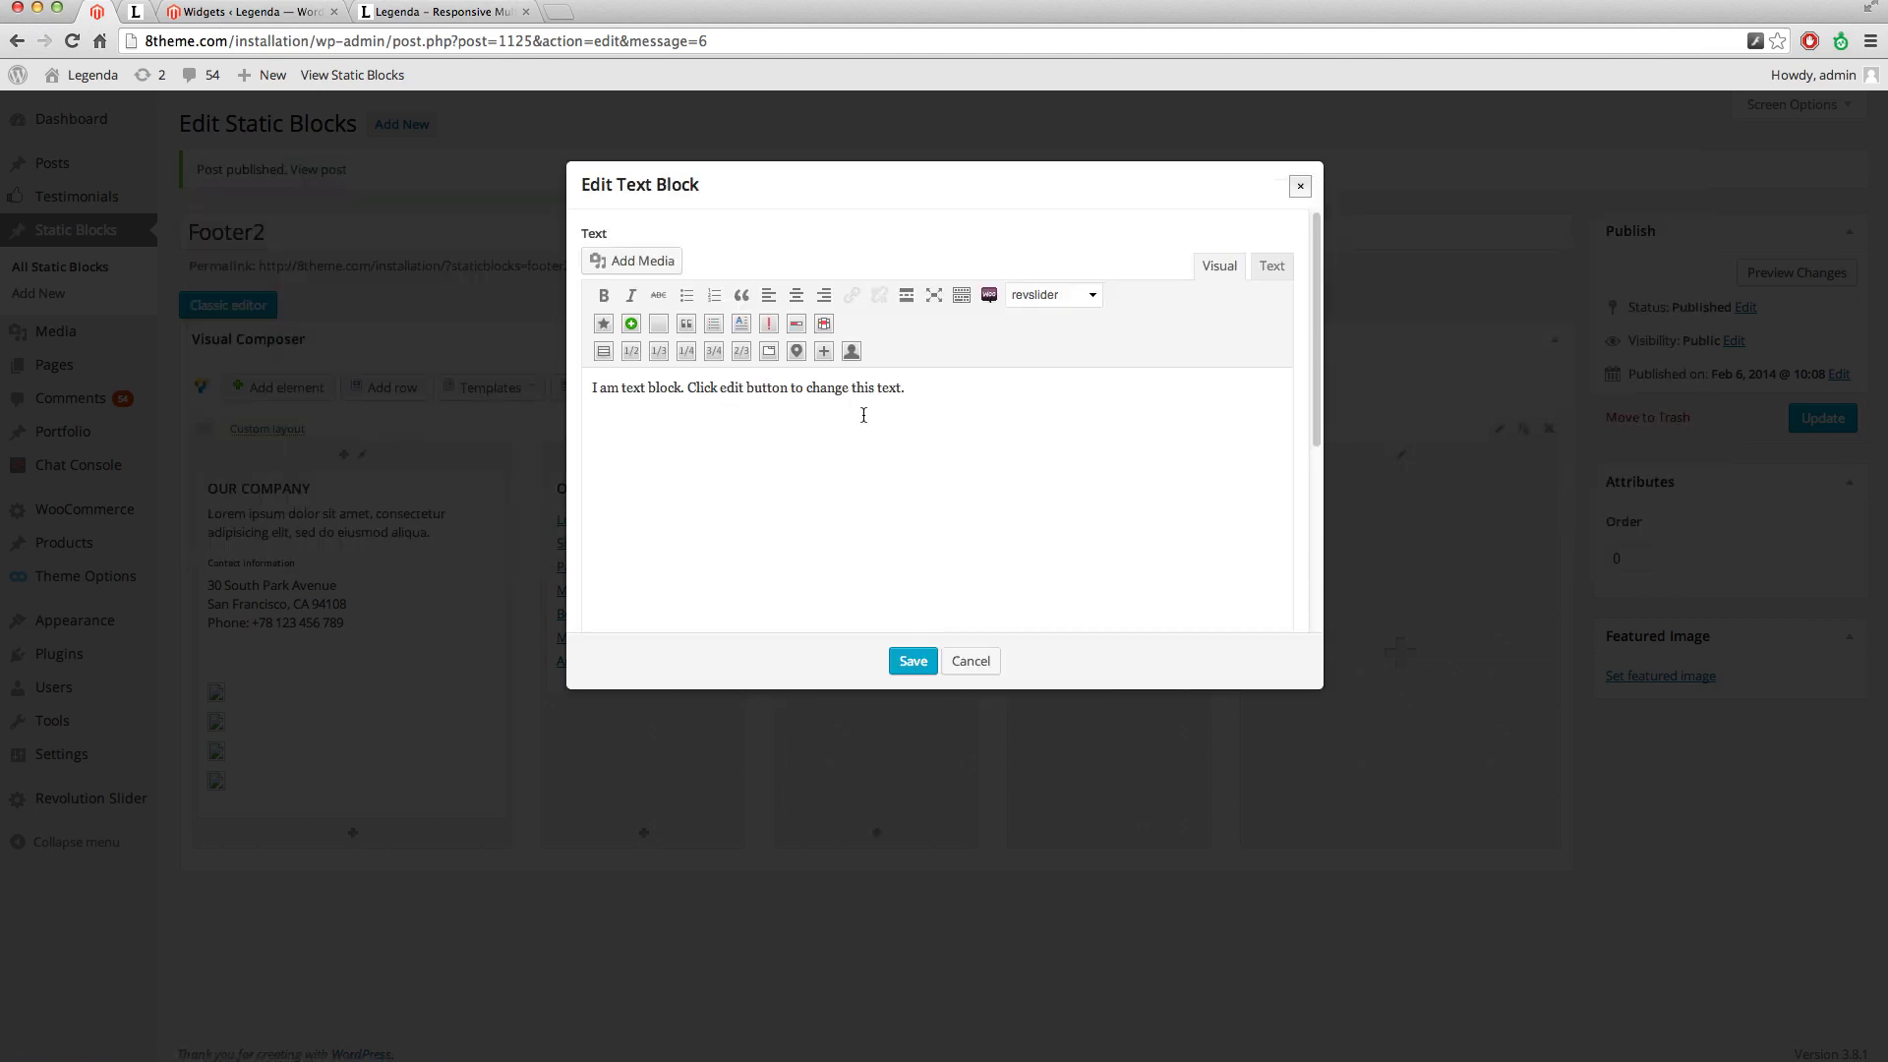
{"action": "triple_click", "coordinate": [931, 393]}
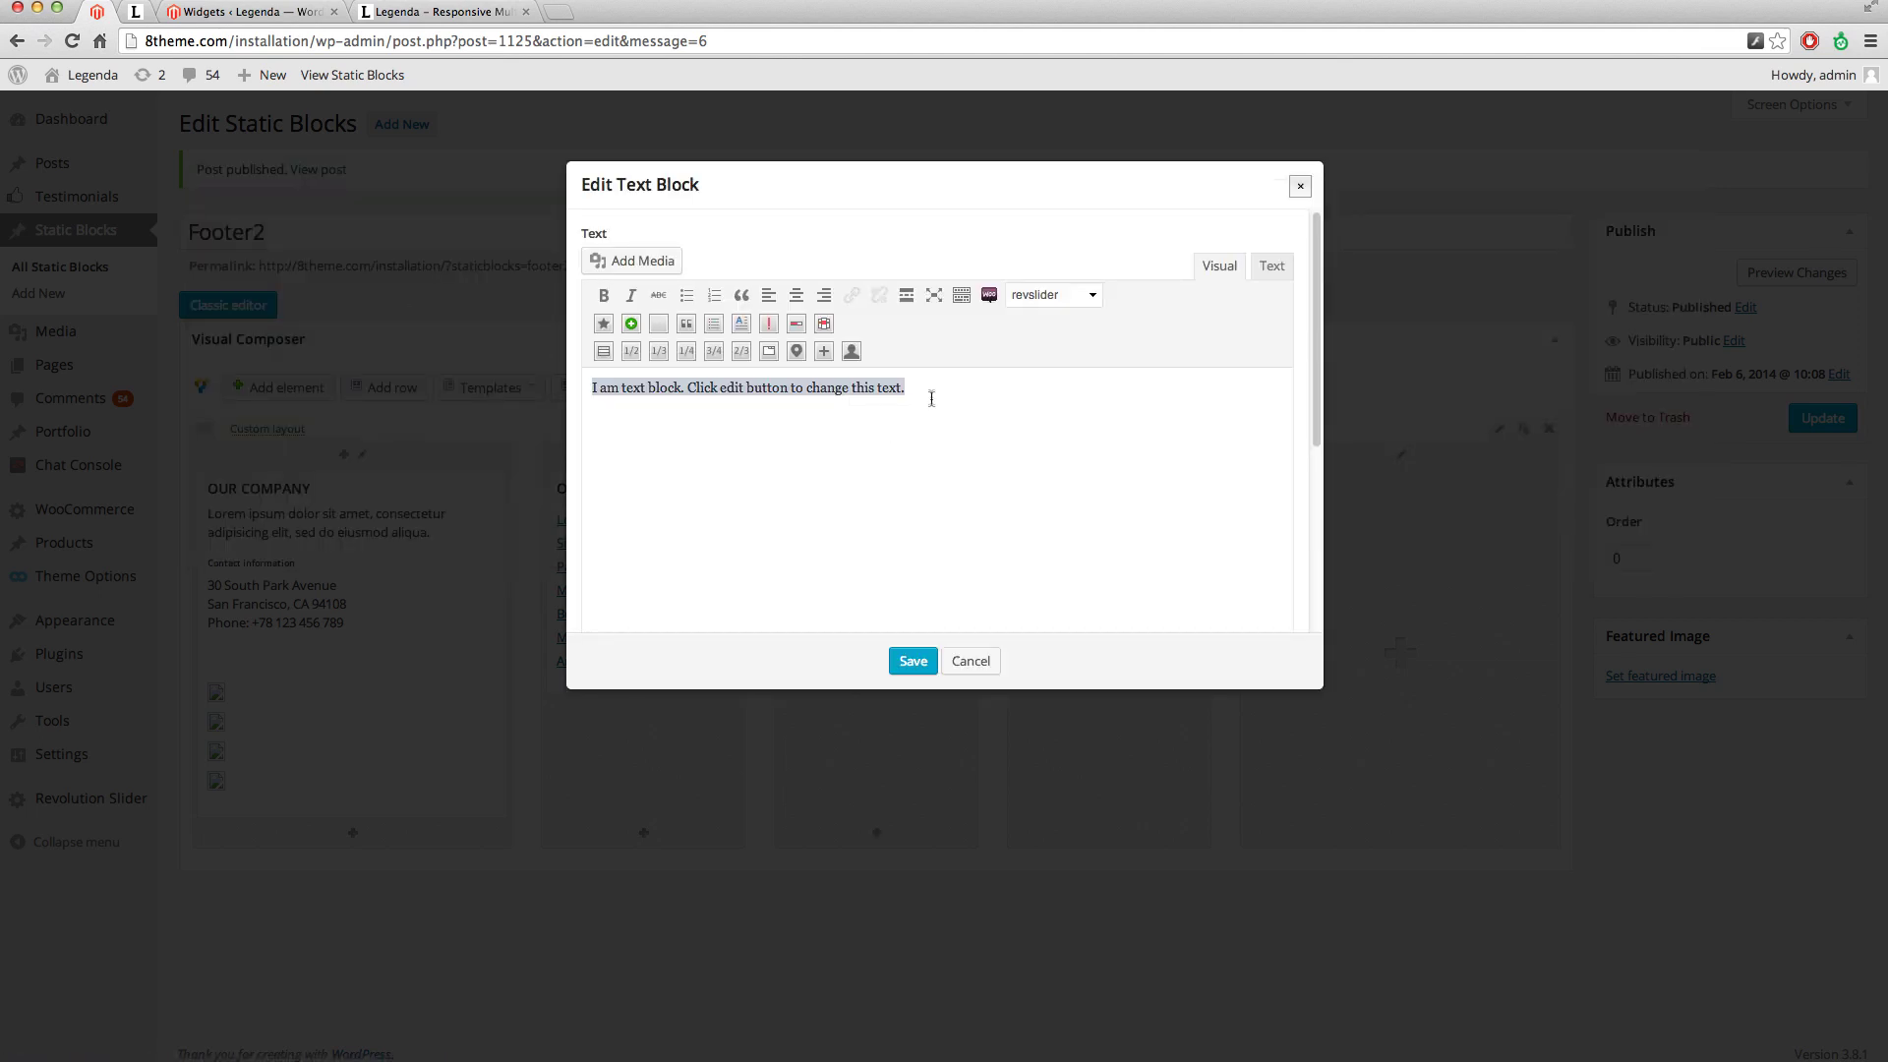
{"action": "left_click", "coordinate": [1269, 267]}
{"action": "key", "text": "ctrl+a"}
{"action": "type", "text": "<h3 class=\"widget-title\">OUR STORES</h3> <ul class=\"footer_menu\"> \t<li><a href=\"#\">London</a></li> \t<li><a href=\"#\">Singapore</a></li> \t<li><a href=\"#\">Paris</a></li> \t<li><a href=\"#\">Moscow</a></li> \t<li><a href=\"#\">Berlin</a></li> \t<li><a href=\"#\">Milano</a></li> \t<li><a href=\"#\">Amsterdam</a></li> </ul>"}
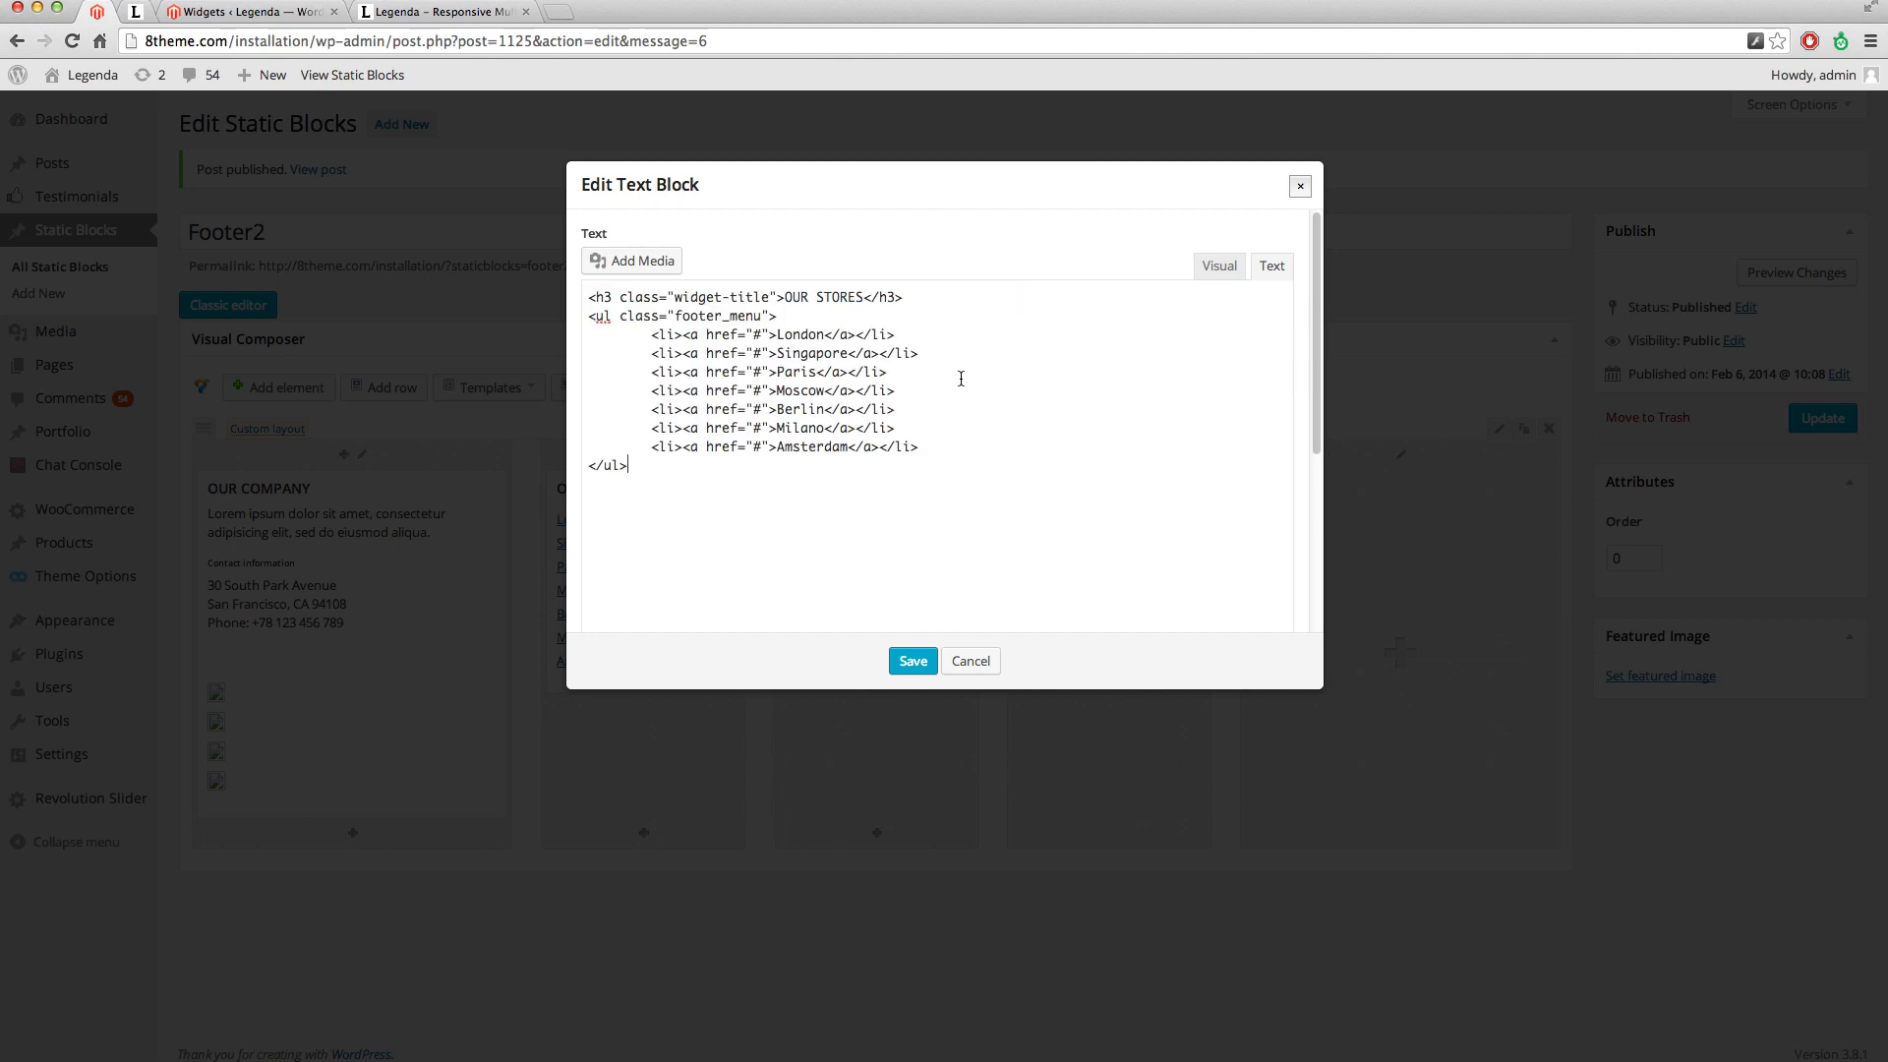
{"action": "left_click", "coordinate": [914, 665]}
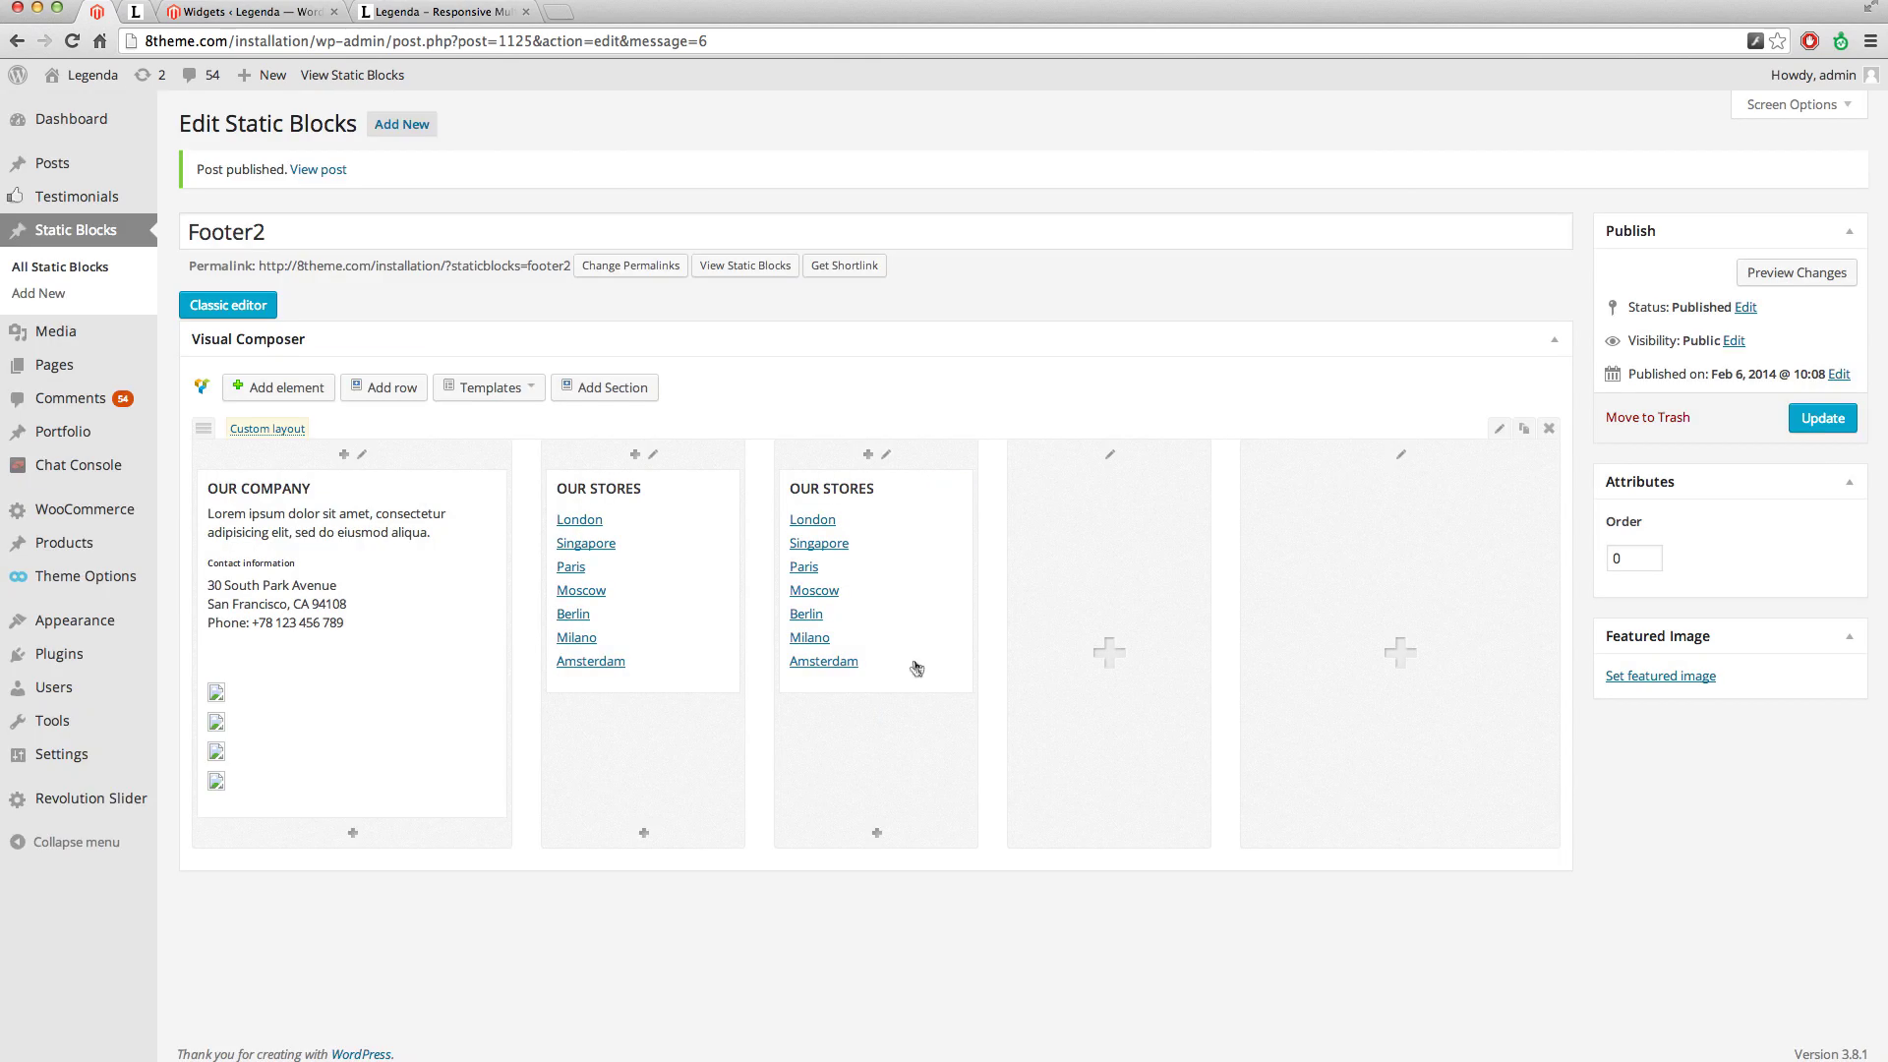
Give the fourth column the OUR STORES city link list as well.
{"action": "left_click", "coordinate": [1100, 648]}
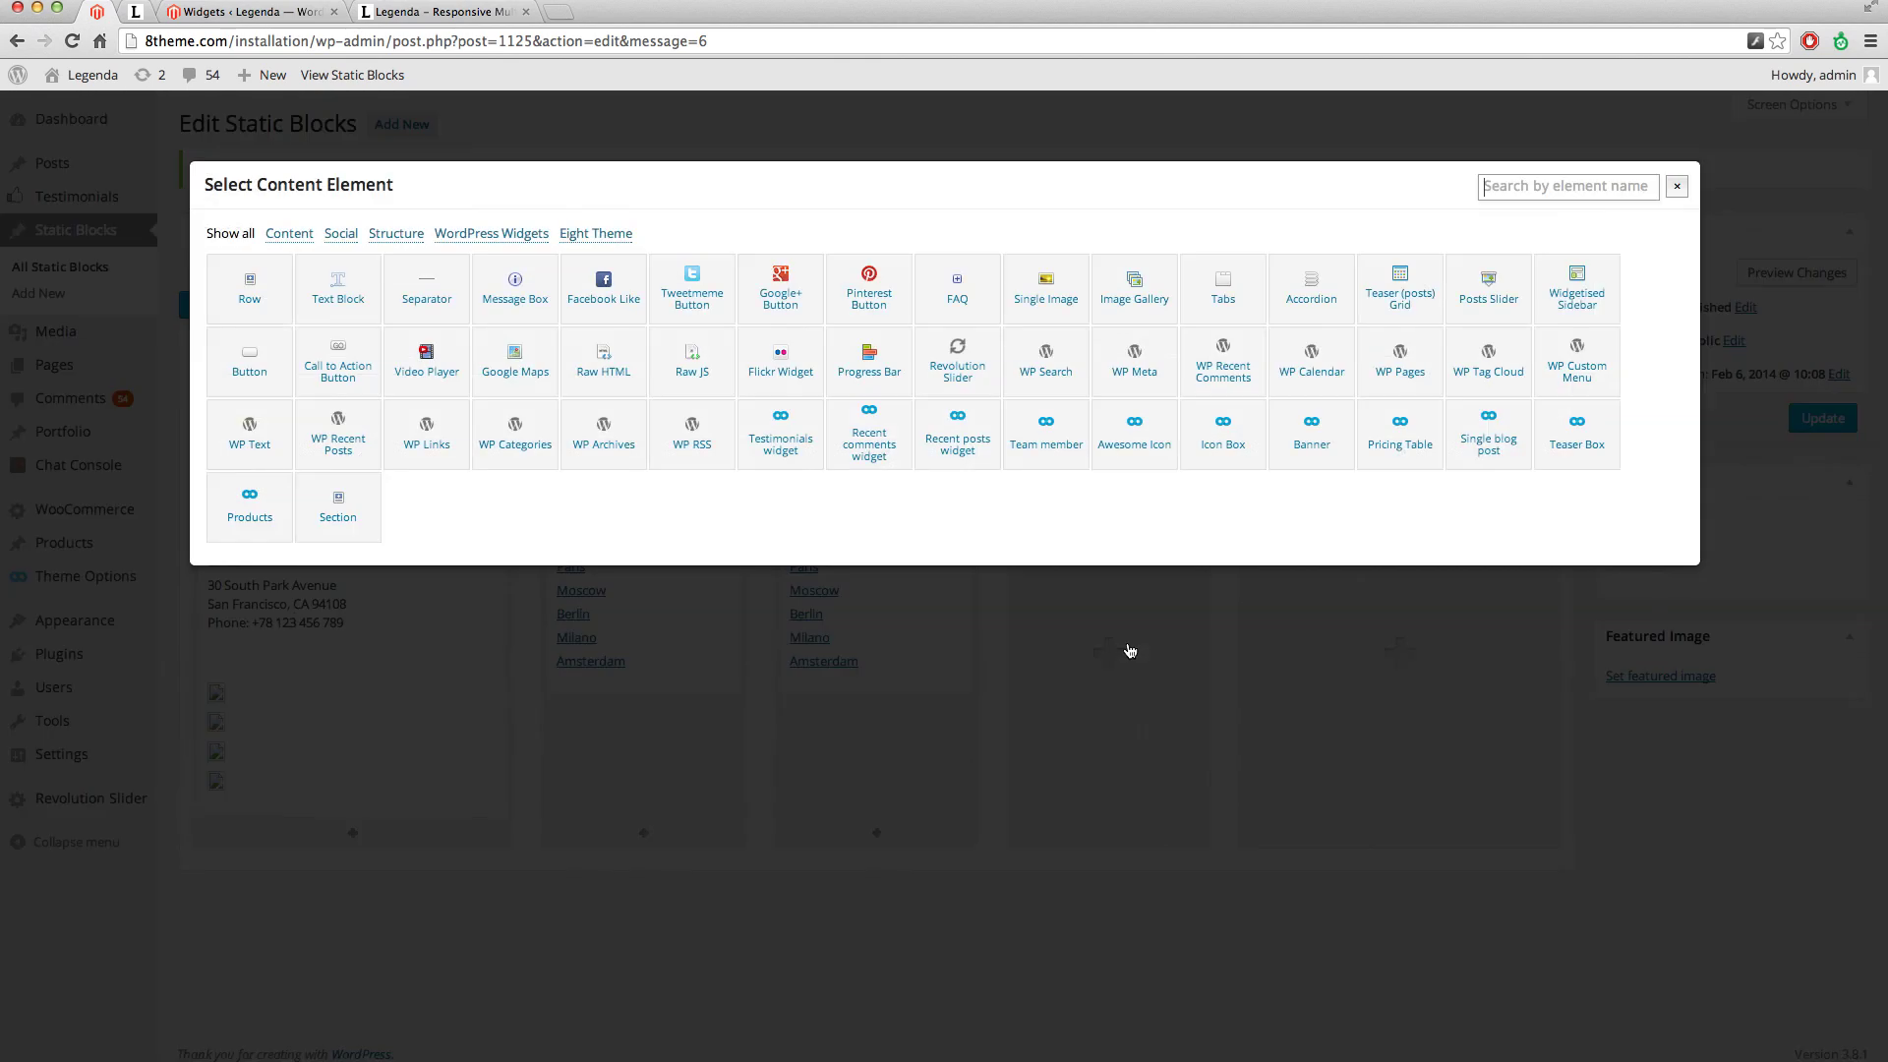
{"action": "left_click", "coordinate": [329, 262]}
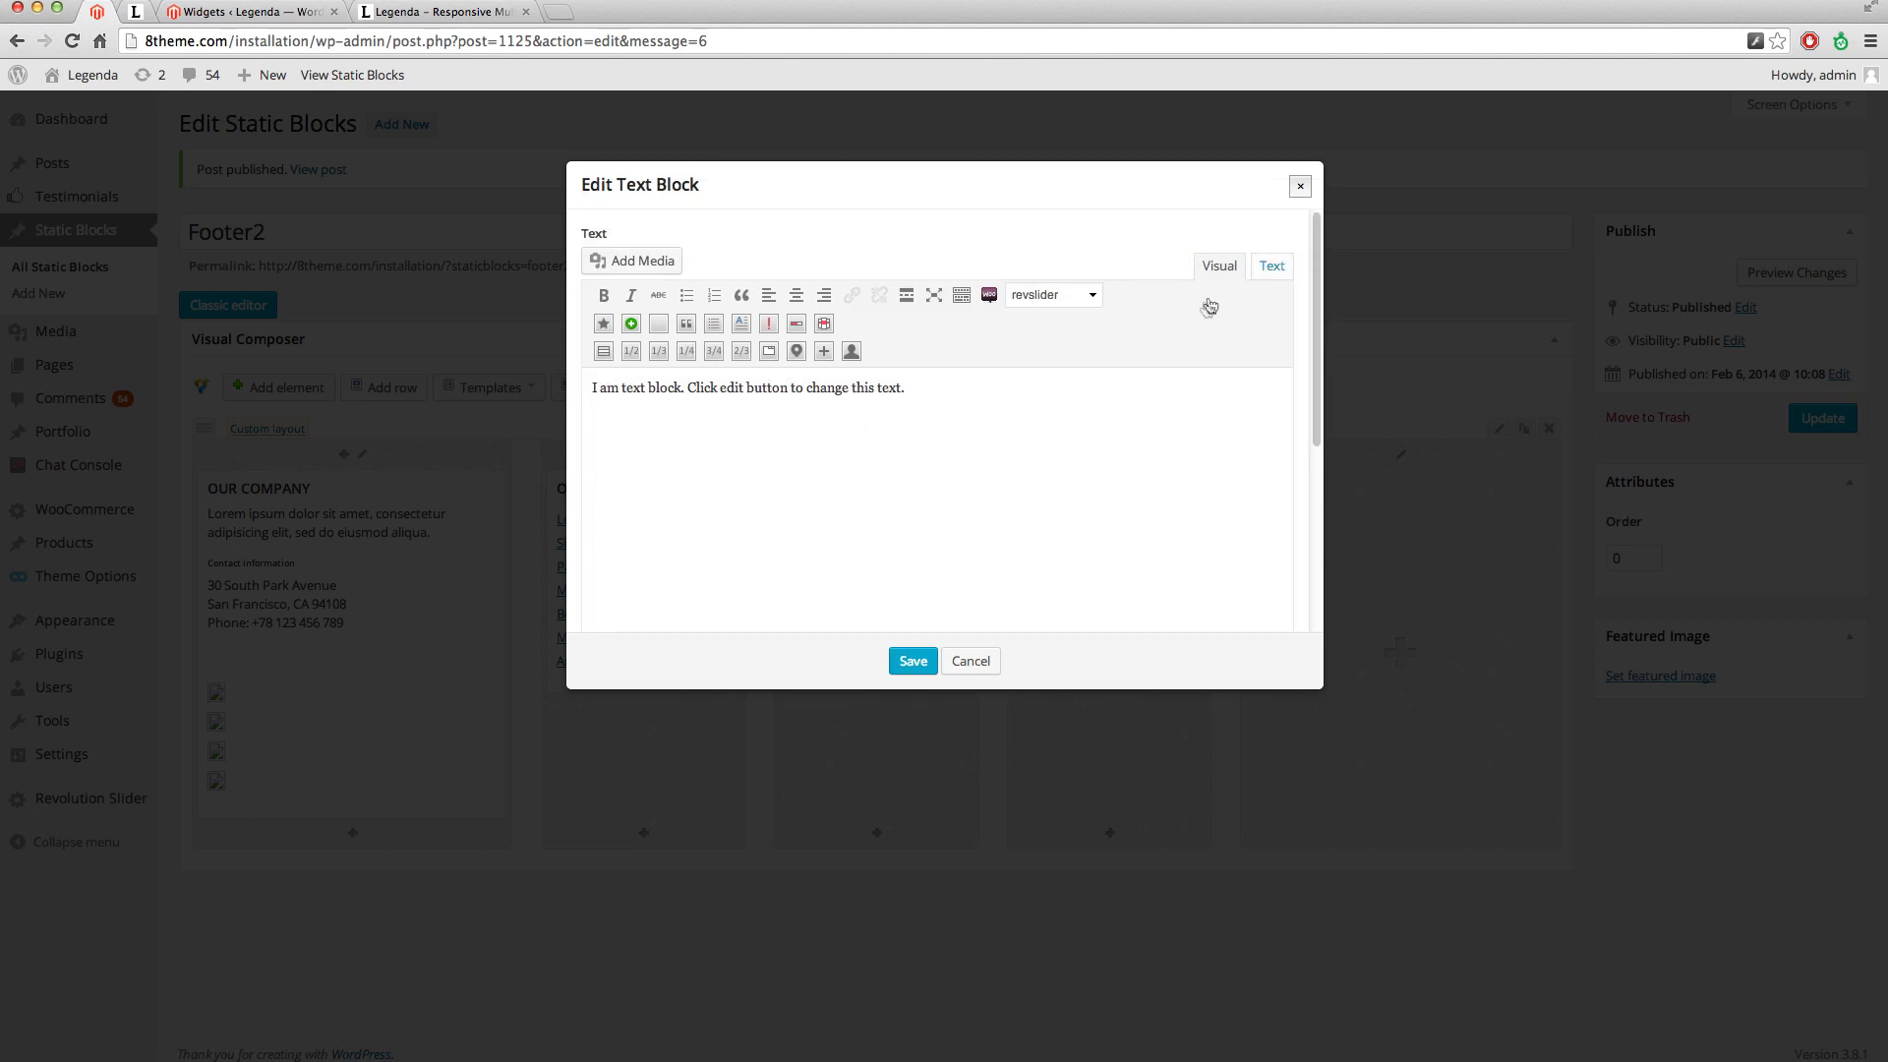
{"action": "left_click", "coordinate": [1271, 265]}
{"action": "key", "text": "ctrl+a"}
{"action": "type", "text": "<h3 class=\"widget-title\">OUR STORES</h3> <ul class=\"footer_menu\"> \t<li><a href=\"#\">London</a></li> \t<li><a href=\"#\">Singapore</a></li> \t<li><a href=\"#\">Paris</a></li> \t<li><a href=\"#\">Moscow</a></li> \t<li><a href=\"#\">Berlin</a></li> \t<li><a href=\"#\">Milano</a></li> \t<li><a href=\"#\">Amsterdam</a></li> </ul>"}
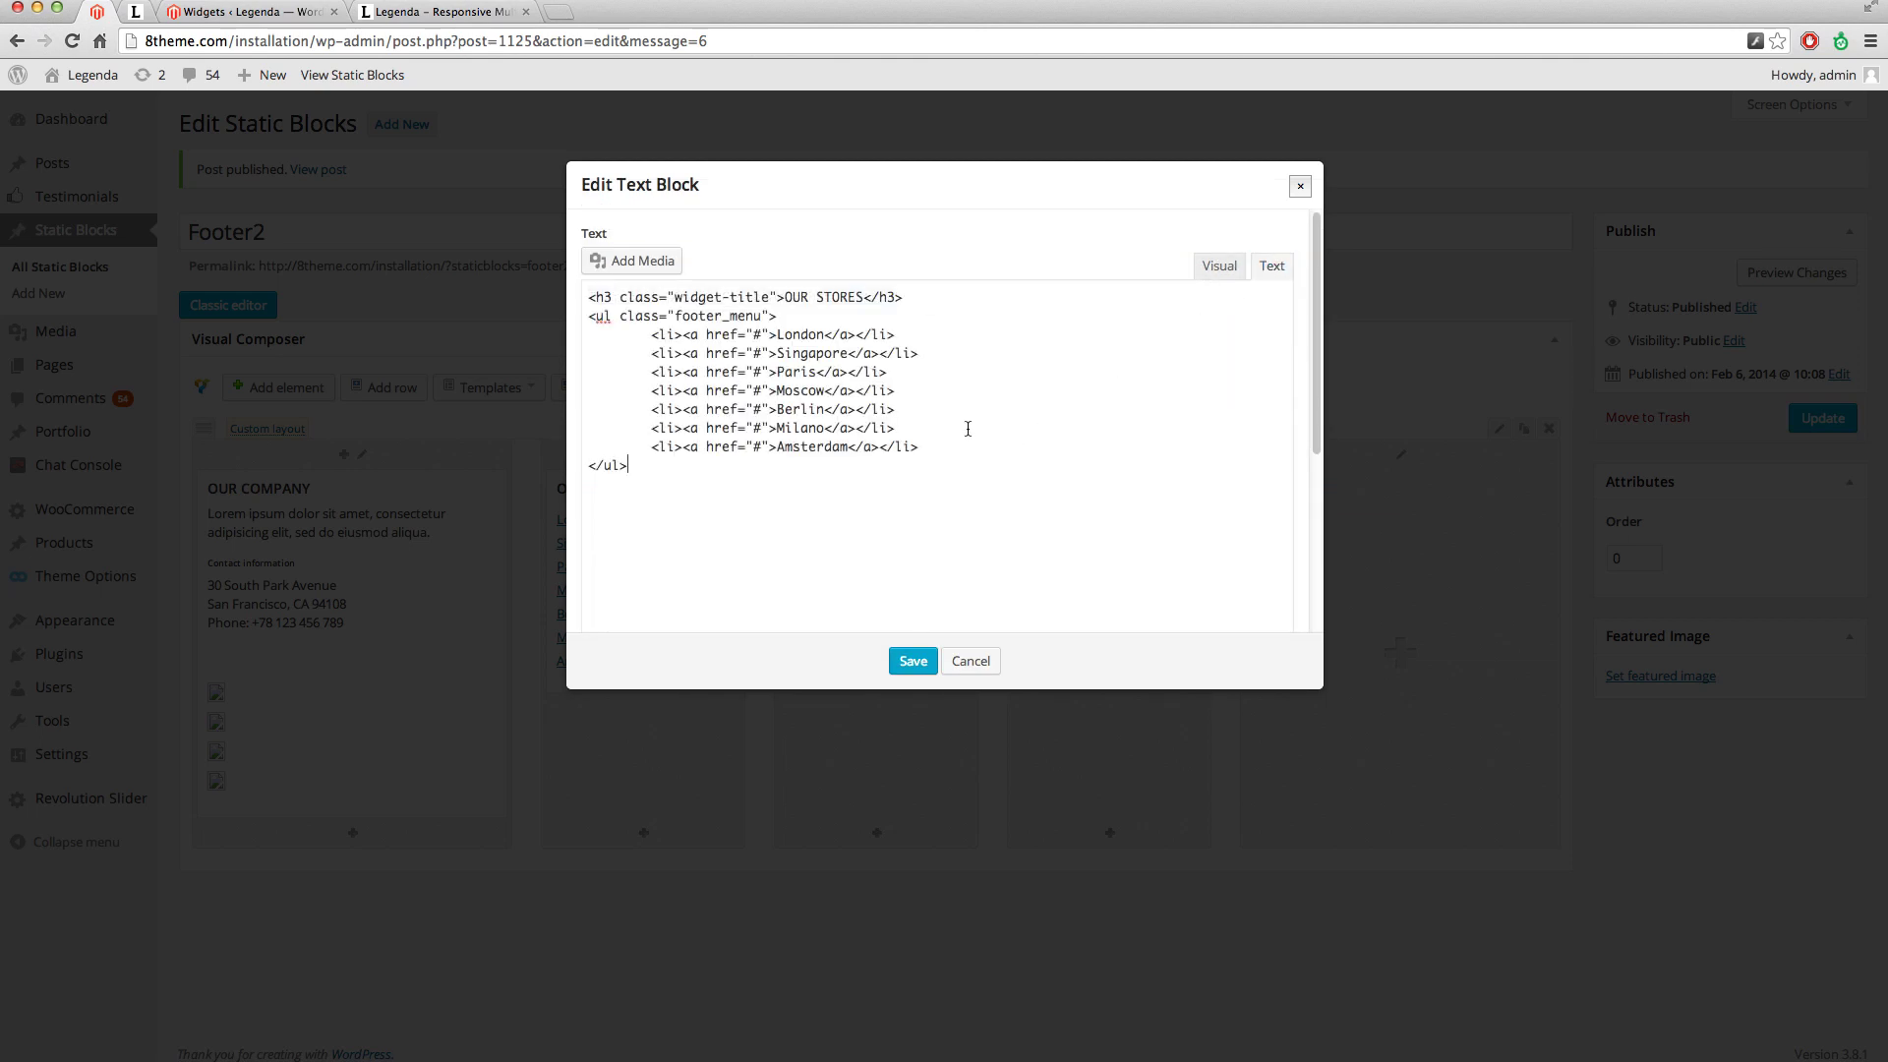
{"action": "left_click", "coordinate": [912, 661]}
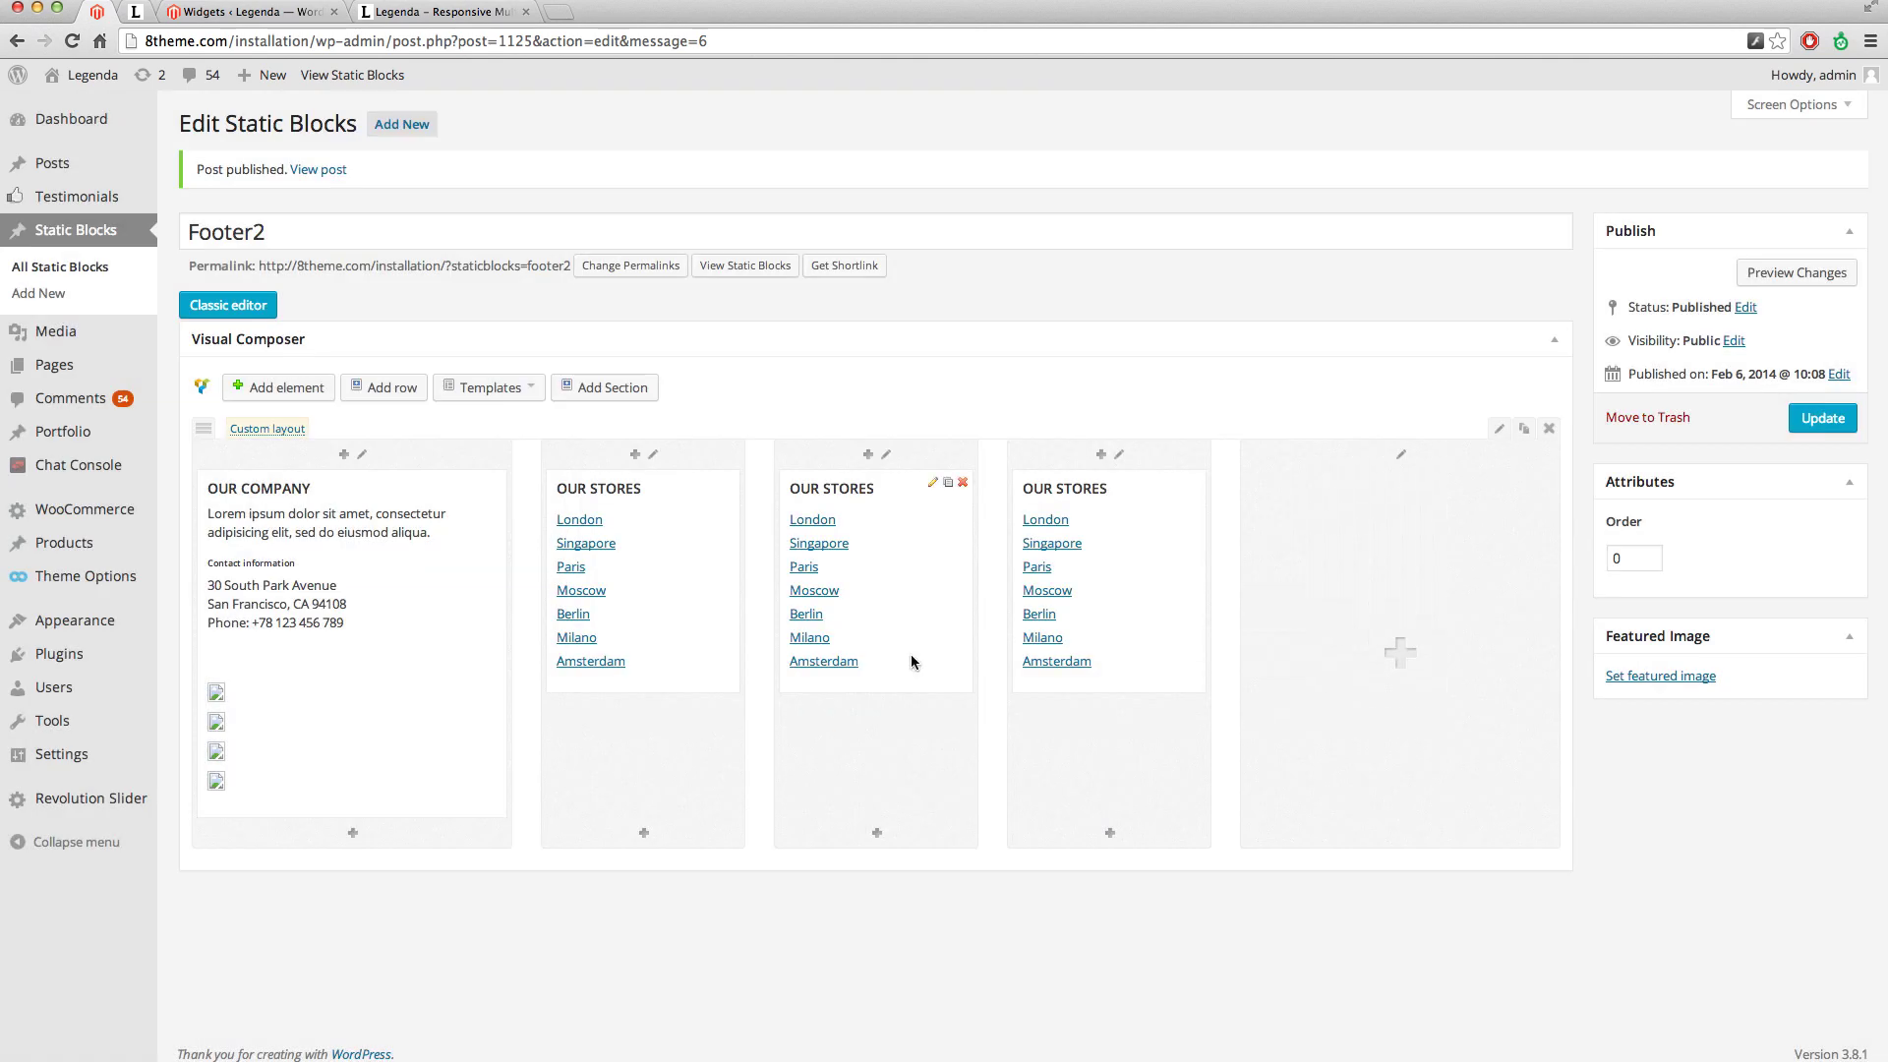
{"action": "left_click", "coordinate": [1399, 649]}
Output the Twitter sidebar in Footer2's fifth column and update the block.
{"action": "left_click", "coordinate": [1574, 299]}
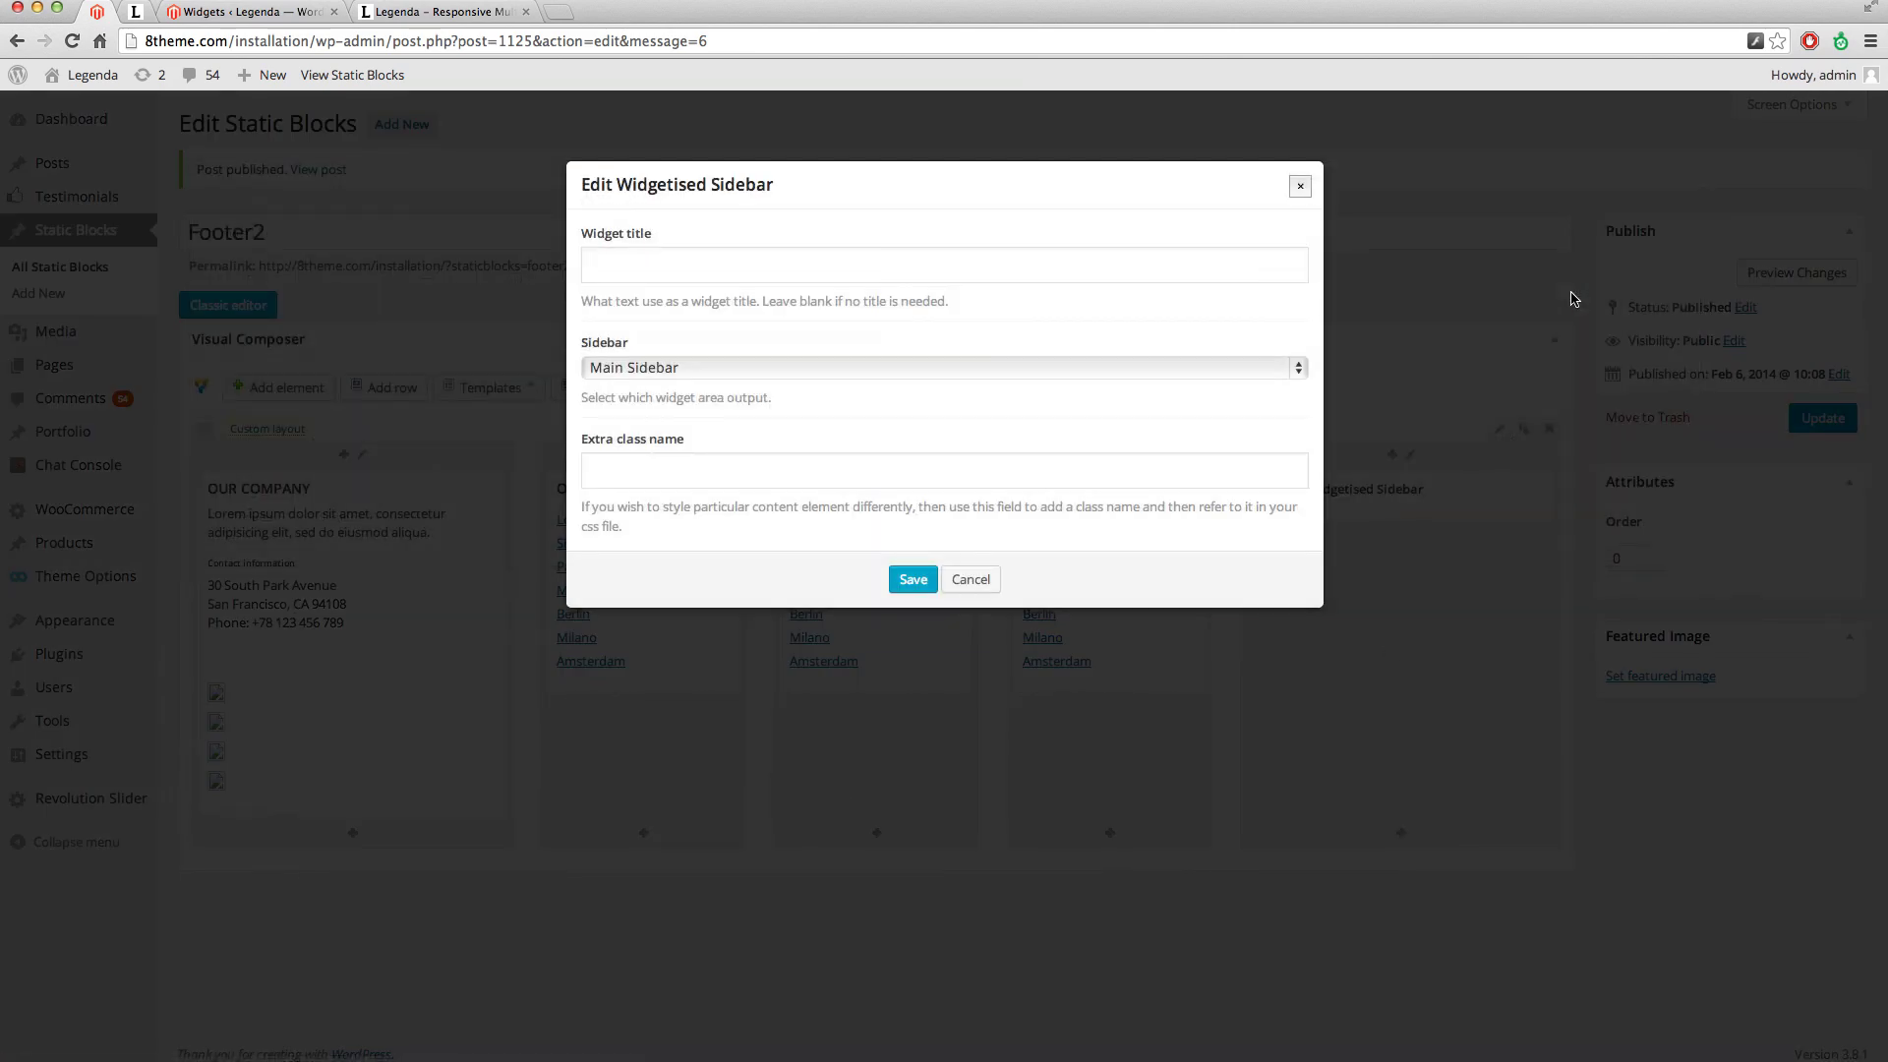
{"action": "left_click", "coordinate": [1298, 368]}
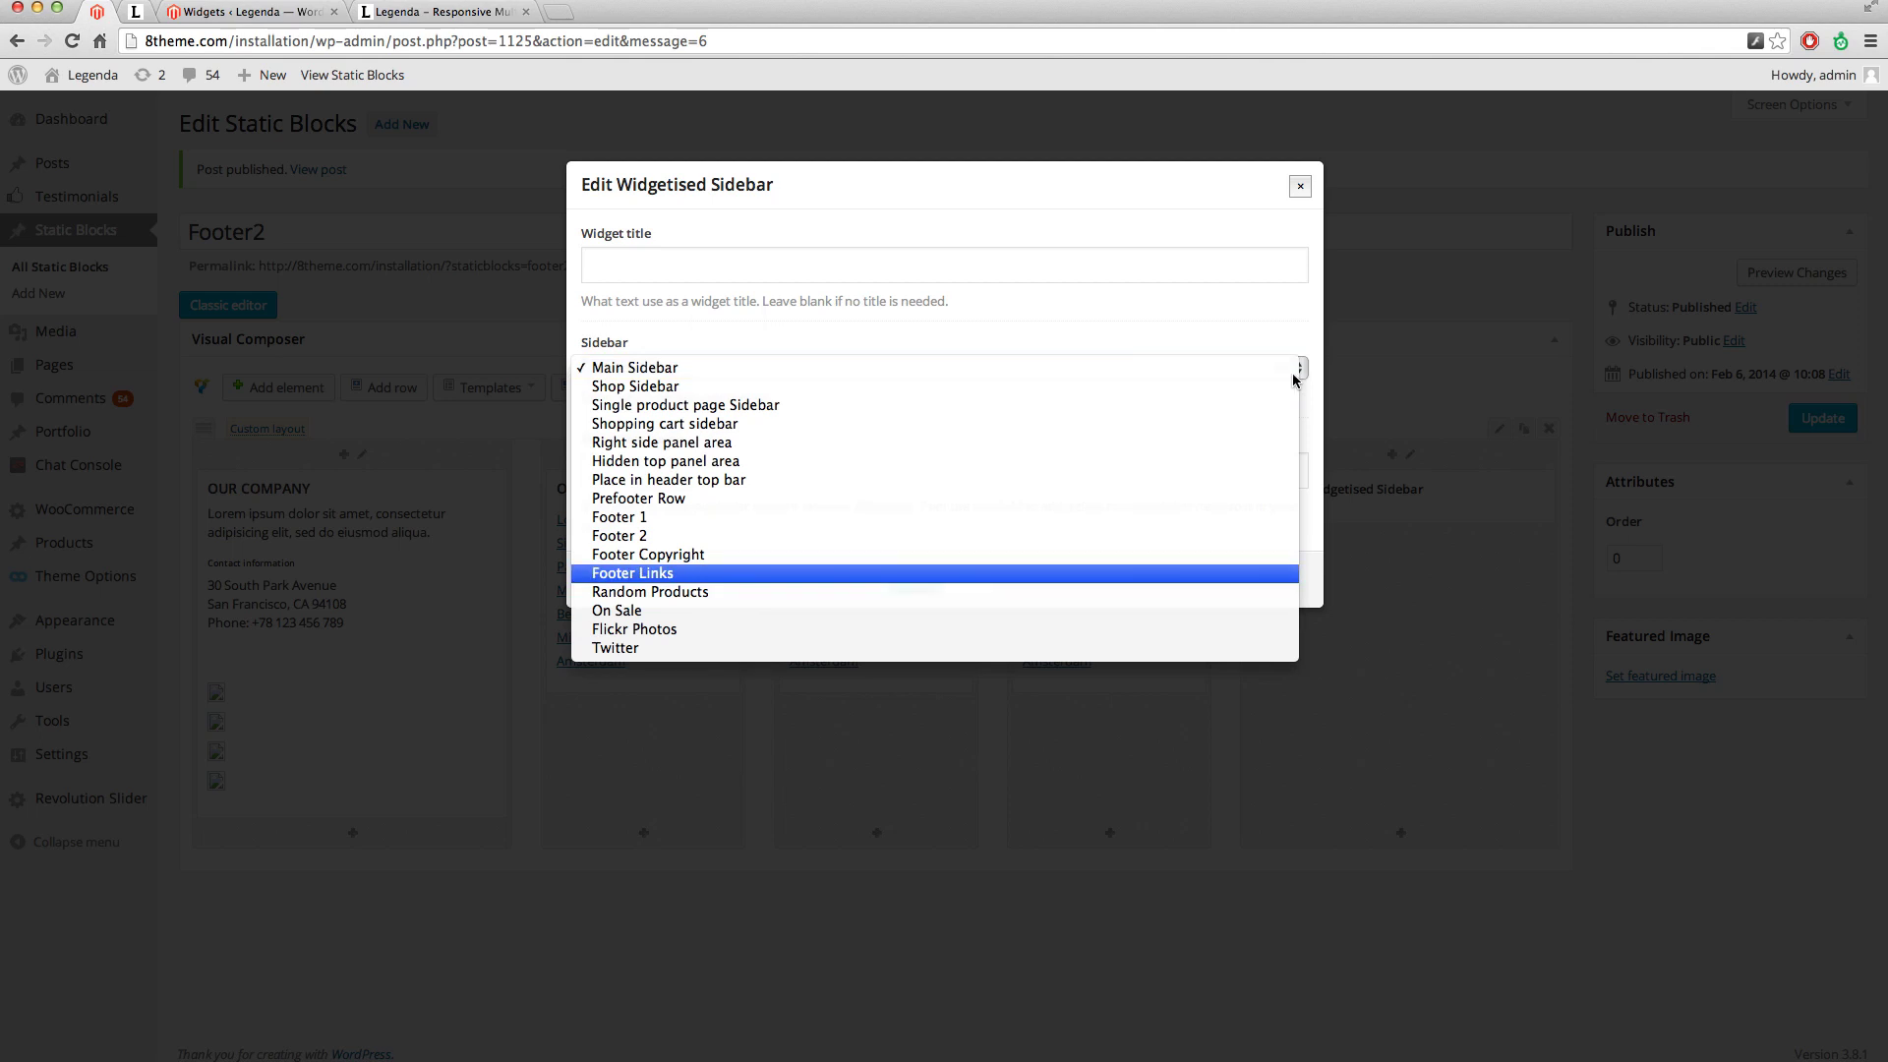
{"action": "left_click", "coordinate": [712, 646]}
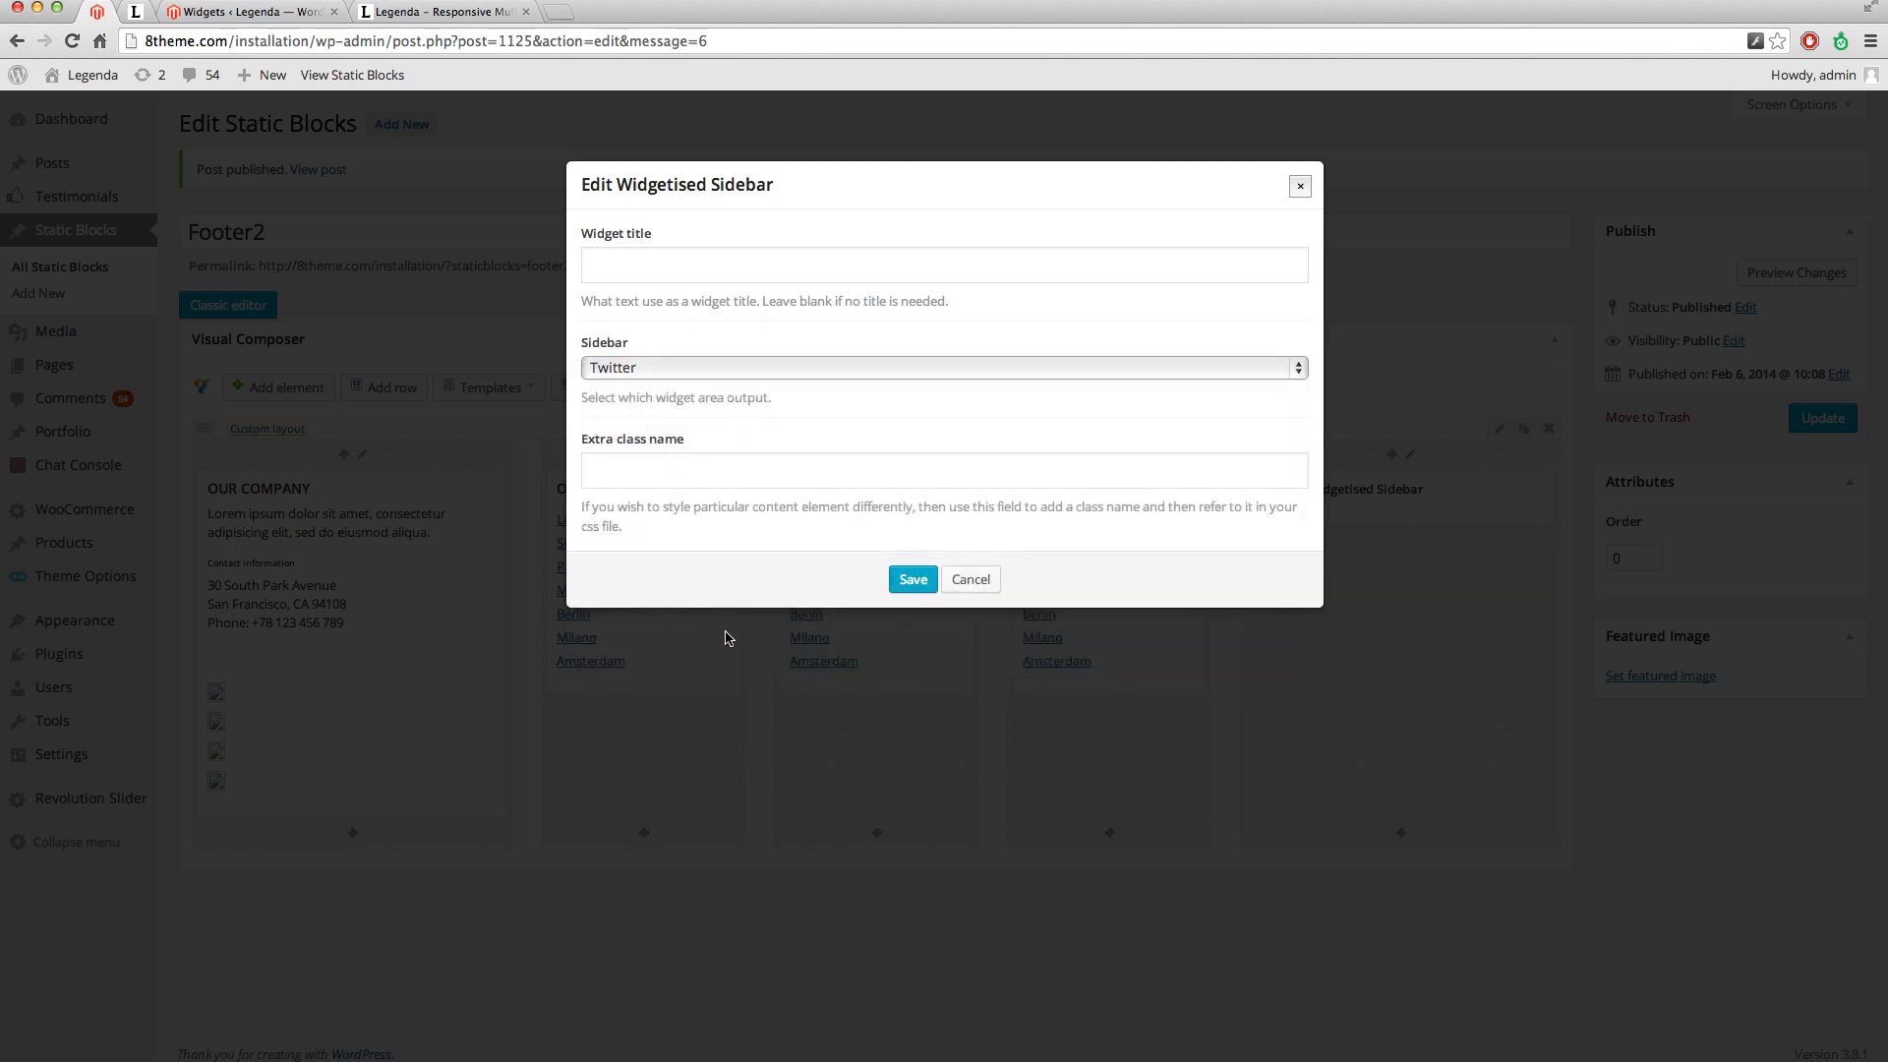
{"action": "left_click", "coordinate": [912, 580]}
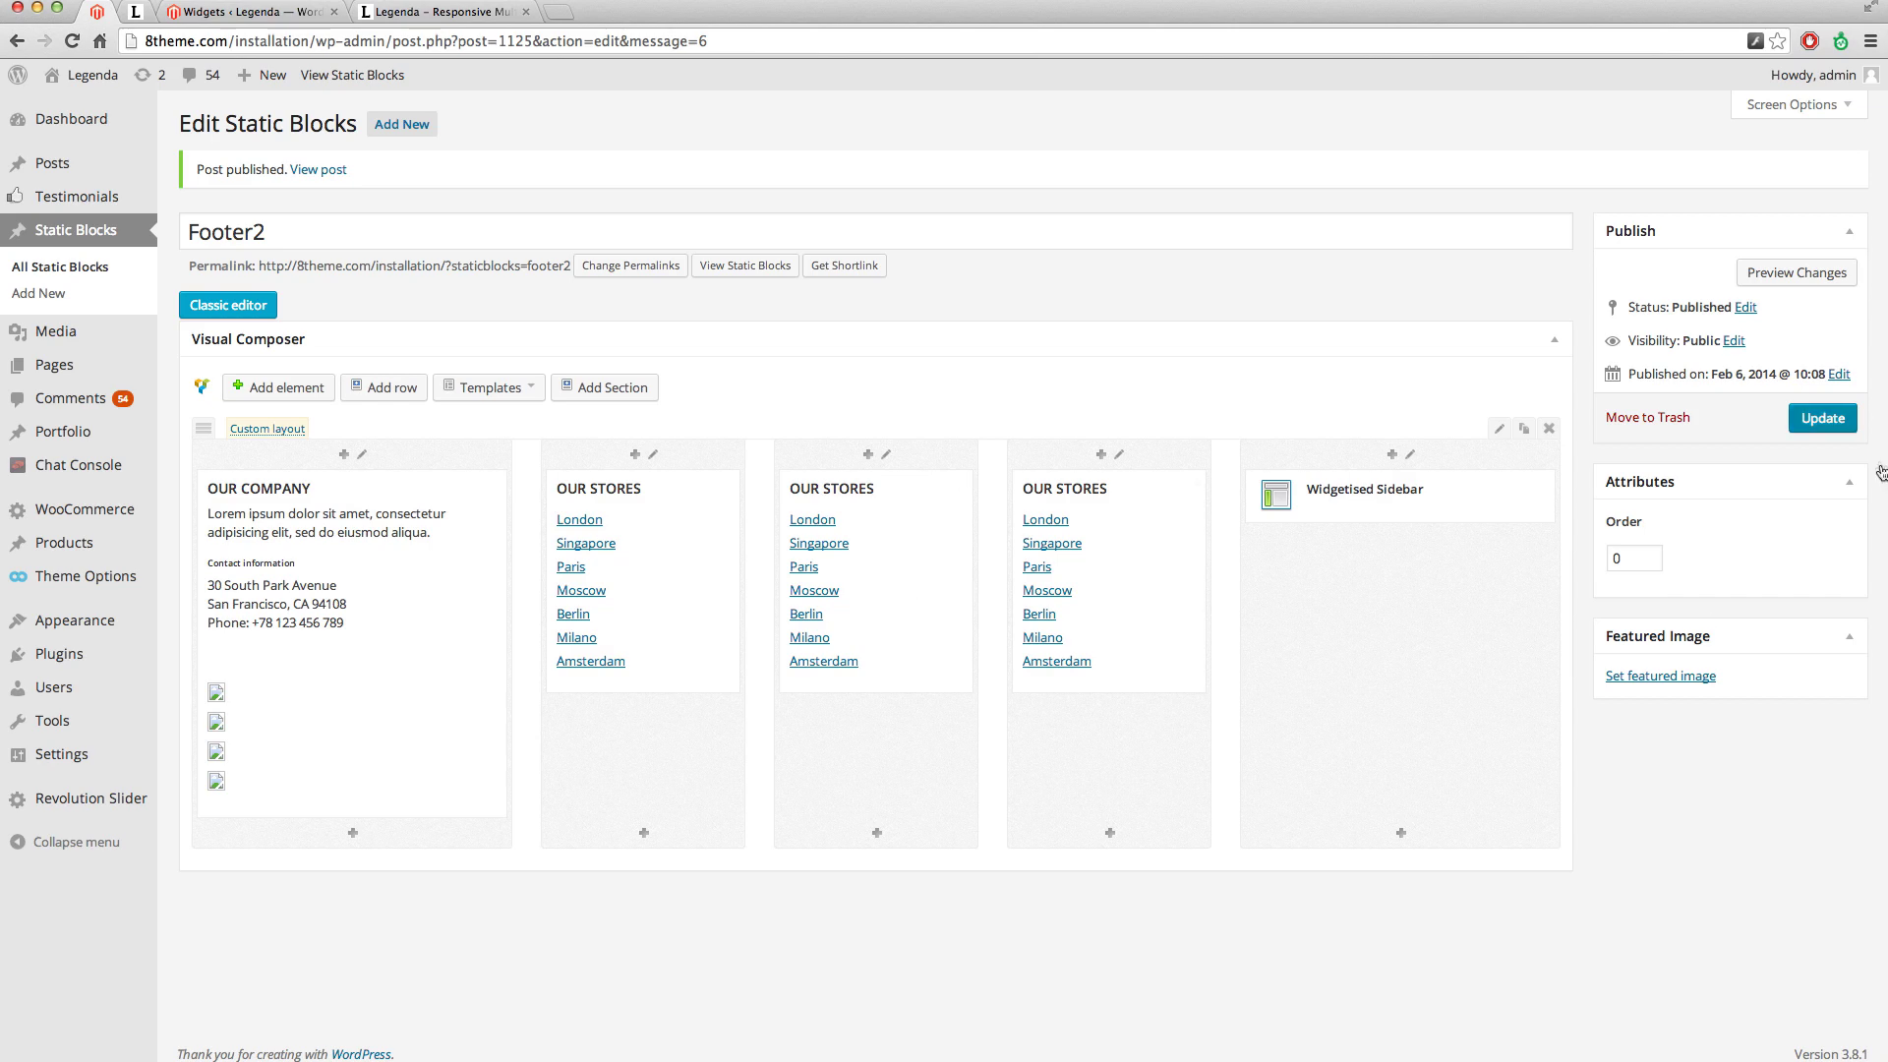
{"action": "left_click", "coordinate": [1826, 421]}
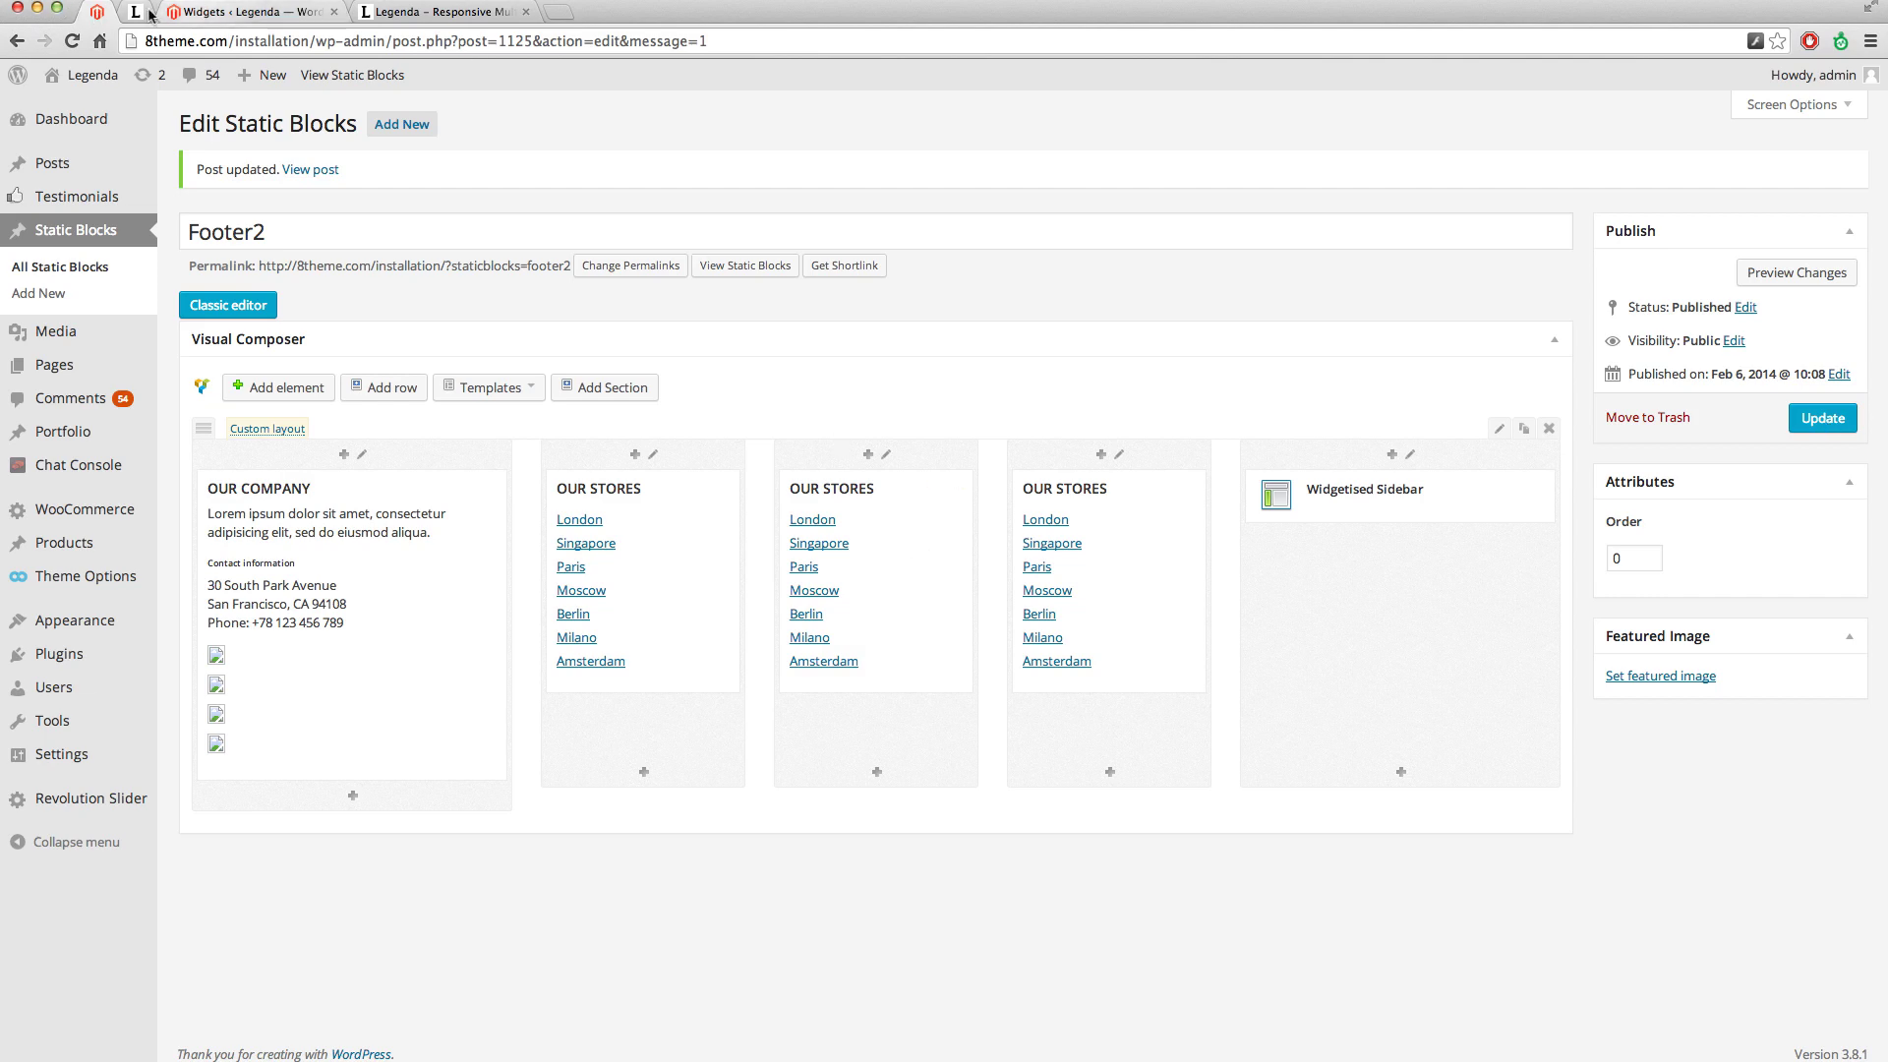
{"action": "left_click", "coordinate": [197, 11]}
{"action": "scroll", "coordinate": [1531, 677], "scroll_direction": "up", "scroll_amount": 5}
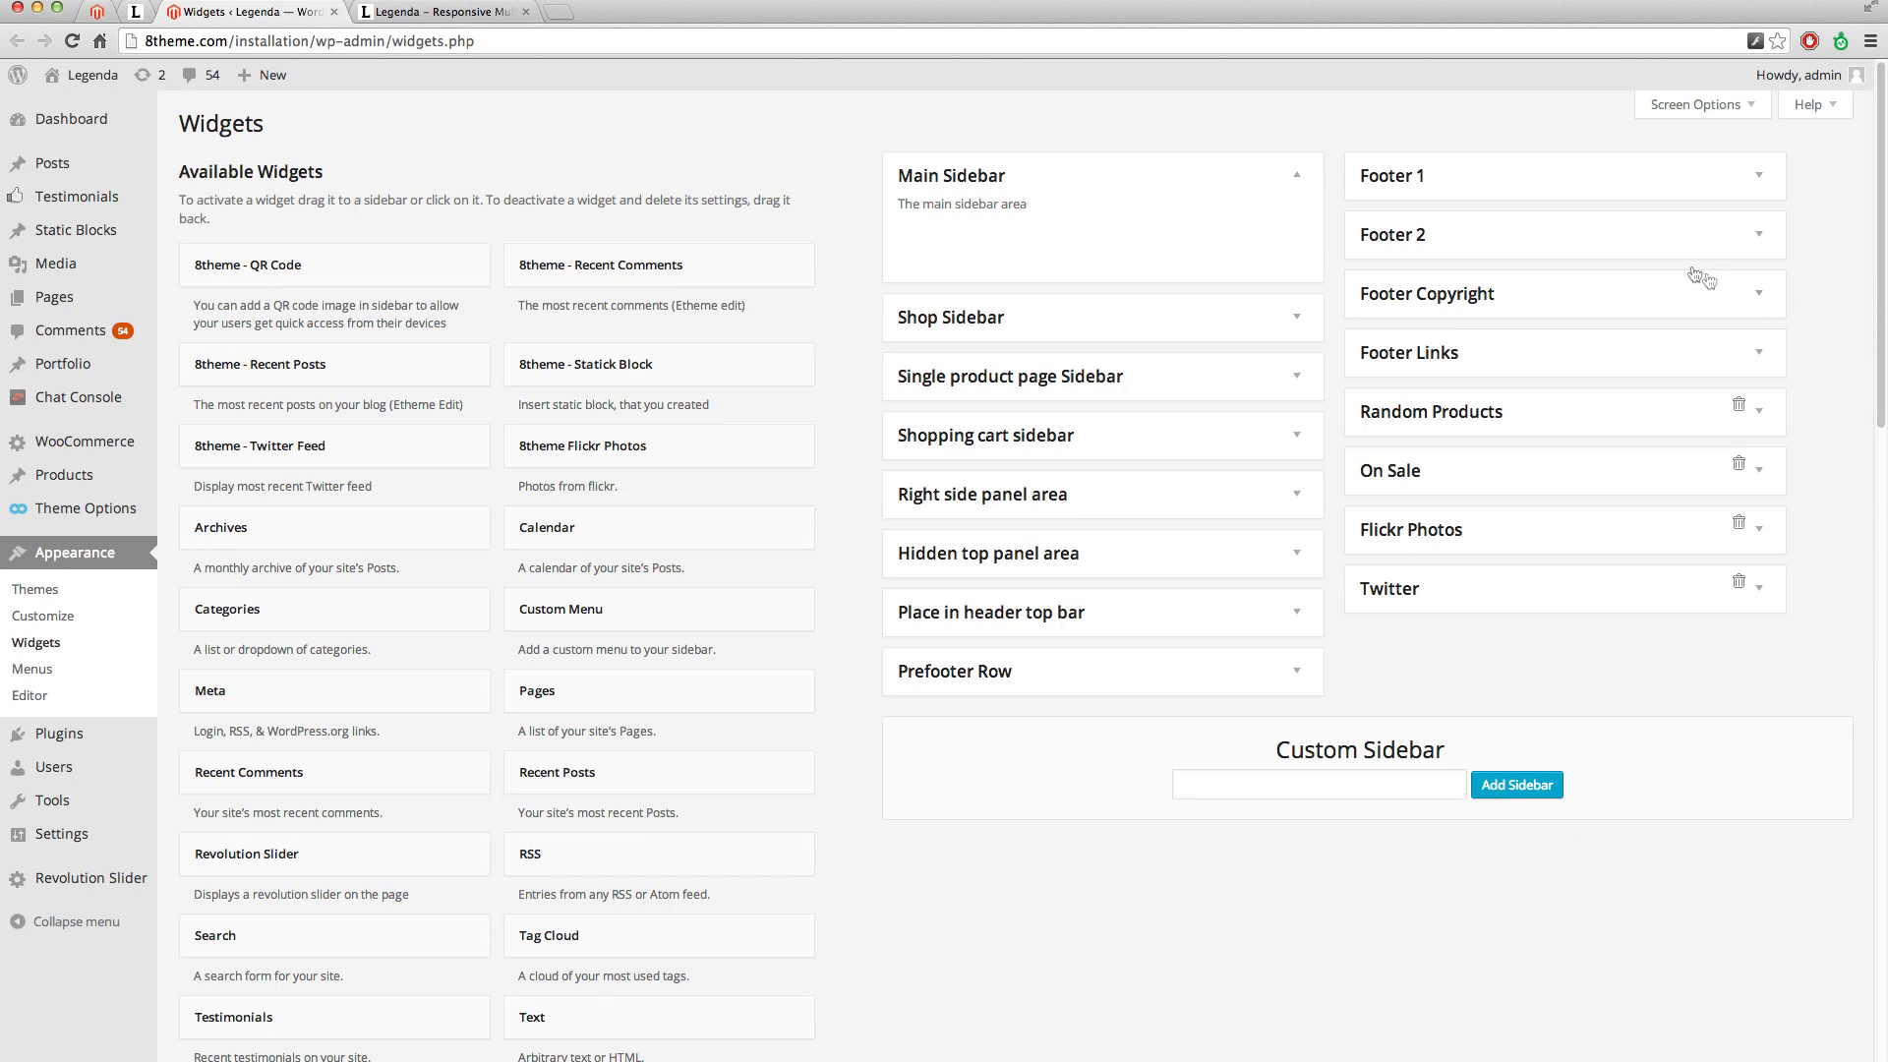
Add an 8theme static block widget to Footer 1 showing the Footer1 block, and save it.
{"action": "left_click", "coordinate": [1607, 184]}
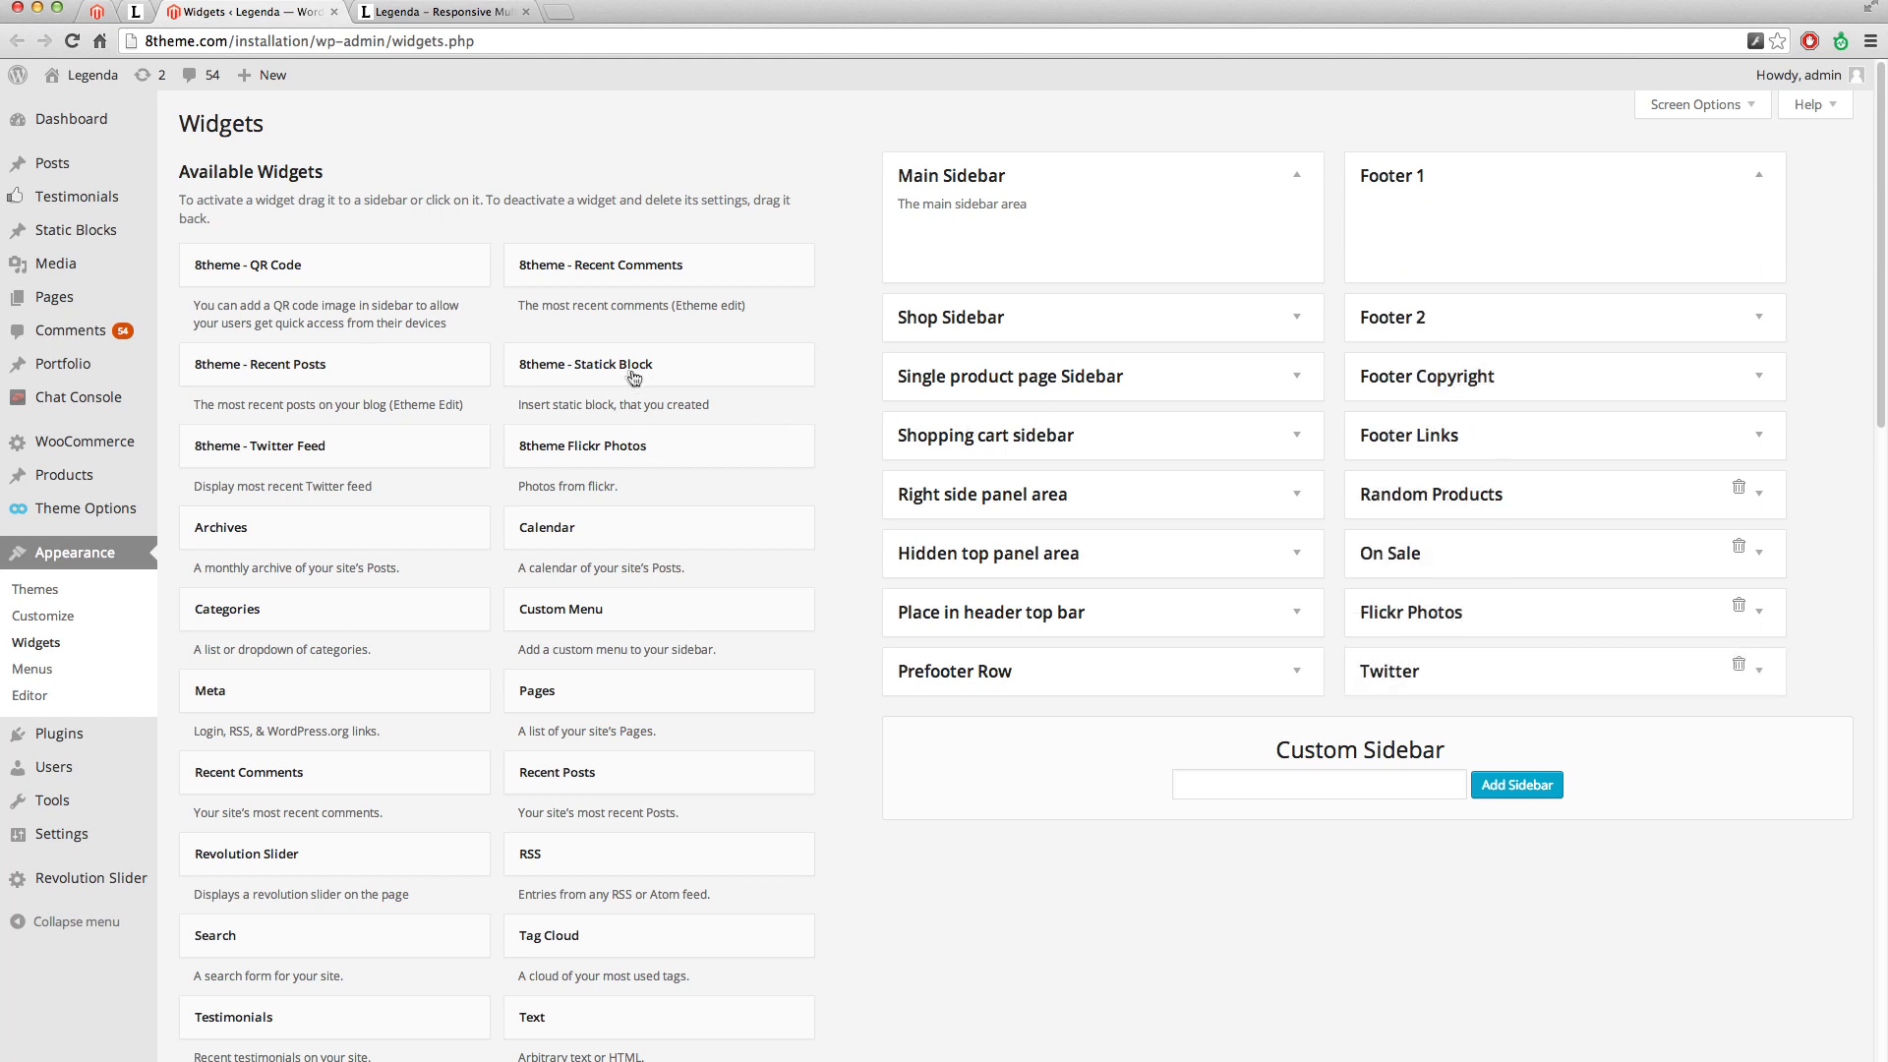
{"action": "left_click_drag", "start_coordinate": [648, 377], "coordinate": [1537, 242]}
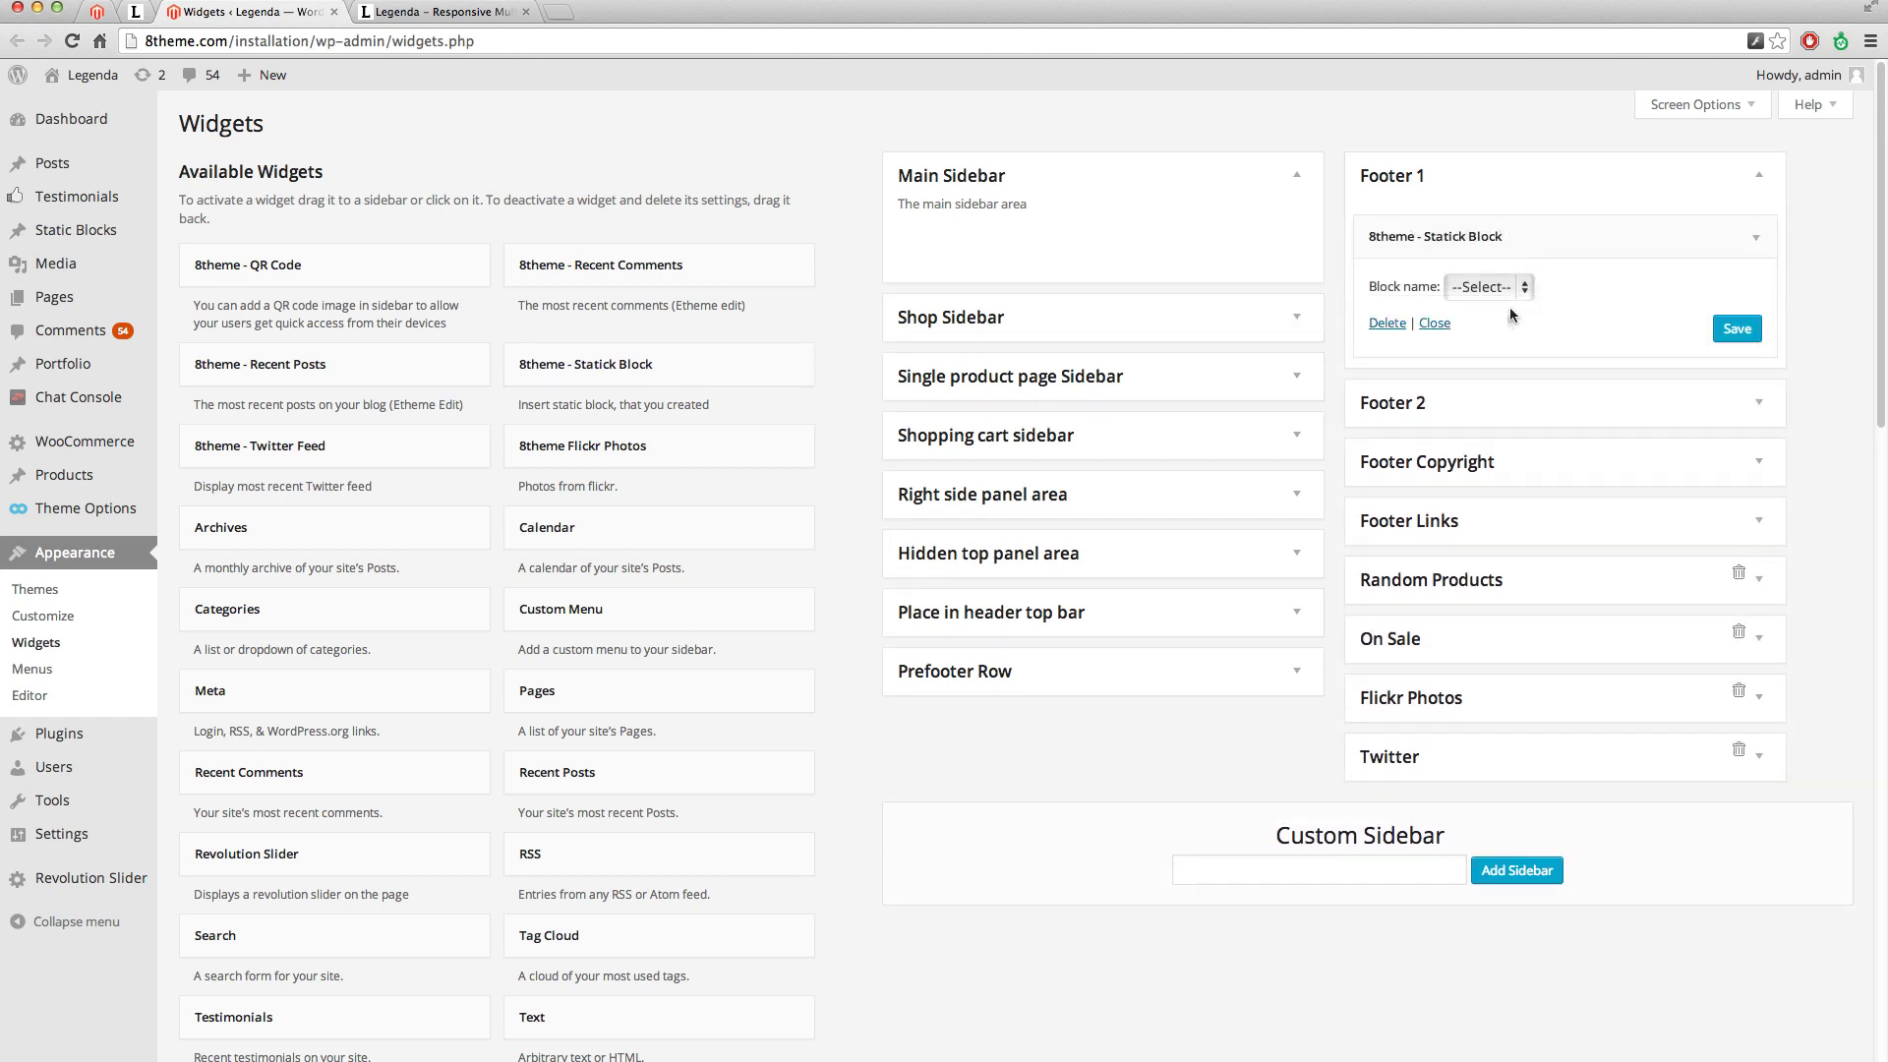
{"action": "left_click", "coordinate": [1524, 287]}
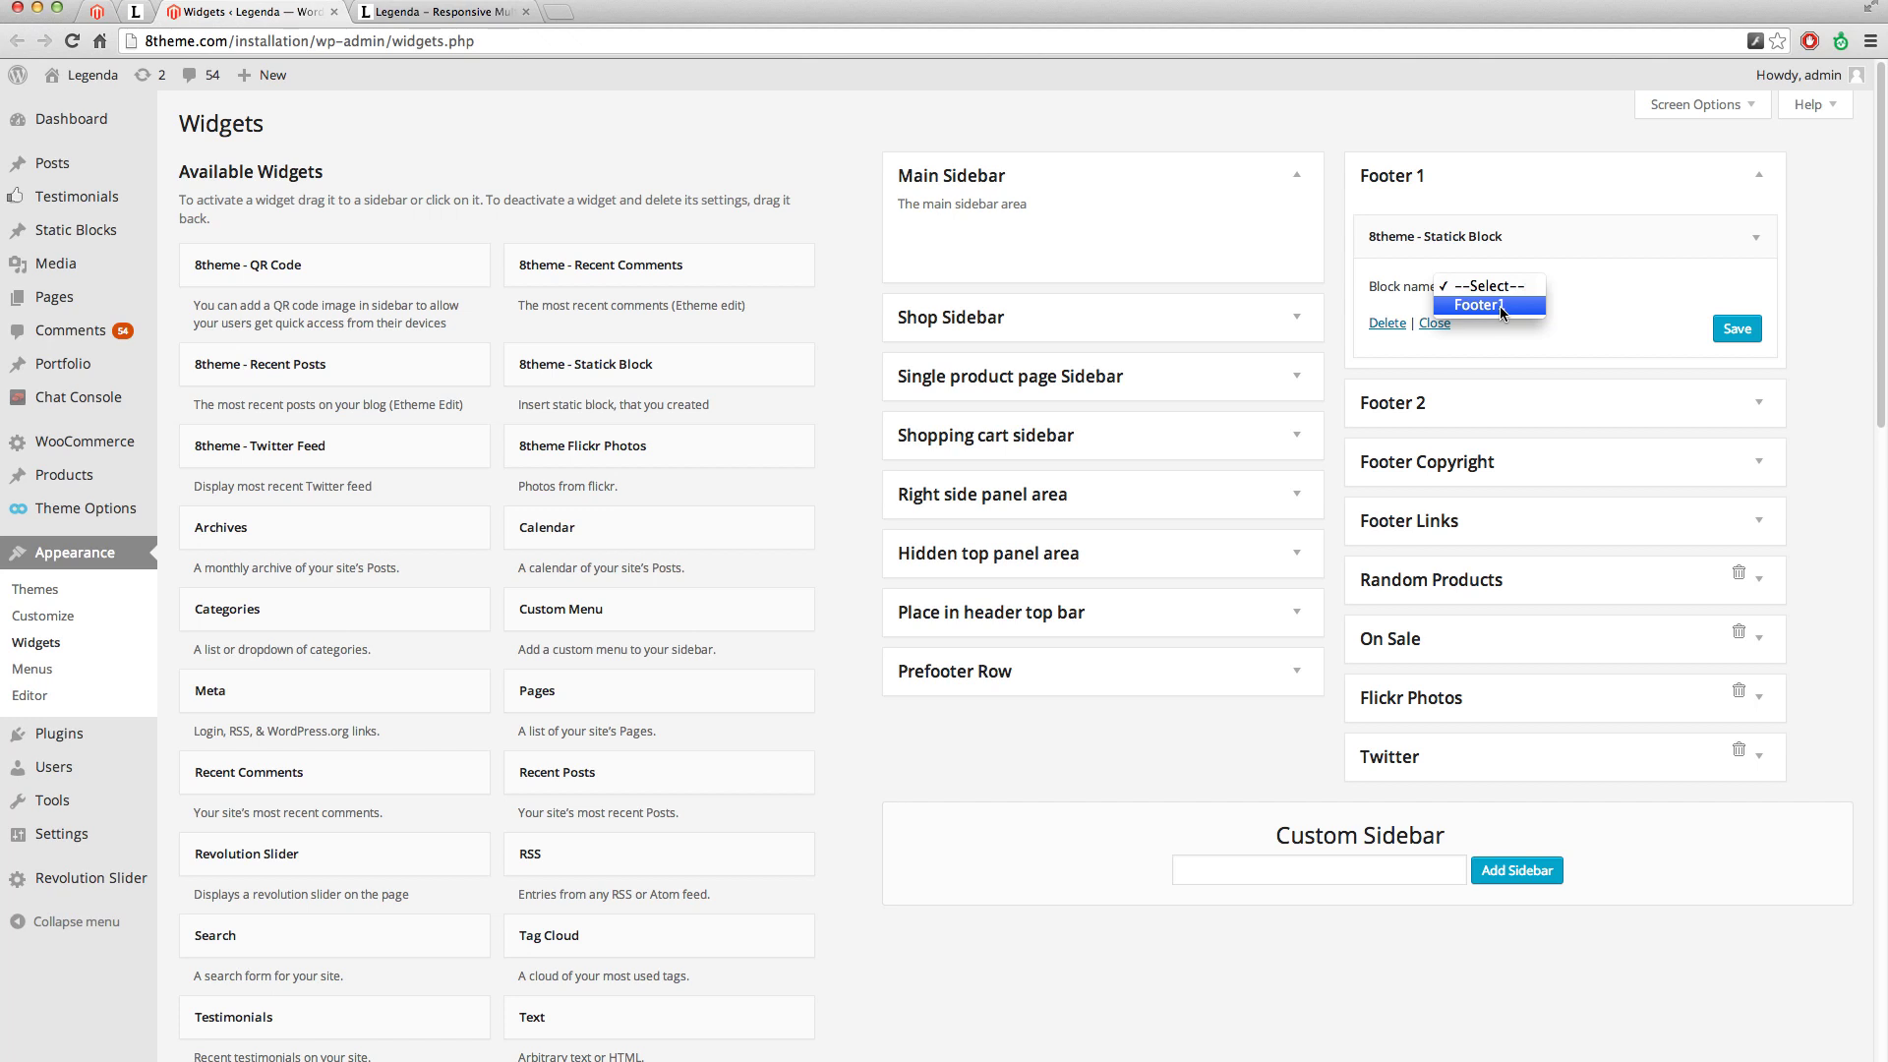
{"action": "left_click", "coordinate": [1501, 306]}
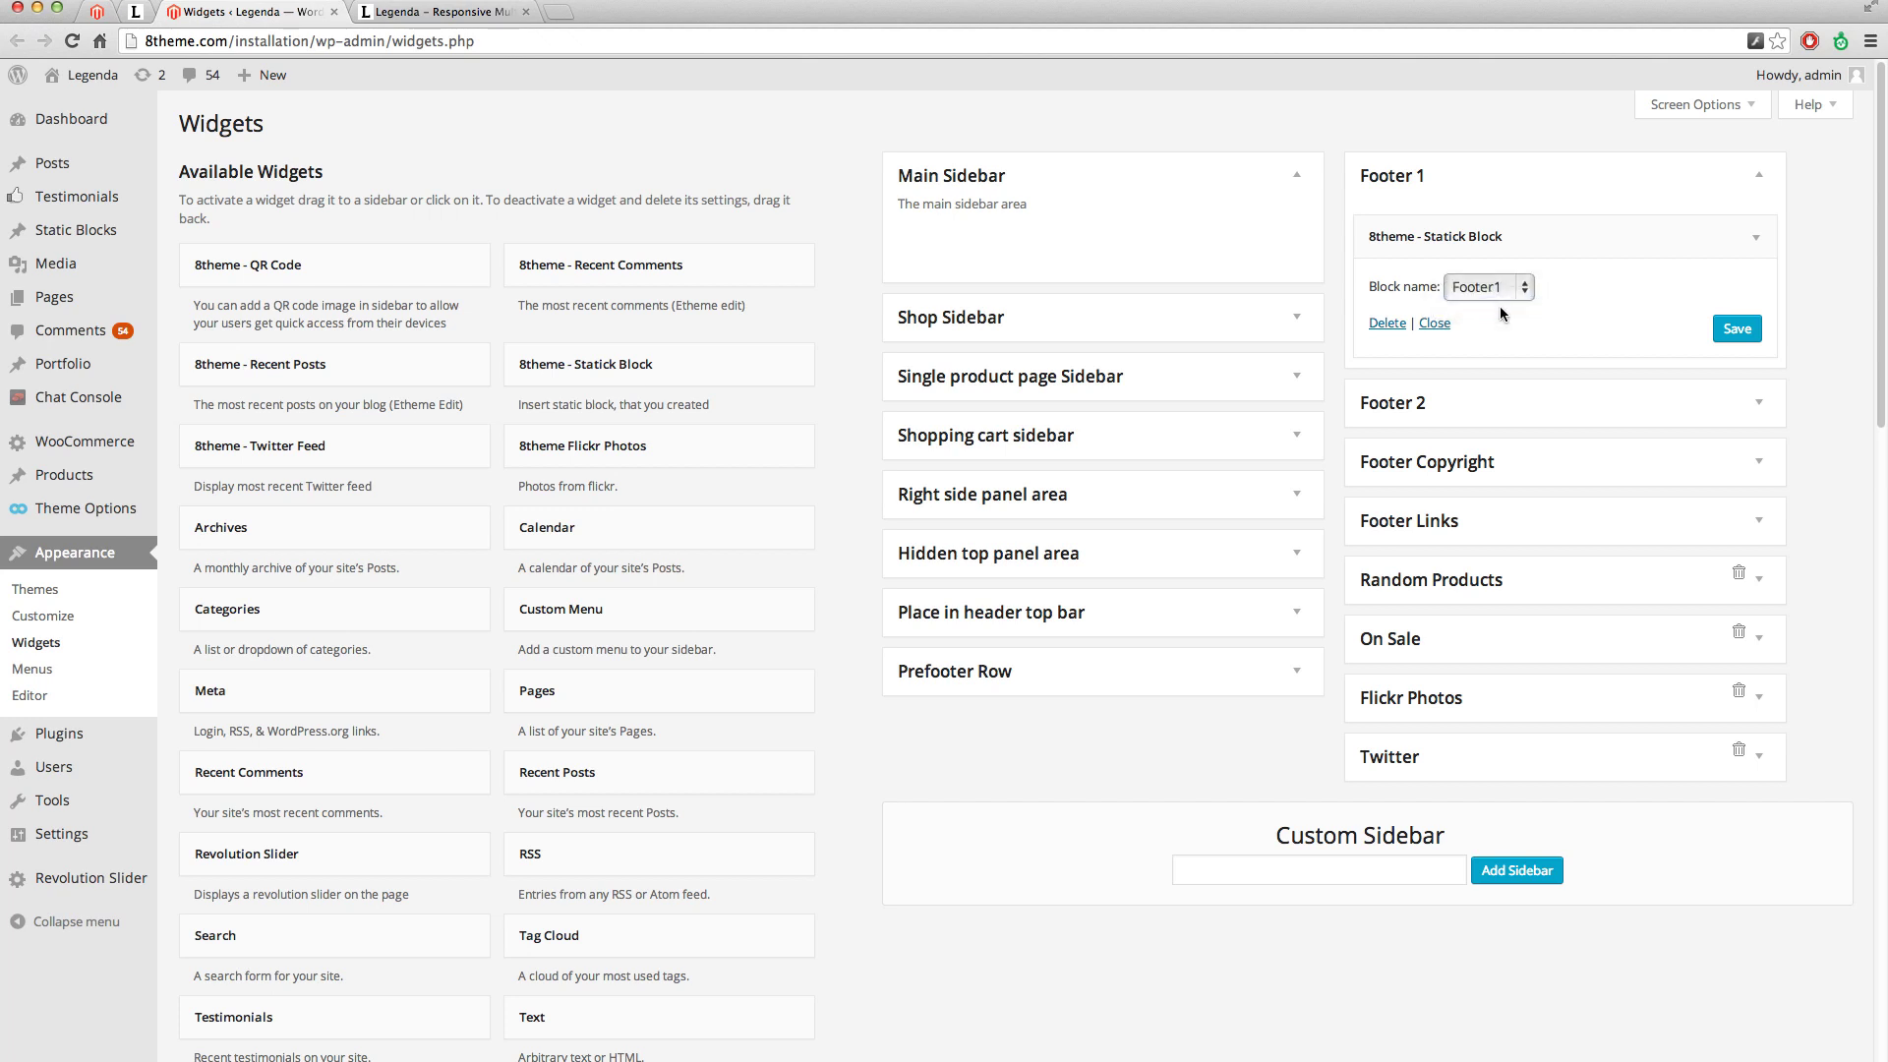
{"action": "left_click", "coordinate": [1736, 335]}
{"action": "left_click", "coordinate": [1760, 174]}
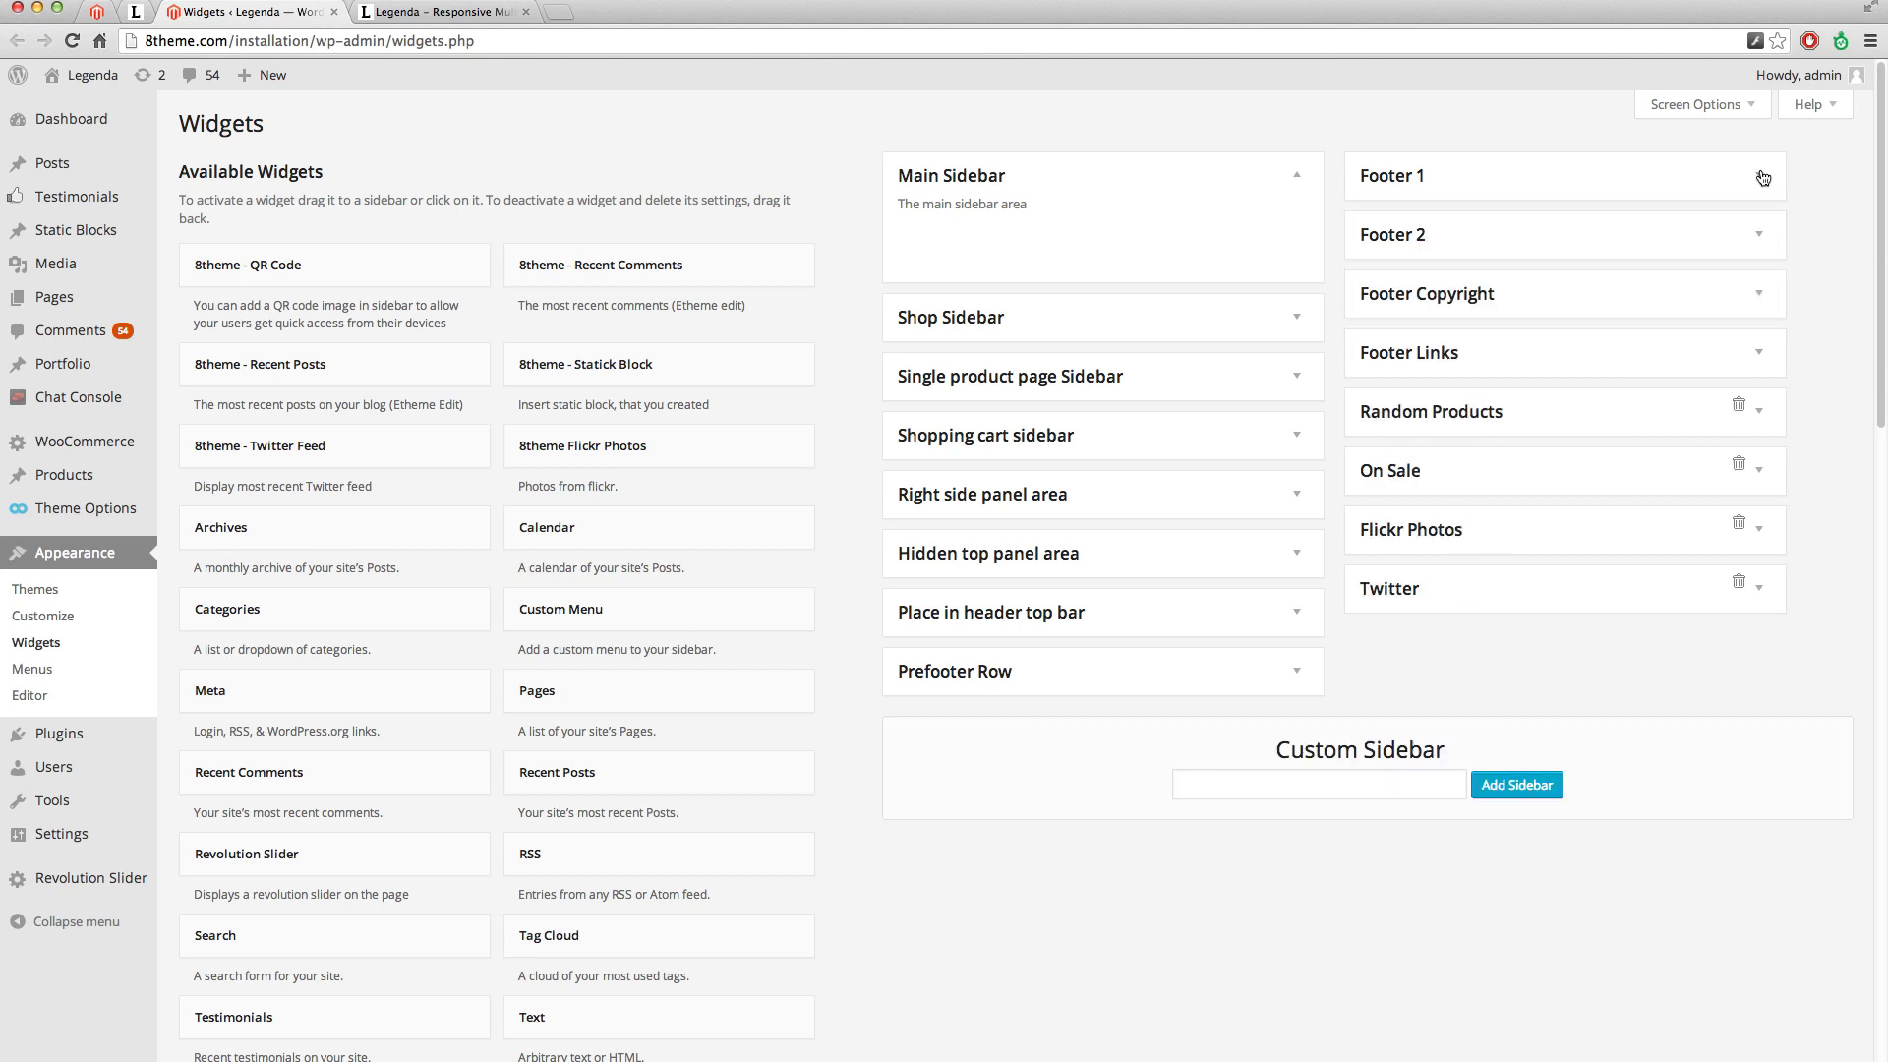
Add a second static block widget to Footer 2 set to the Footer2 block, and save it.
{"action": "left_click", "coordinate": [1760, 234]}
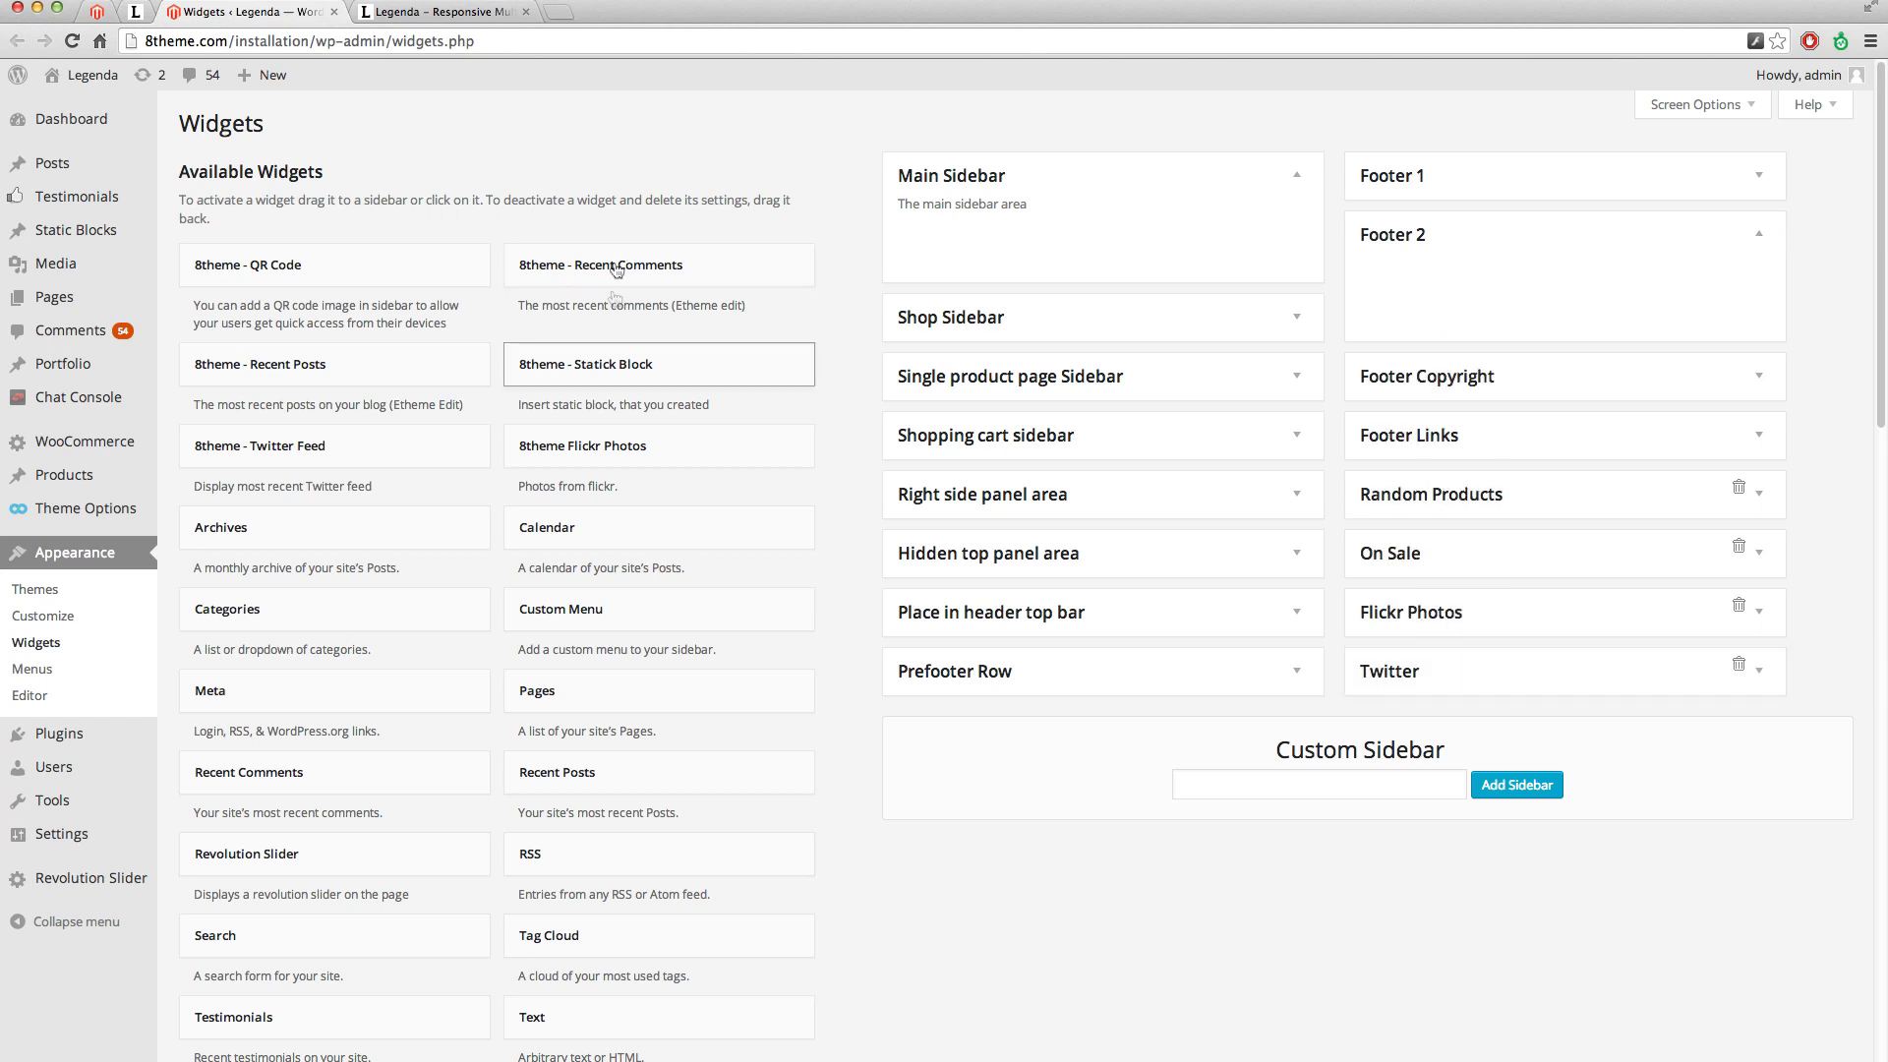
{"action": "left_click_drag", "start_coordinate": [611, 372], "coordinate": [1465, 297]}
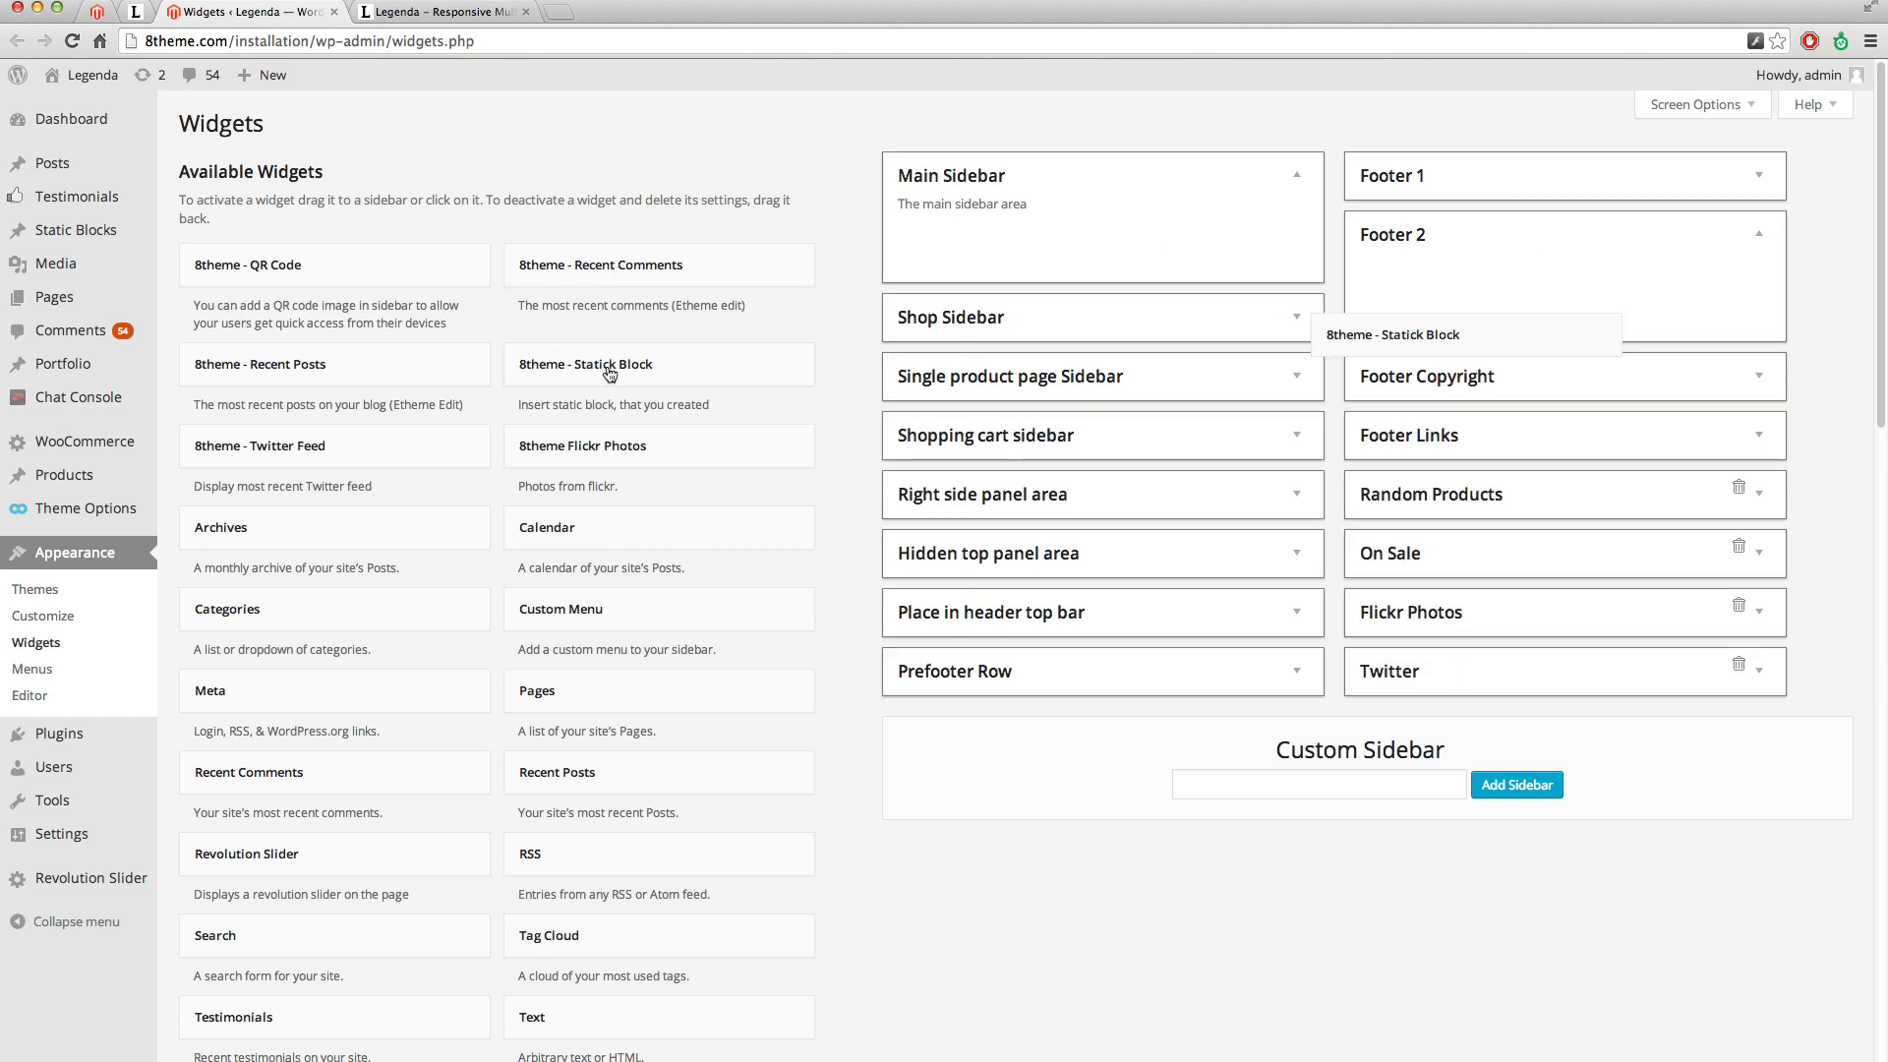
{"action": "left_click", "coordinate": [1490, 345]}
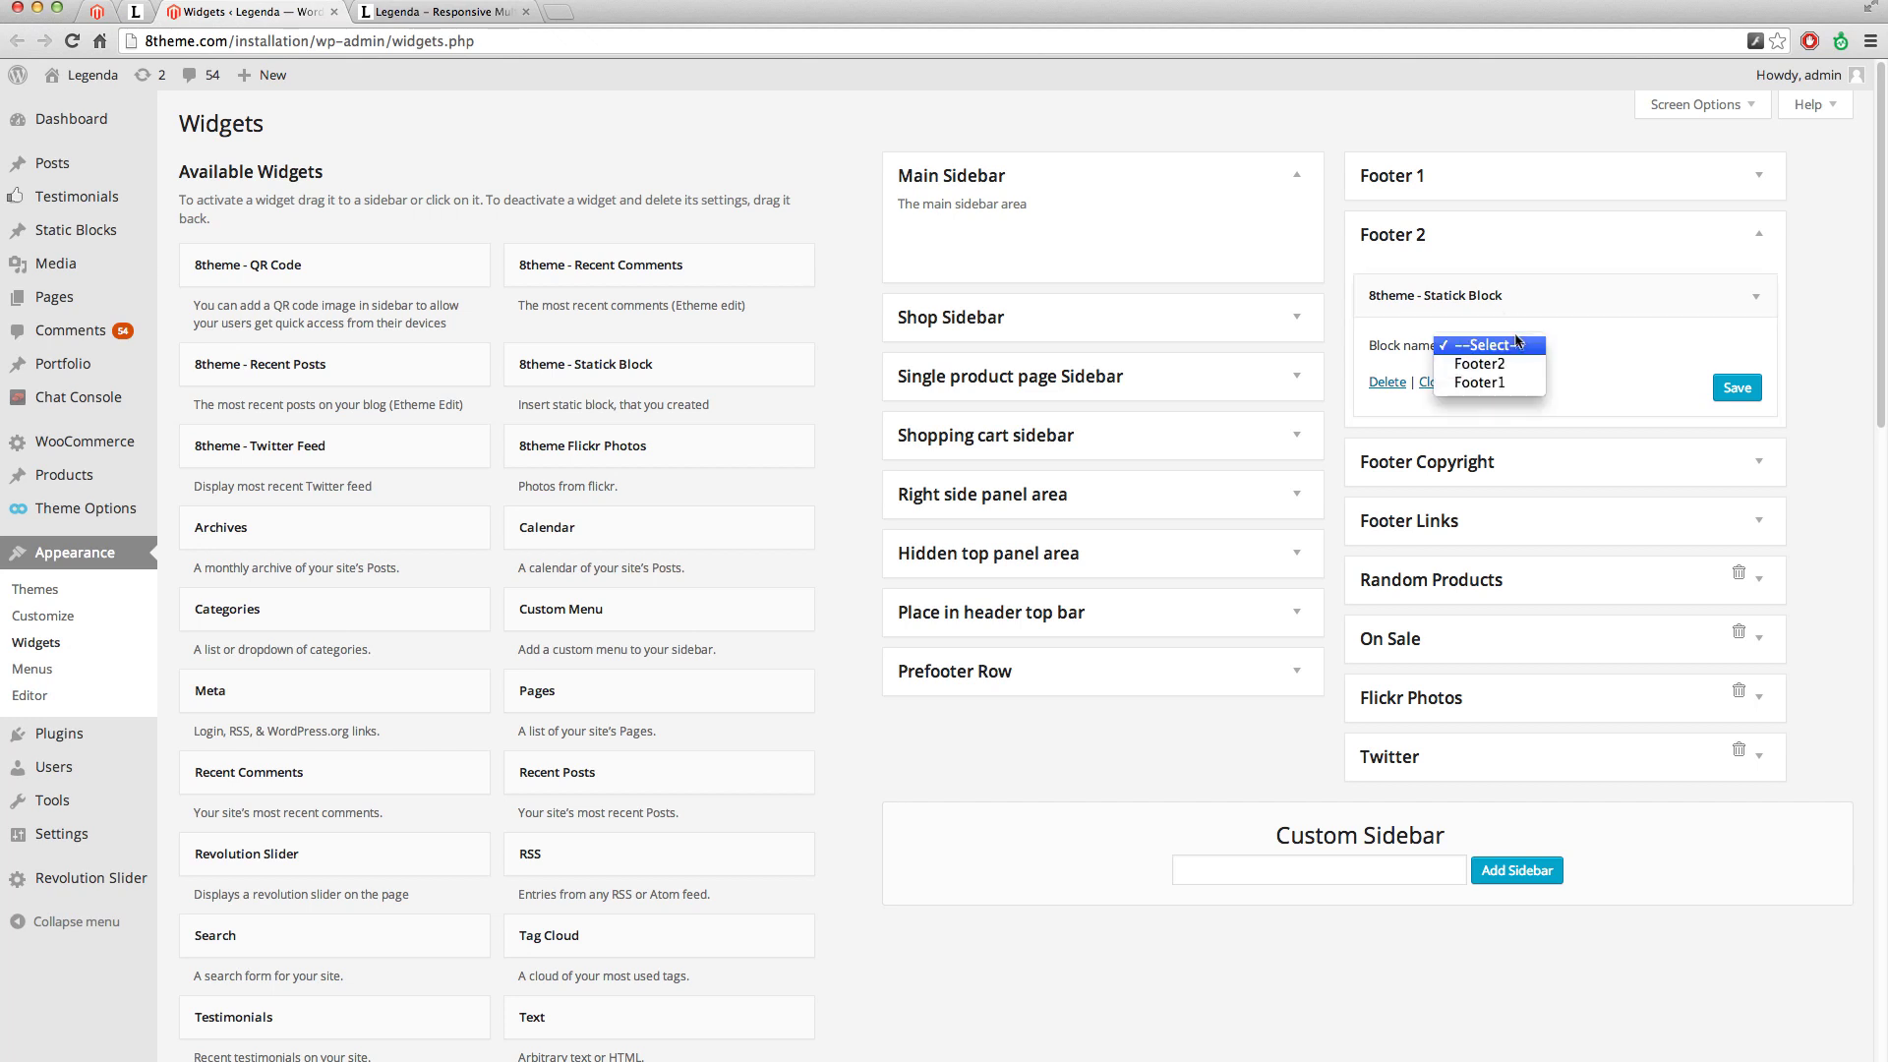
{"action": "left_click", "coordinate": [1499, 366]}
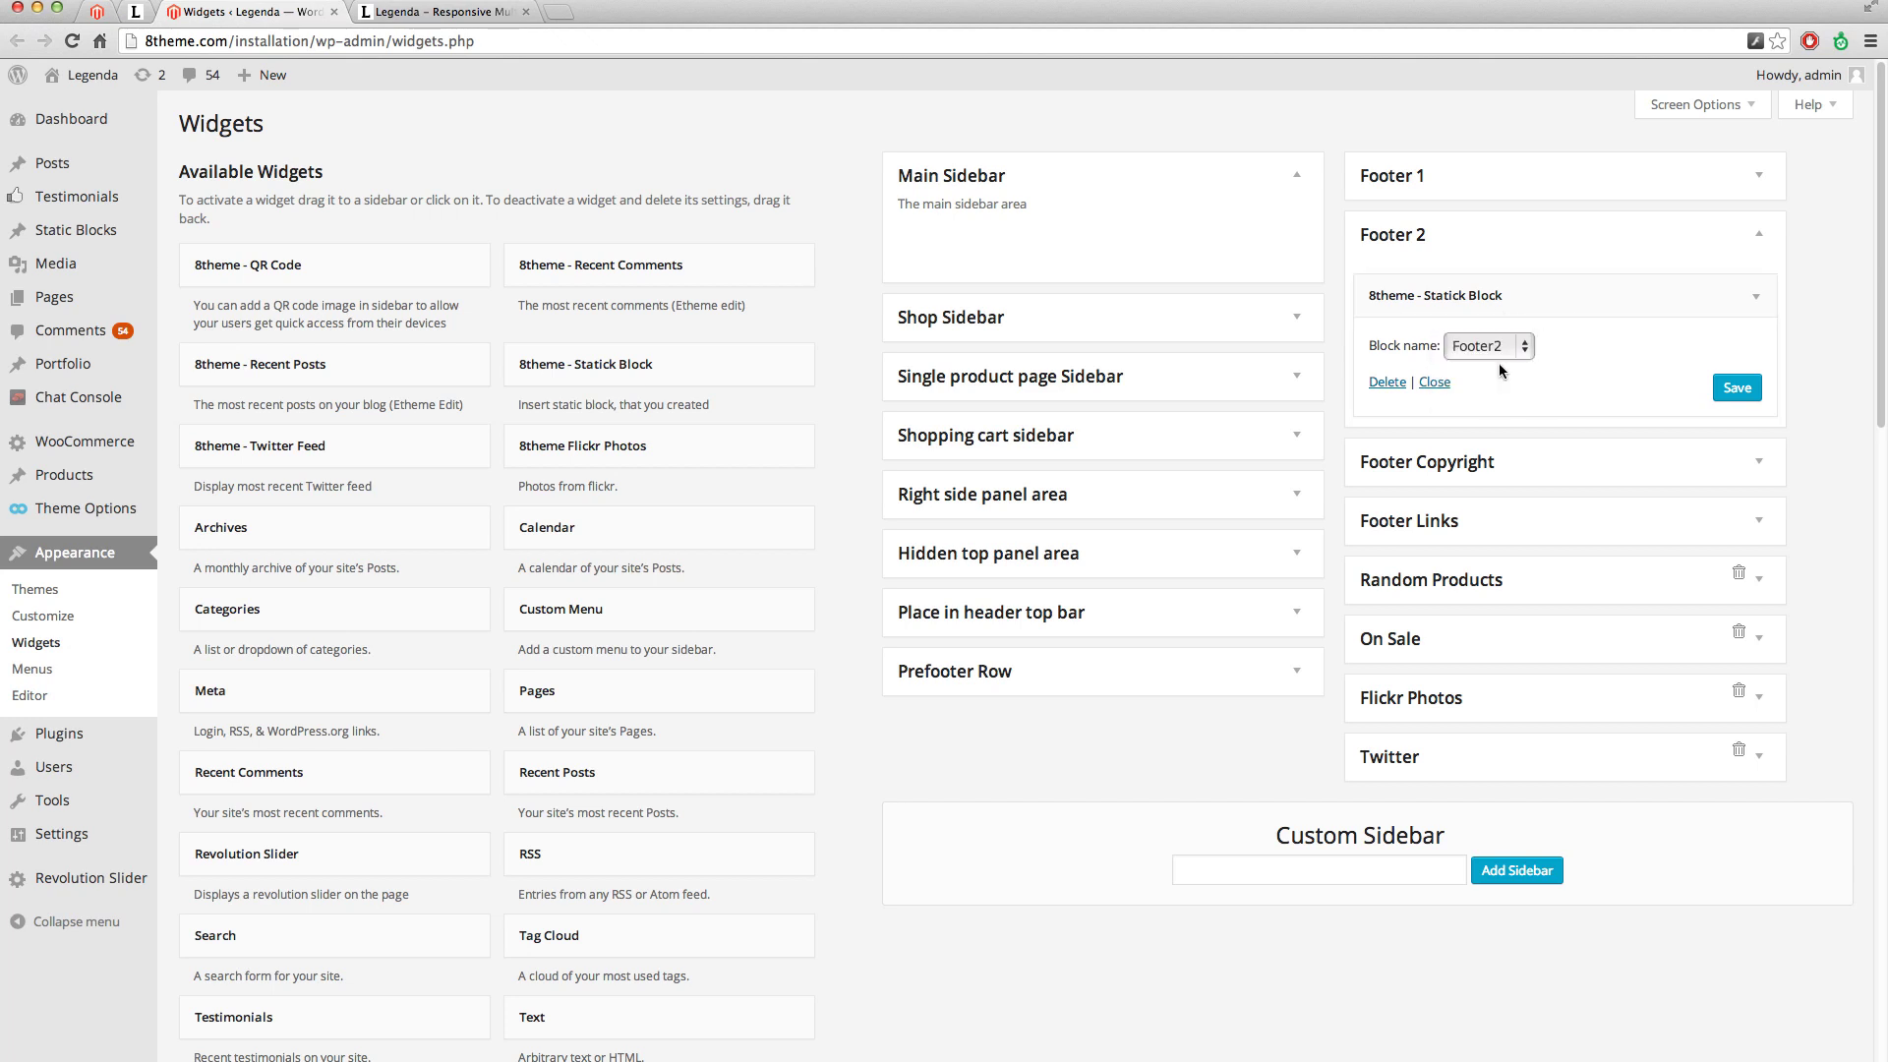
{"action": "left_click", "coordinate": [1736, 388]}
{"action": "left_click", "coordinate": [1739, 390]}
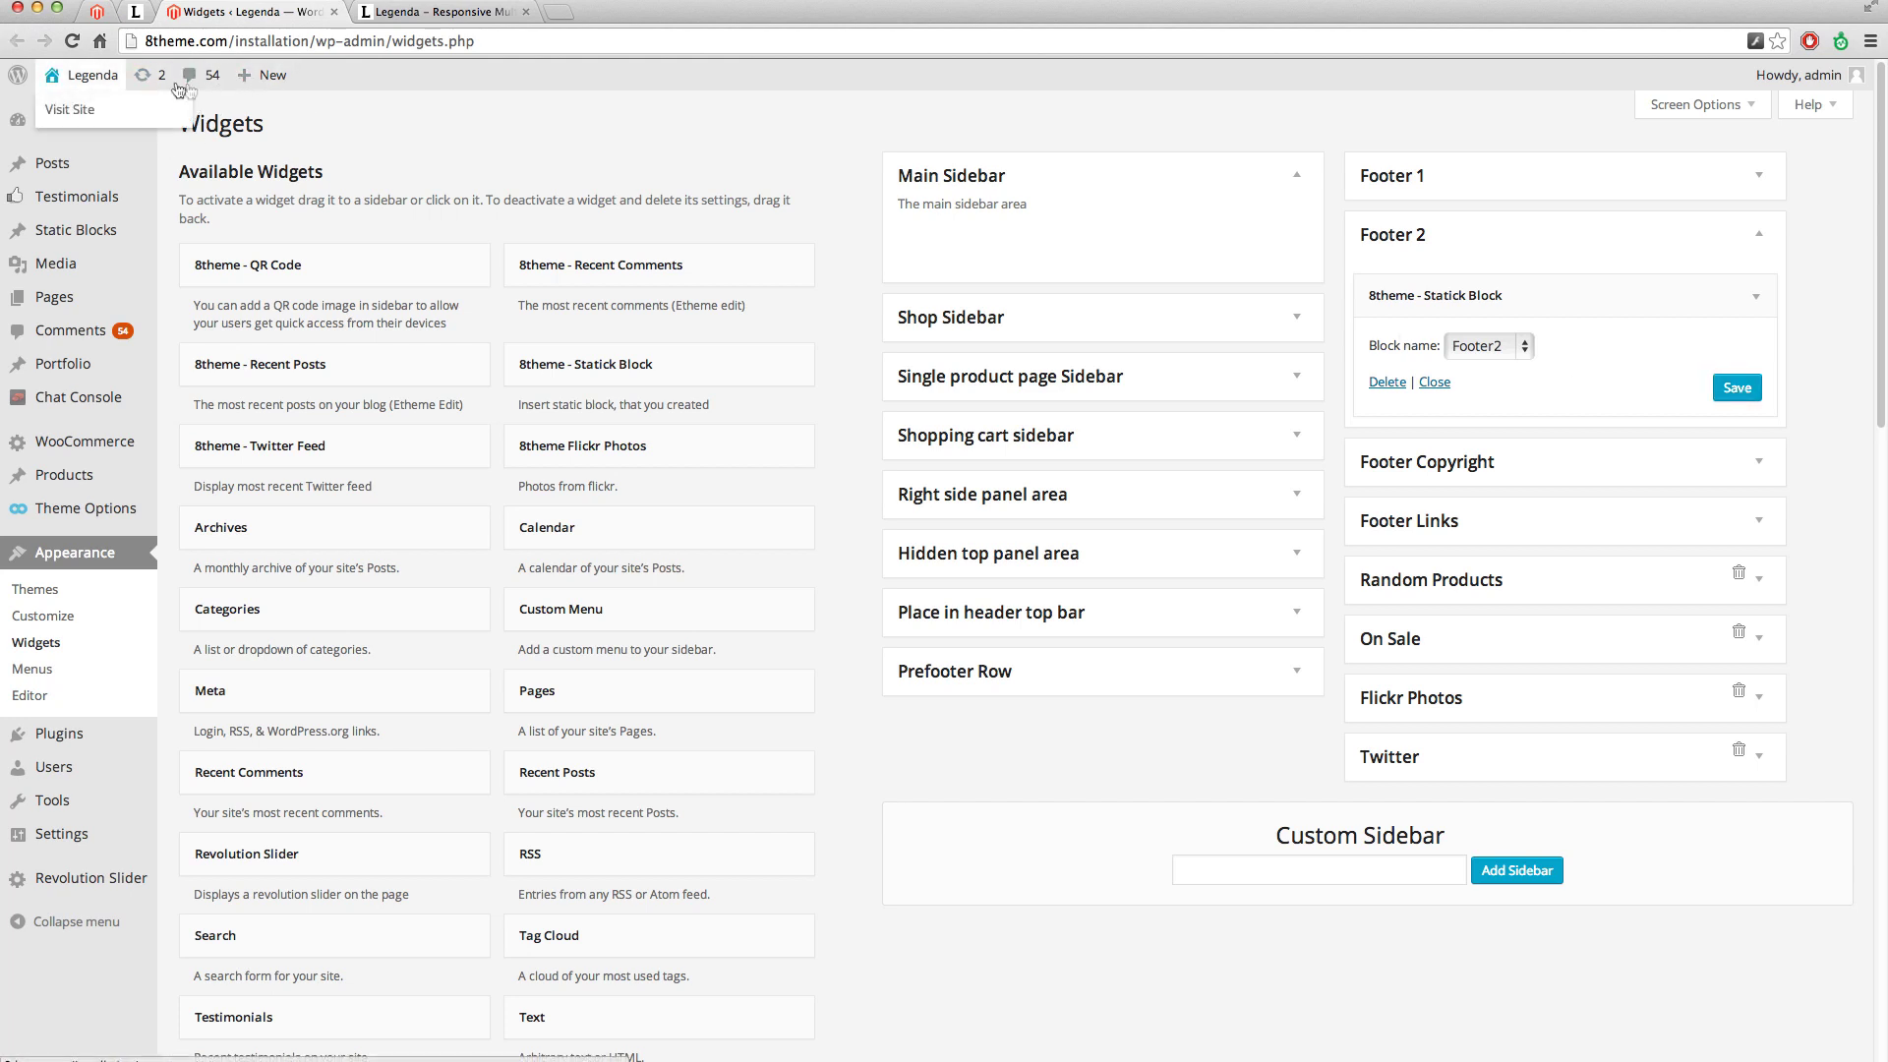
{"action": "left_click", "coordinate": [71, 110], "text": "super"}
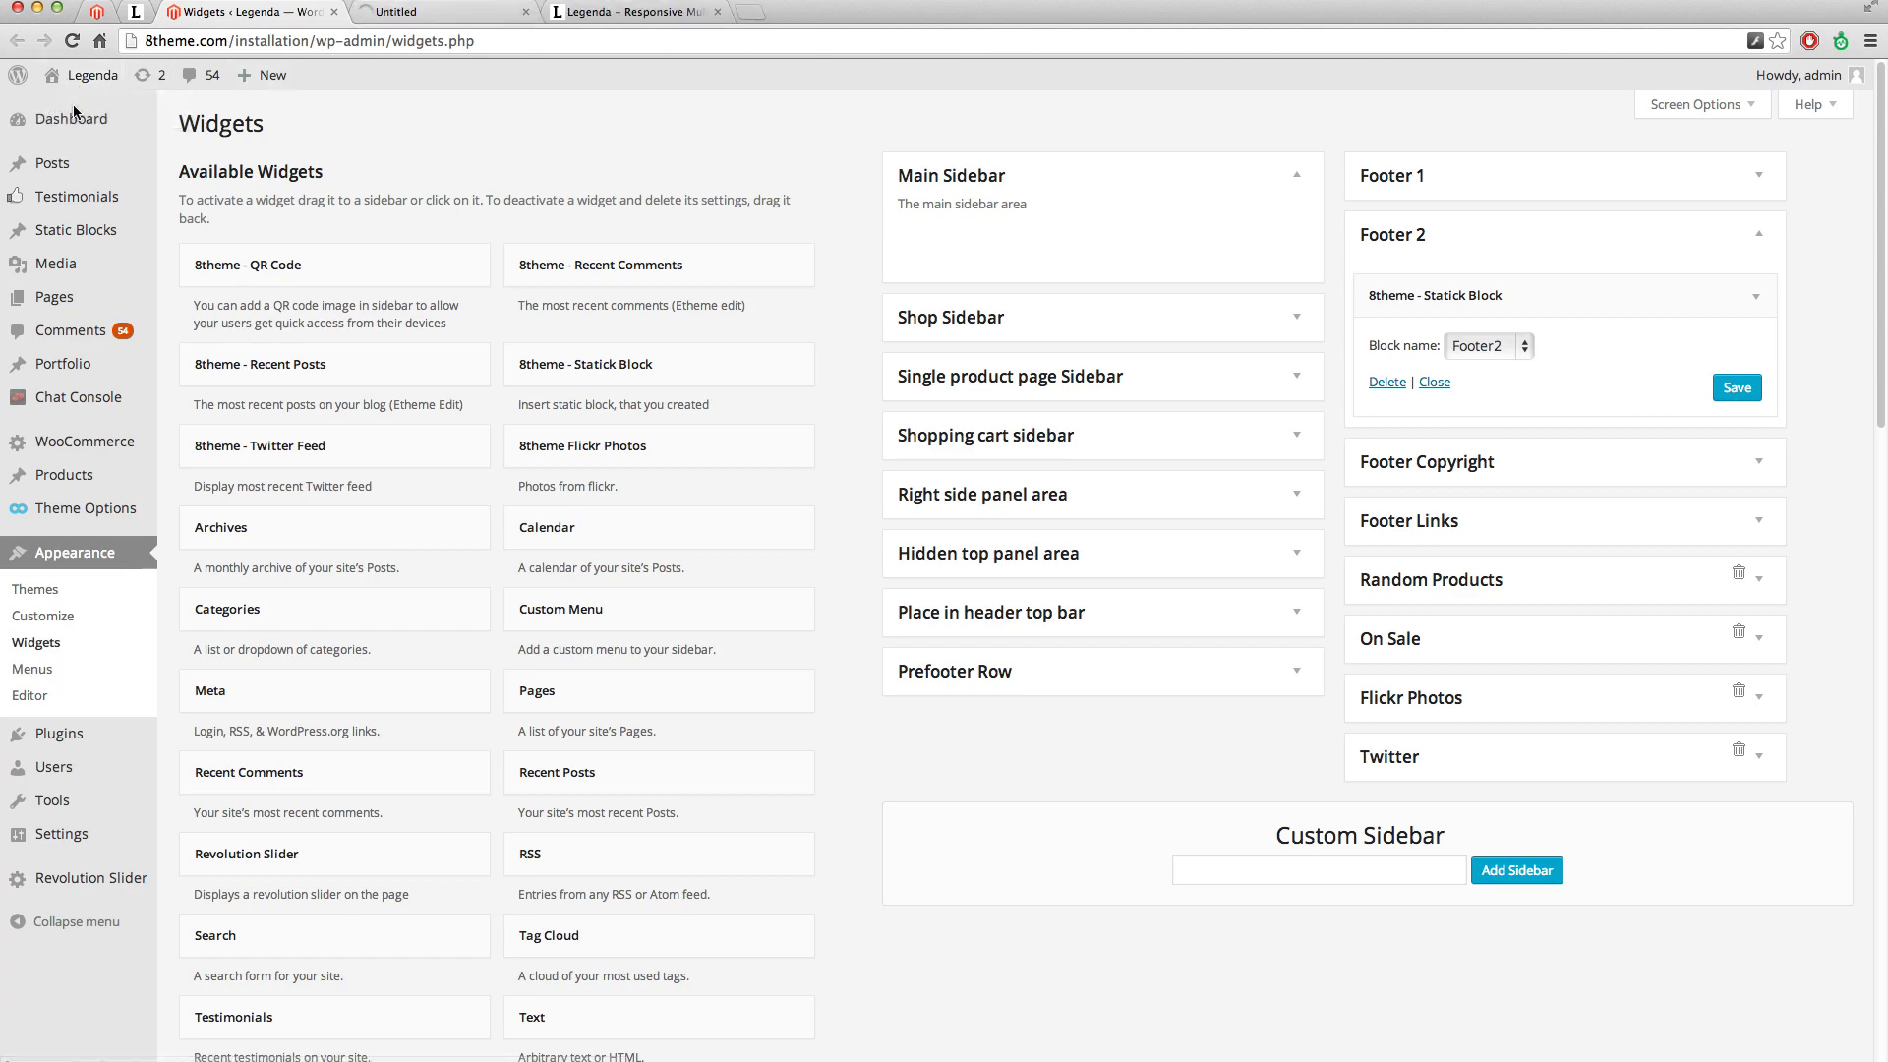
{"action": "left_click", "coordinate": [398, 13]}
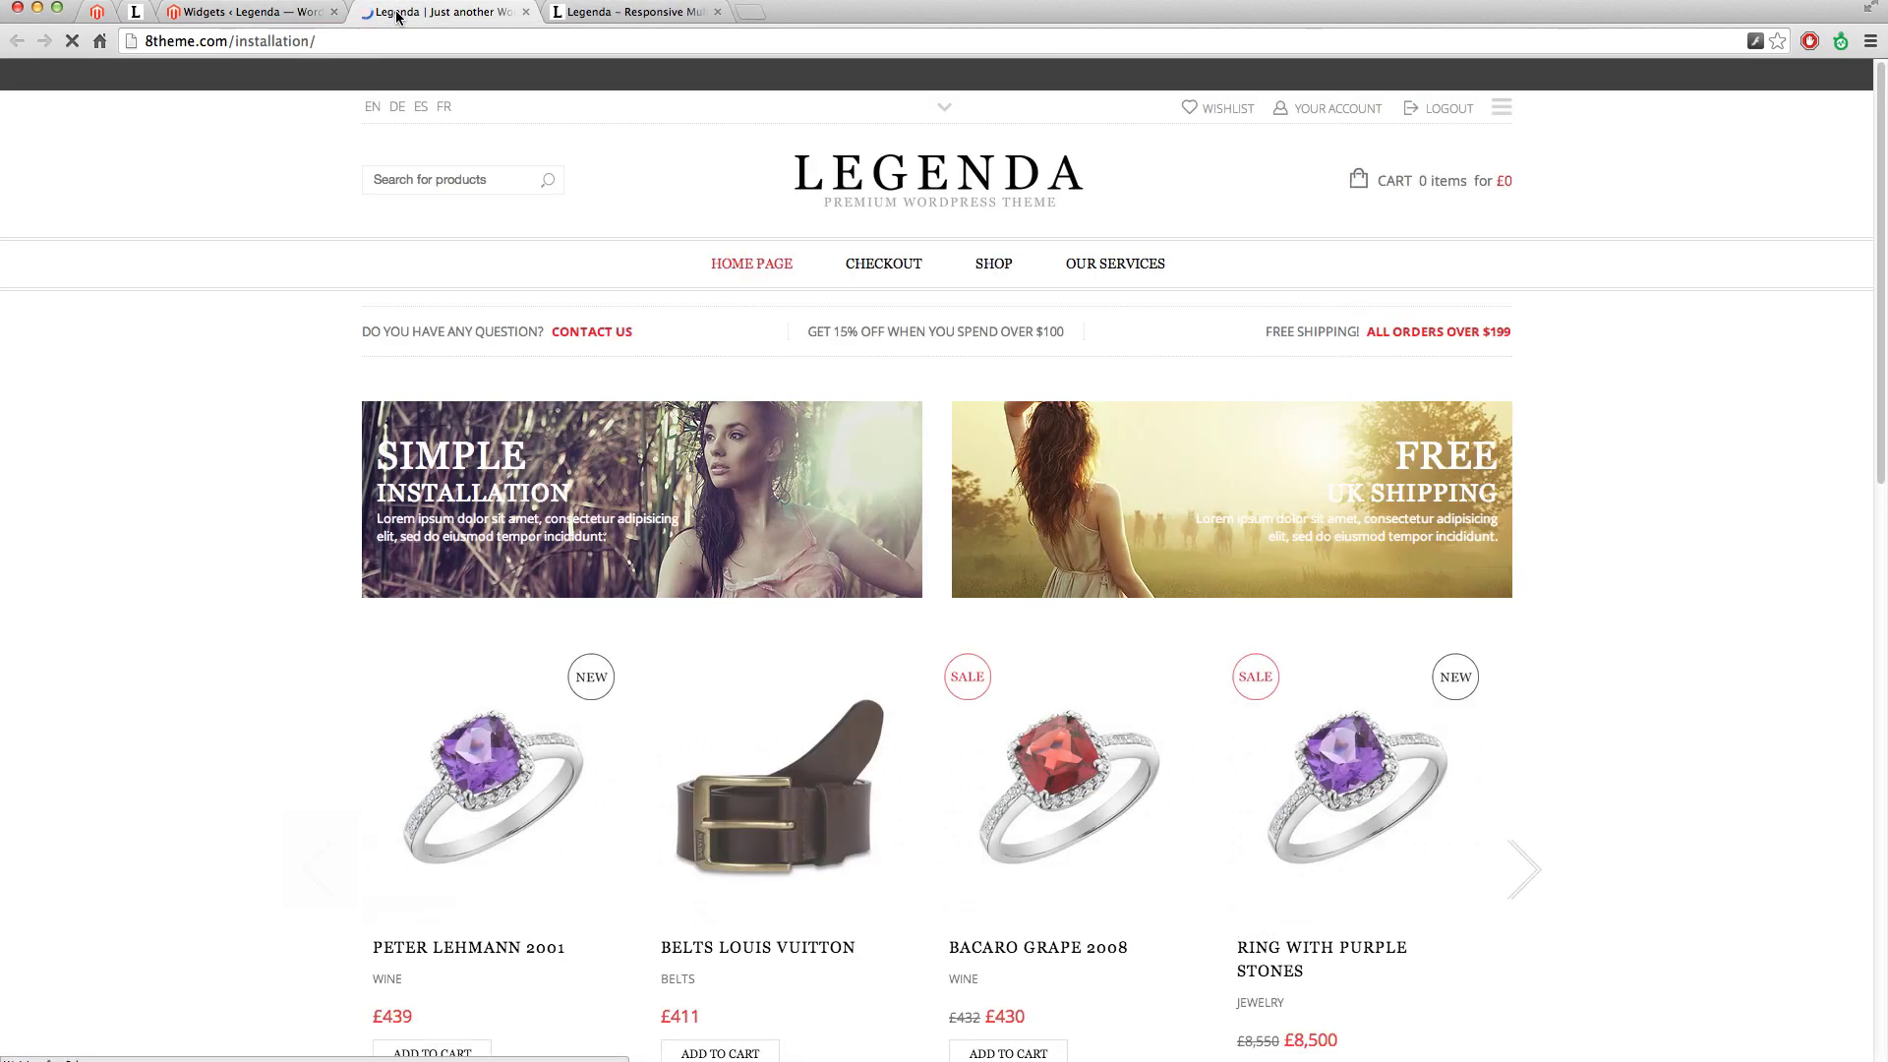
{"action": "scroll", "coordinate": [930, 846], "scroll_direction": "down", "scroll_amount": 10}
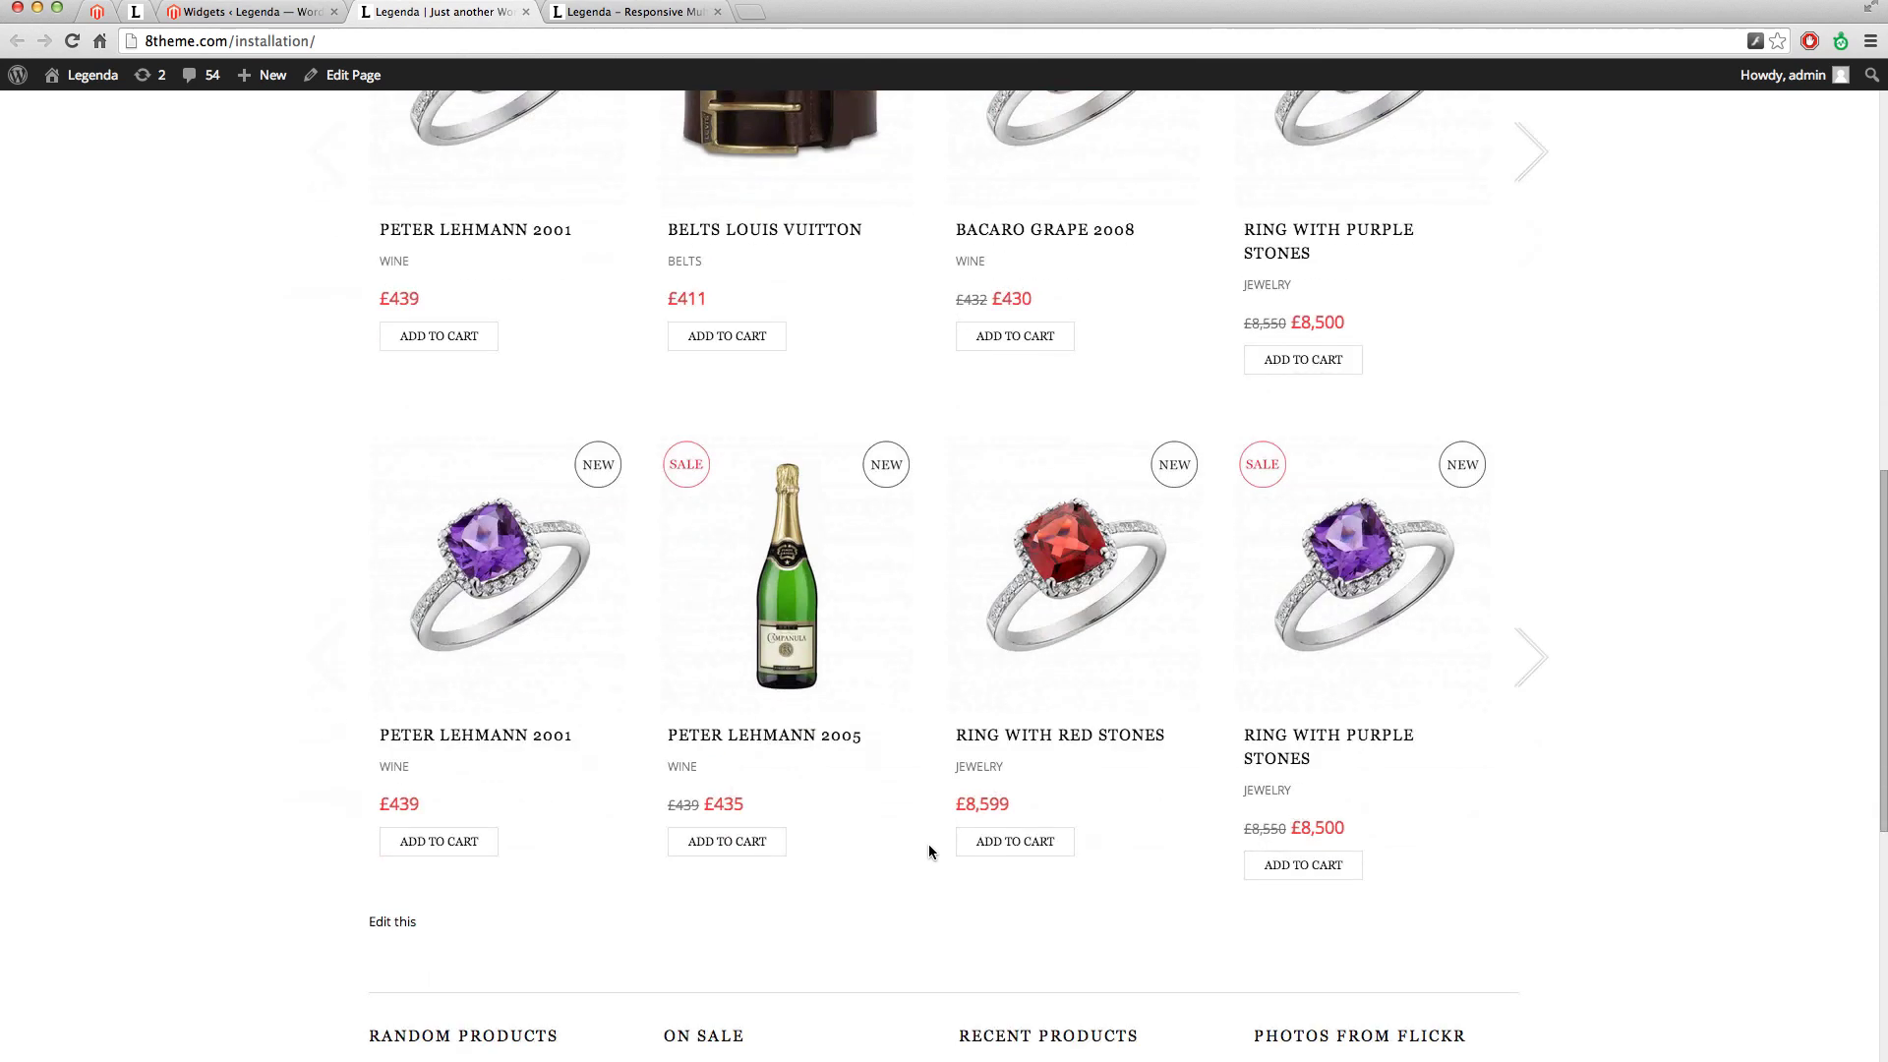
{"action": "scroll", "coordinate": [929, 846], "scroll_direction": "down", "scroll_amount": 5}
{"action": "scroll", "coordinate": [930, 846], "scroll_direction": "down", "scroll_amount": 4}
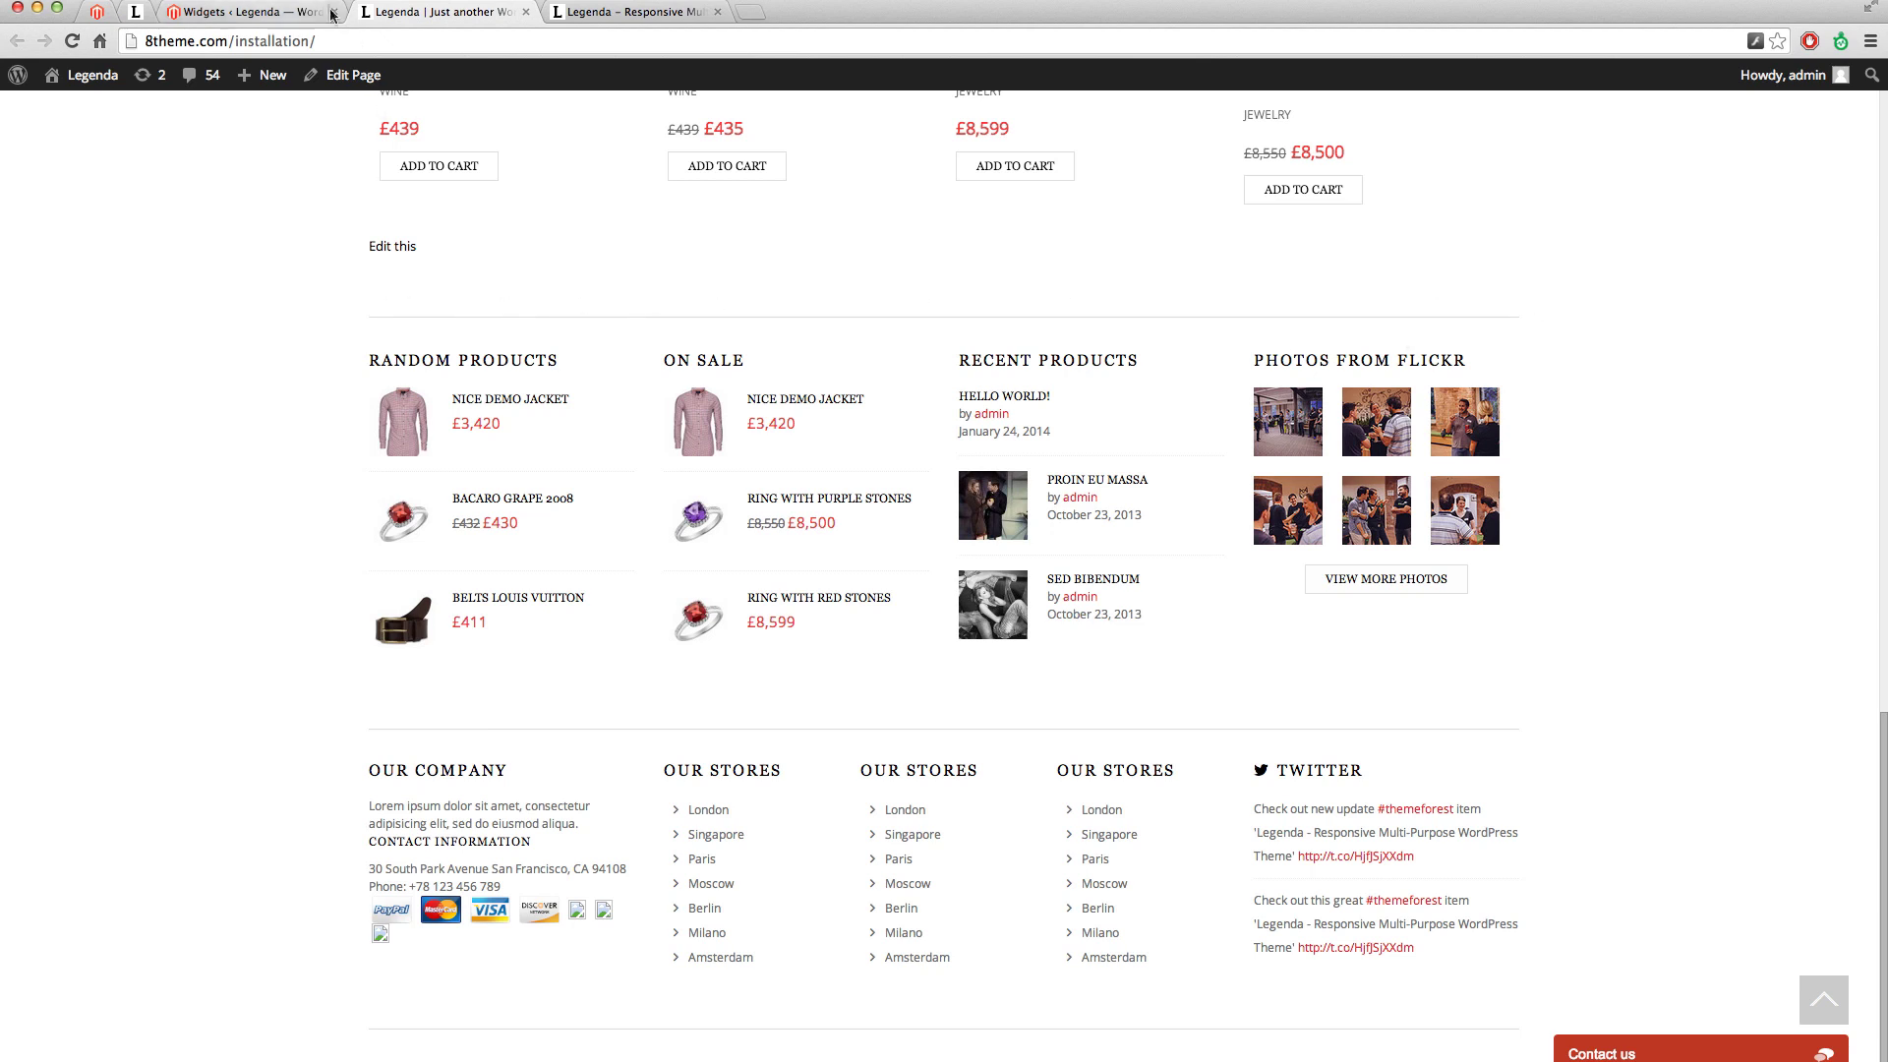
{"action": "left_click", "coordinate": [200, 13]}
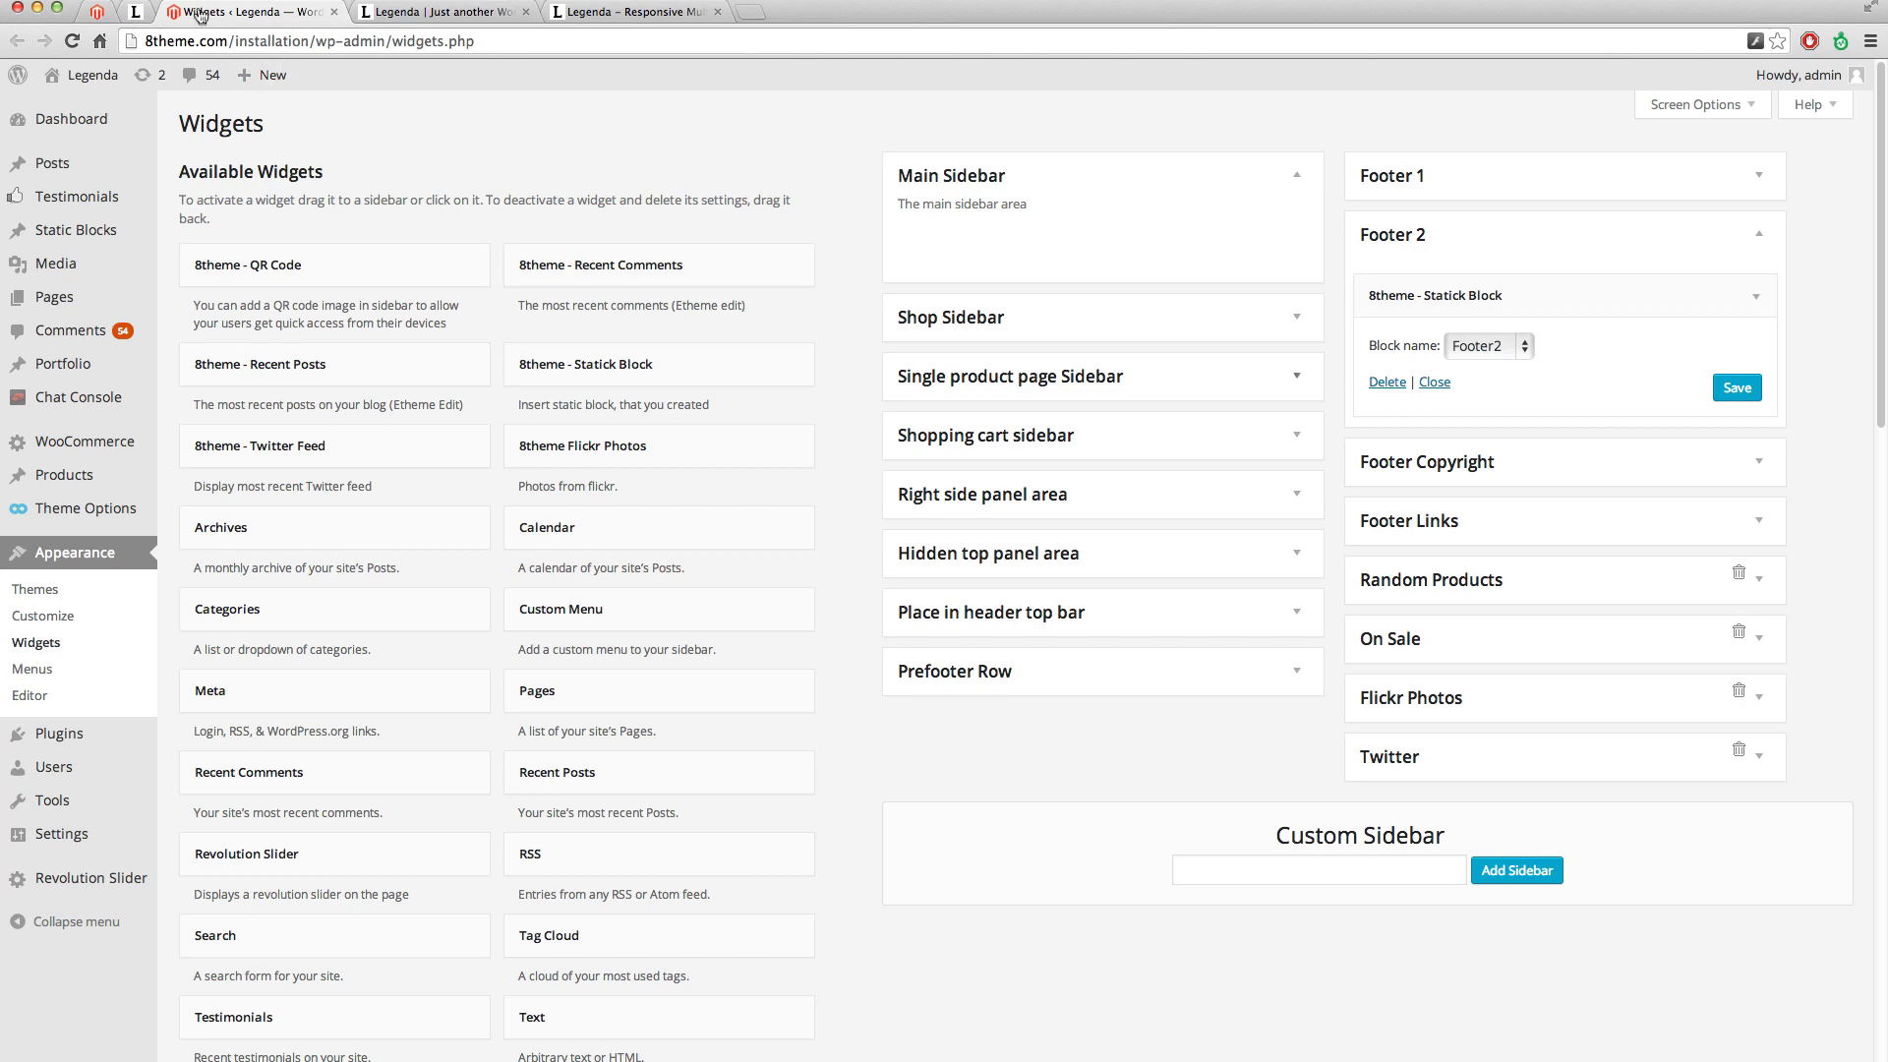
Add a Text widget to the Prefooter Row widget area.
{"action": "left_click", "coordinate": [1298, 673]}
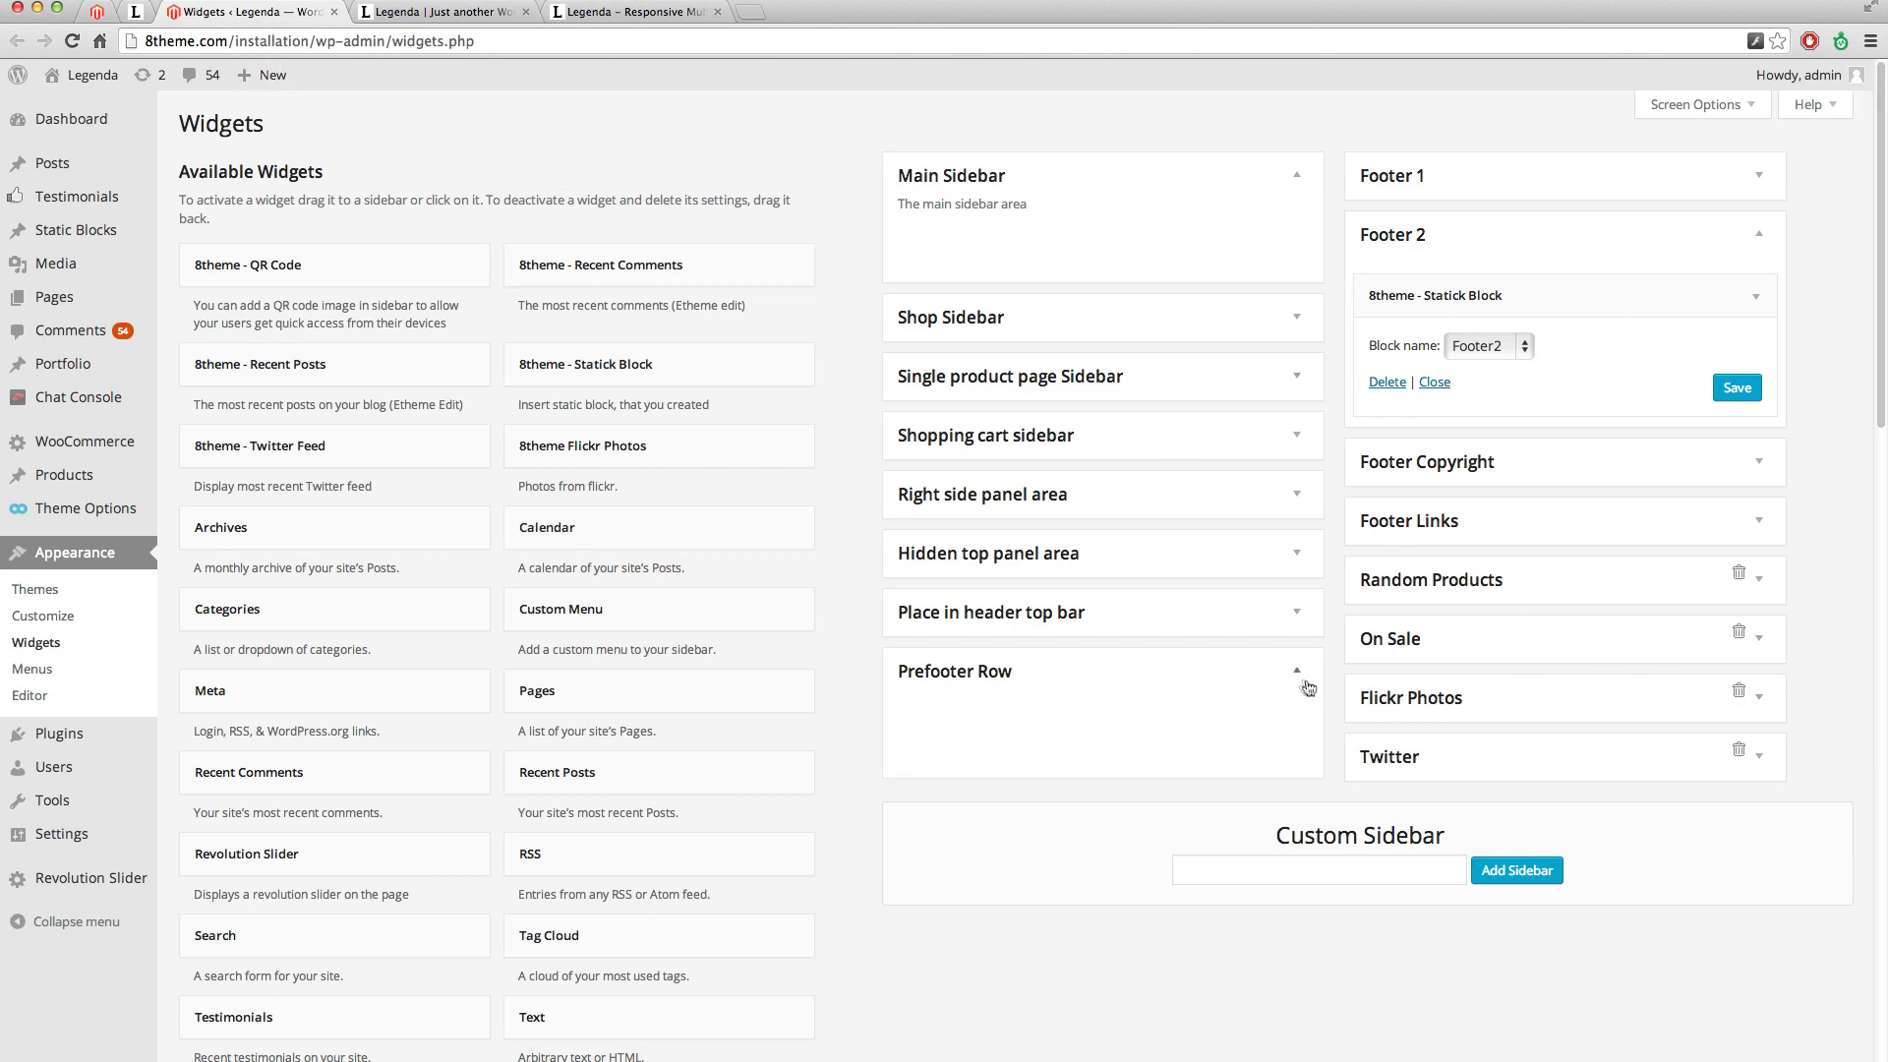
{"action": "scroll", "coordinate": [1269, 668], "scroll_direction": "down", "scroll_amount": 1}
{"action": "scroll", "coordinate": [1235, 649], "scroll_direction": "down", "scroll_amount": 5}
{"action": "scroll", "coordinate": [1230, 651], "scroll_direction": "down", "scroll_amount": 3}
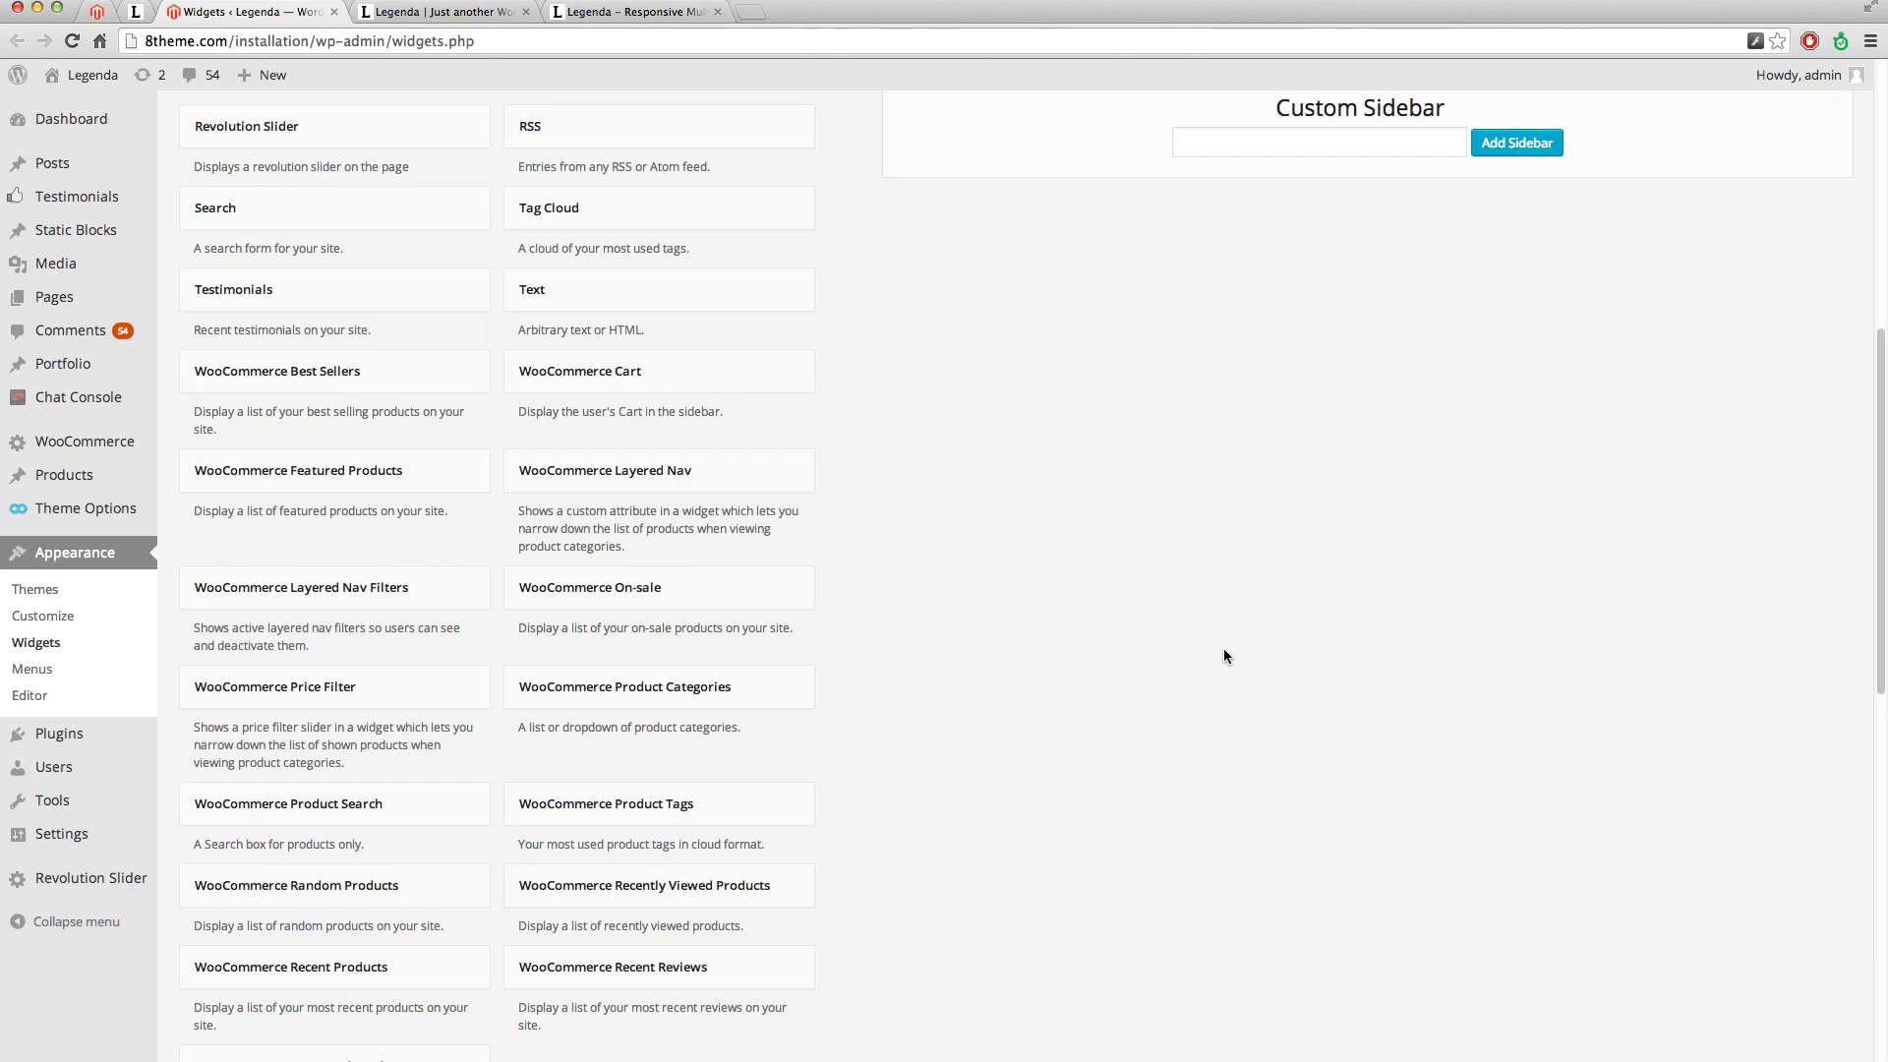
{"action": "scroll", "coordinate": [633, 286], "scroll_direction": "up", "scroll_amount": 4}
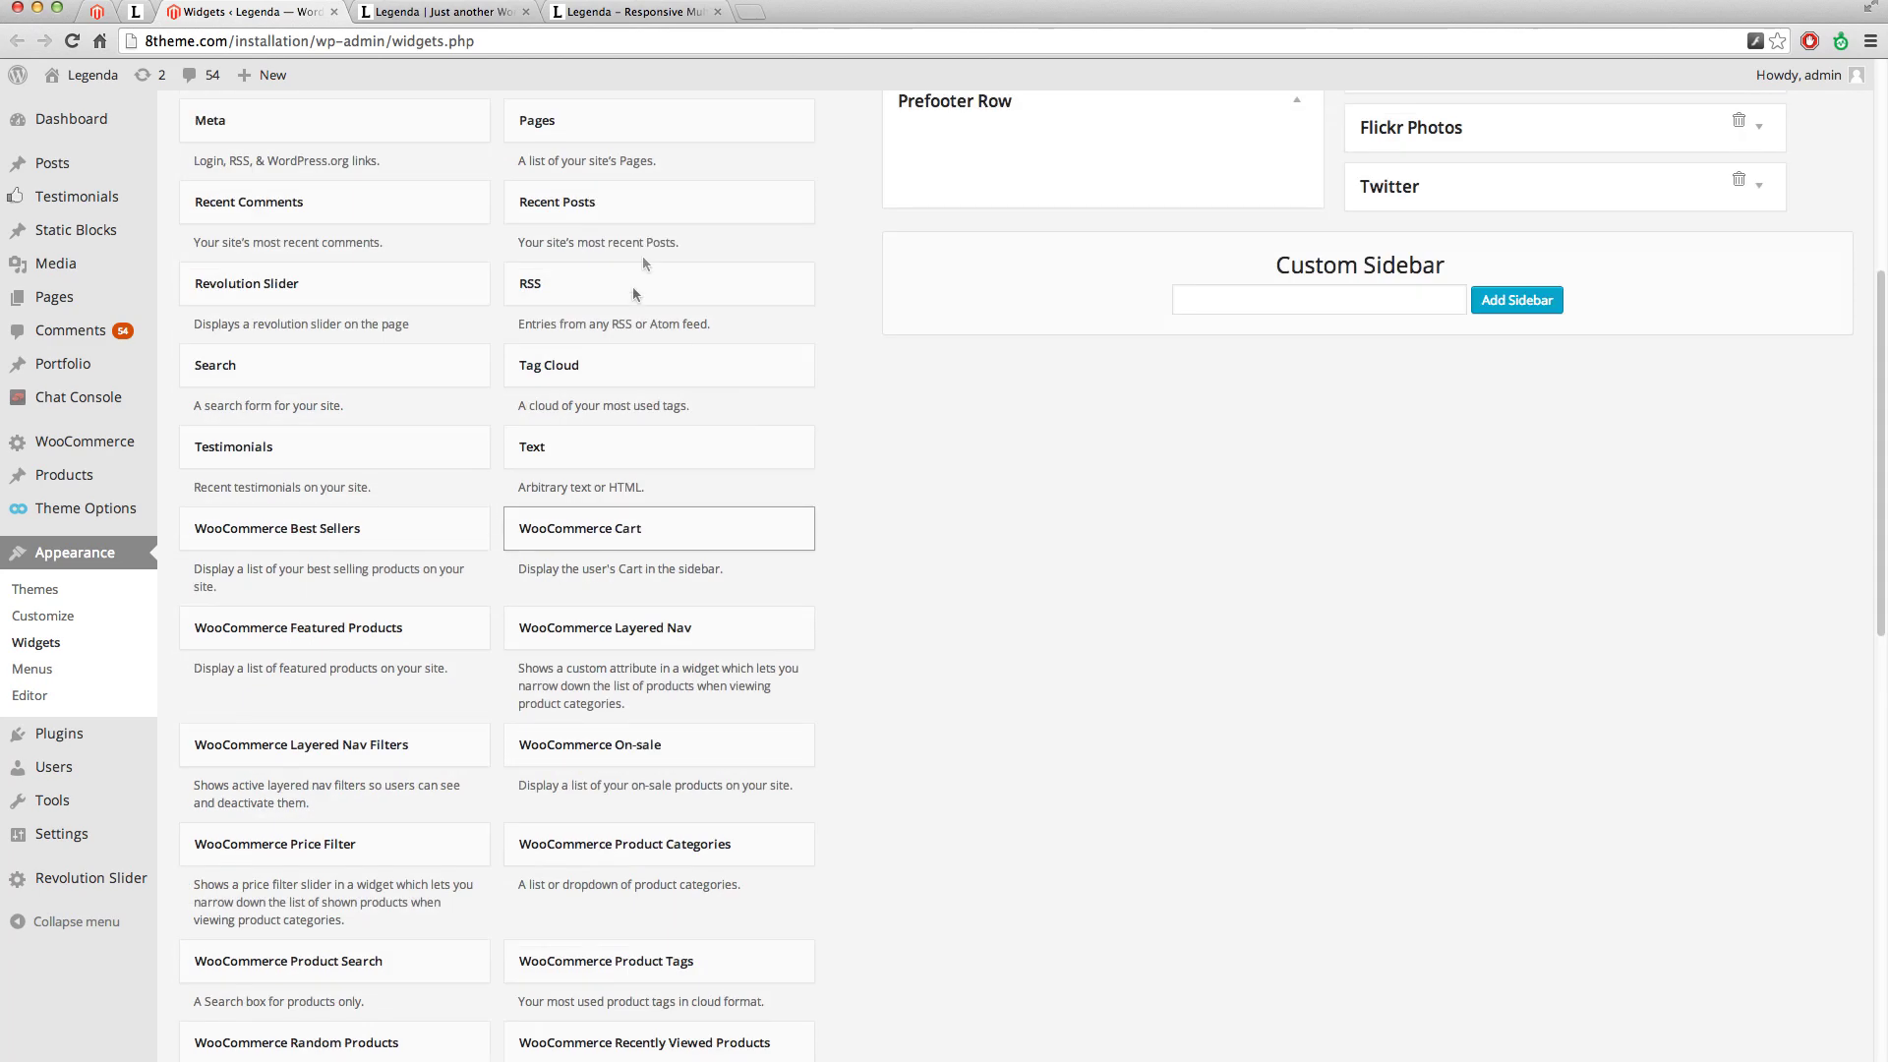
{"action": "left_click_drag", "start_coordinate": [699, 492], "coordinate": [1104, 174]}
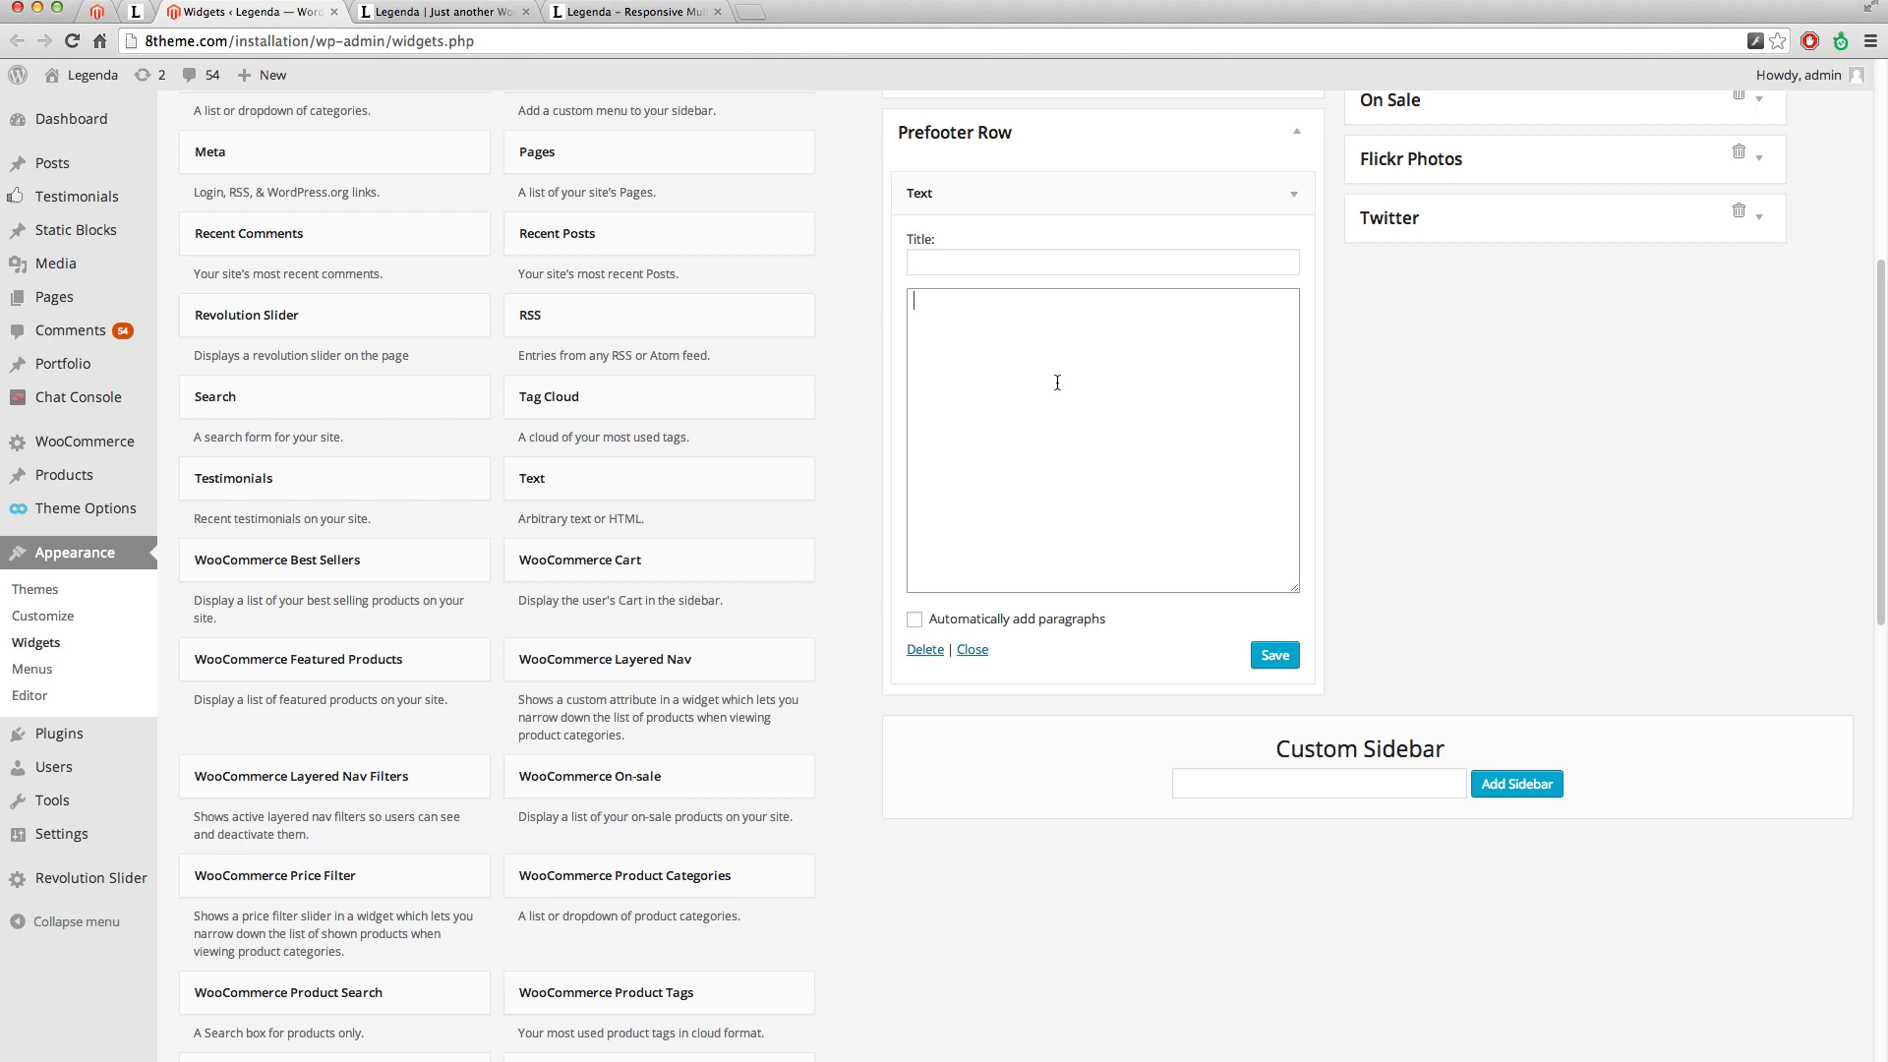
Fill the widget with the documented Follow Us and support-chat HTML and save it.
{"action": "left_click", "coordinate": [524, 12]}
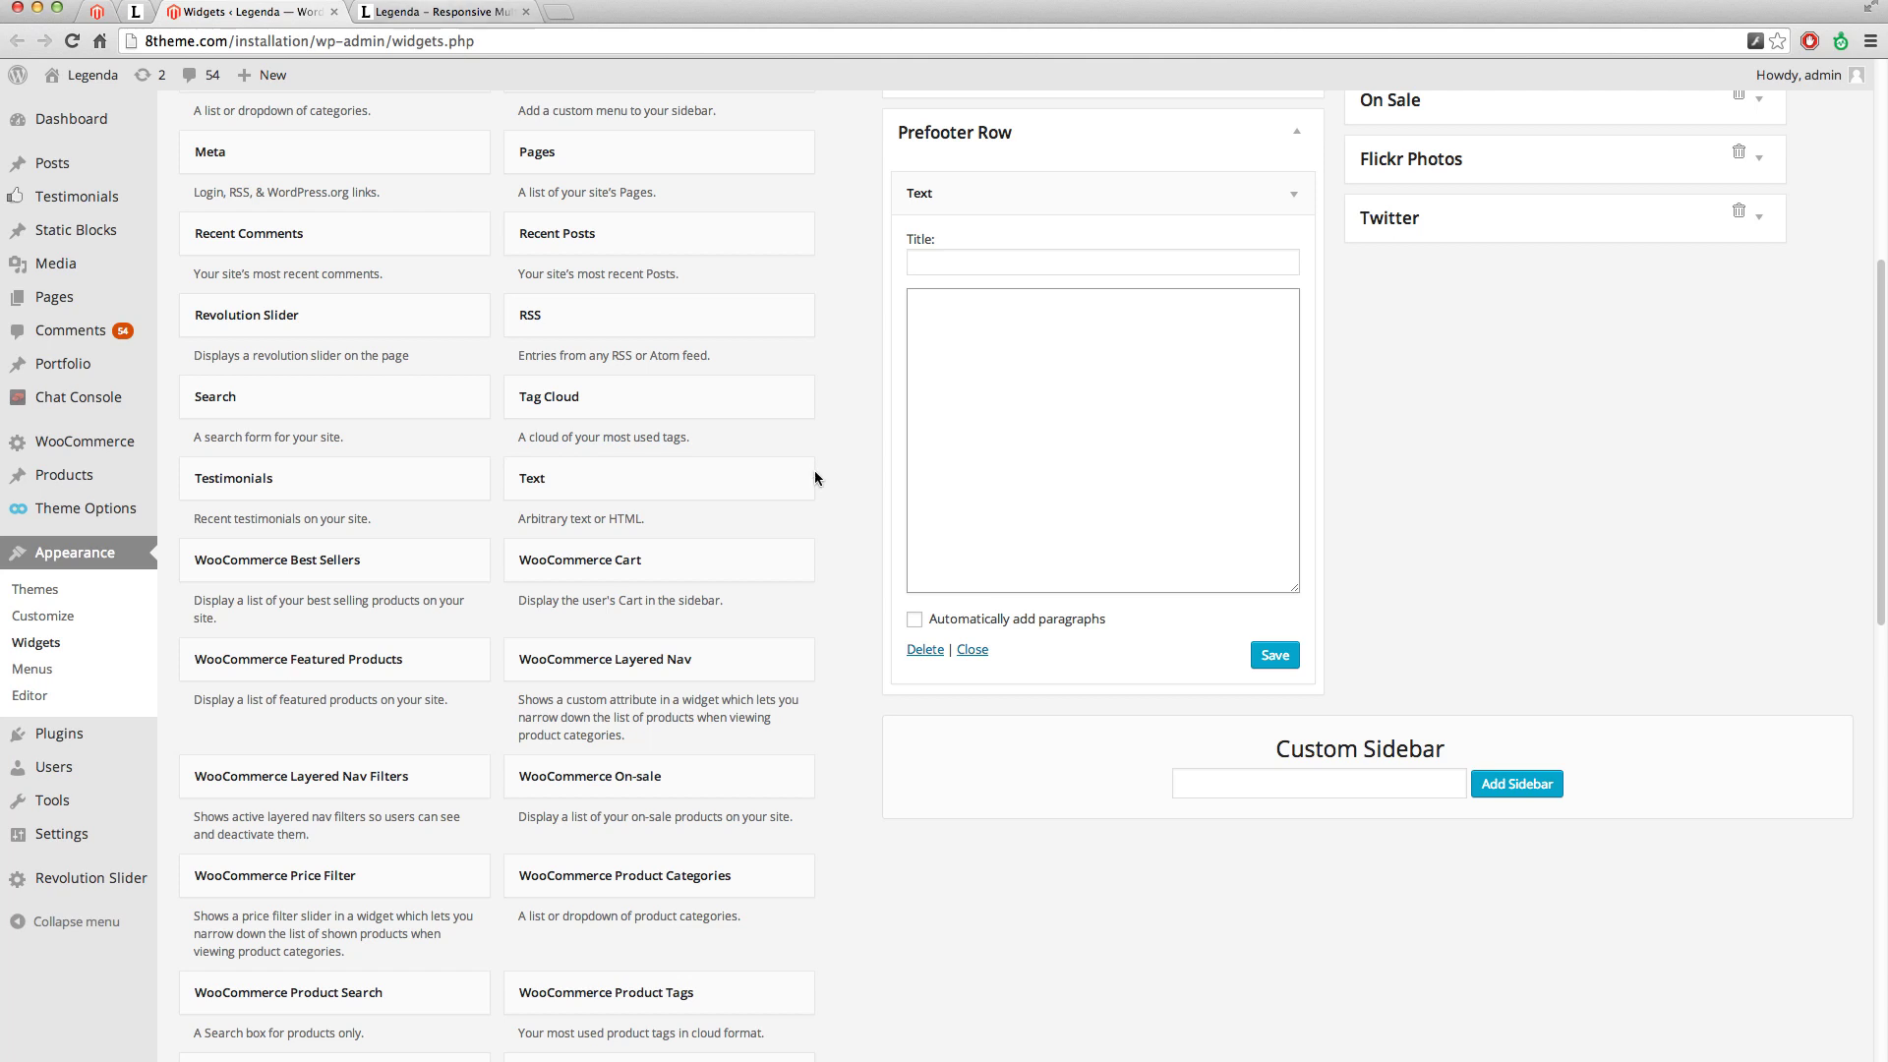
{"action": "left_click", "coordinate": [452, 10]}
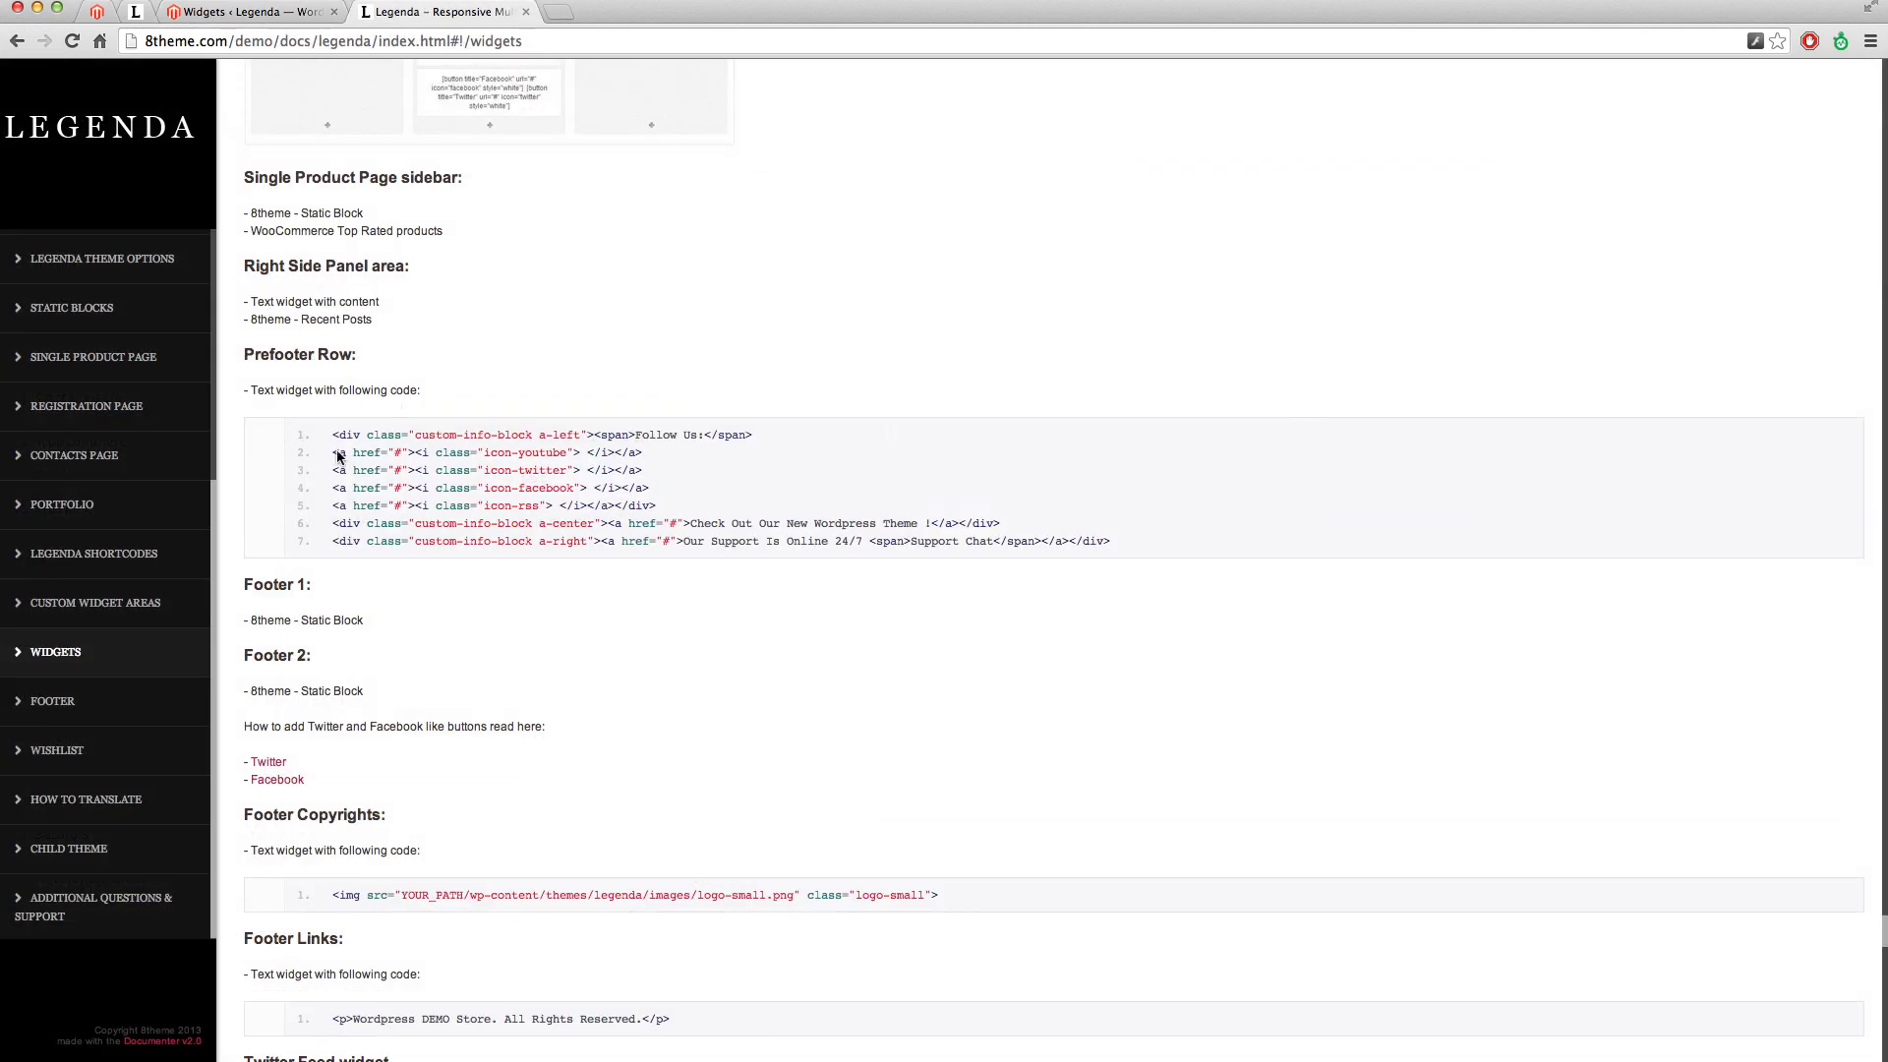
{"action": "left_click_drag", "start_coordinate": [333, 434], "coordinate": [1112, 543]}
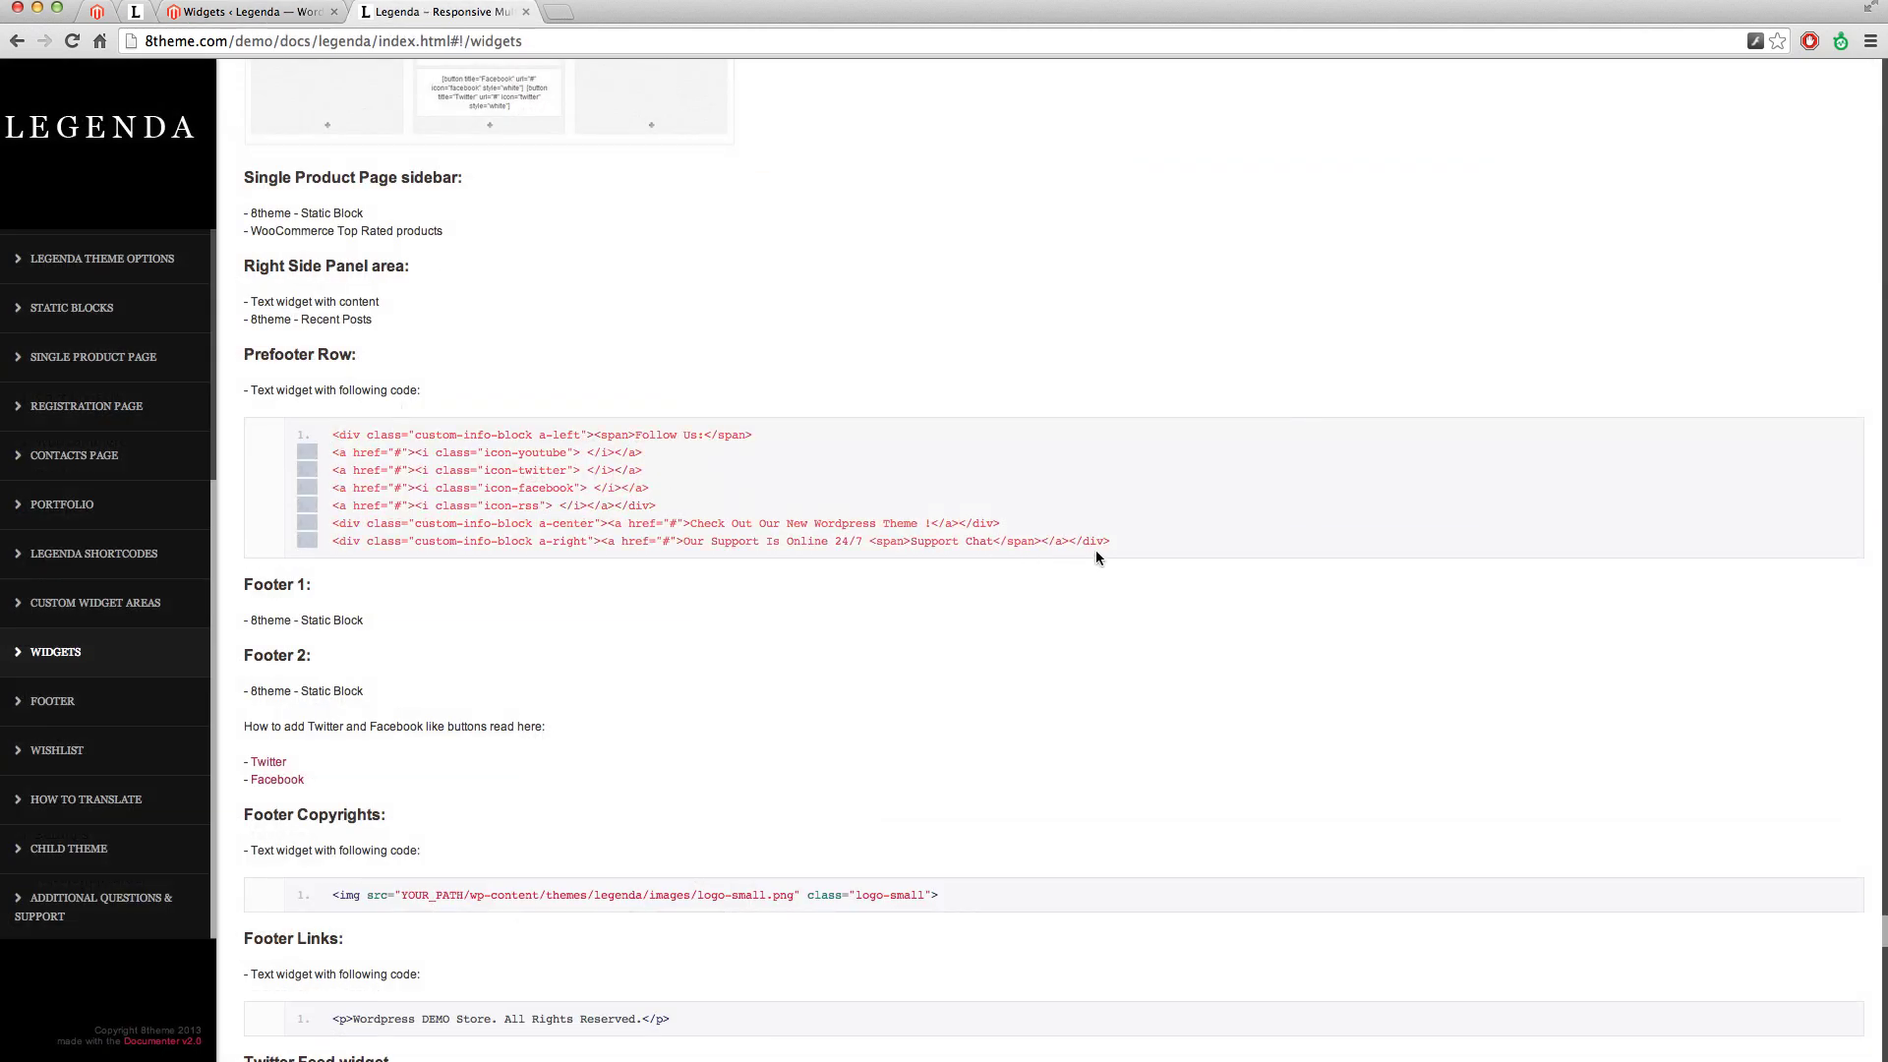
{"action": "left_click", "coordinate": [189, 10]}
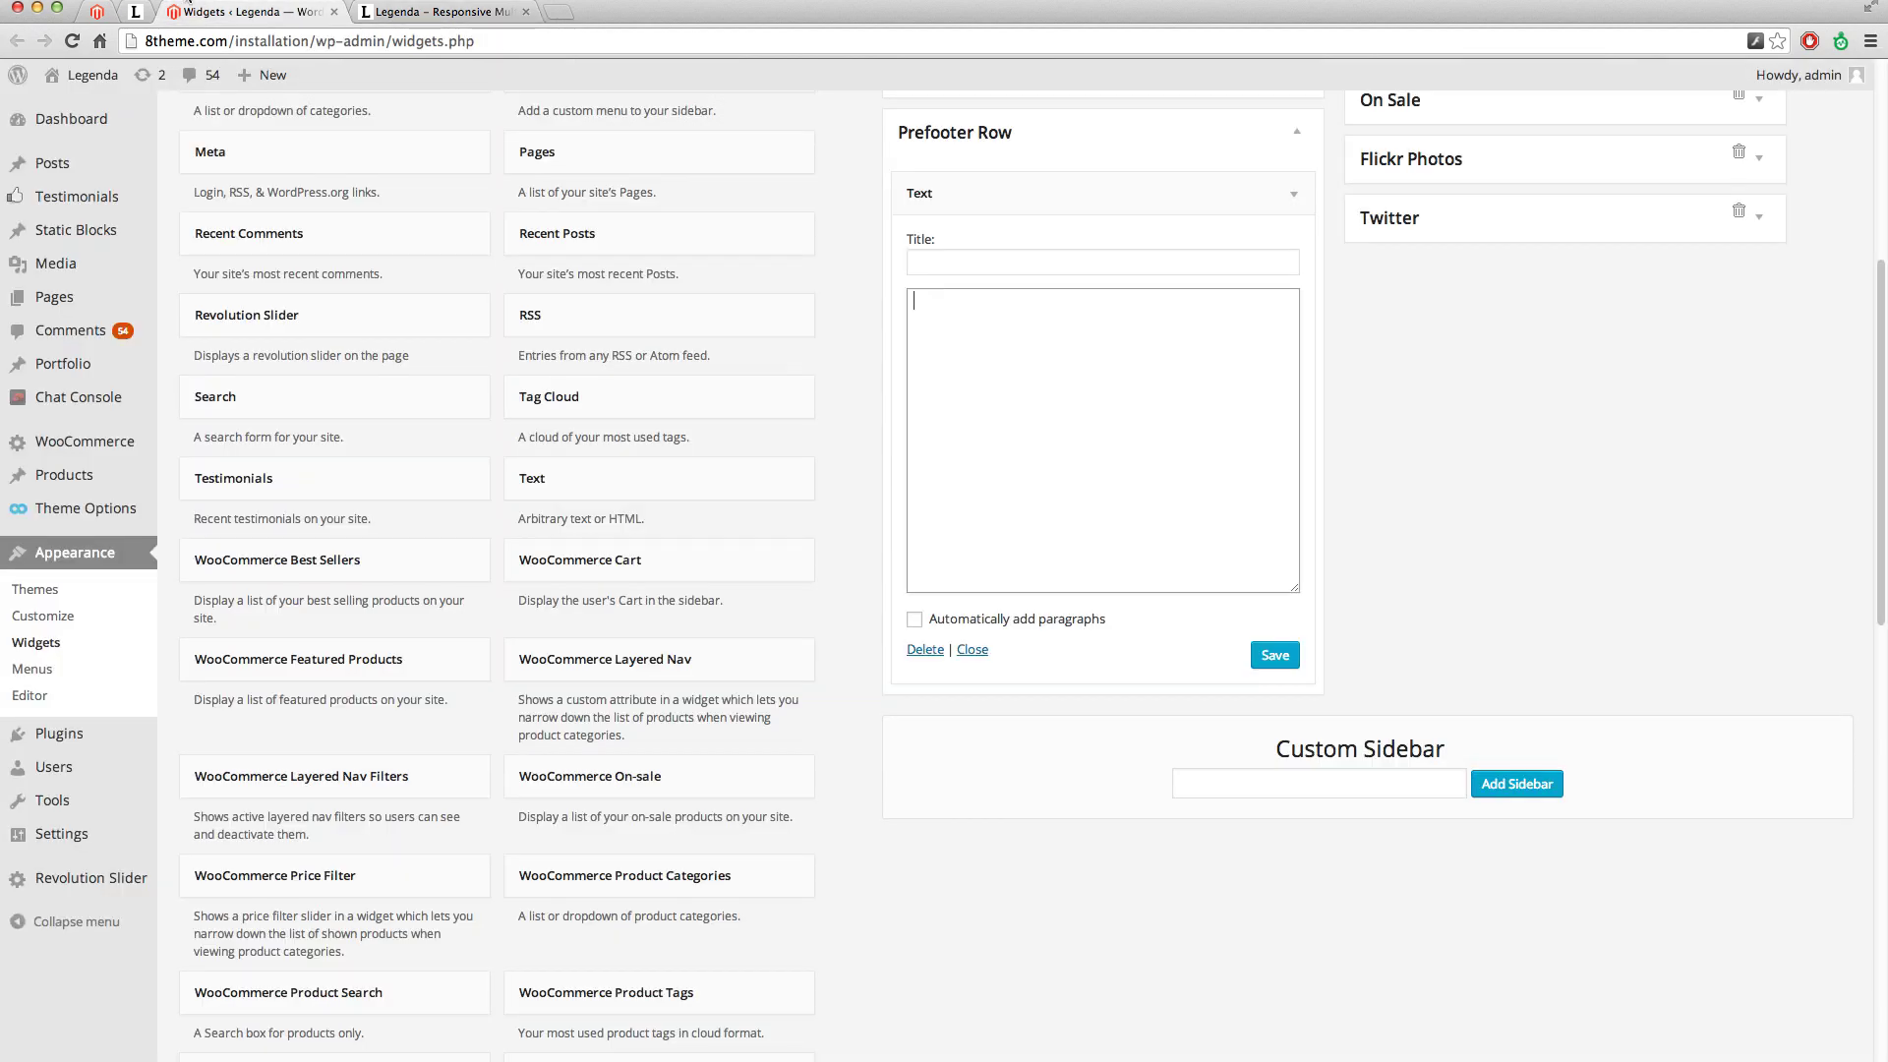
{"action": "key", "text": "super+v"}
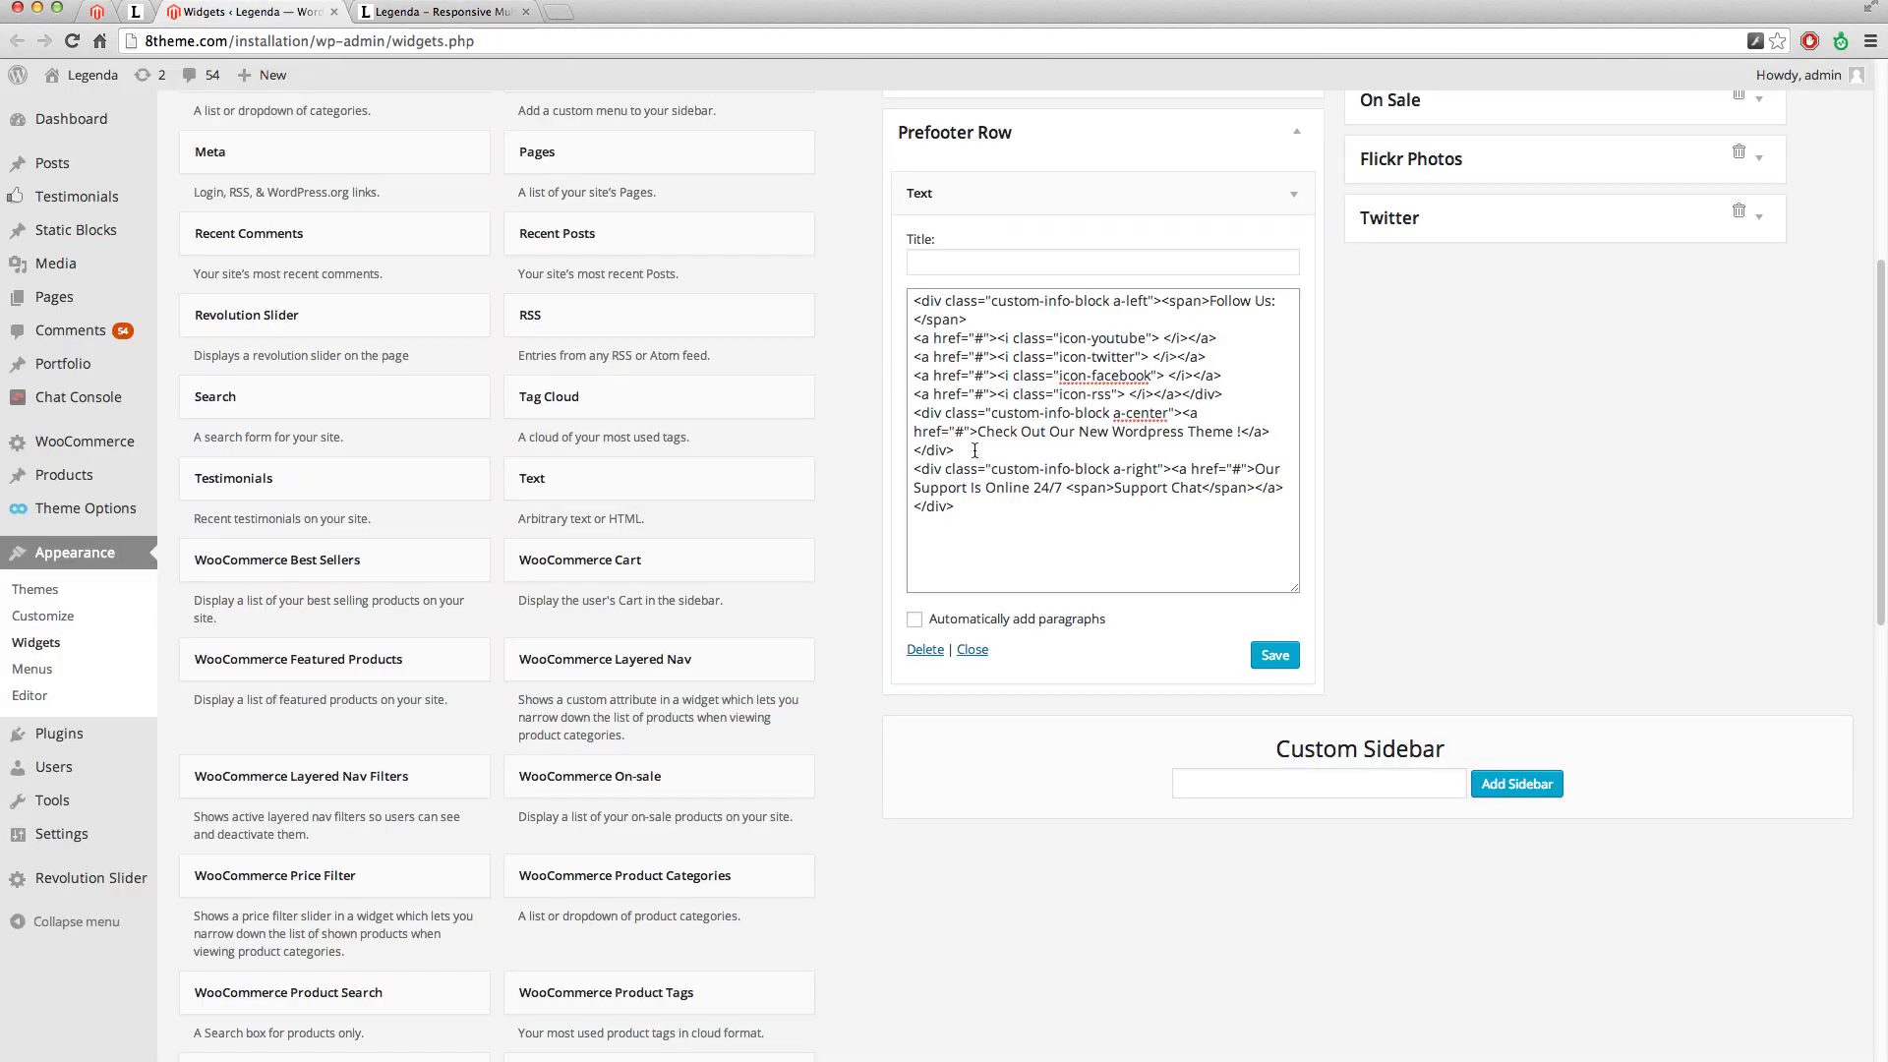
{"action": "left_click", "coordinate": [1277, 657]}
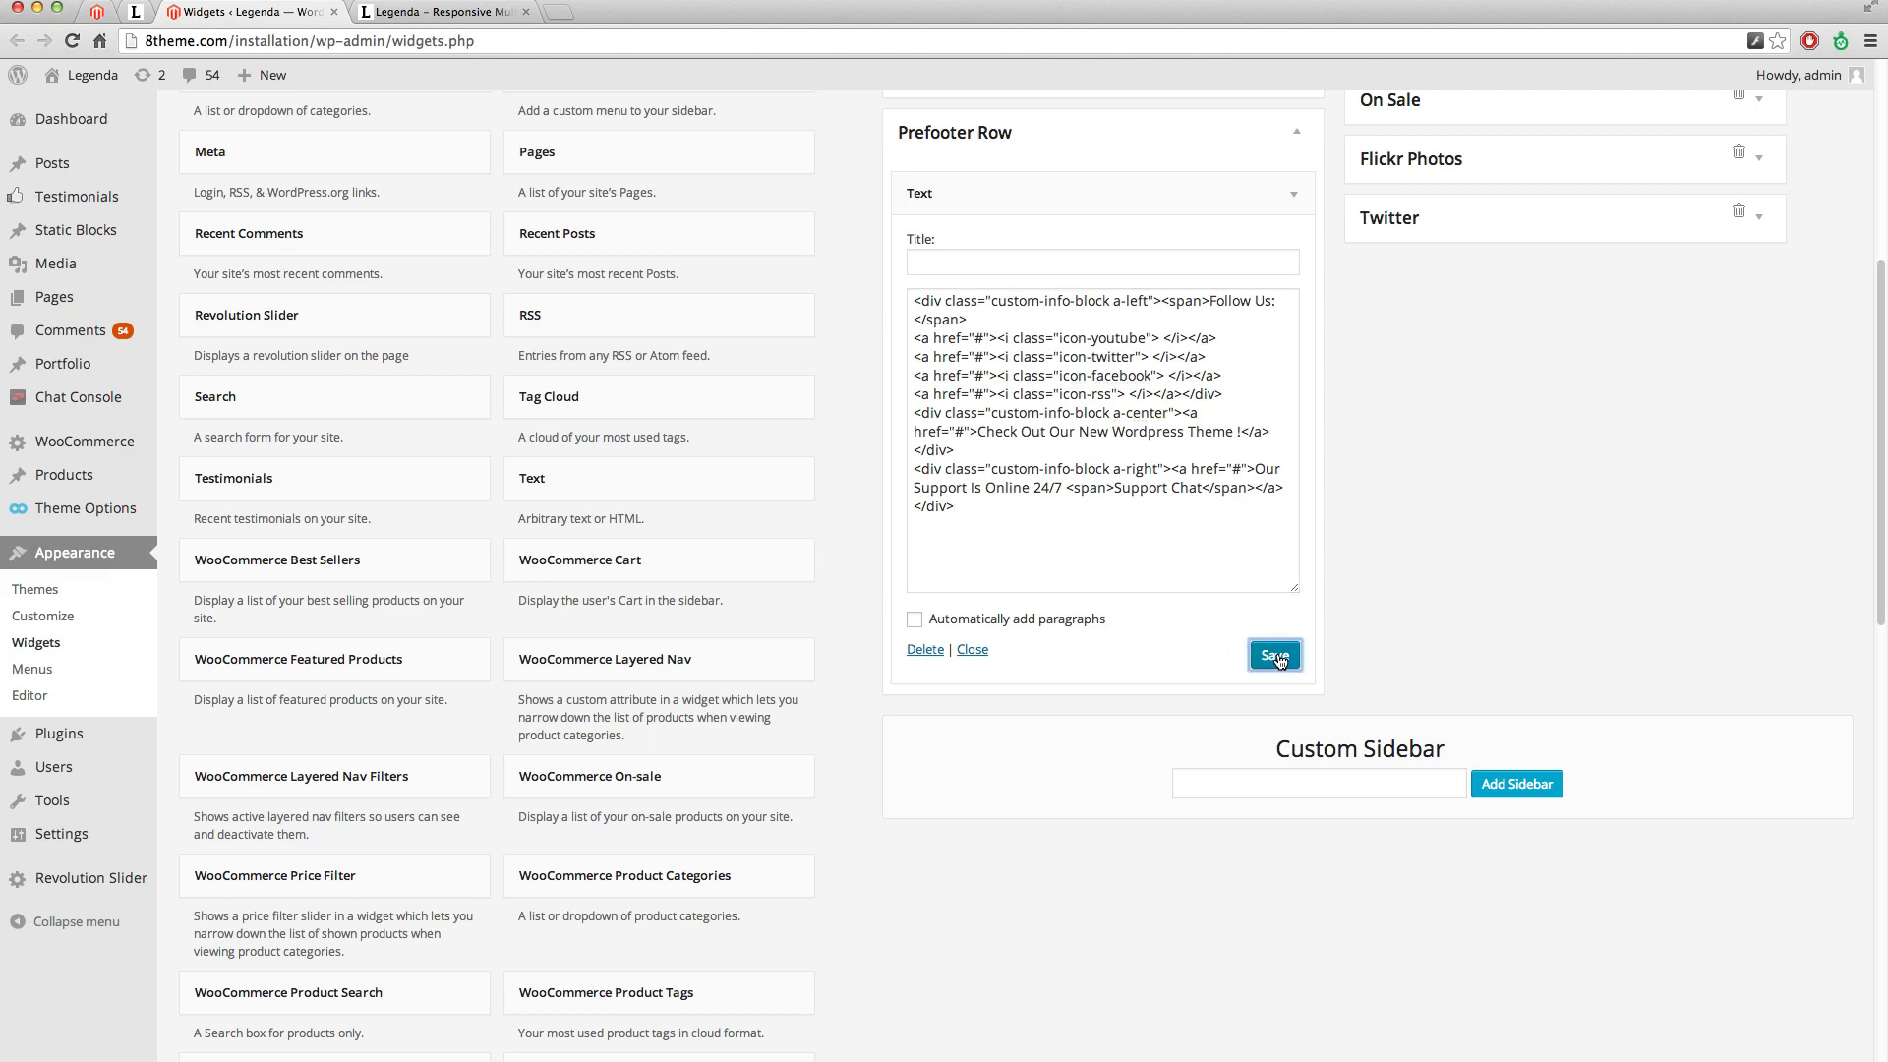
{"action": "scroll", "coordinate": [1279, 656], "scroll_direction": "up", "scroll_amount": 5}
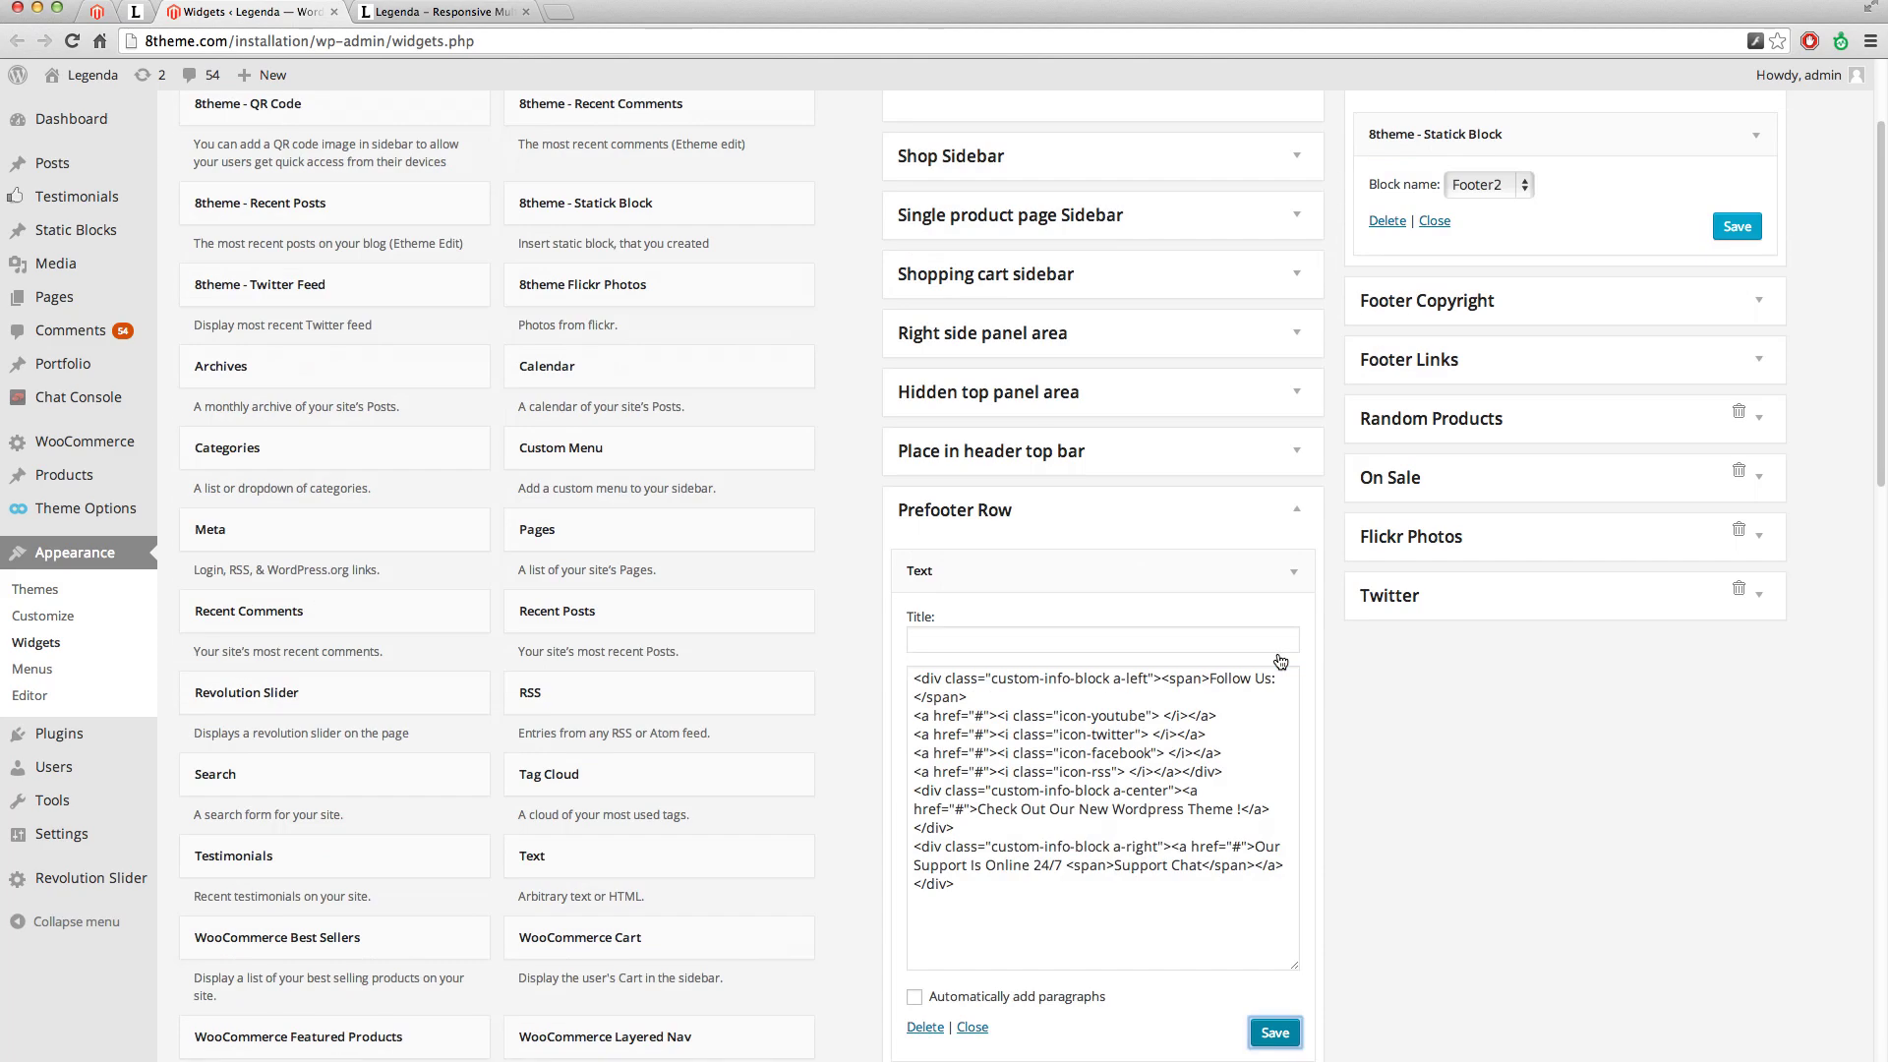
{"action": "scroll", "coordinate": [1277, 652], "scroll_direction": "up", "scroll_amount": 4}
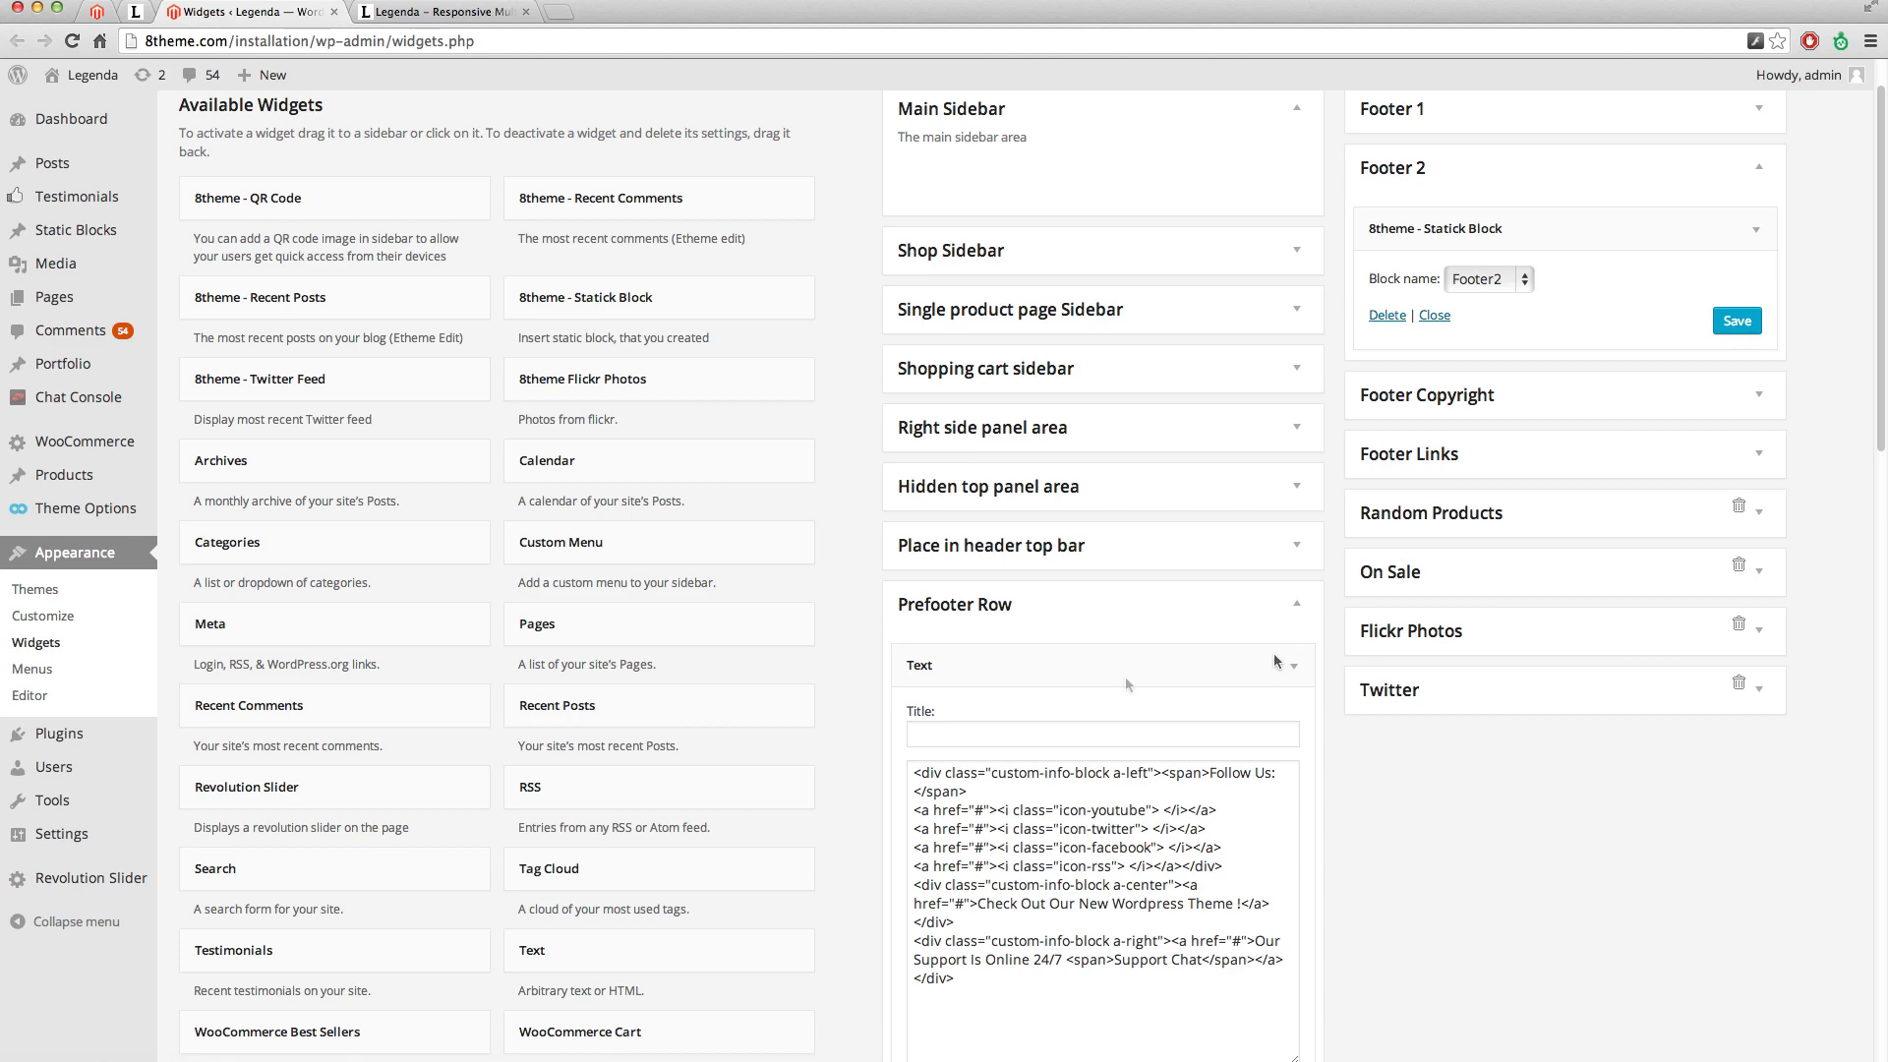
{"action": "mouse_move", "coordinate": [92, 74]}
{"action": "left_click", "coordinate": [85, 86], "text": "super"}
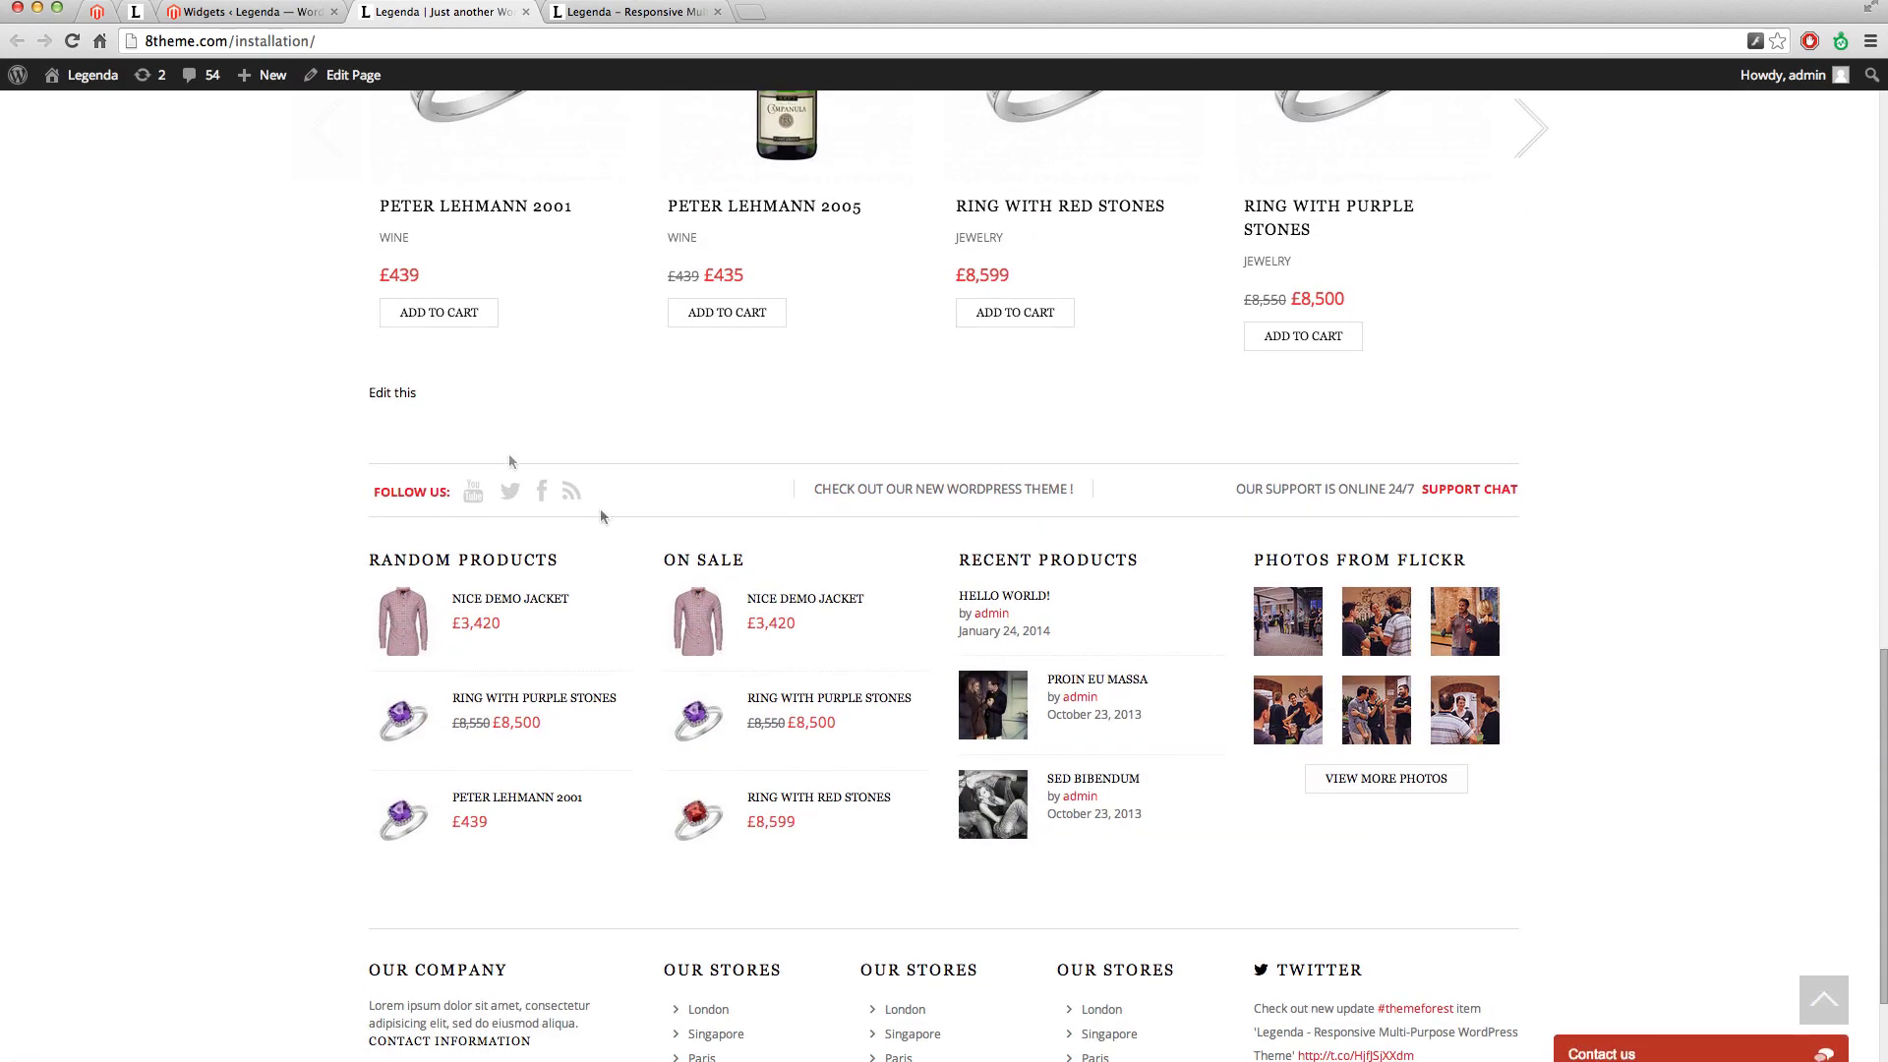
{"action": "scroll", "coordinate": [1564, 502], "scroll_direction": "down", "scroll_amount": 3}
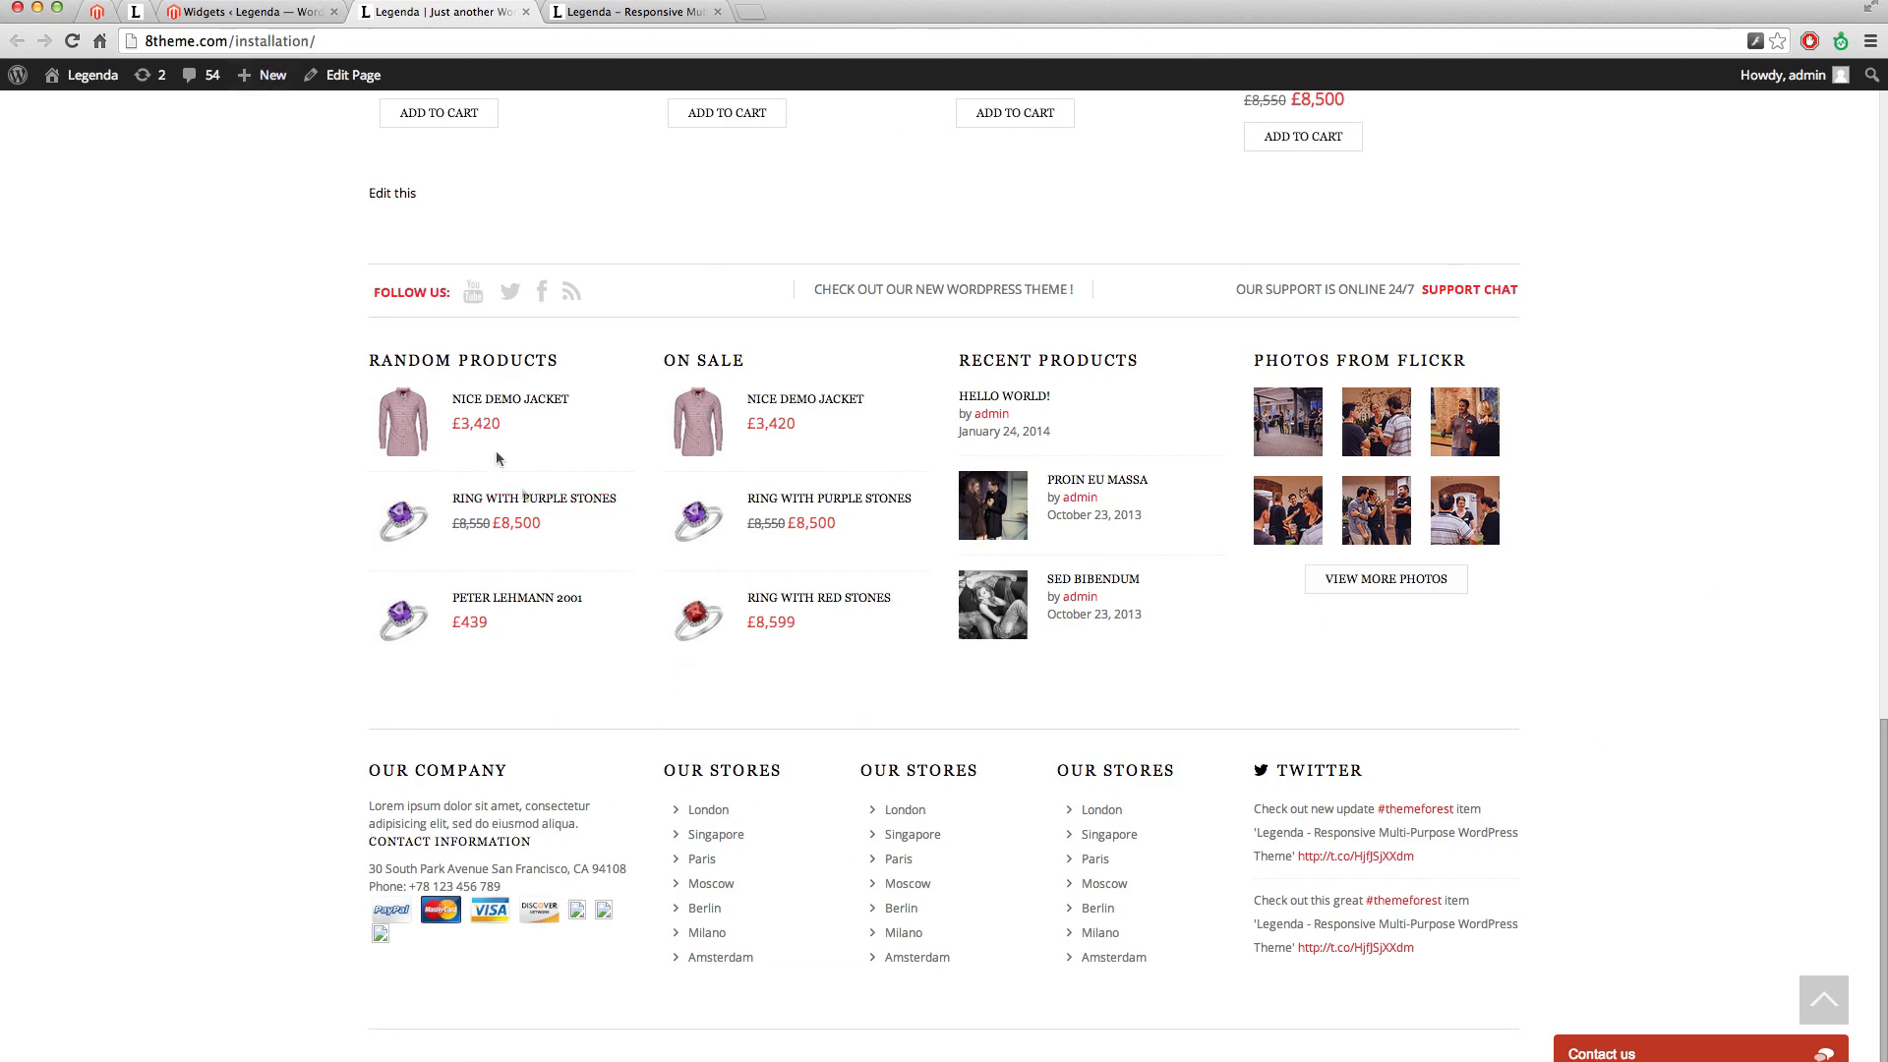
Check the prefooter bar in the live footer, then return to the Widgets admin tab.
{"action": "left_click", "coordinate": [252, 14]}
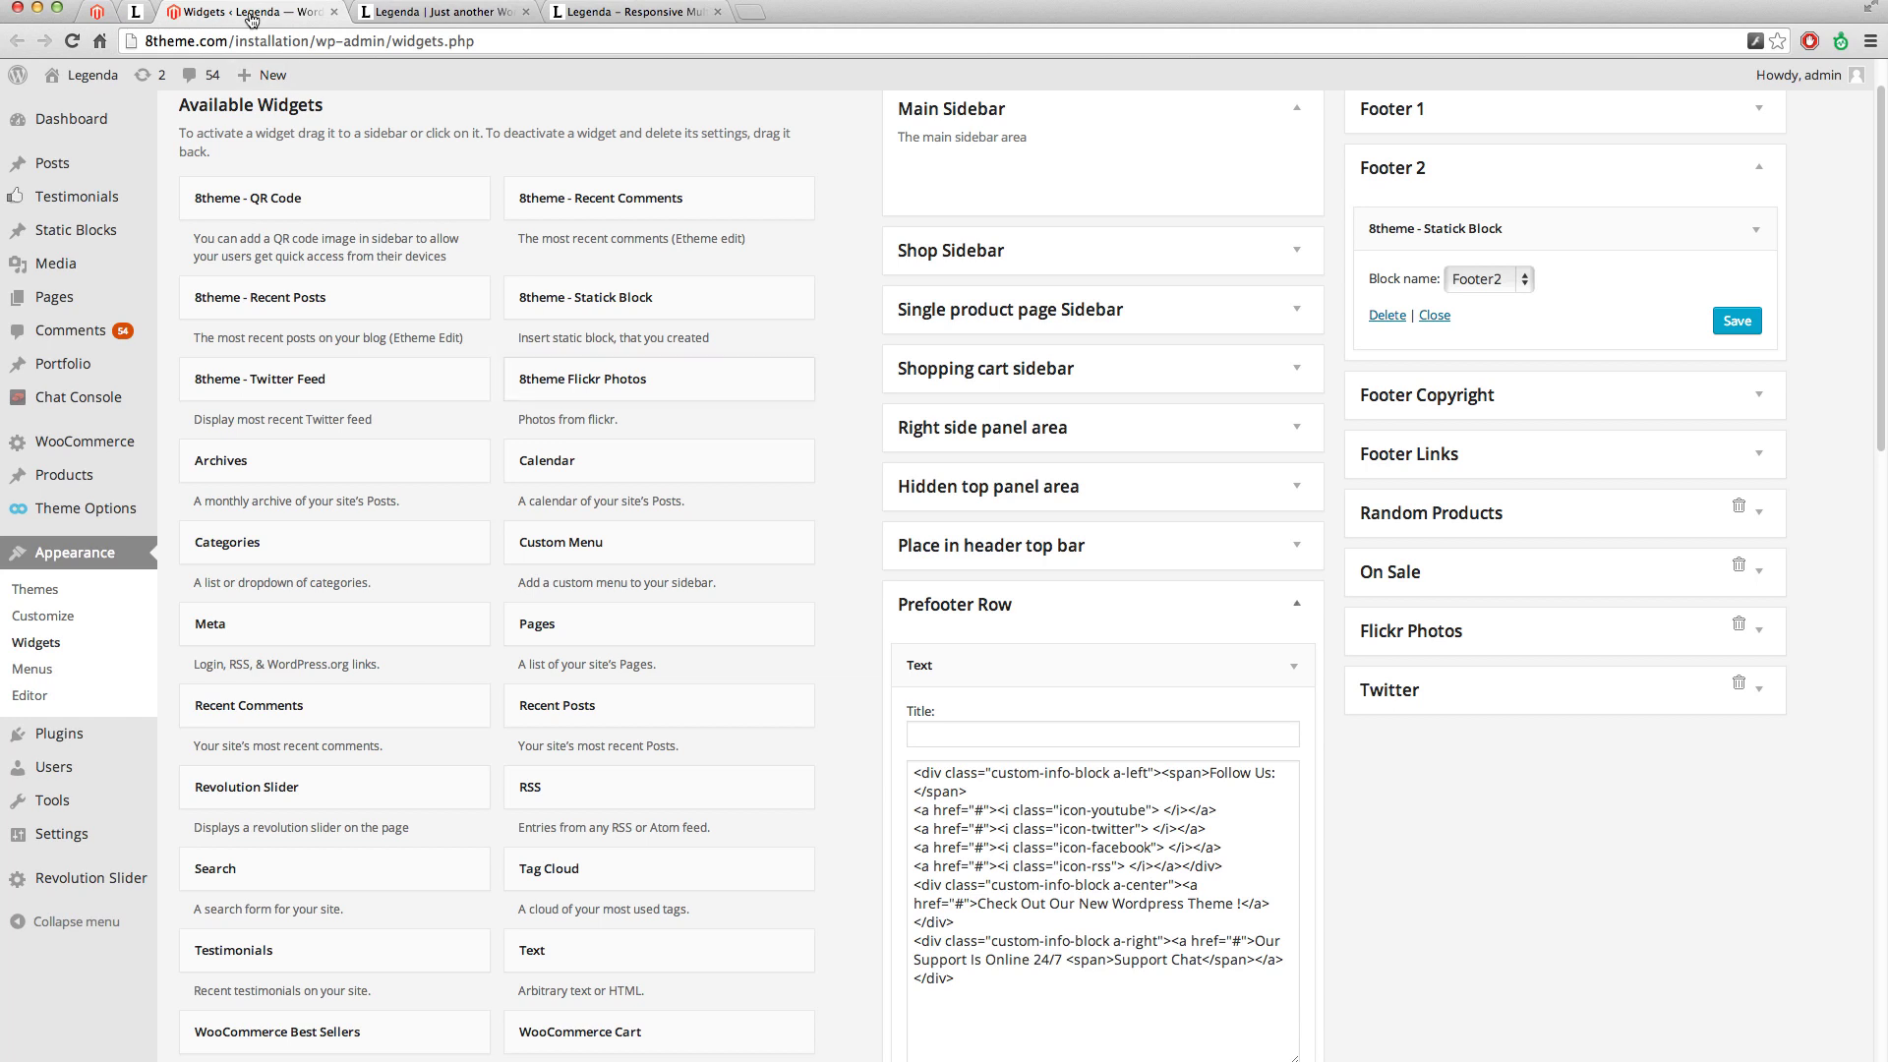
Add a Text widget to the Footer Copyright area.
{"action": "left_click", "coordinate": [1300, 610]}
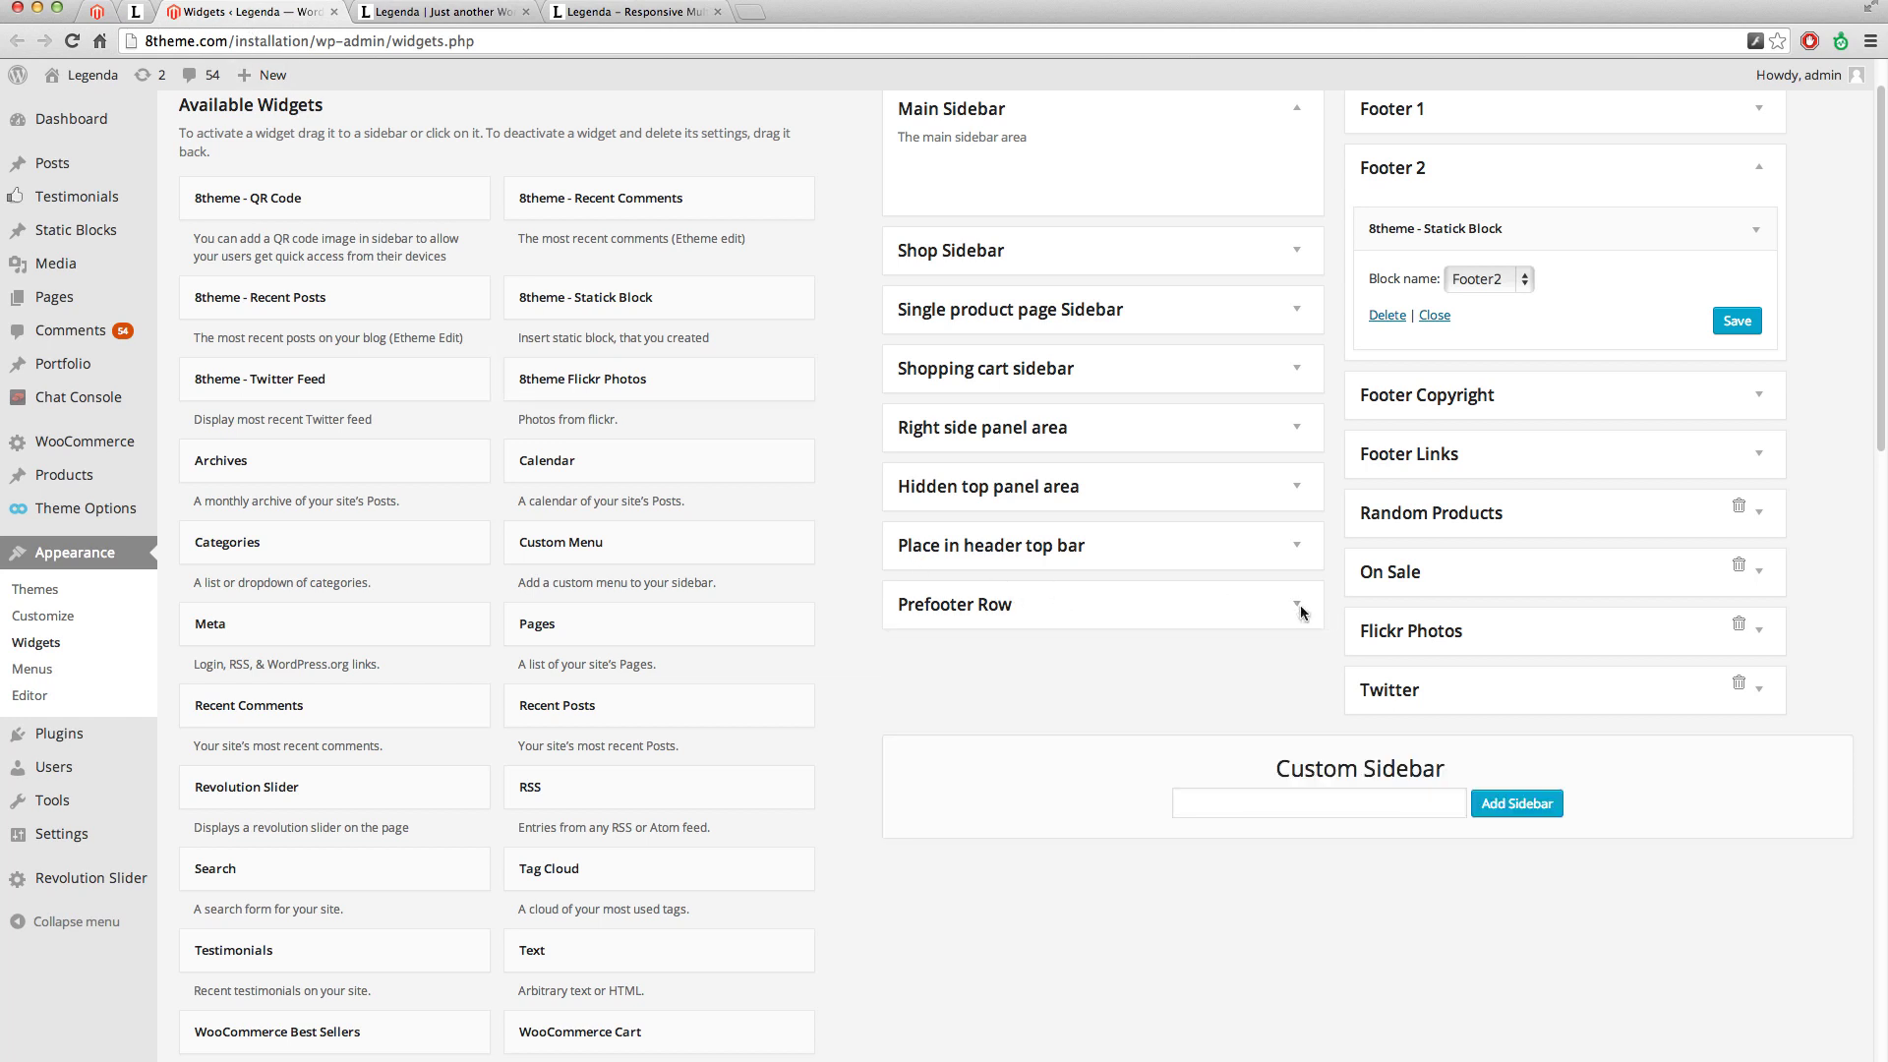
{"action": "left_click", "coordinate": [1759, 398]}
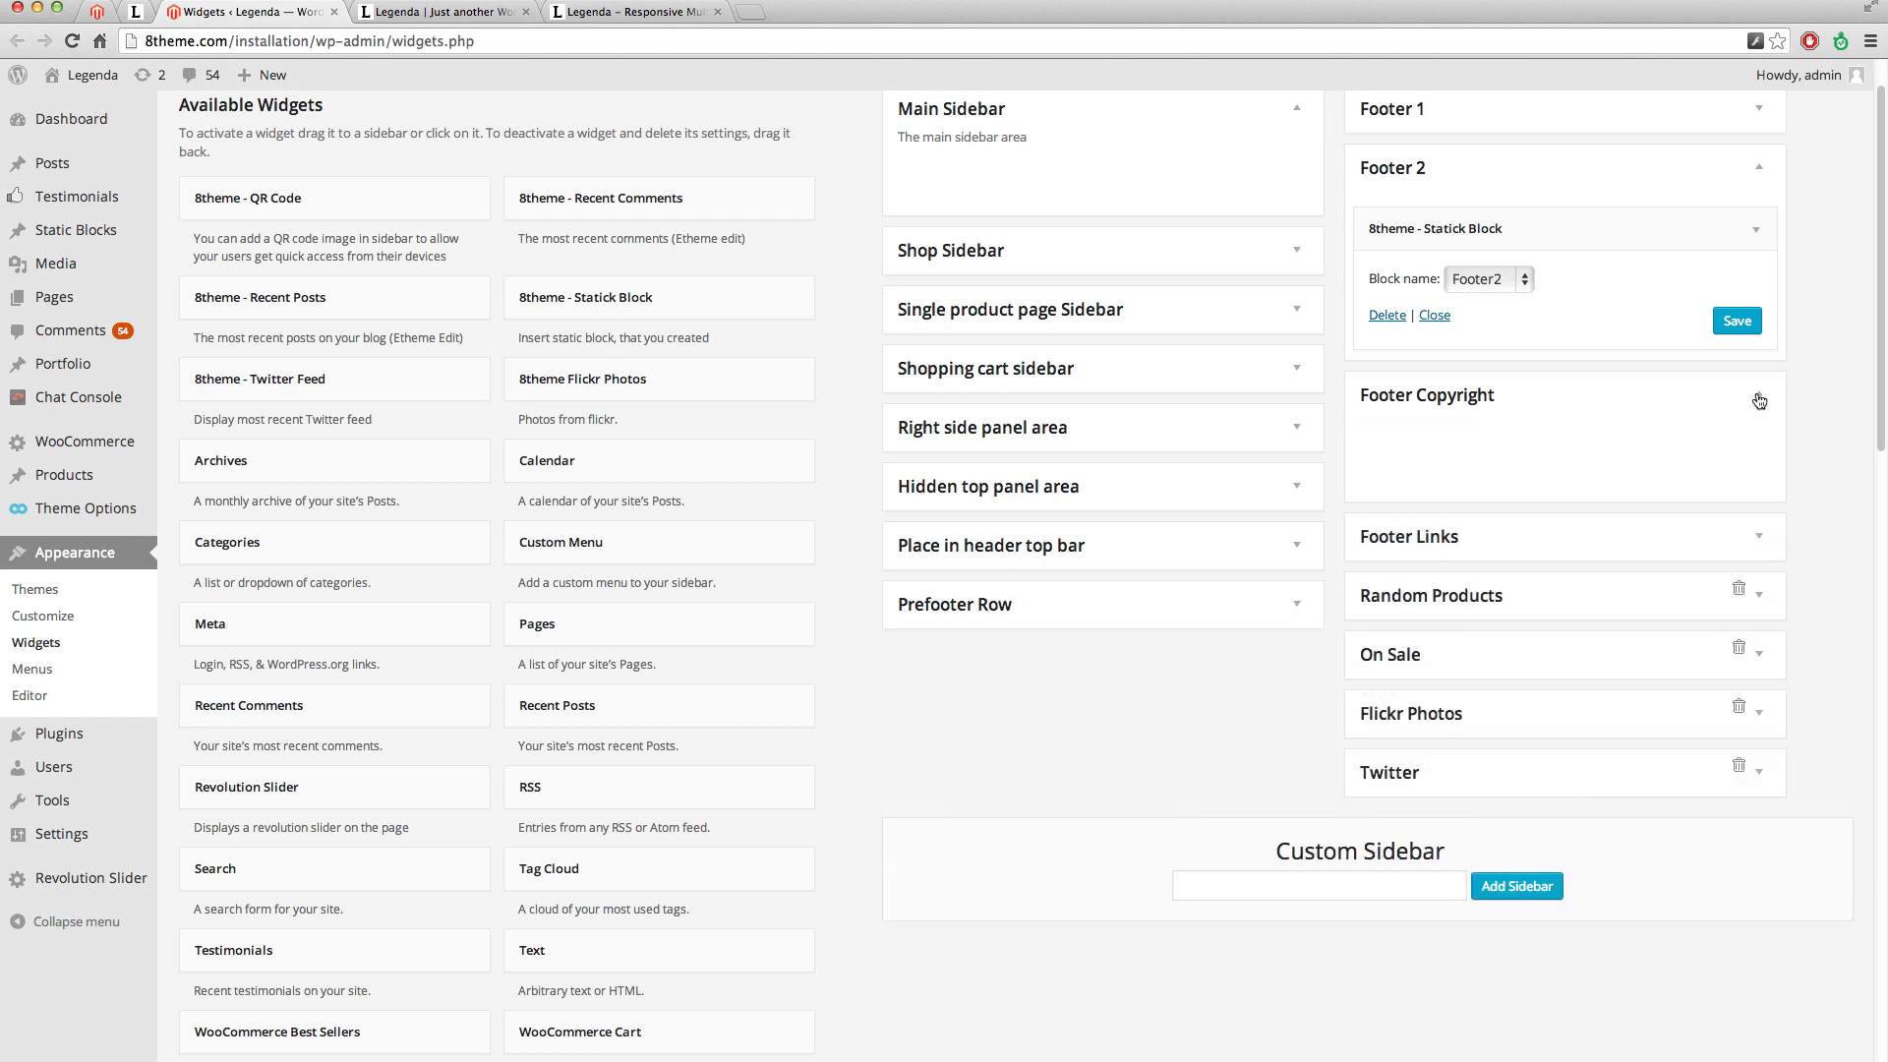
{"action": "left_click", "coordinate": [1759, 536]}
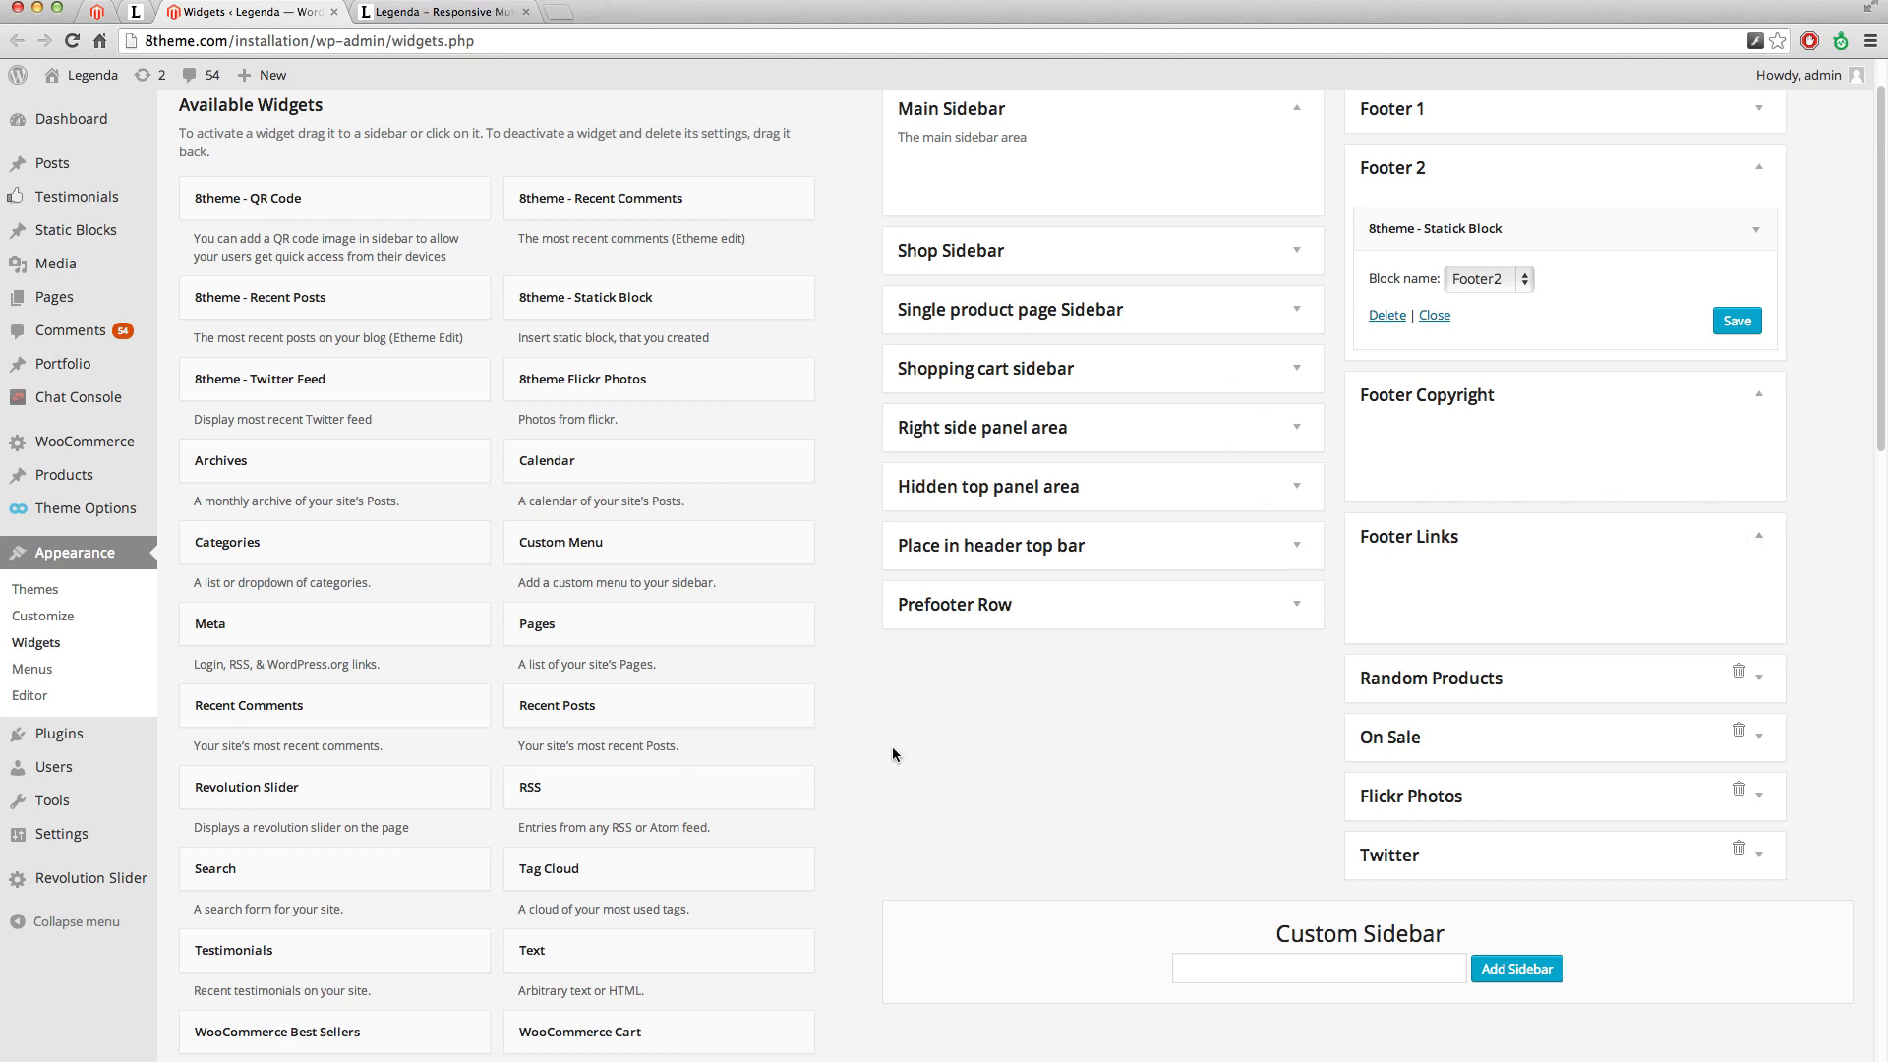
{"action": "mouse_move", "coordinate": [696, 969]}
{"action": "left_mouse_down"}
{"action": "mouse_move", "coordinate": [1132, 744]}
{"action": "mouse_move", "coordinate": [1557, 451]}
{"action": "left_mouse_up"}
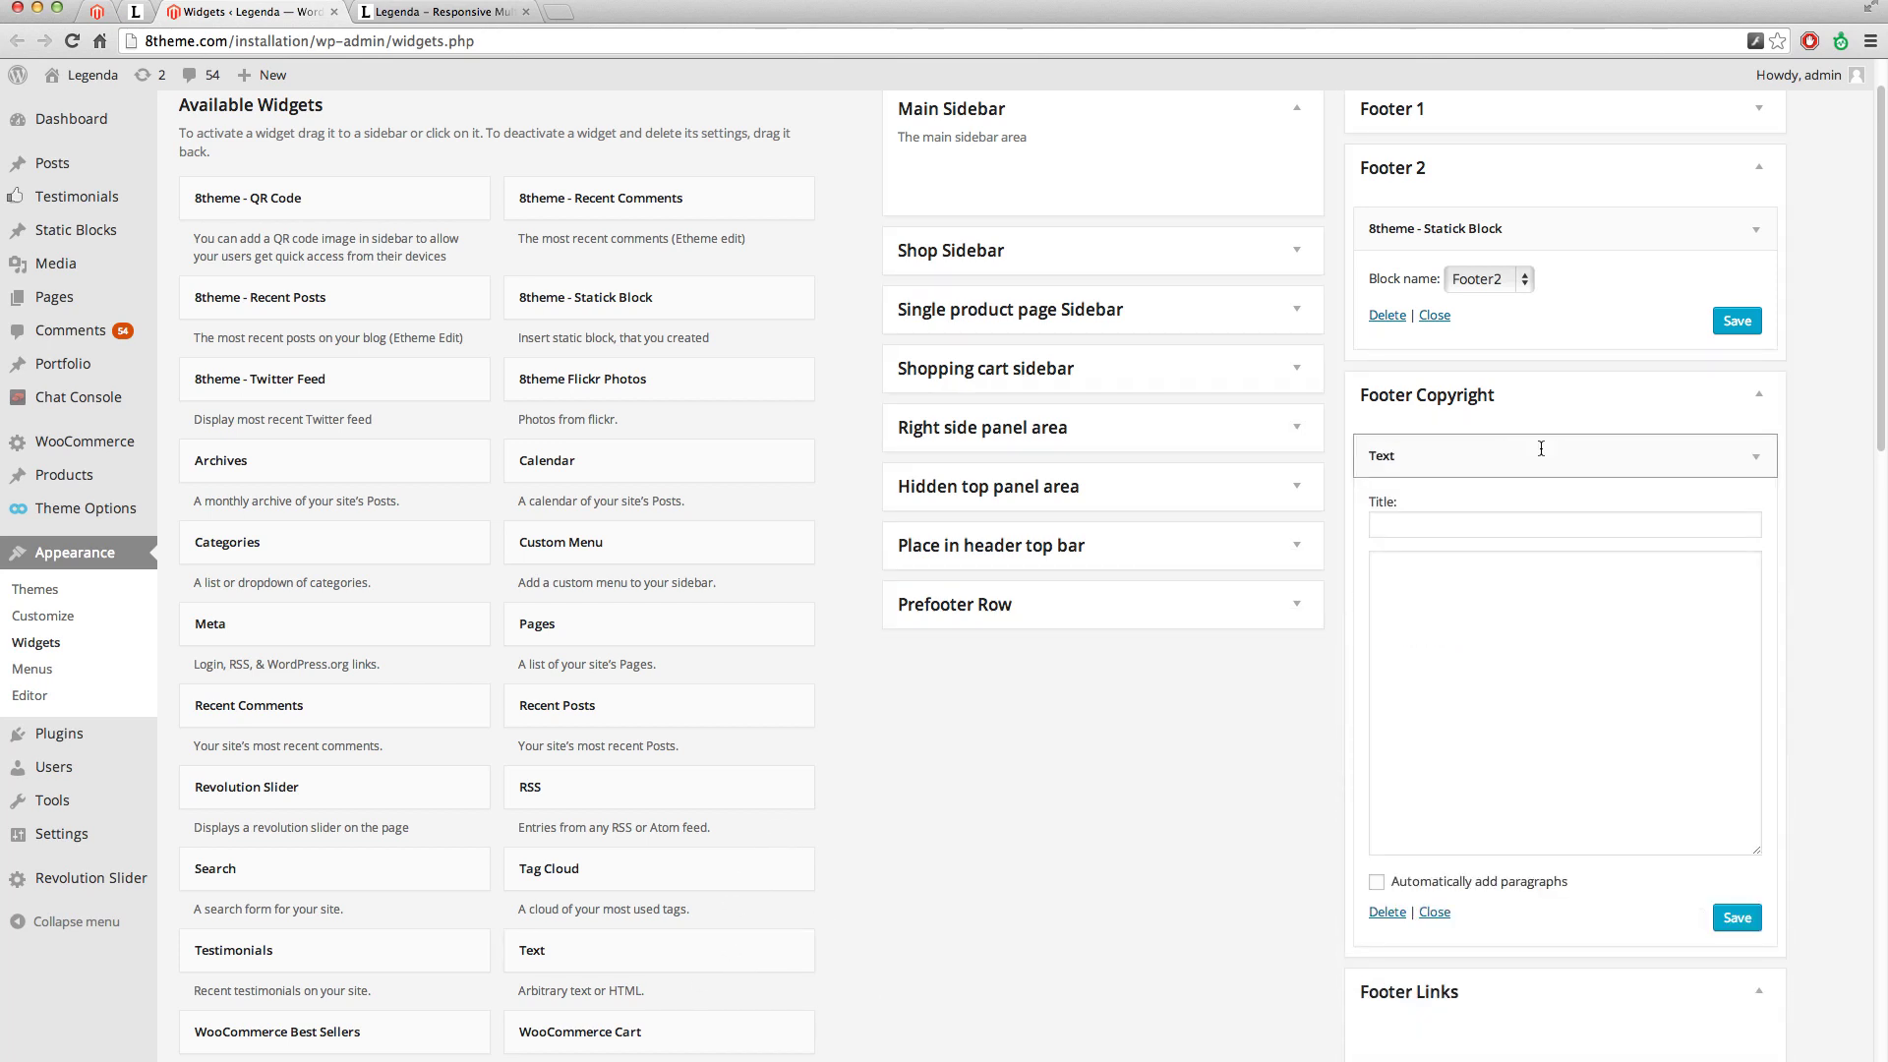
{"action": "left_click", "coordinate": [1506, 616]}
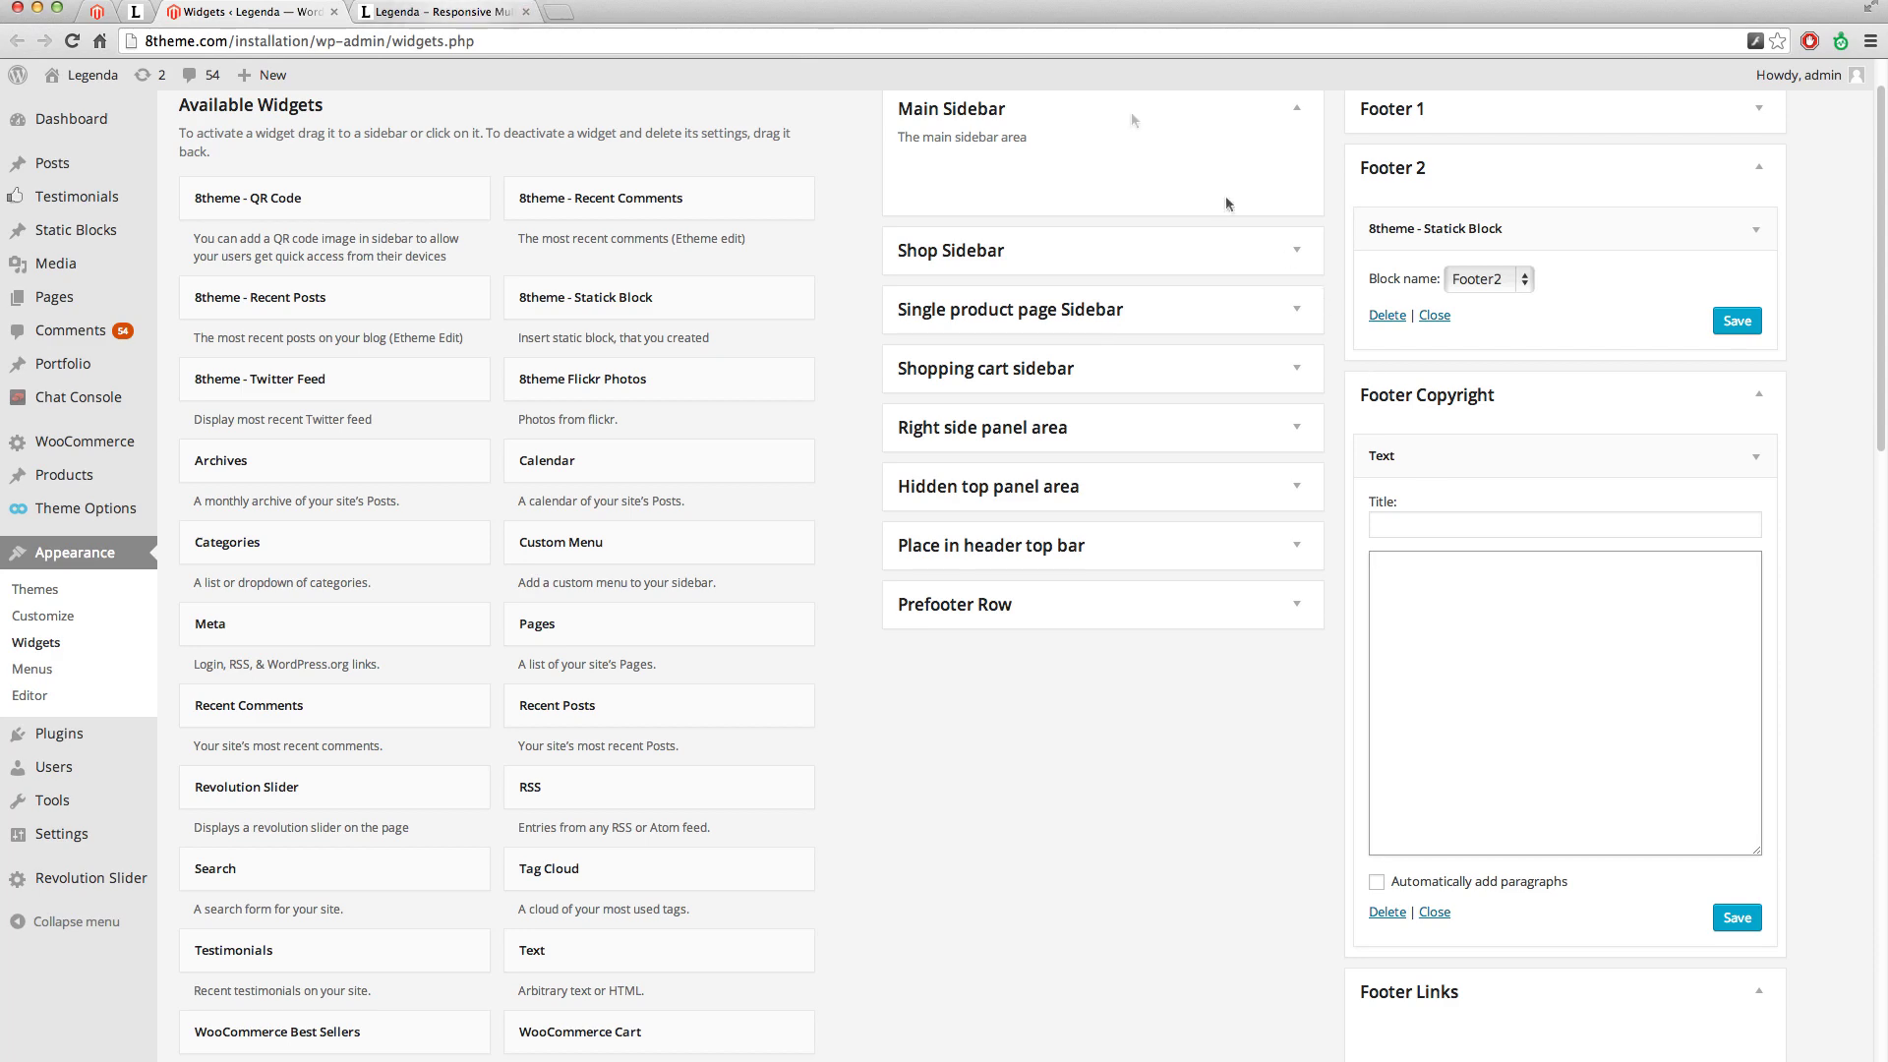
Paste the theme's logo-small image code from the docs into the widget and save it.
{"action": "left_click", "coordinate": [450, 12]}
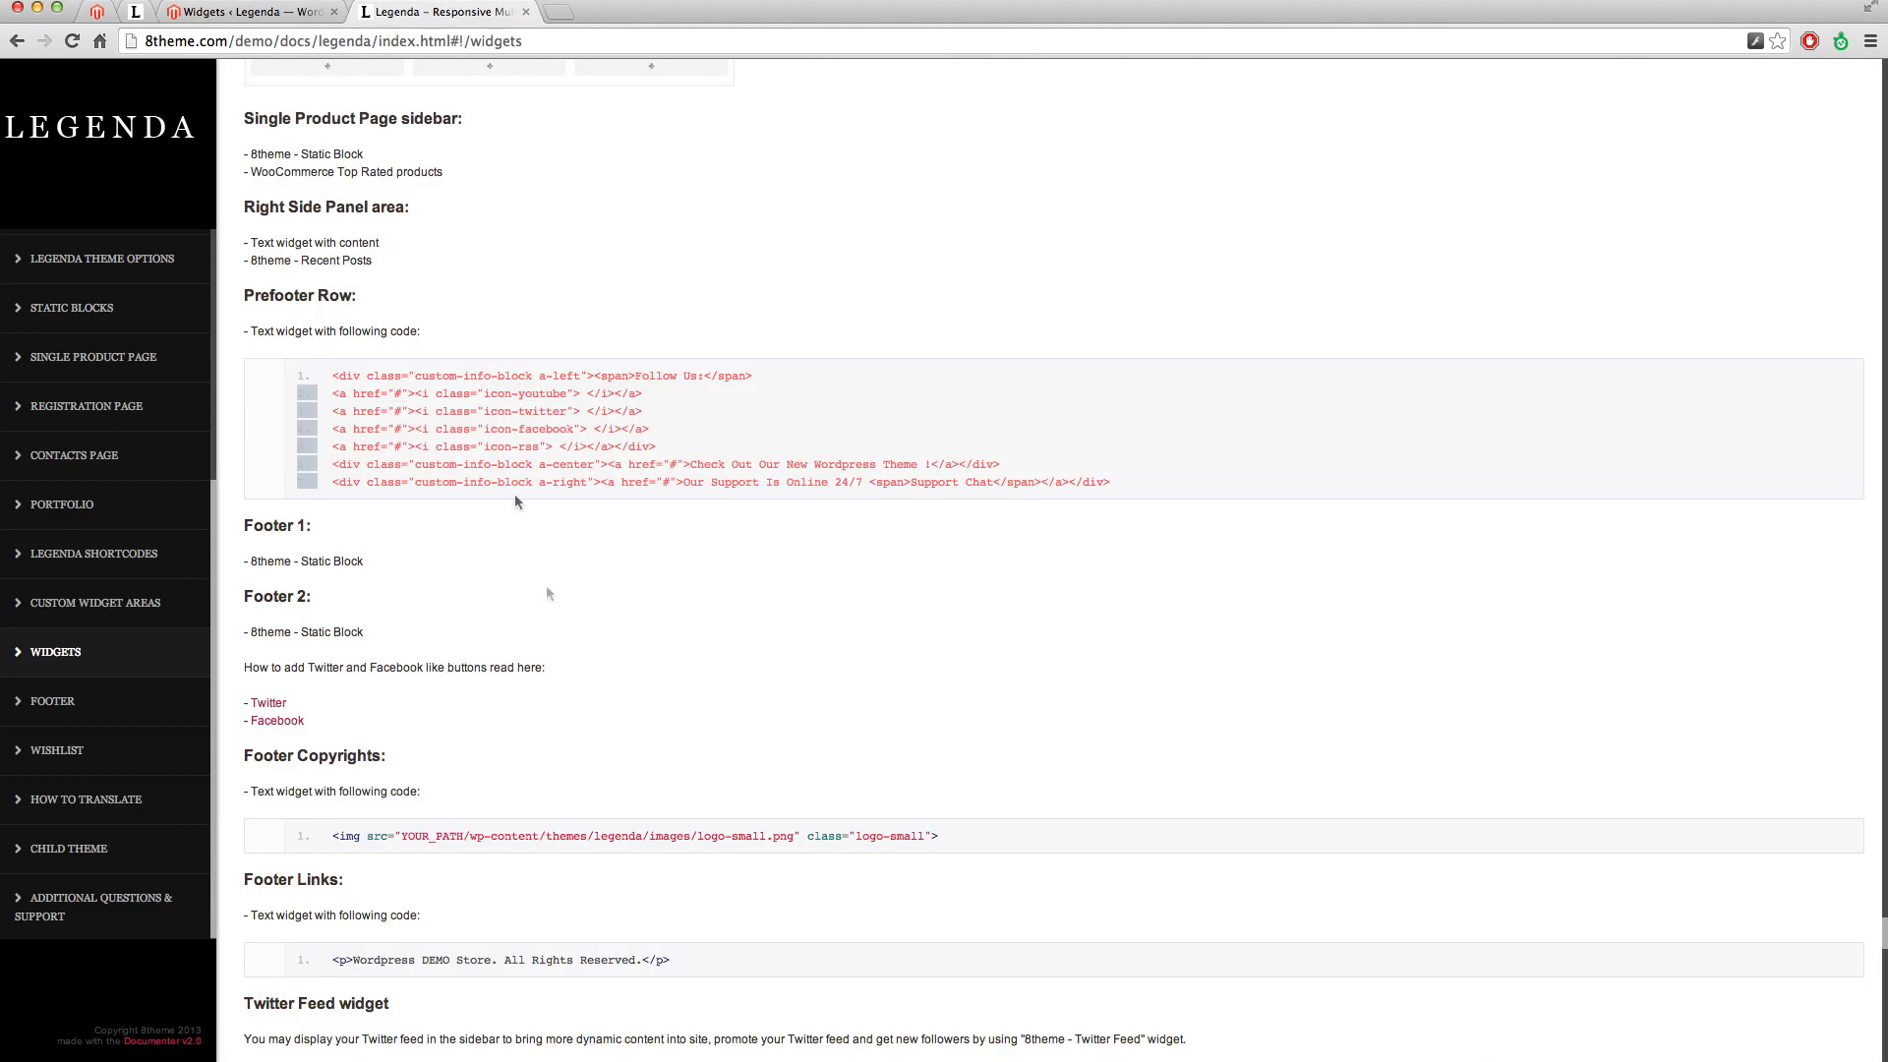
{"action": "scroll", "coordinate": [564, 639], "scroll_direction": "down", "scroll_amount": 1}
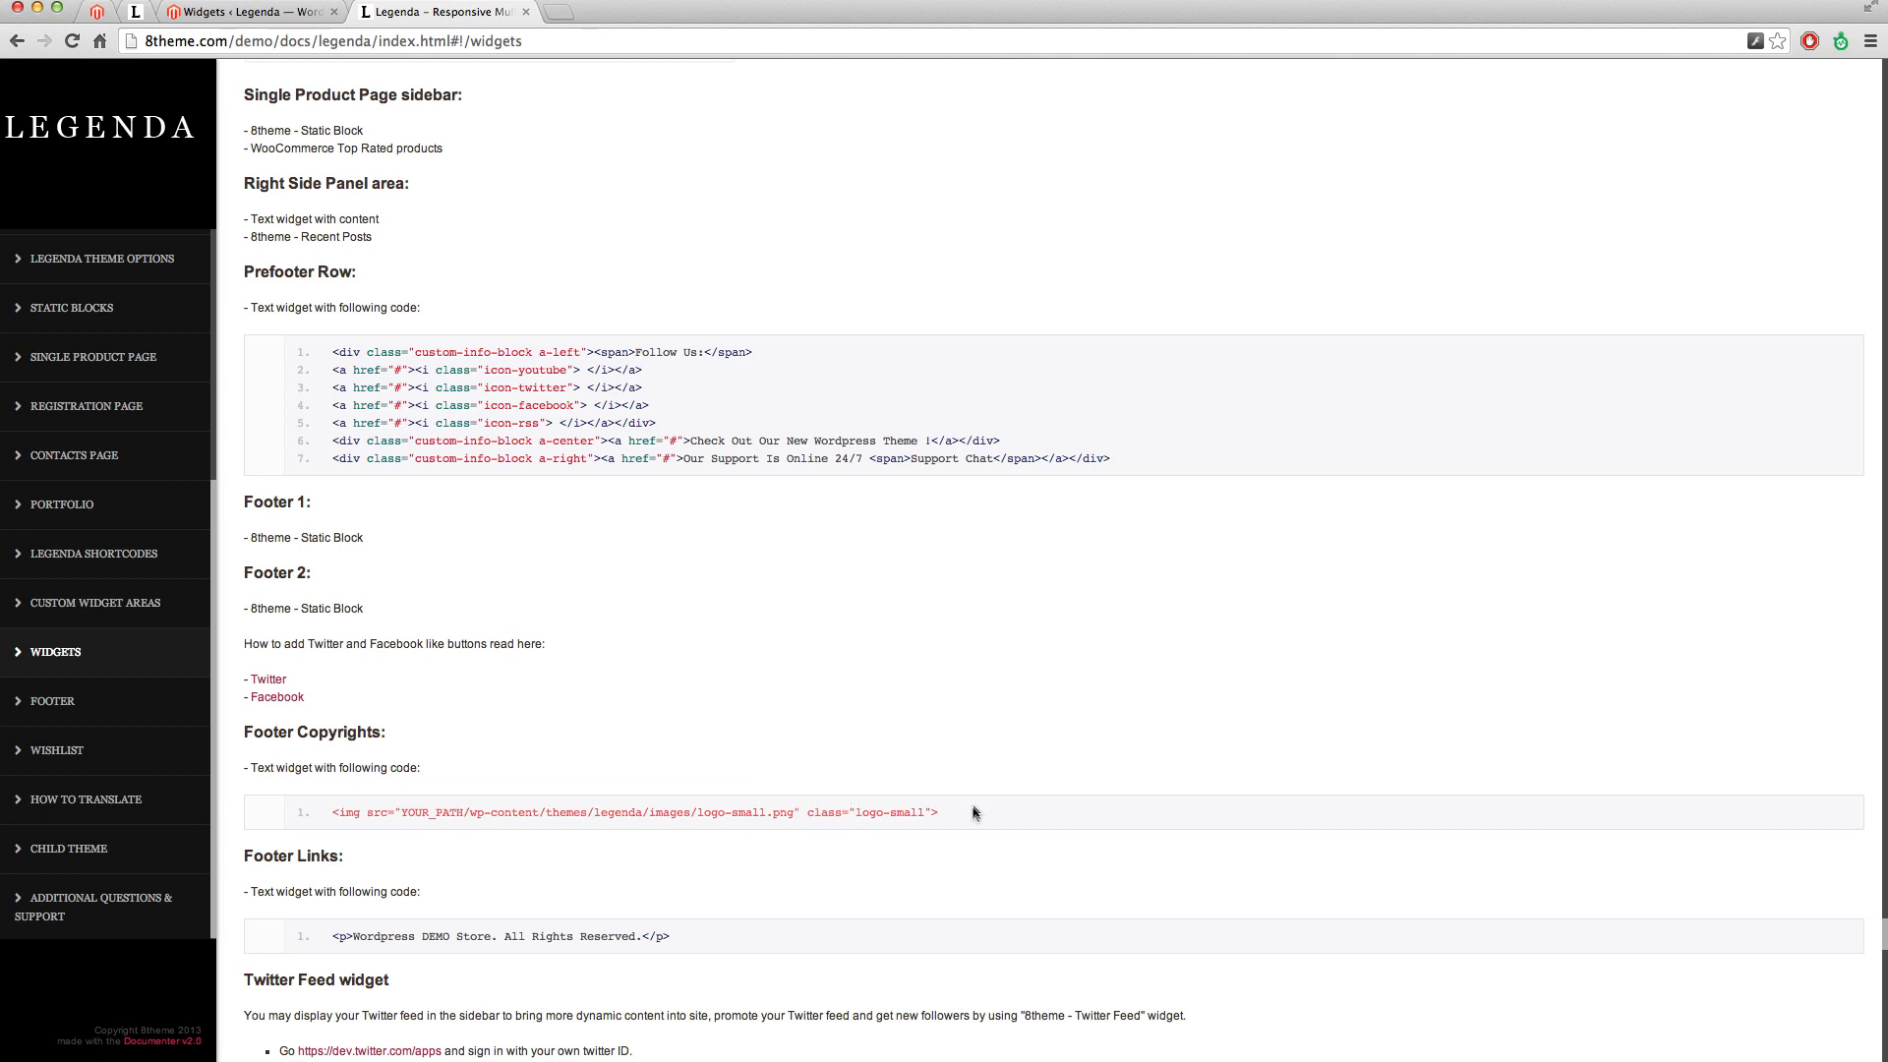
{"action": "left_click", "coordinate": [241, 12]}
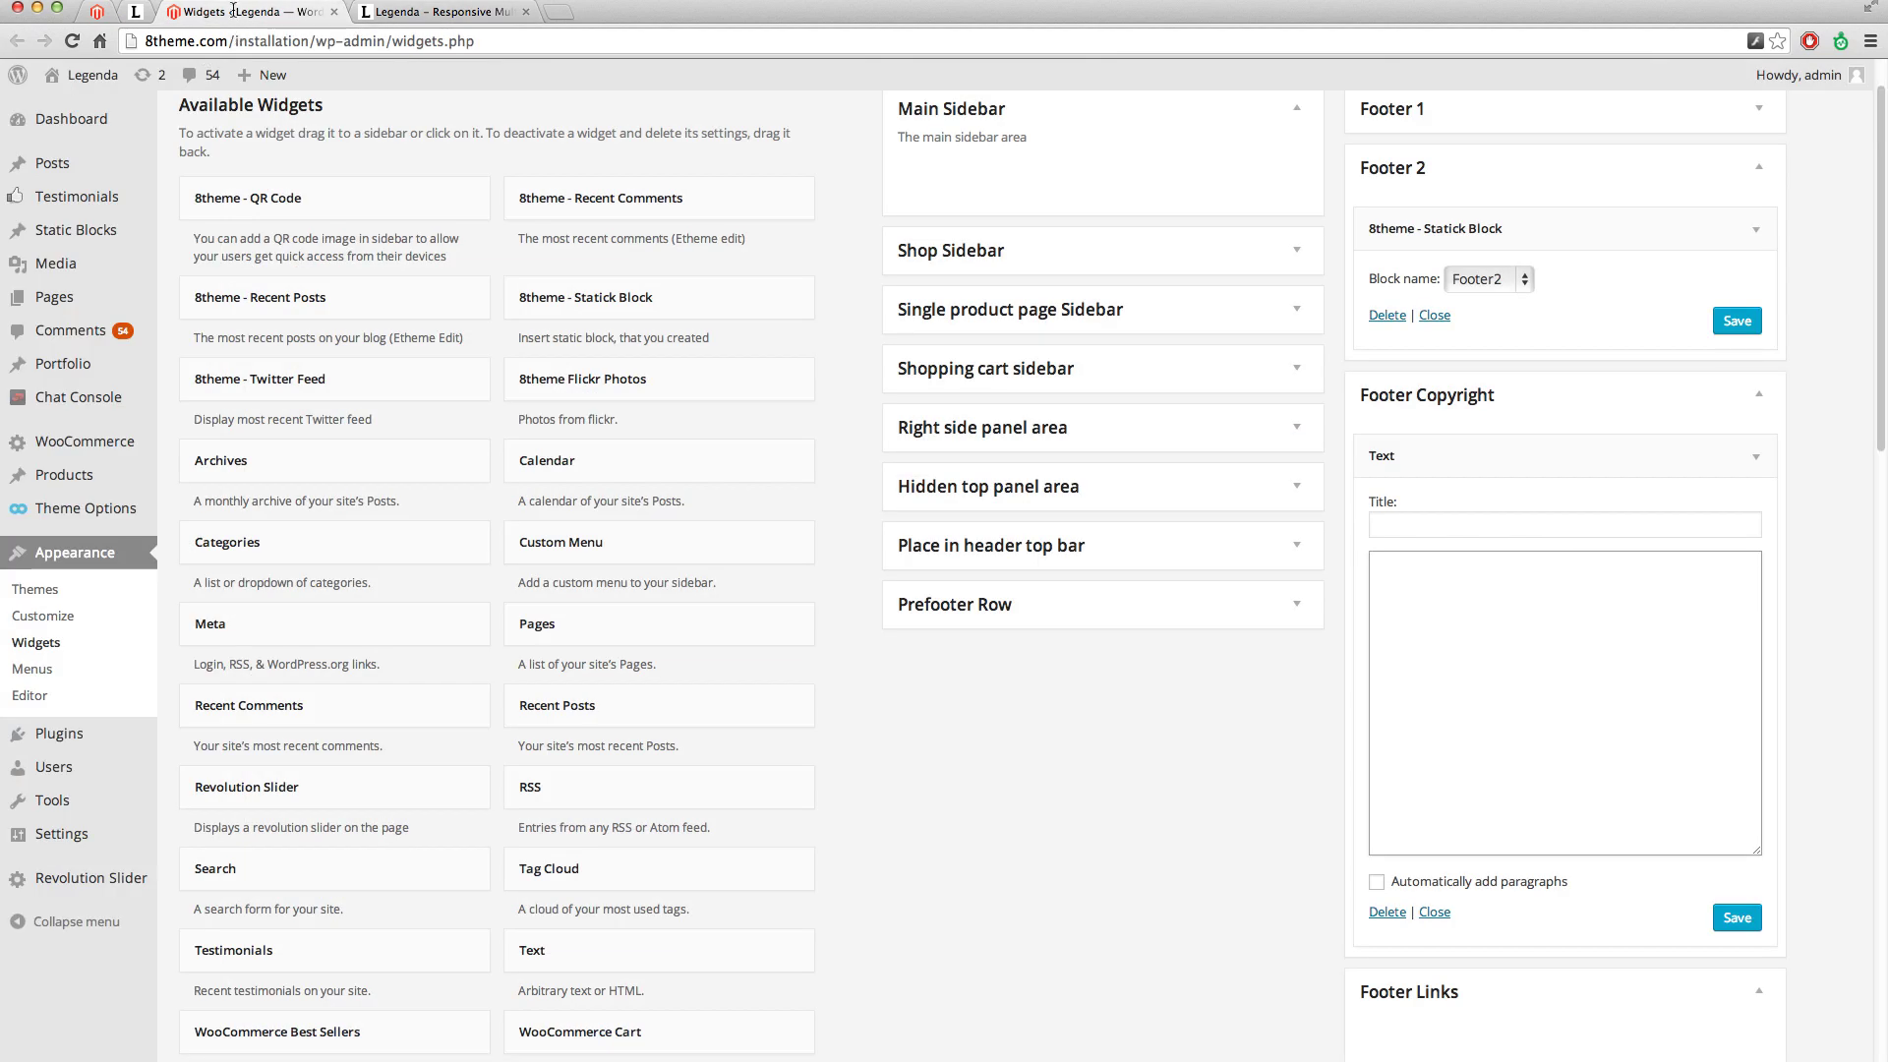
{"action": "left_click", "coordinate": [1580, 776]}
{"action": "type", "text": "<img src=\"YOUR_PATH/wp-content/themes/legenda/images/logo-small.png\" class=\"logo-small\">"}
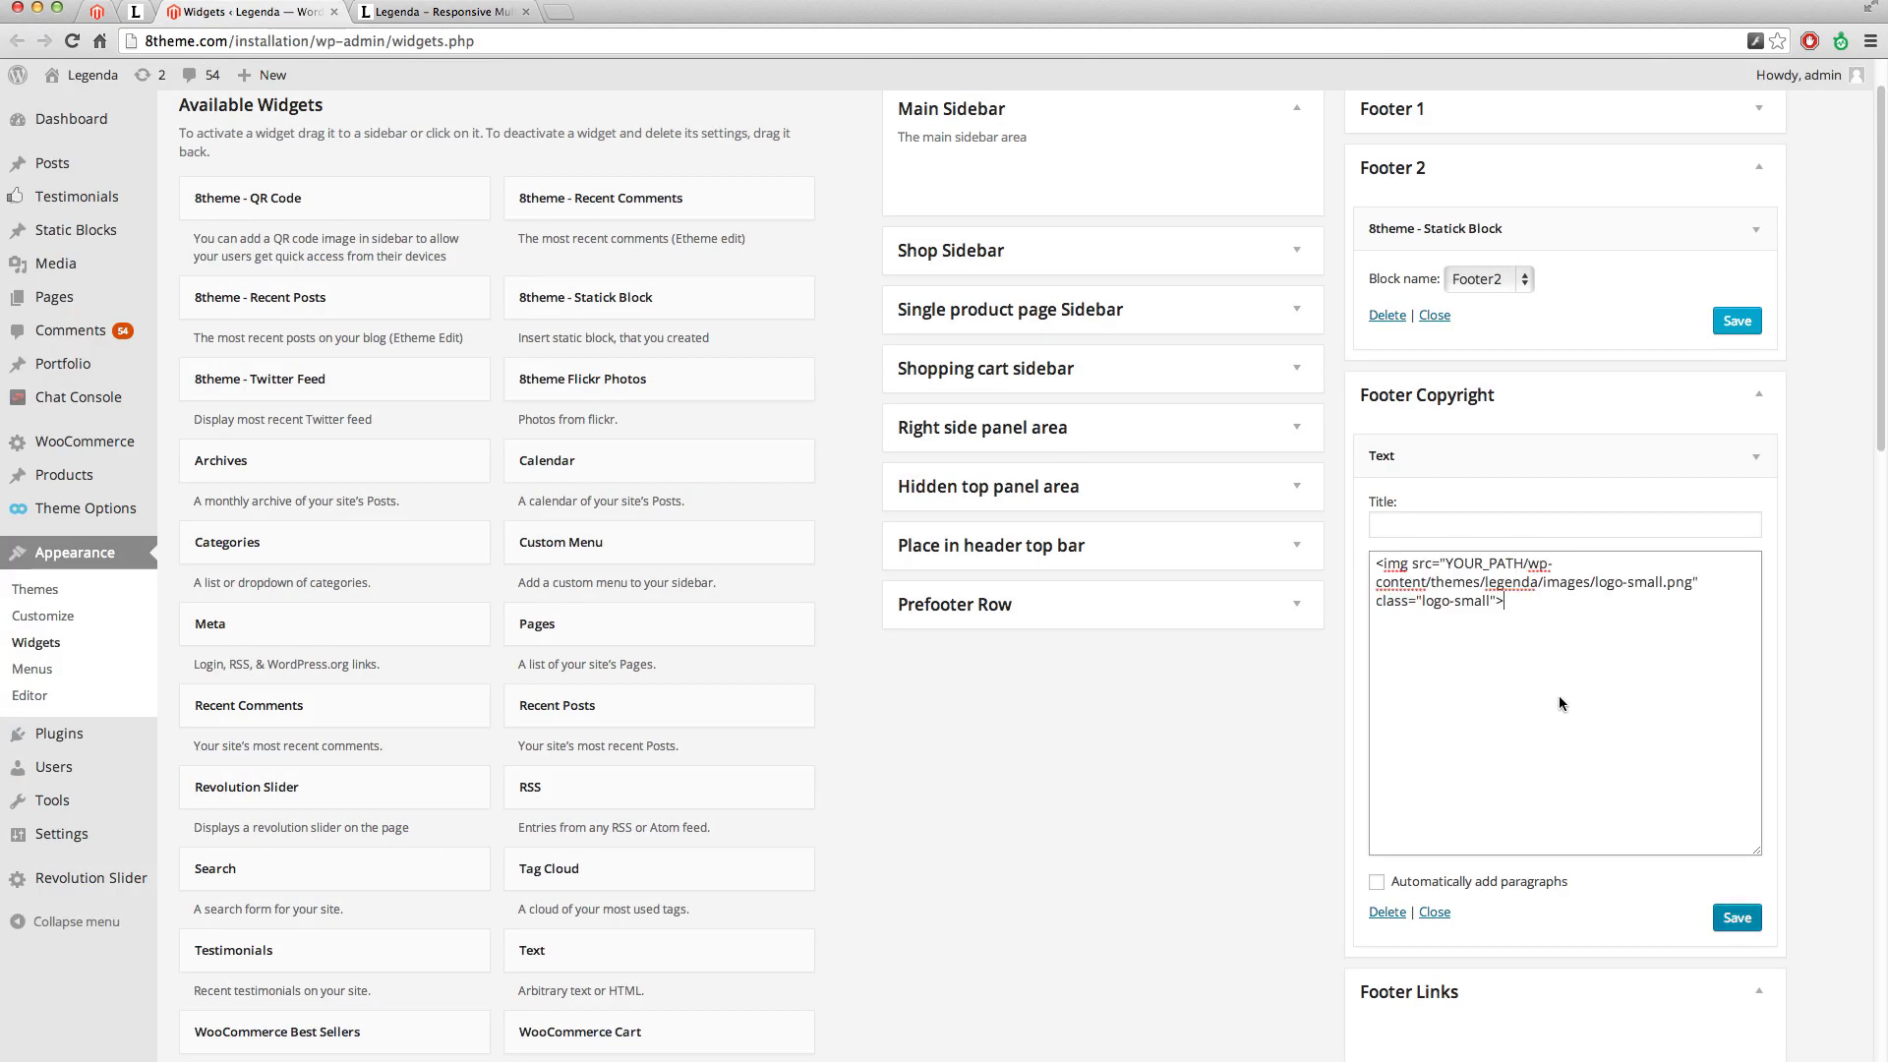
{"action": "left_click", "coordinate": [1736, 917]}
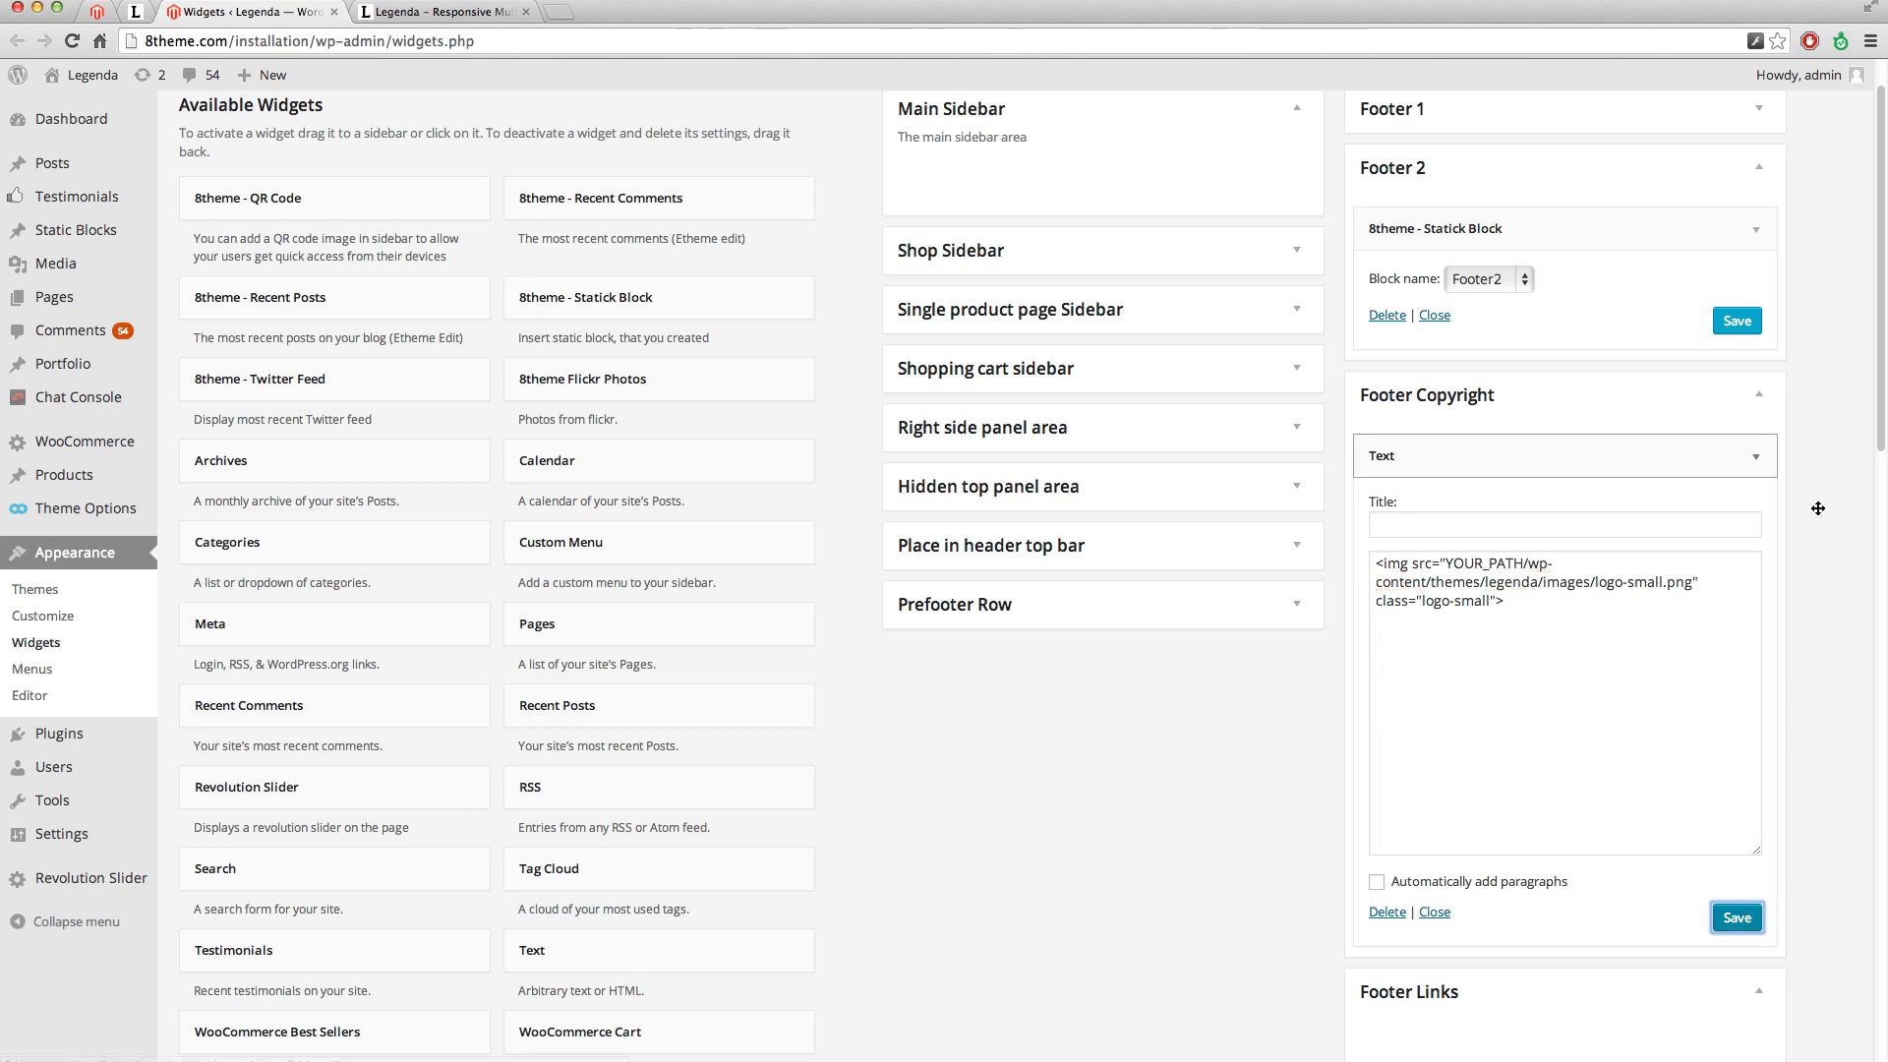
{"action": "left_click", "coordinate": [1758, 396]}
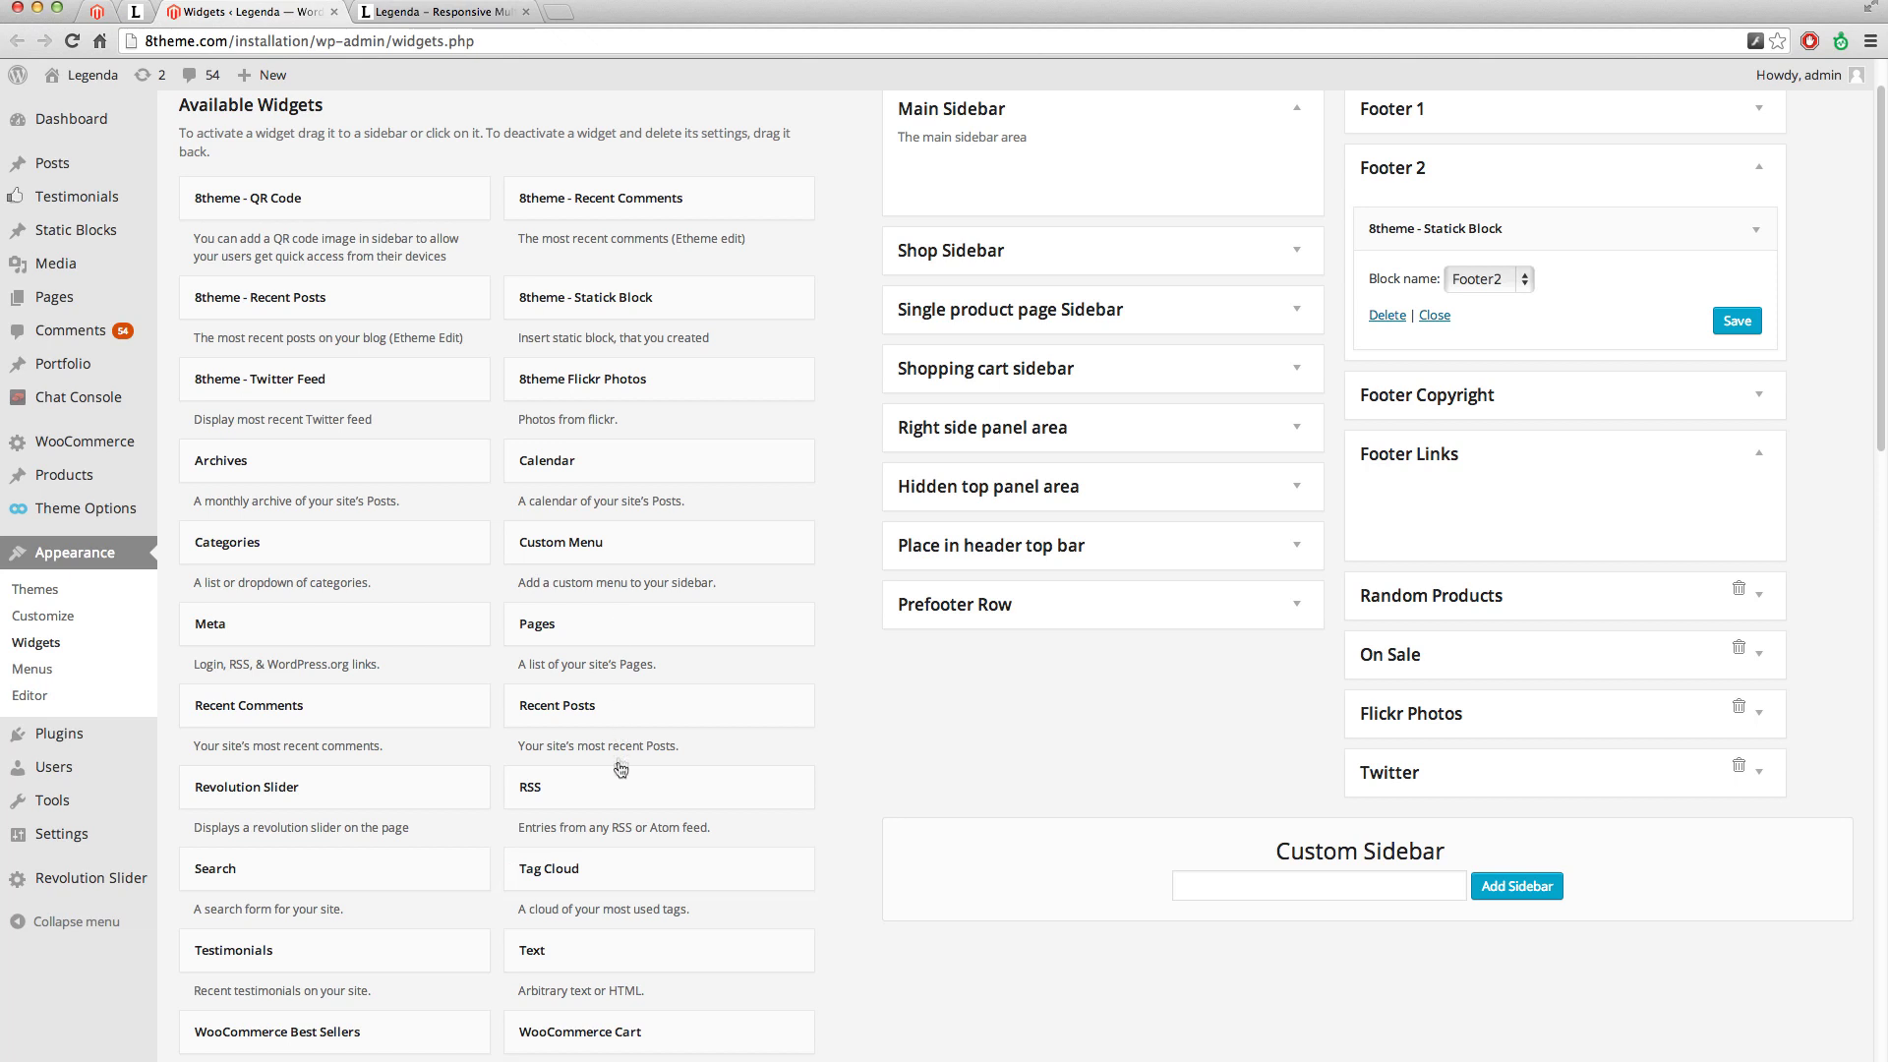
Add a Footer Links Text widget with '<p>Wordpress DEMO Store. All Rights Reserved.</p>' and save it.
{"action": "mouse_move", "coordinate": [551, 950]}
{"action": "left_mouse_down"}
{"action": "mouse_move", "coordinate": [1360, 615]}
{"action": "mouse_move", "coordinate": [1490, 486]}
{"action": "left_mouse_up"}
{"action": "left_click", "coordinate": [394, 13]}
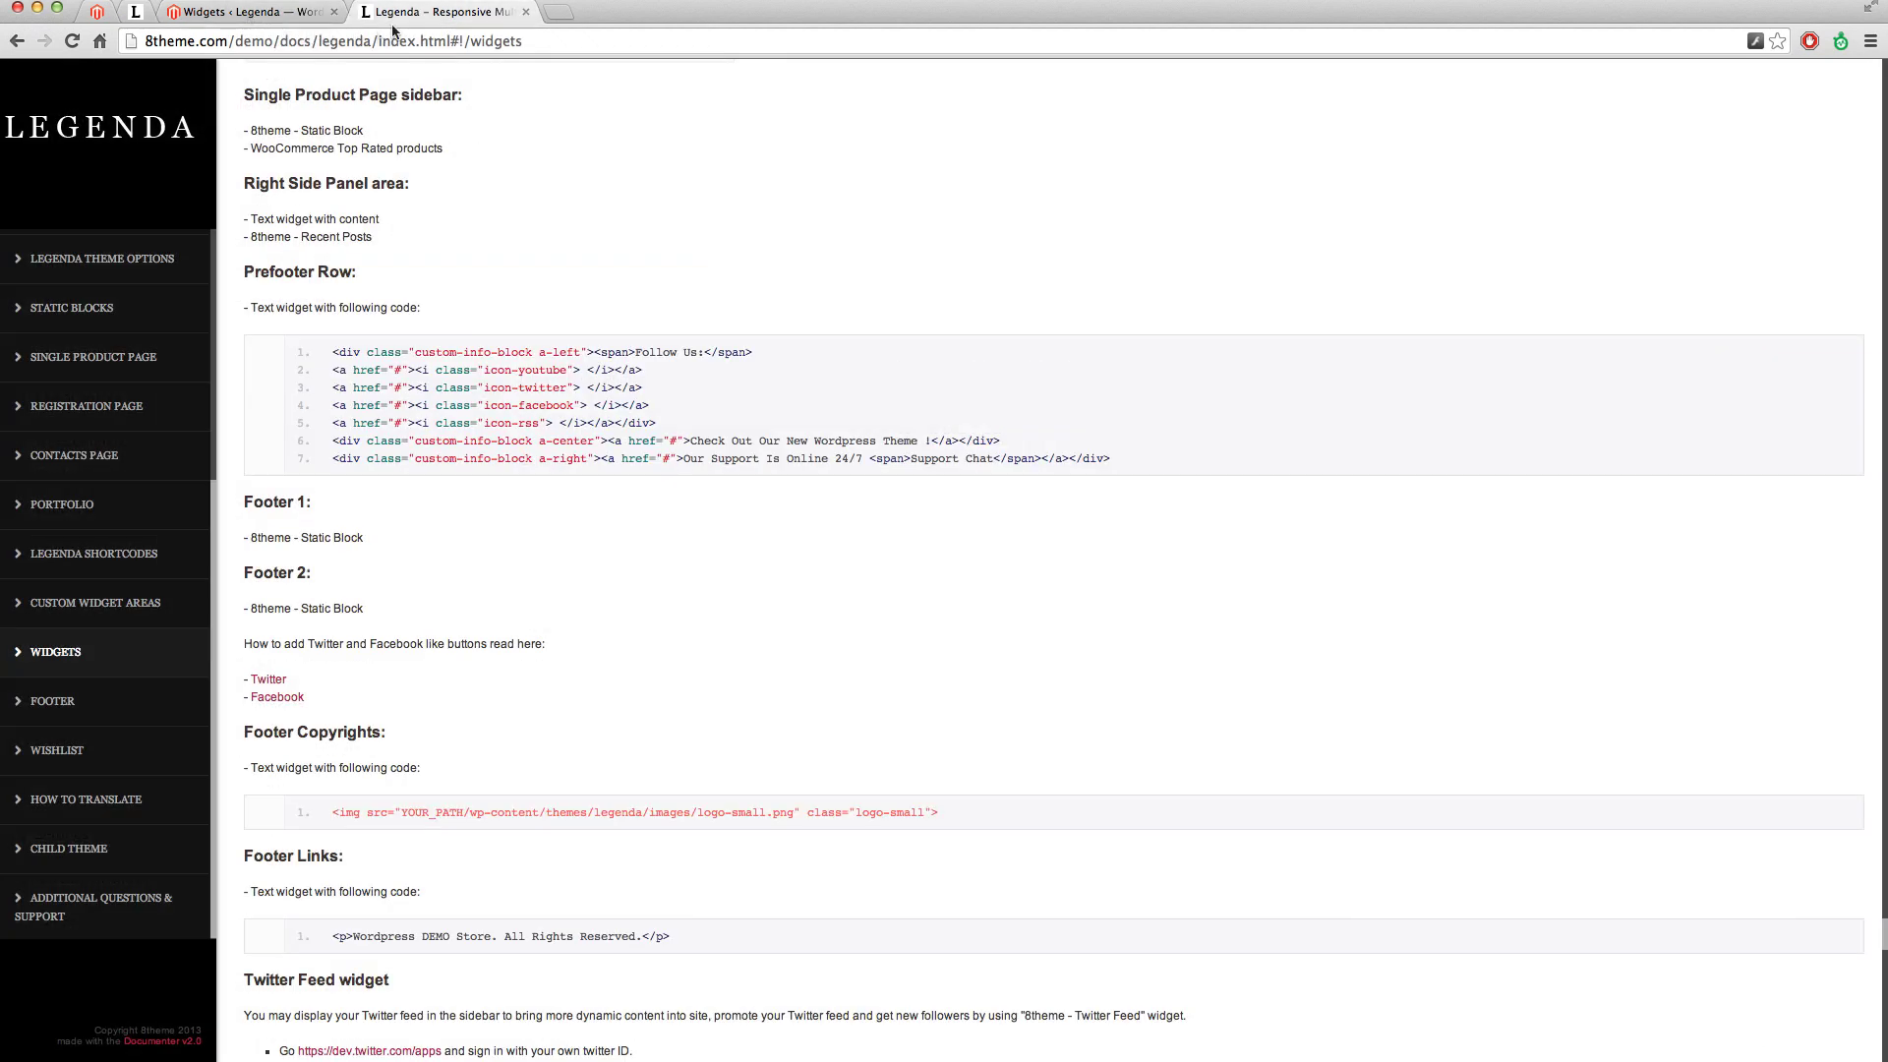
{"action": "scroll", "coordinate": [442, 508], "scroll_direction": "down", "scroll_amount": 1}
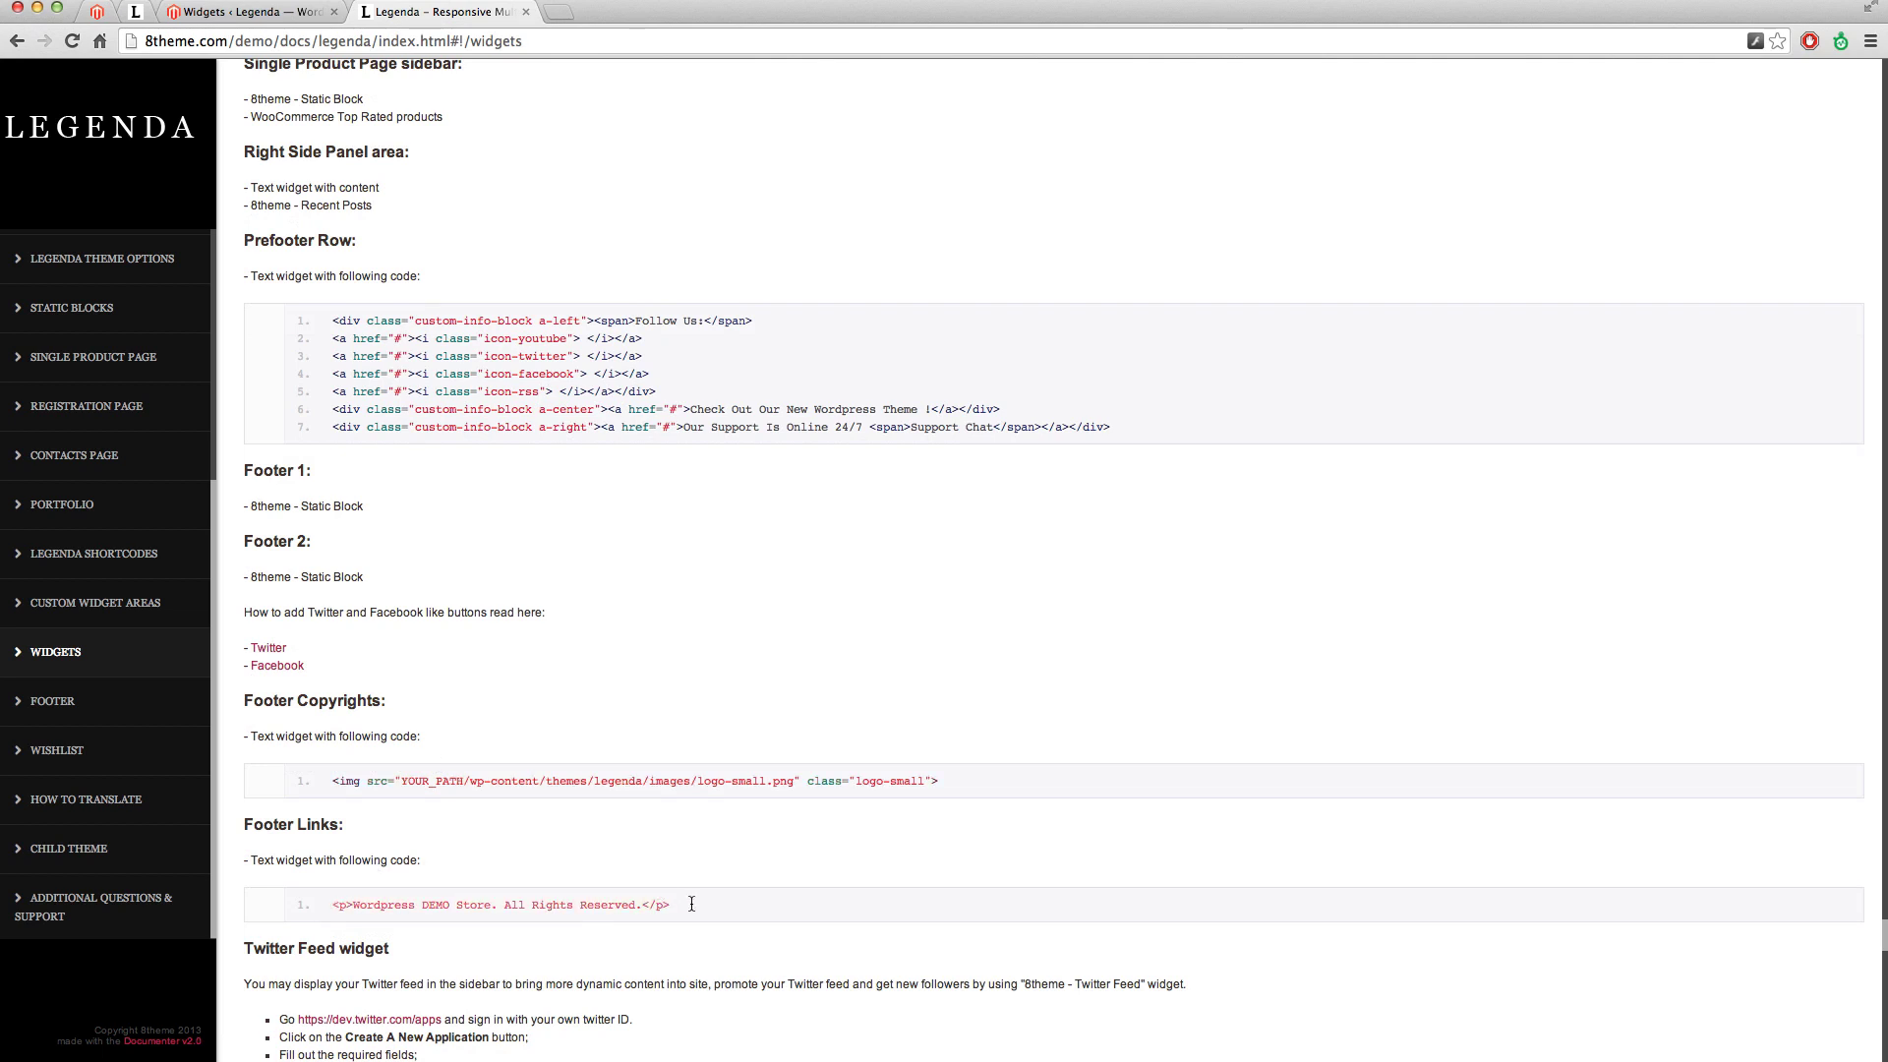
{"action": "left_click", "coordinate": [274, 10]}
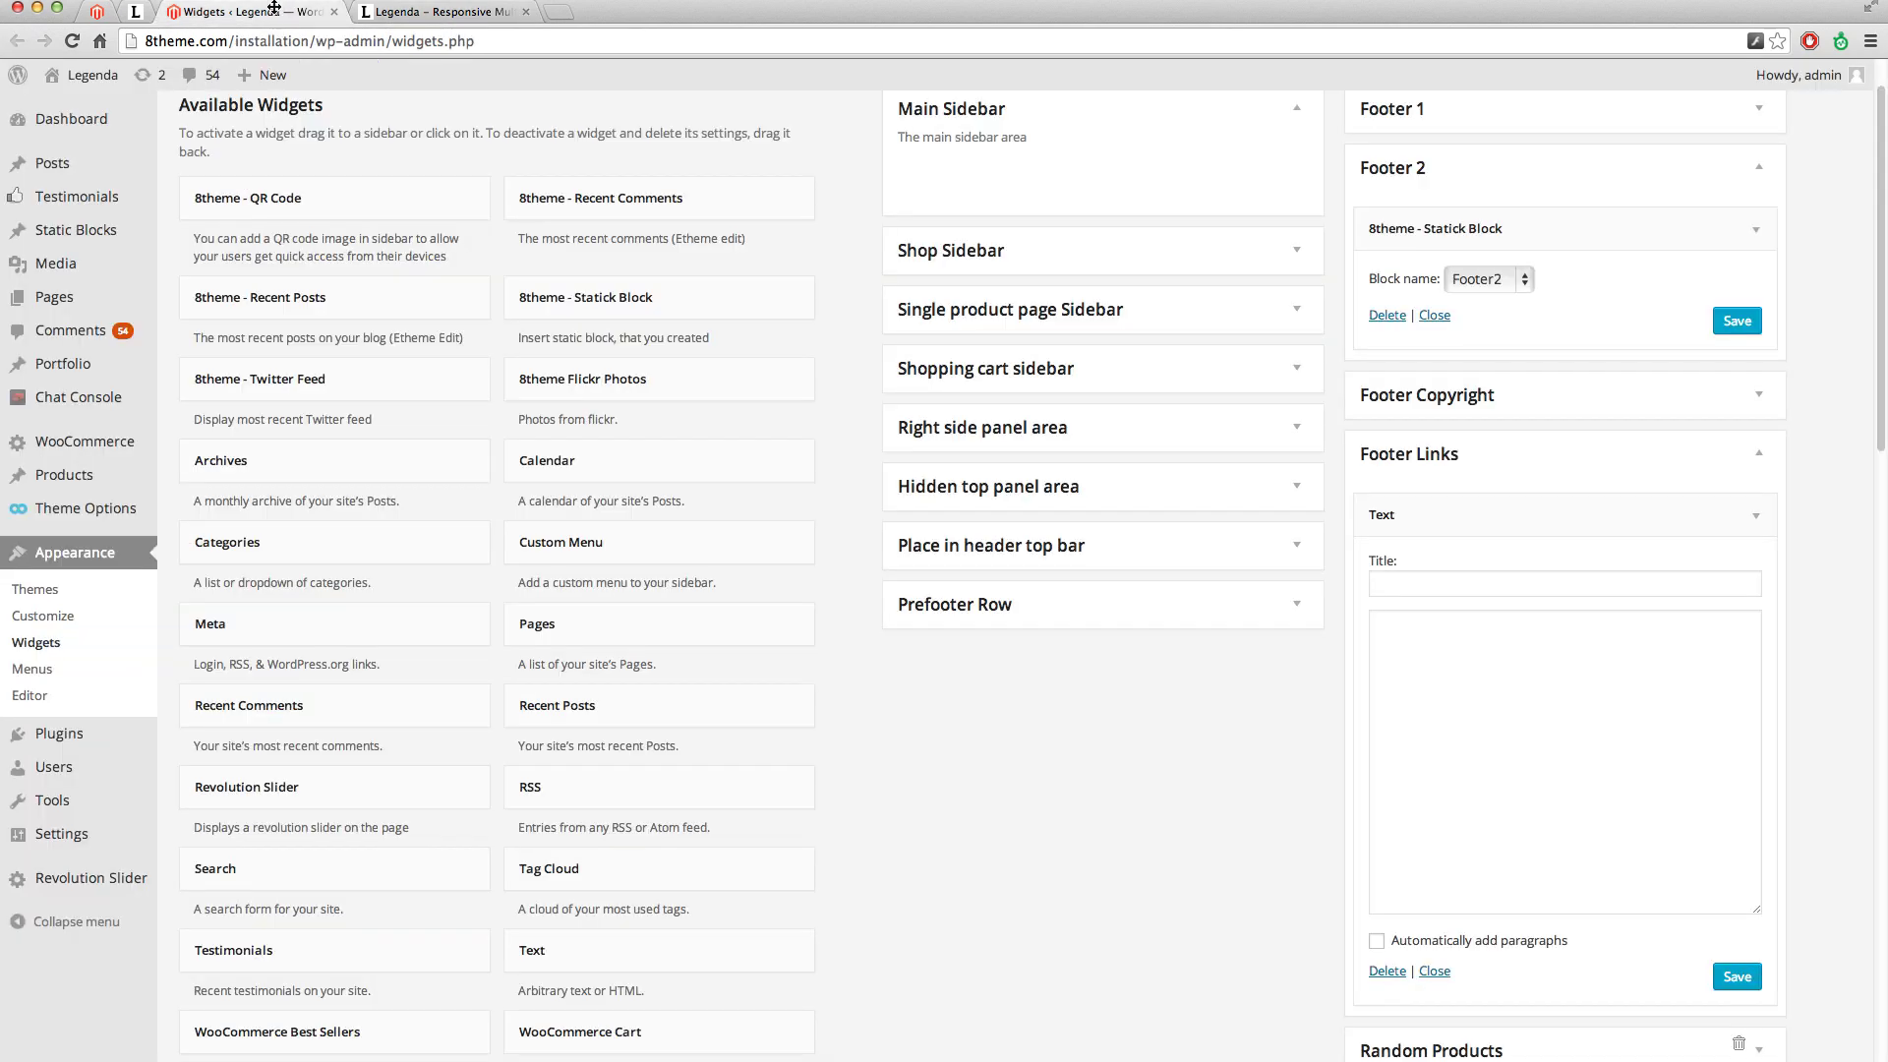
{"action": "type", "text": "<p>Wordpress DEMO Store. All Rights Reserved.</p>"}
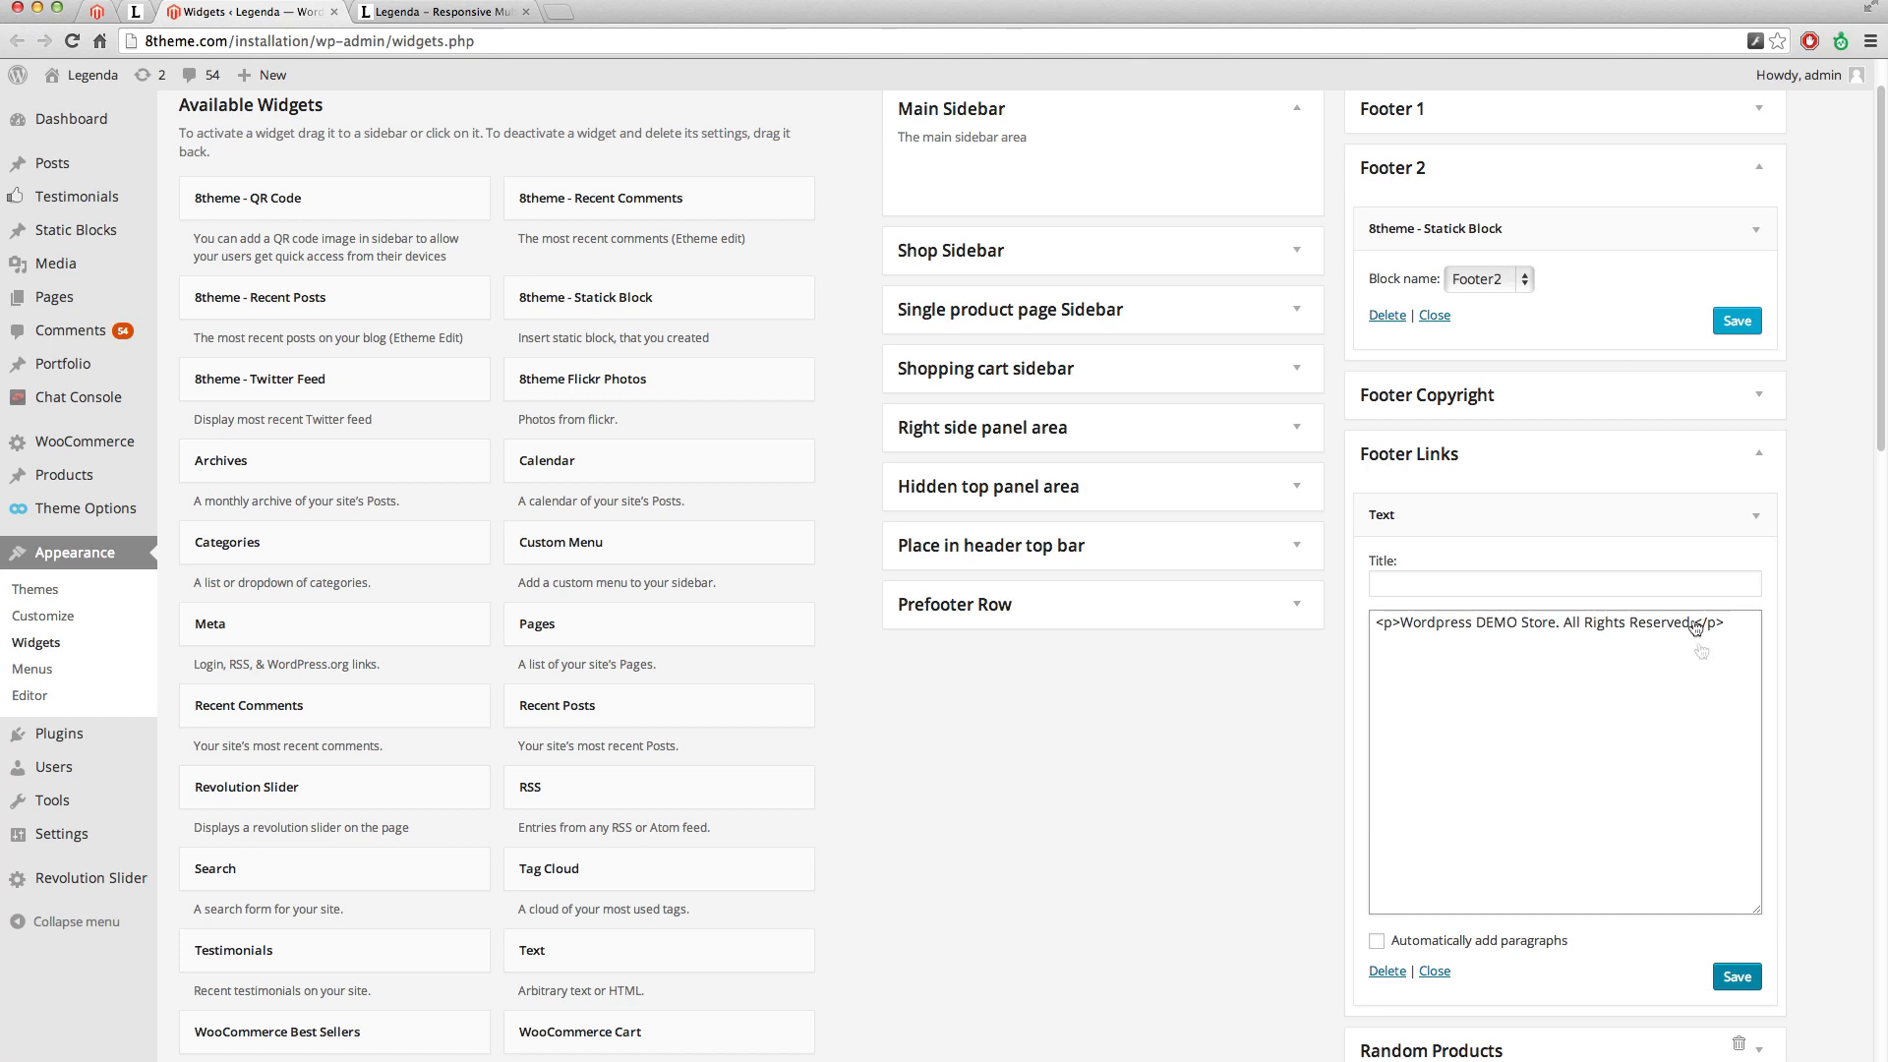
{"action": "left_click", "coordinate": [1737, 978]}
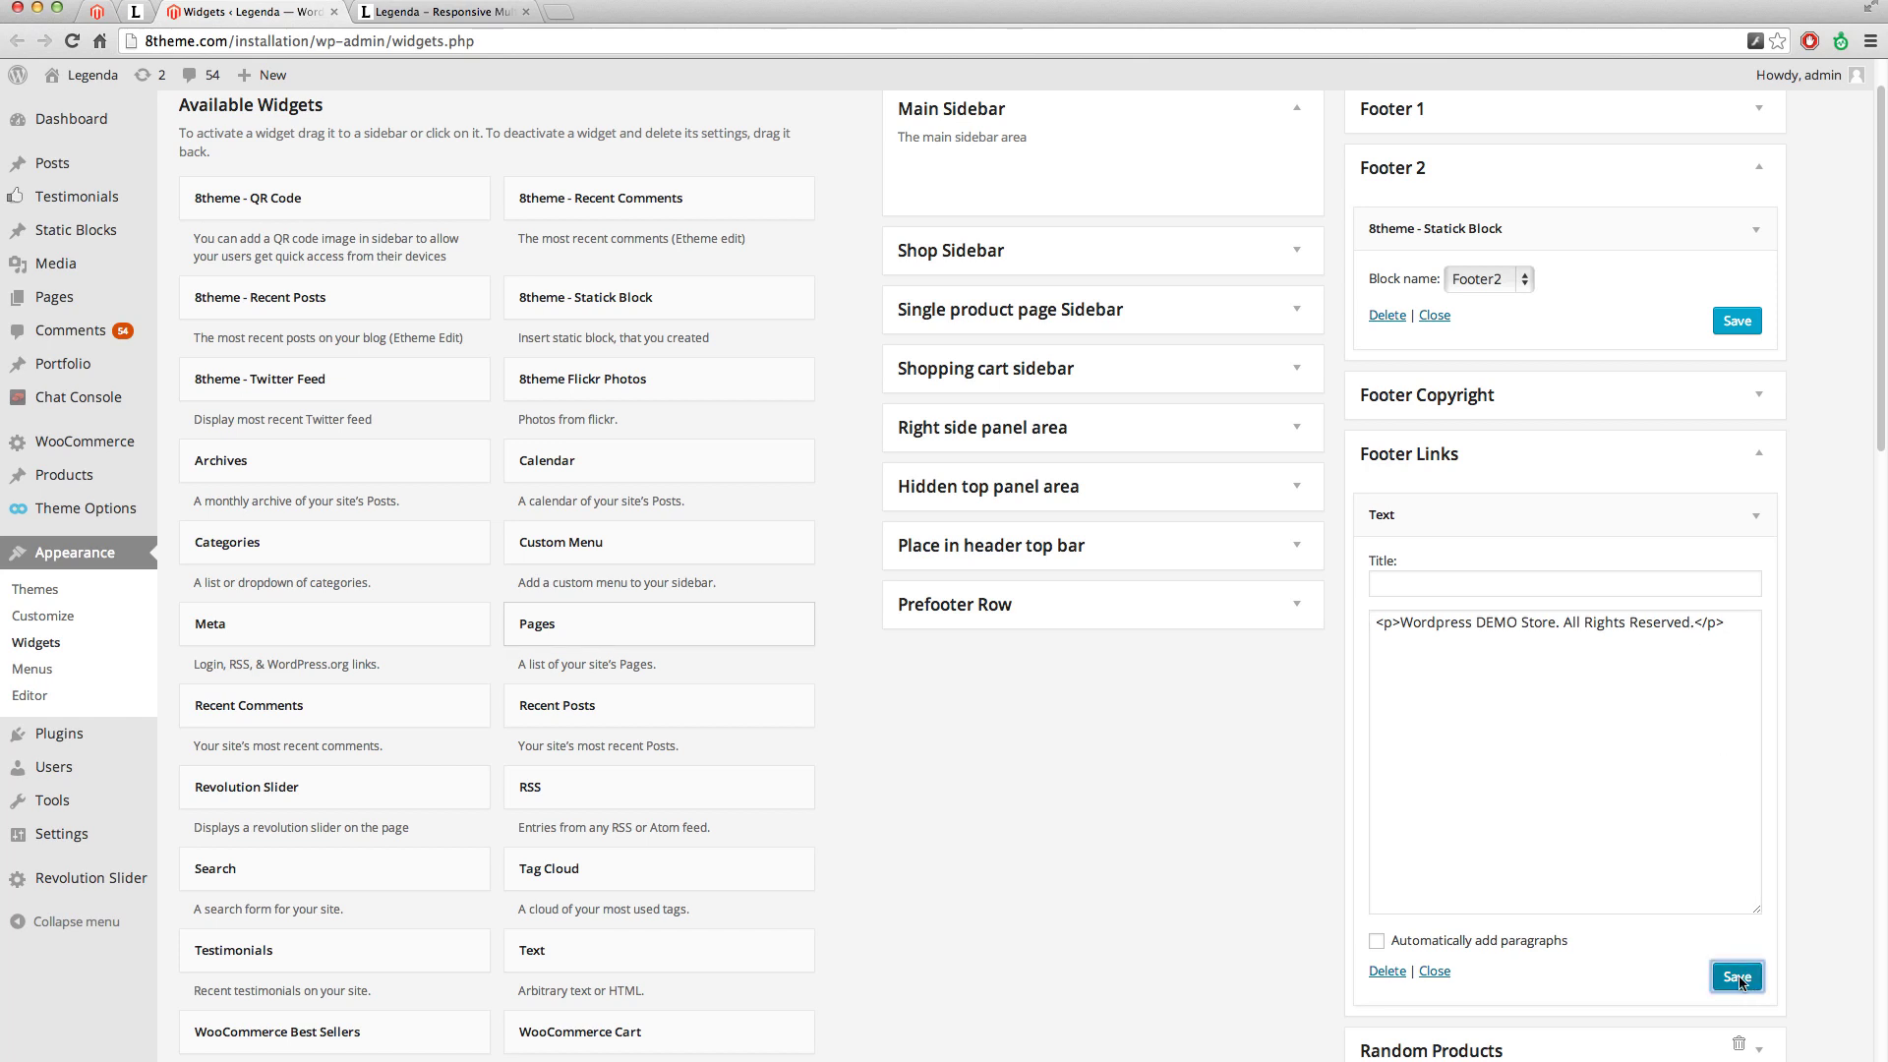
{"action": "scroll", "coordinate": [1737, 978], "scroll_direction": "up", "scroll_amount": 2}
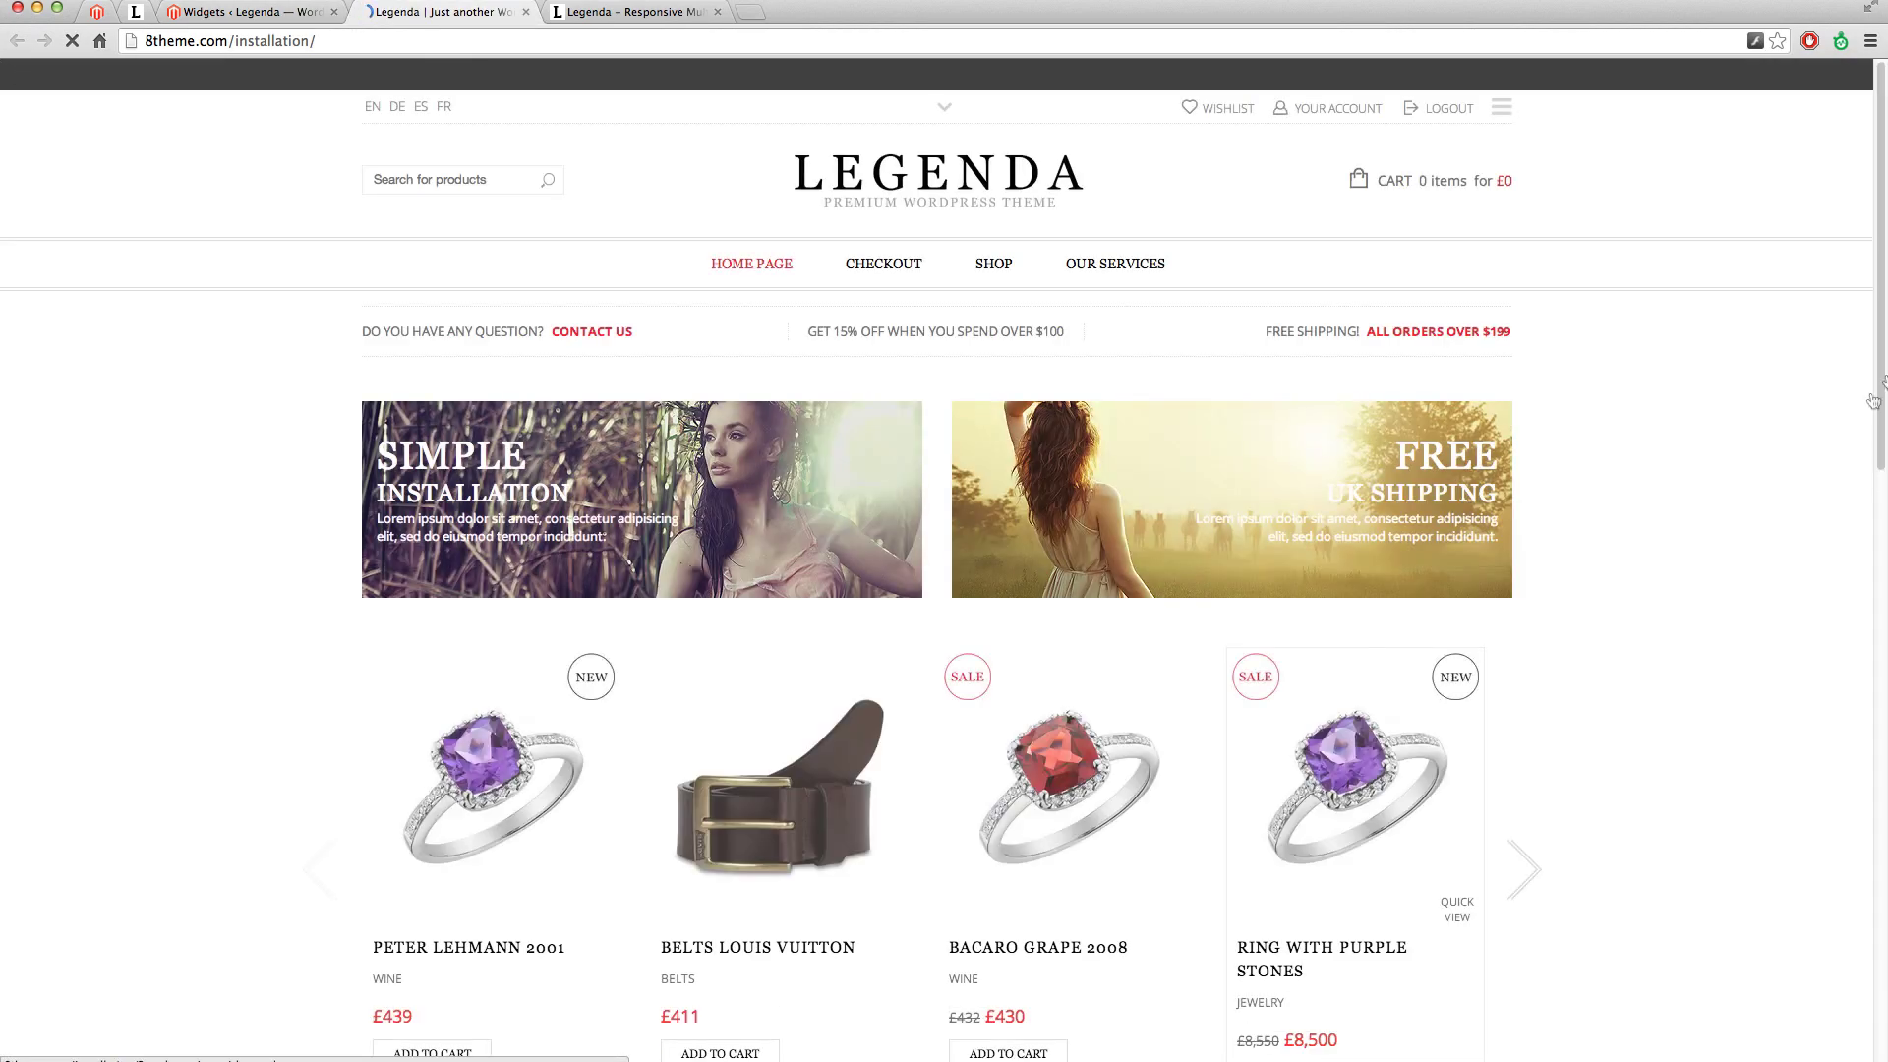
Confirm the all-rights-reserved line in the live footer, then return to the Widgets tab.
{"action": "scroll", "coordinate": [1428, 677], "scroll_direction": "down", "scroll_amount": 10}
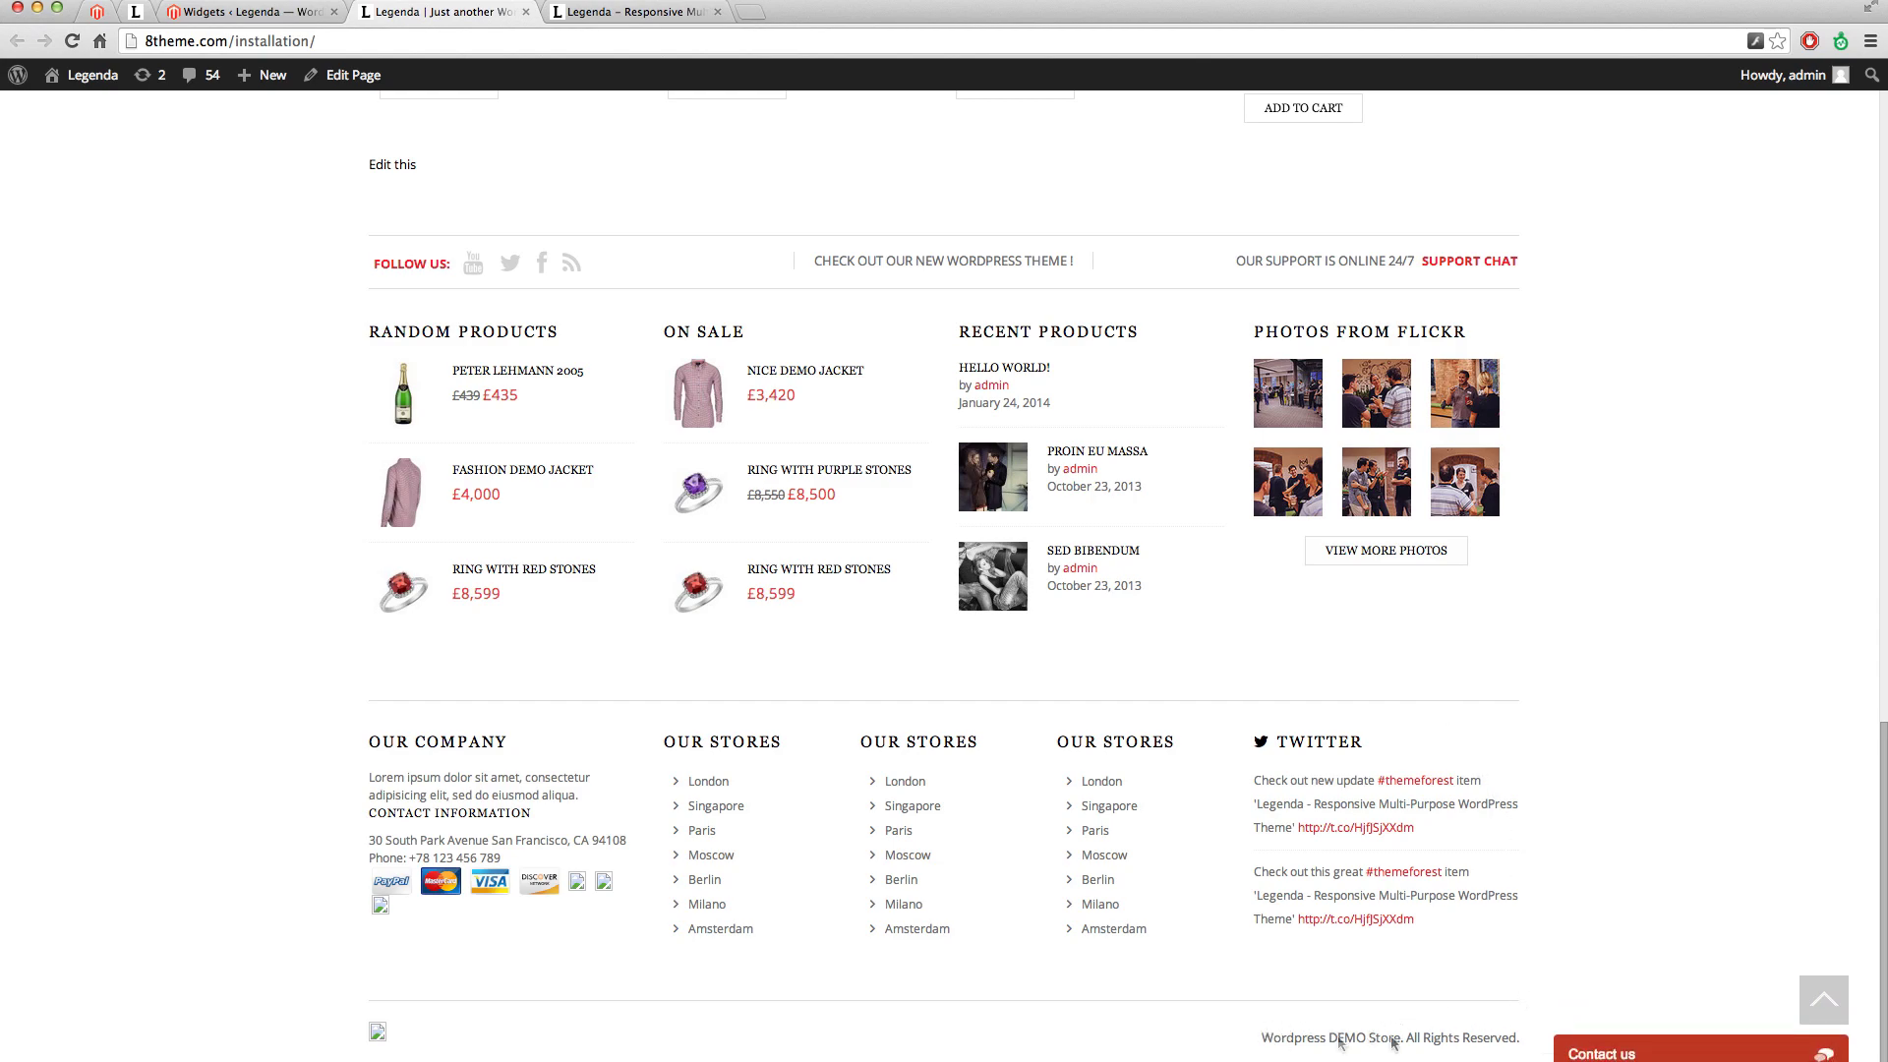
{"action": "scroll", "coordinate": [1540, 1042], "scroll_direction": "up", "scroll_amount": 10}
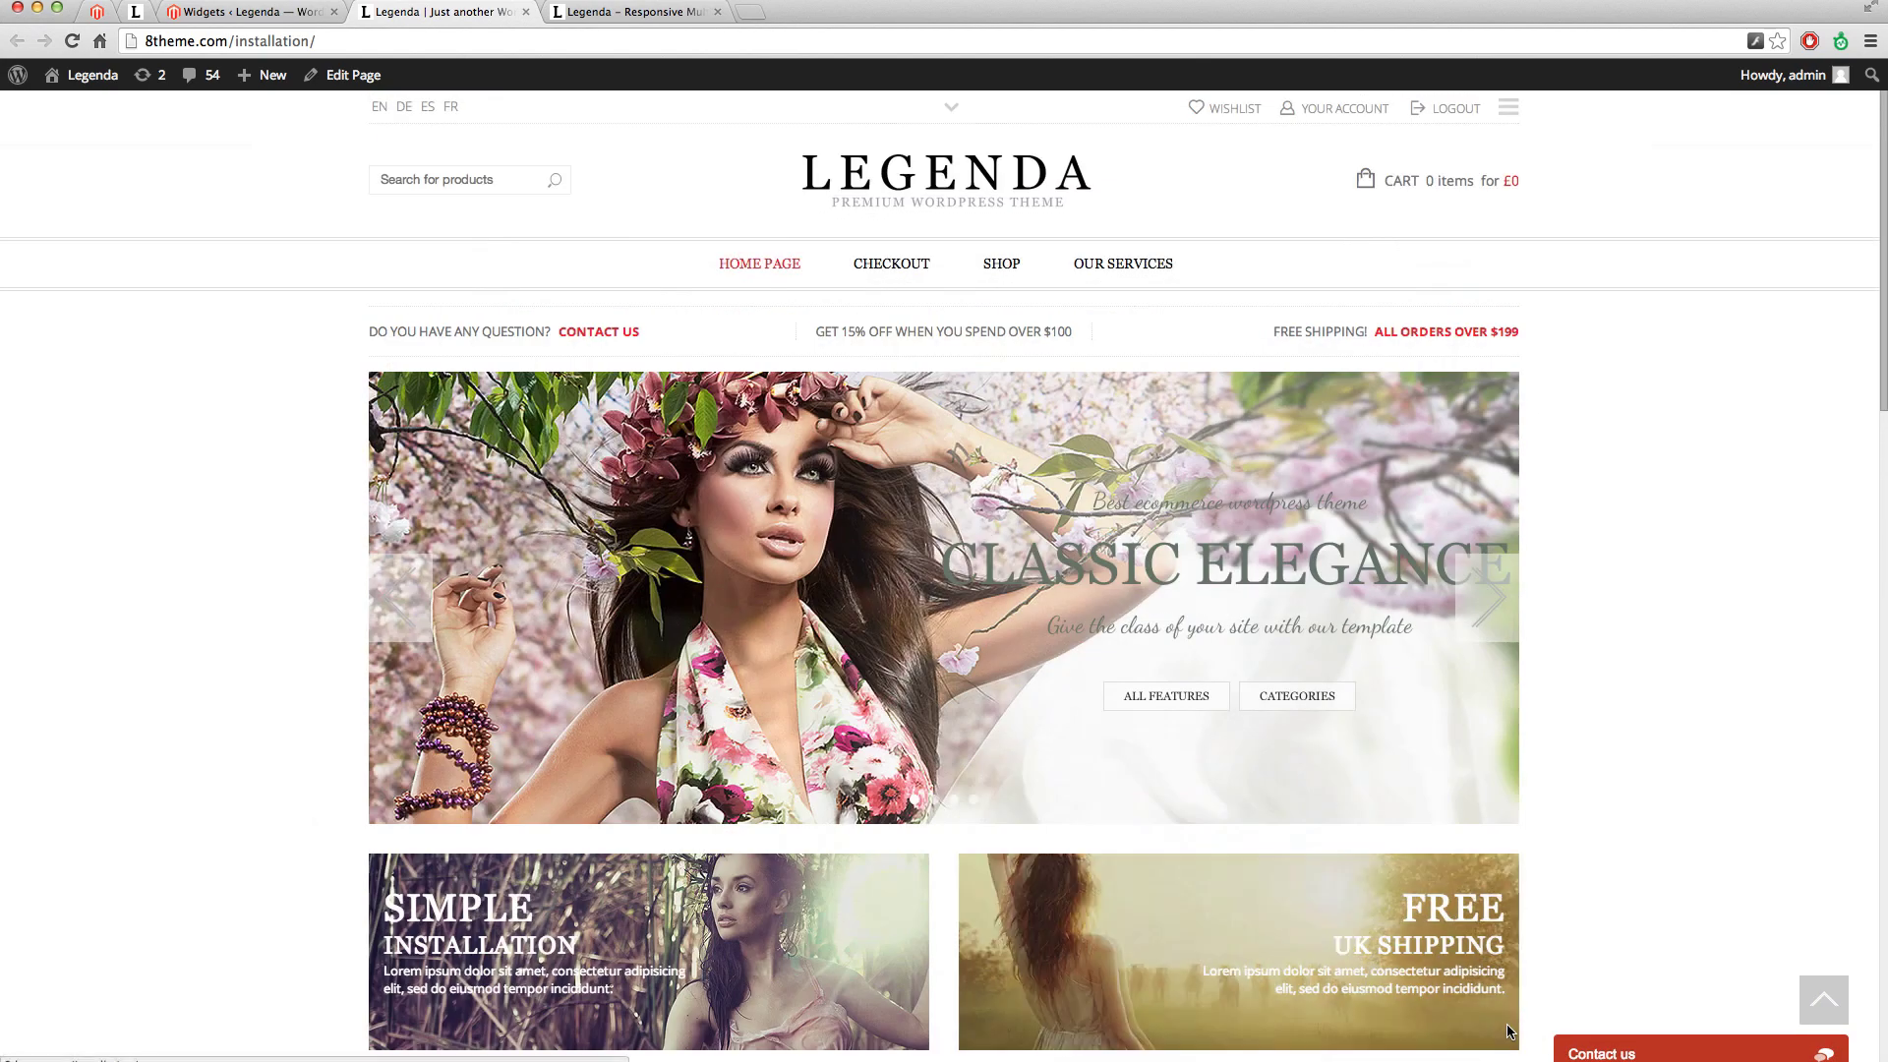
{"action": "left_click", "coordinate": [253, 12]}
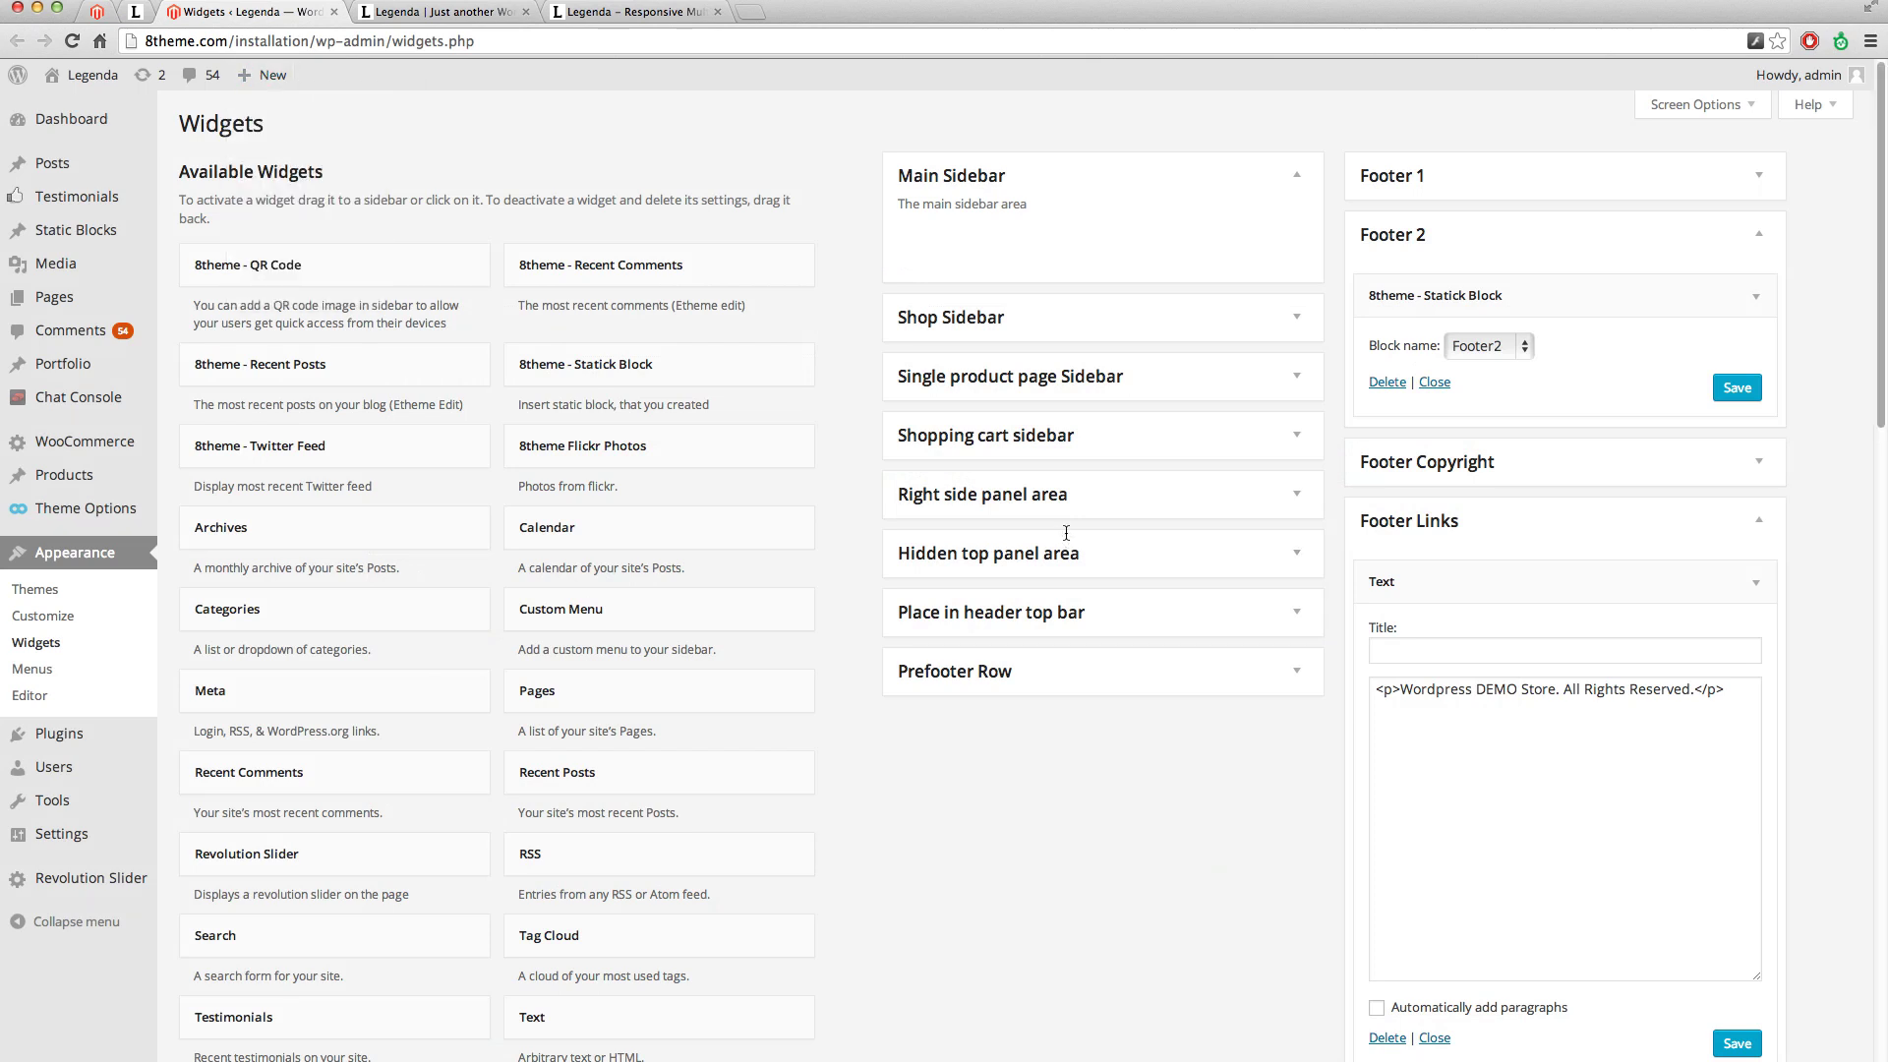
Replace the Footer Links paragraph text with LEGENDA and save the widget.
{"action": "mouse_move", "coordinate": [1506, 691]}
{"action": "left_mouse_down"}
{"action": "mouse_move", "coordinate": [1696, 691]}
{"action": "mouse_move", "coordinate": [1401, 690]}
{"action": "left_mouse_up"}
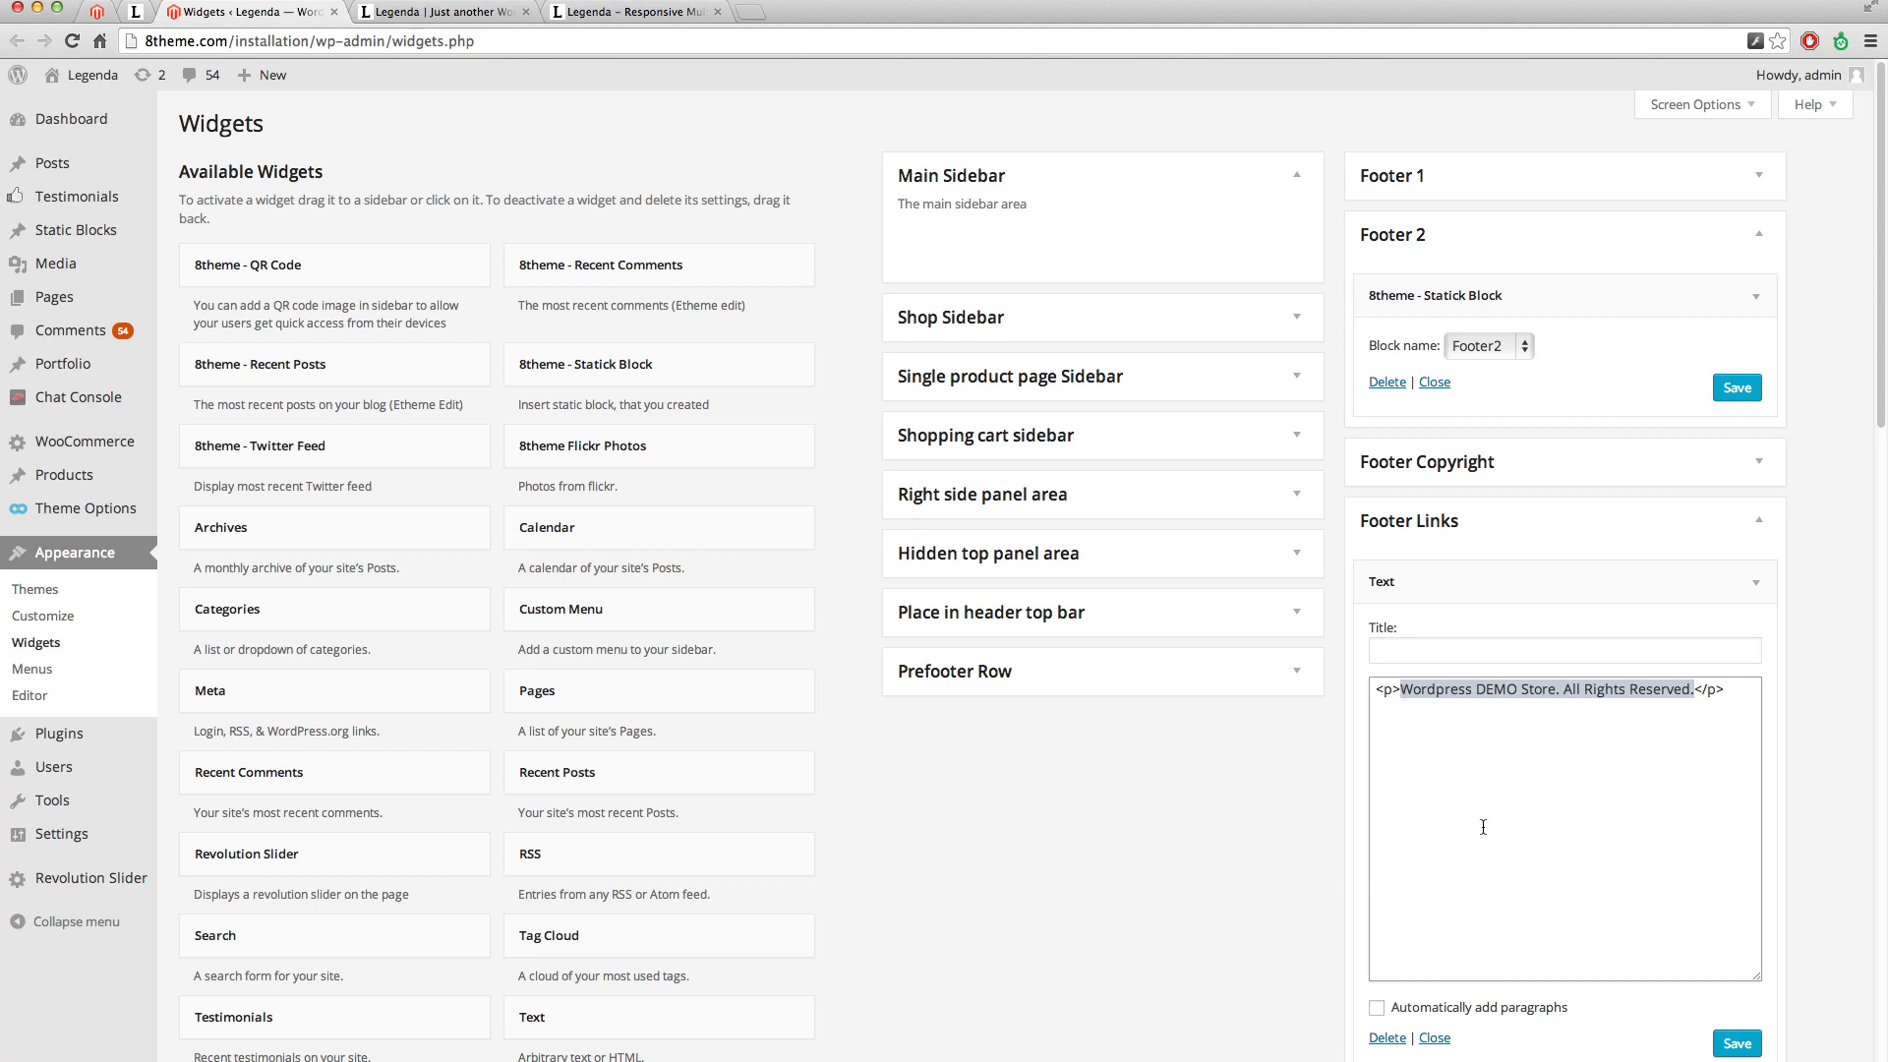
{"action": "type", "text": "LEG"}
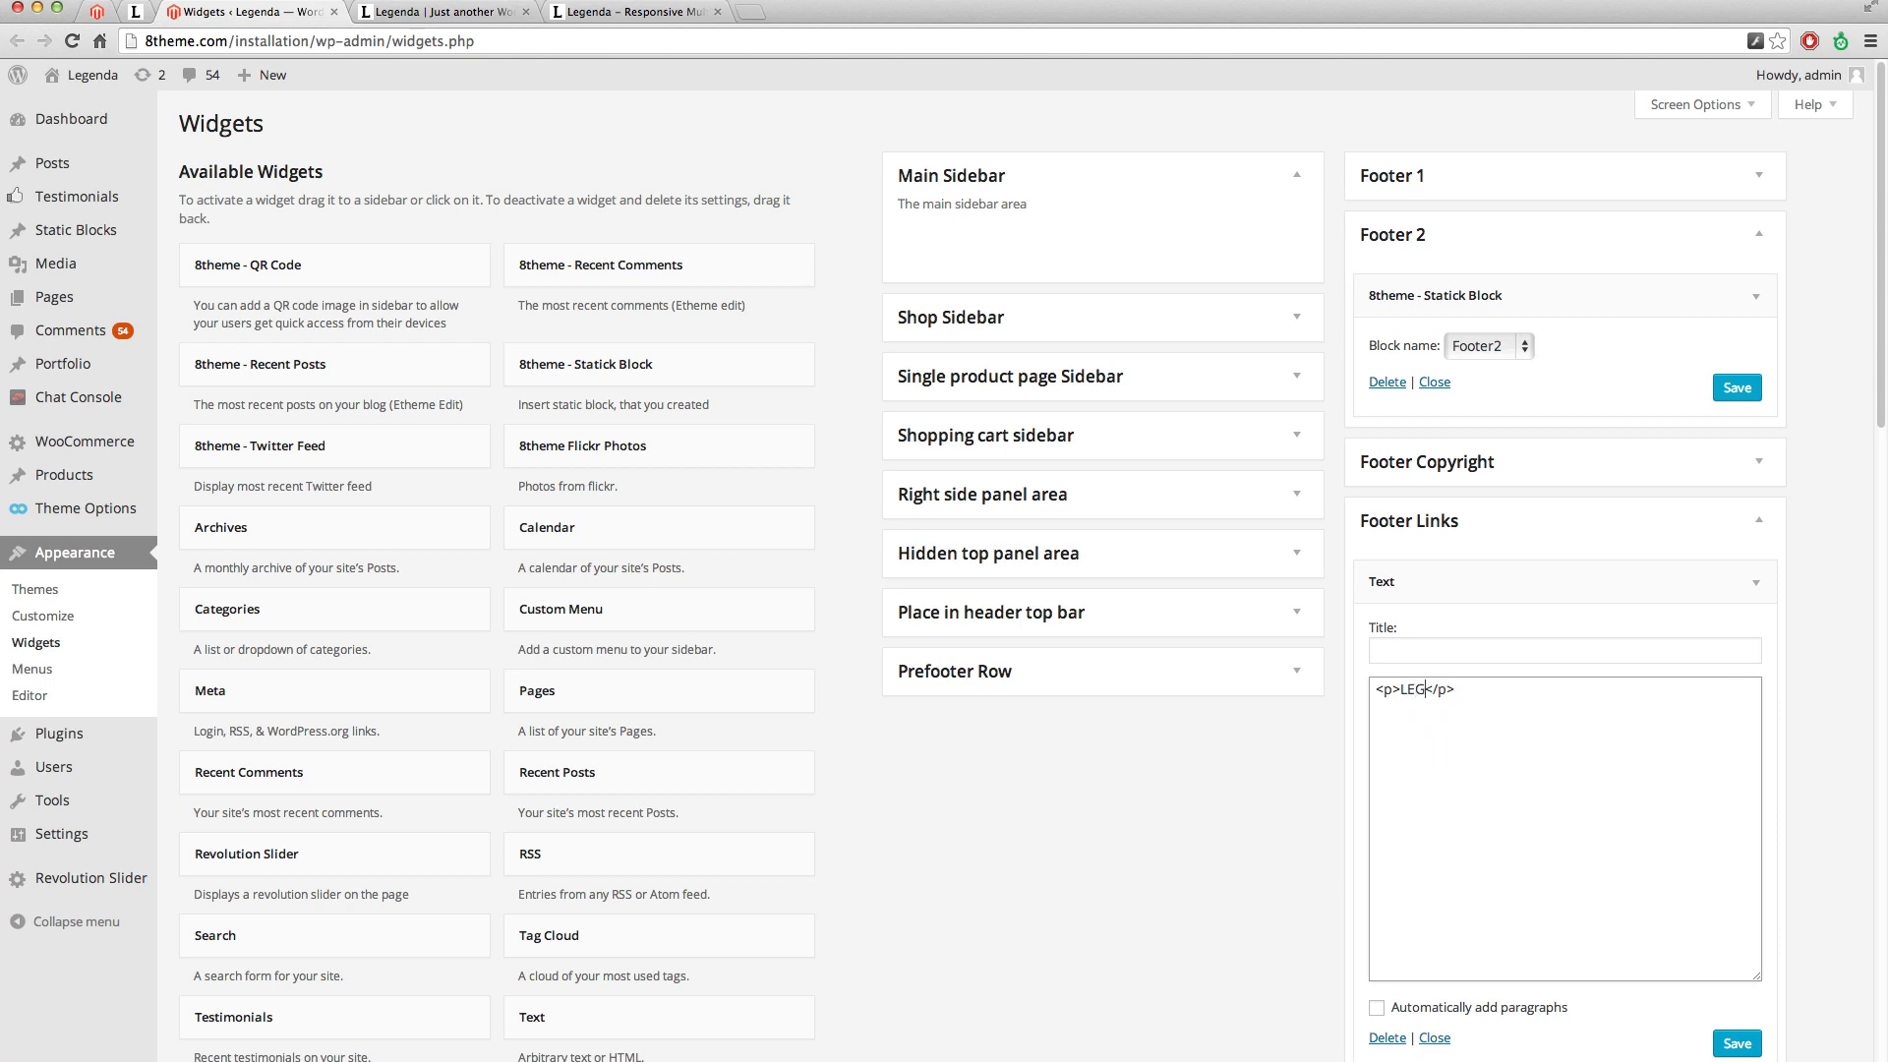
{"action": "type", "text": "ENDA"}
{"action": "left_click", "coordinate": [1736, 1045]}
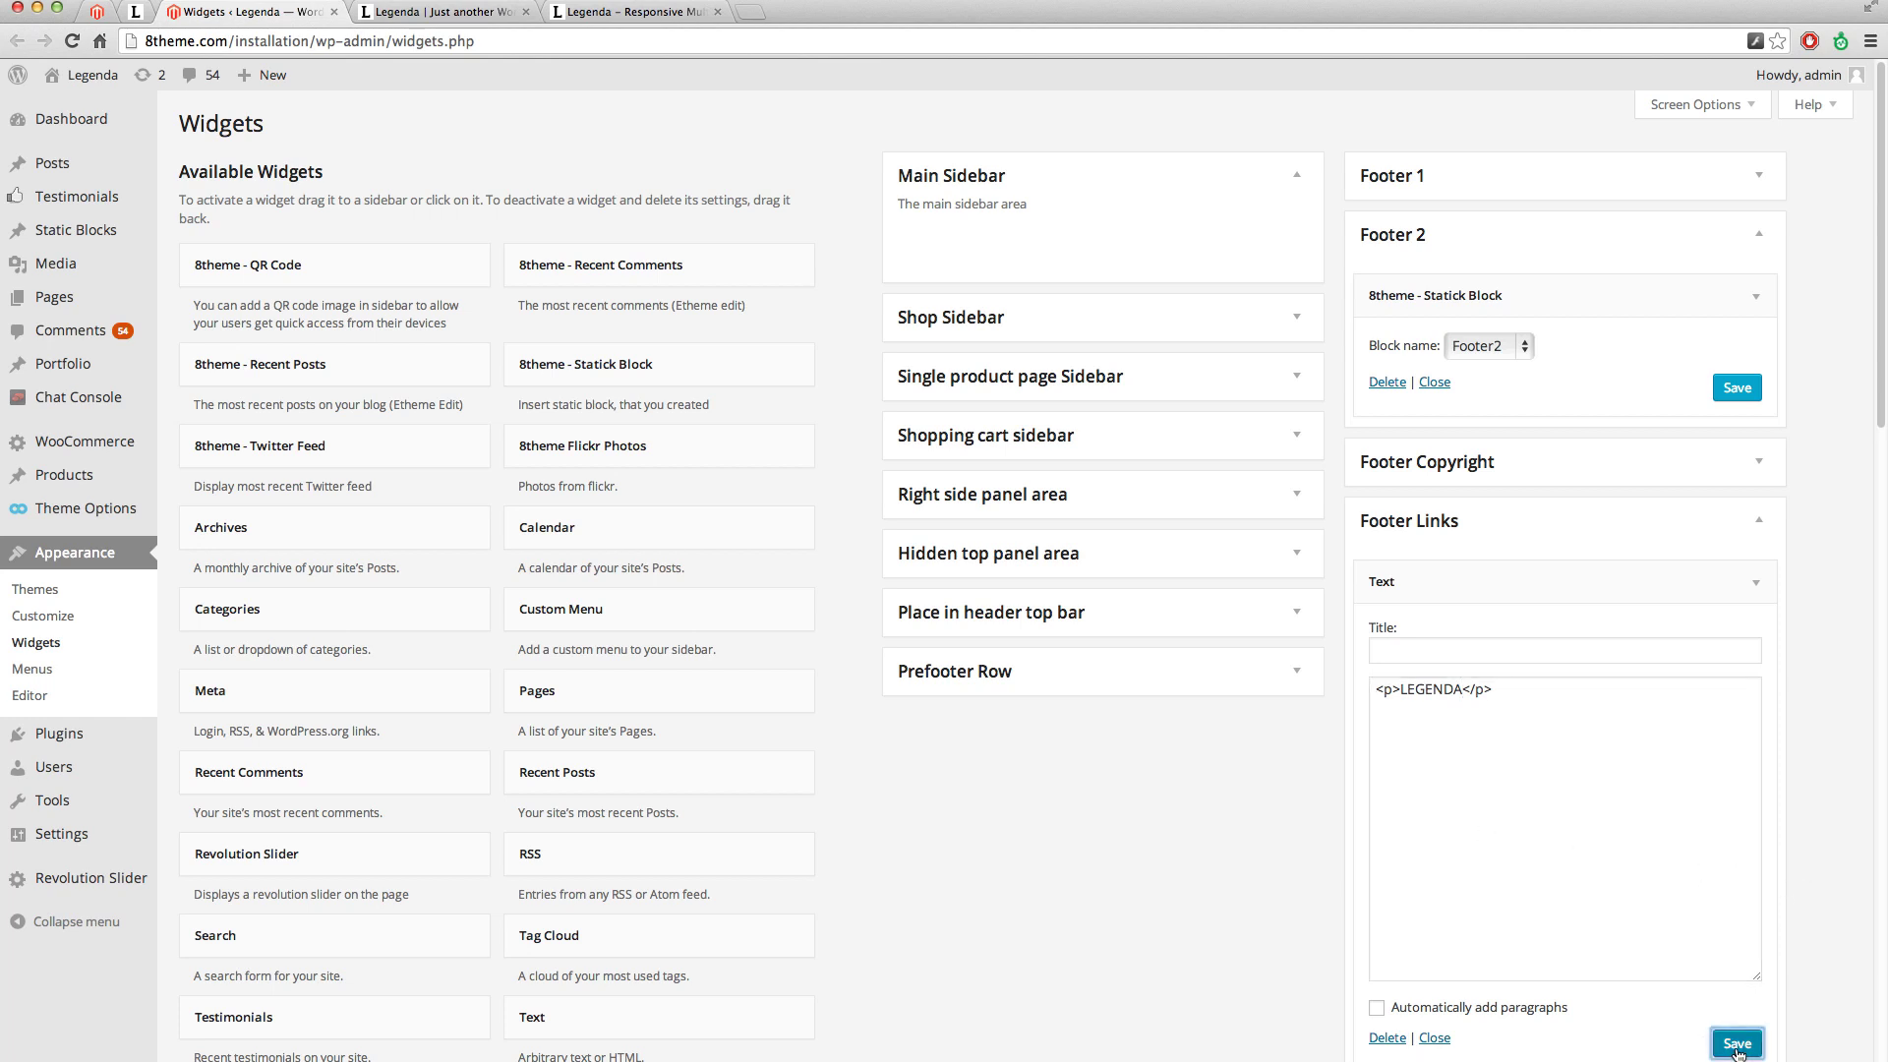
{"action": "mouse_move", "coordinate": [86, 73]}
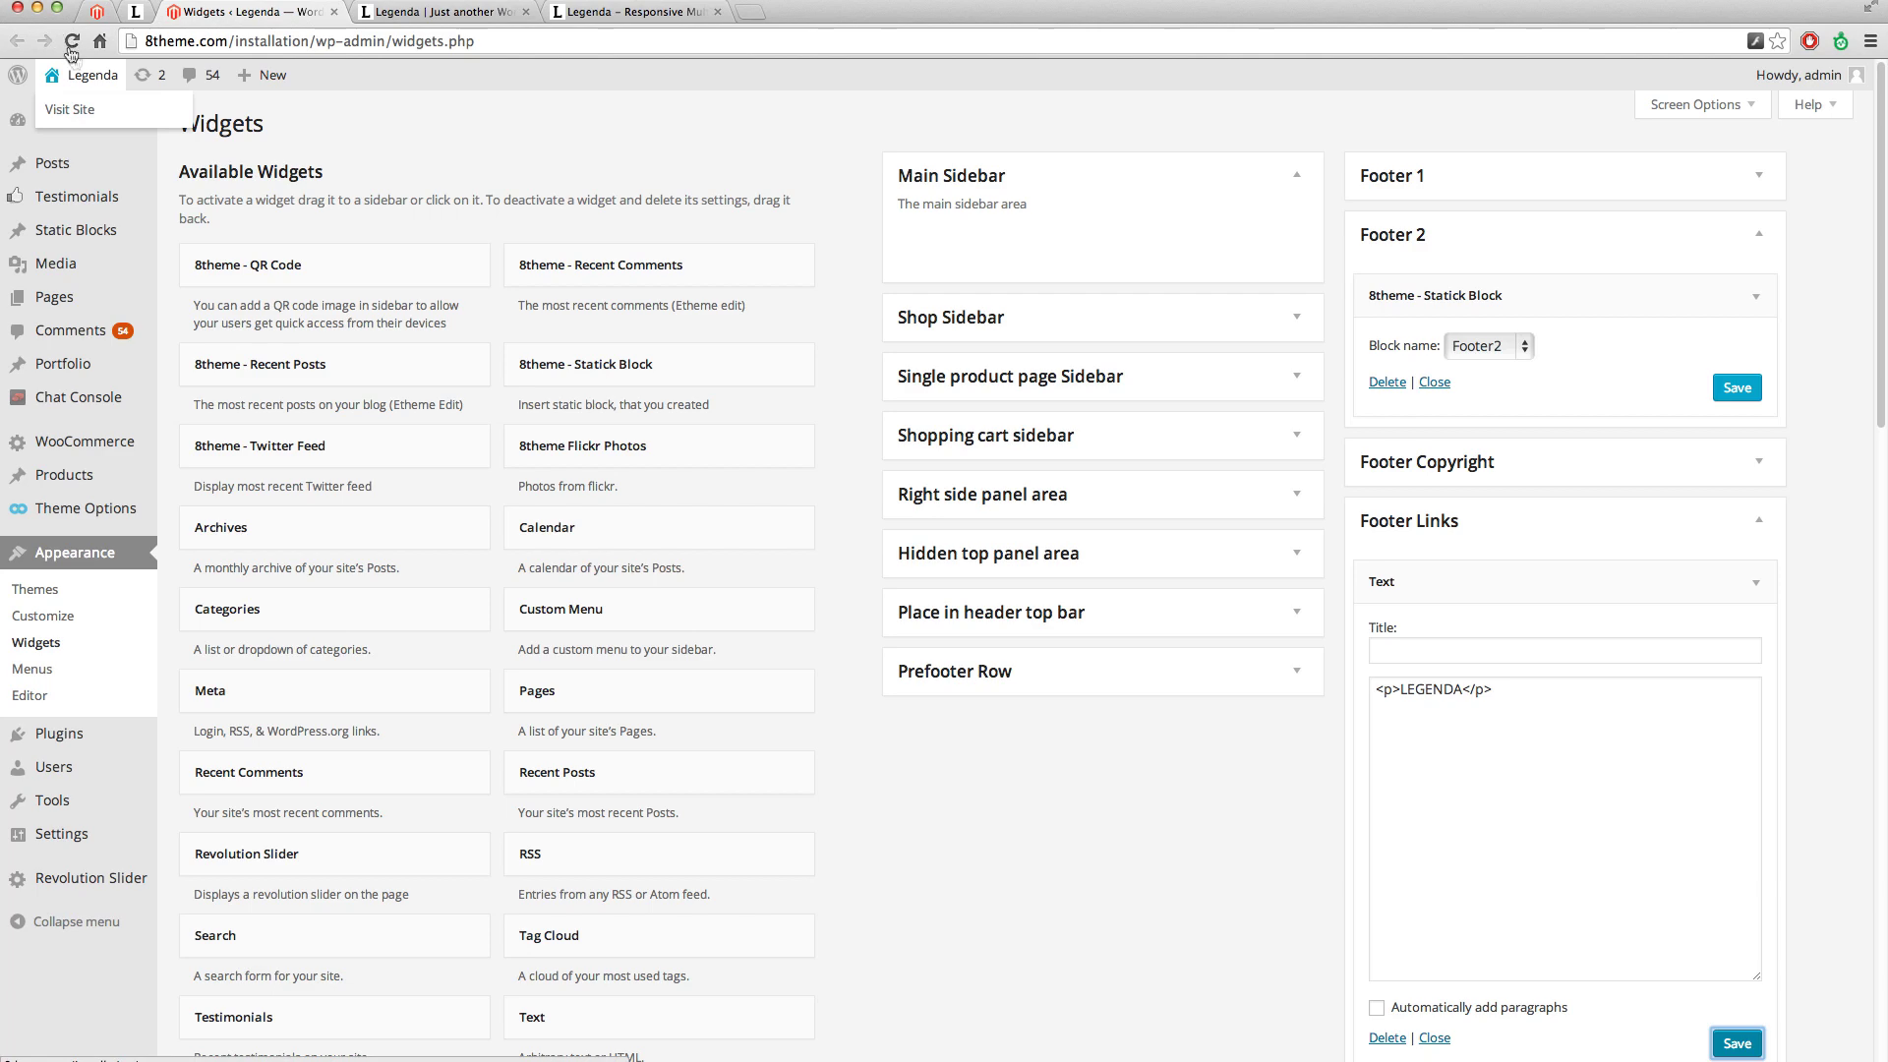
{"action": "left_click", "coordinate": [391, 14]}
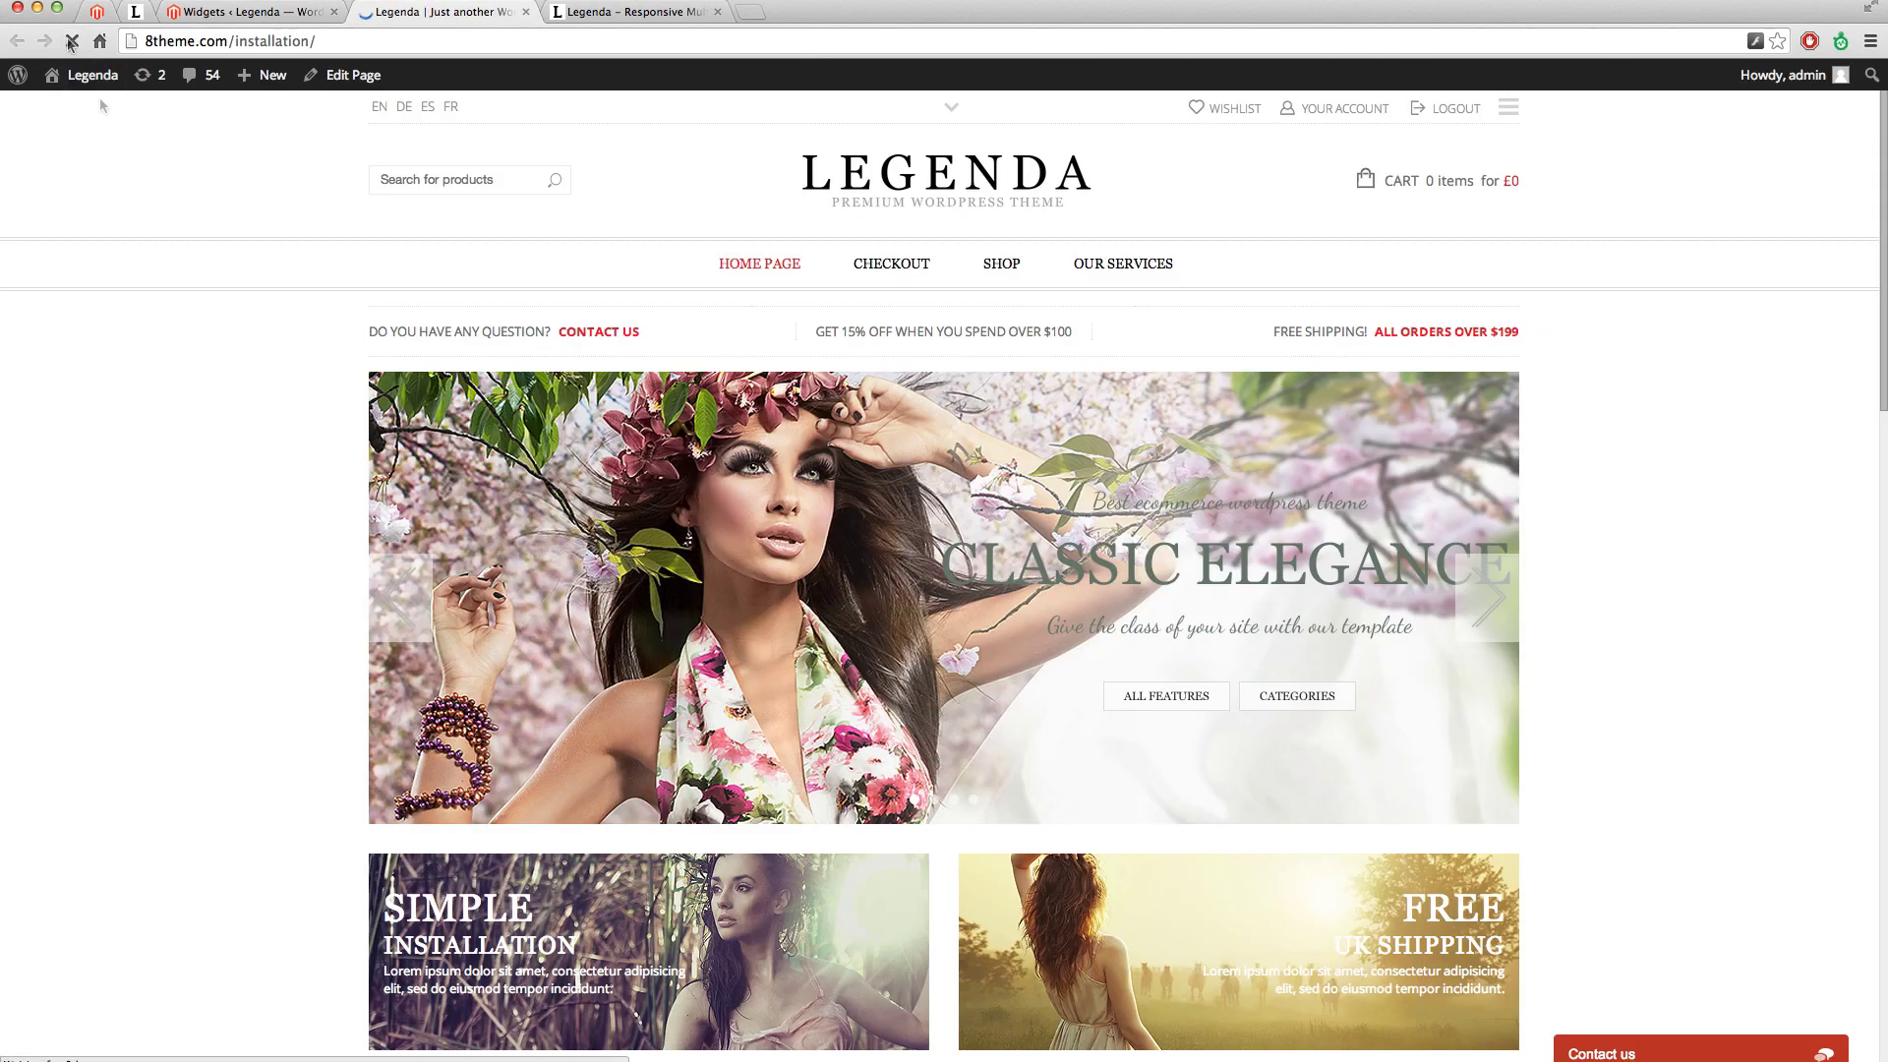
Scroll the live homepage to confirm the footer's bottom line now reads LEGENDA.
{"action": "scroll", "coordinate": [1620, 782], "scroll_direction": "down", "scroll_amount": 5}
{"action": "scroll", "coordinate": [1621, 782], "scroll_direction": "down", "scroll_amount": 15}
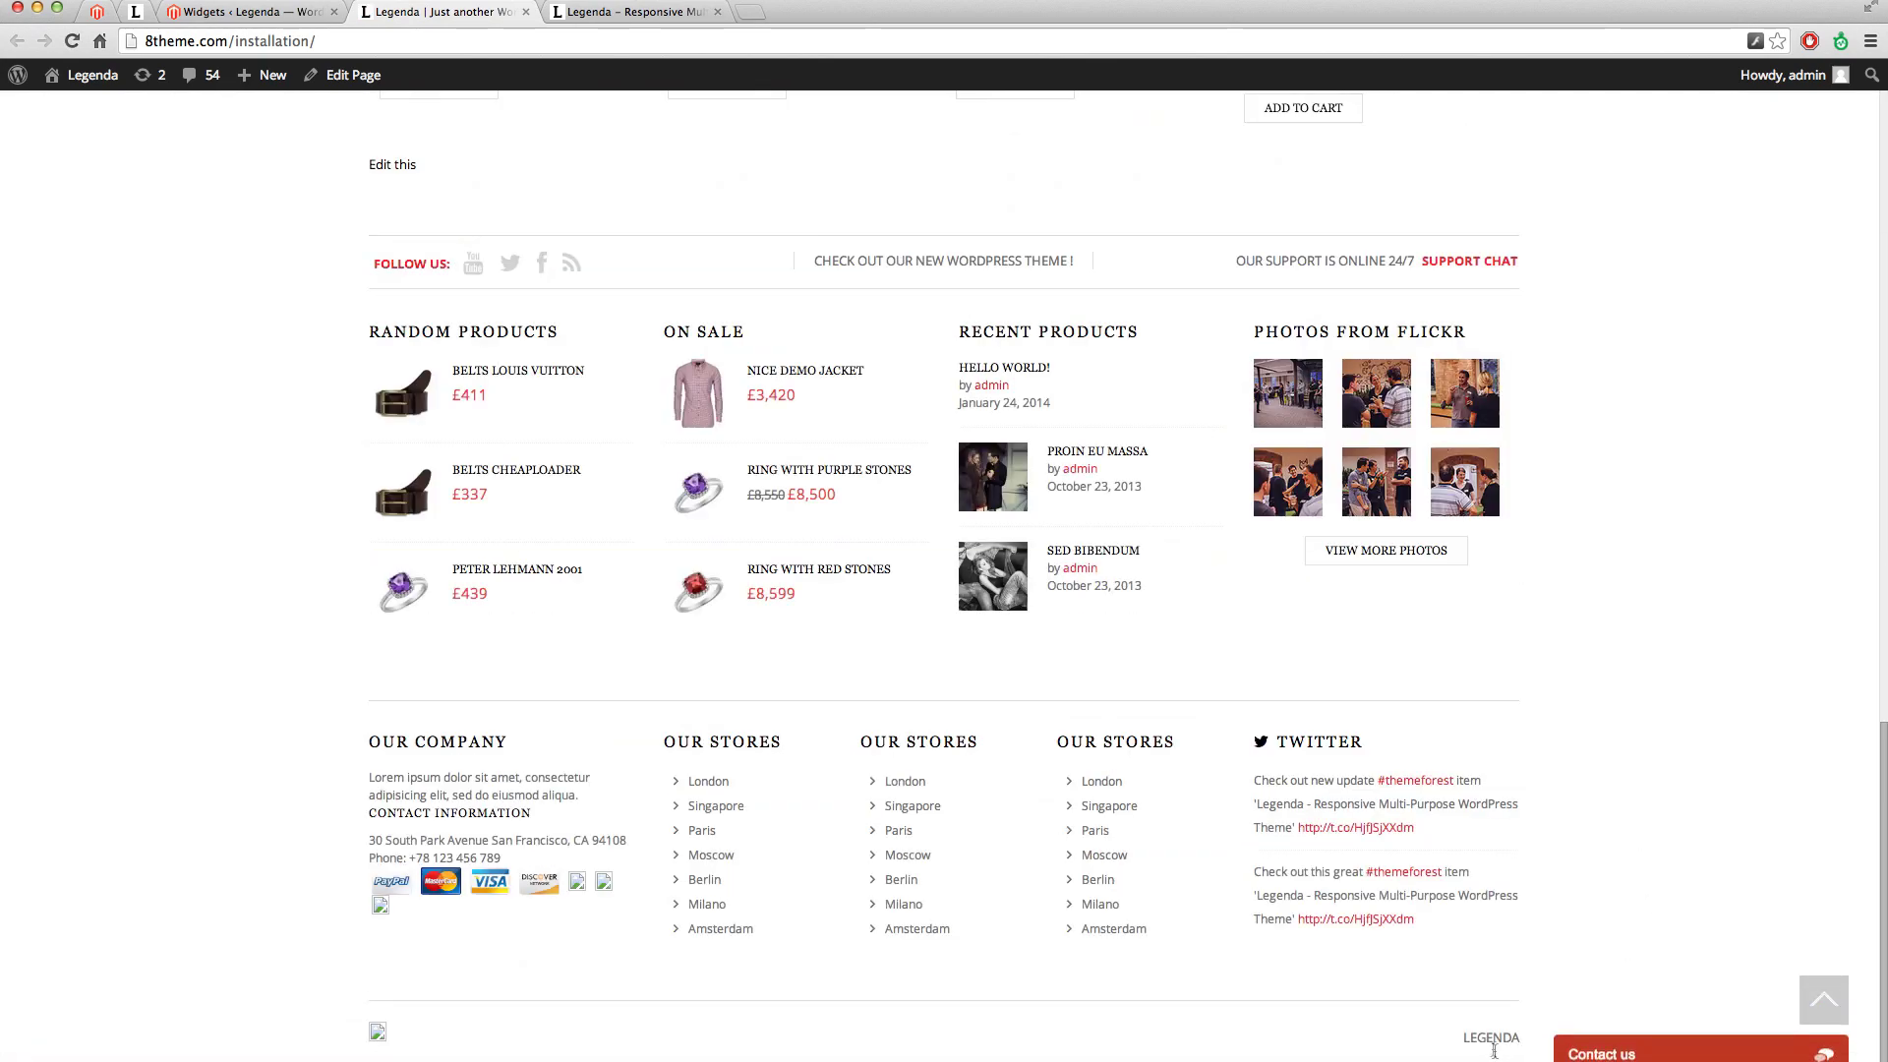
{"action": "scroll", "coordinate": [1664, 737], "scroll_direction": "up", "scroll_amount": 2}
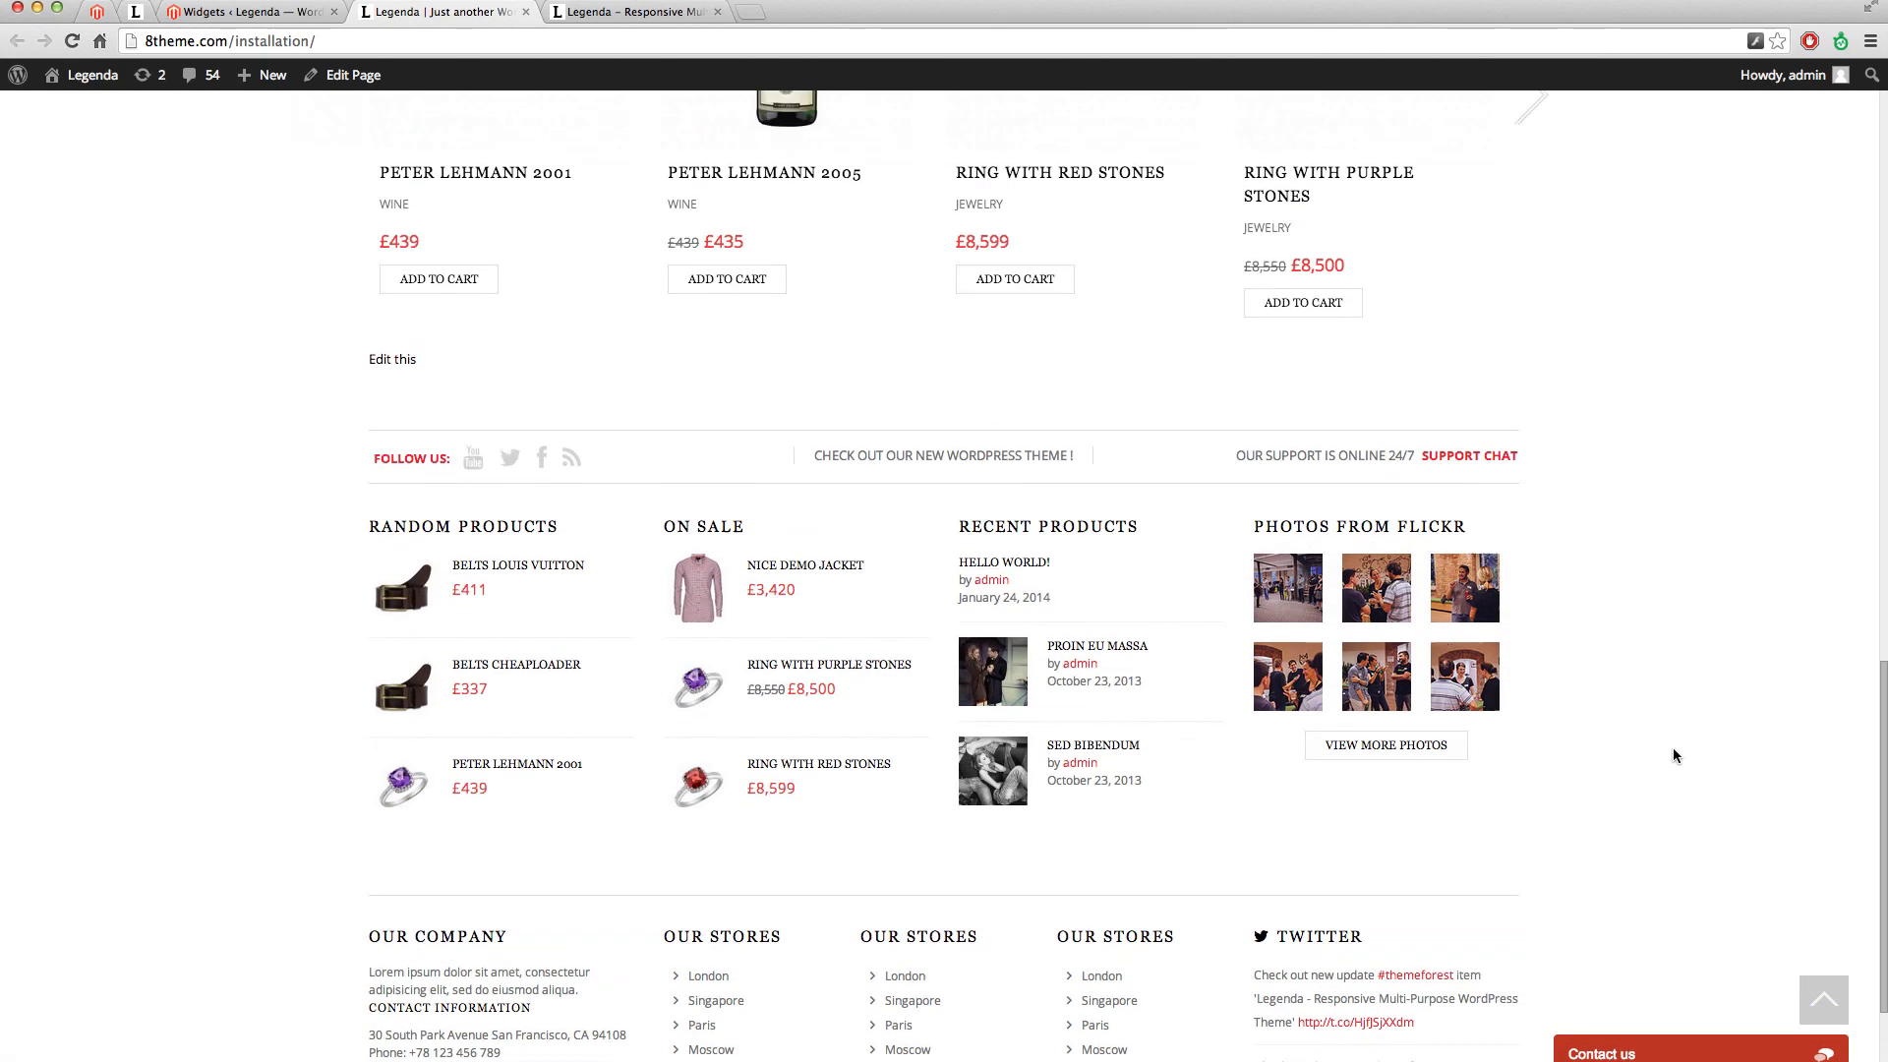
{"action": "scroll", "coordinate": [1675, 755], "scroll_direction": "up", "scroll_amount": 2}
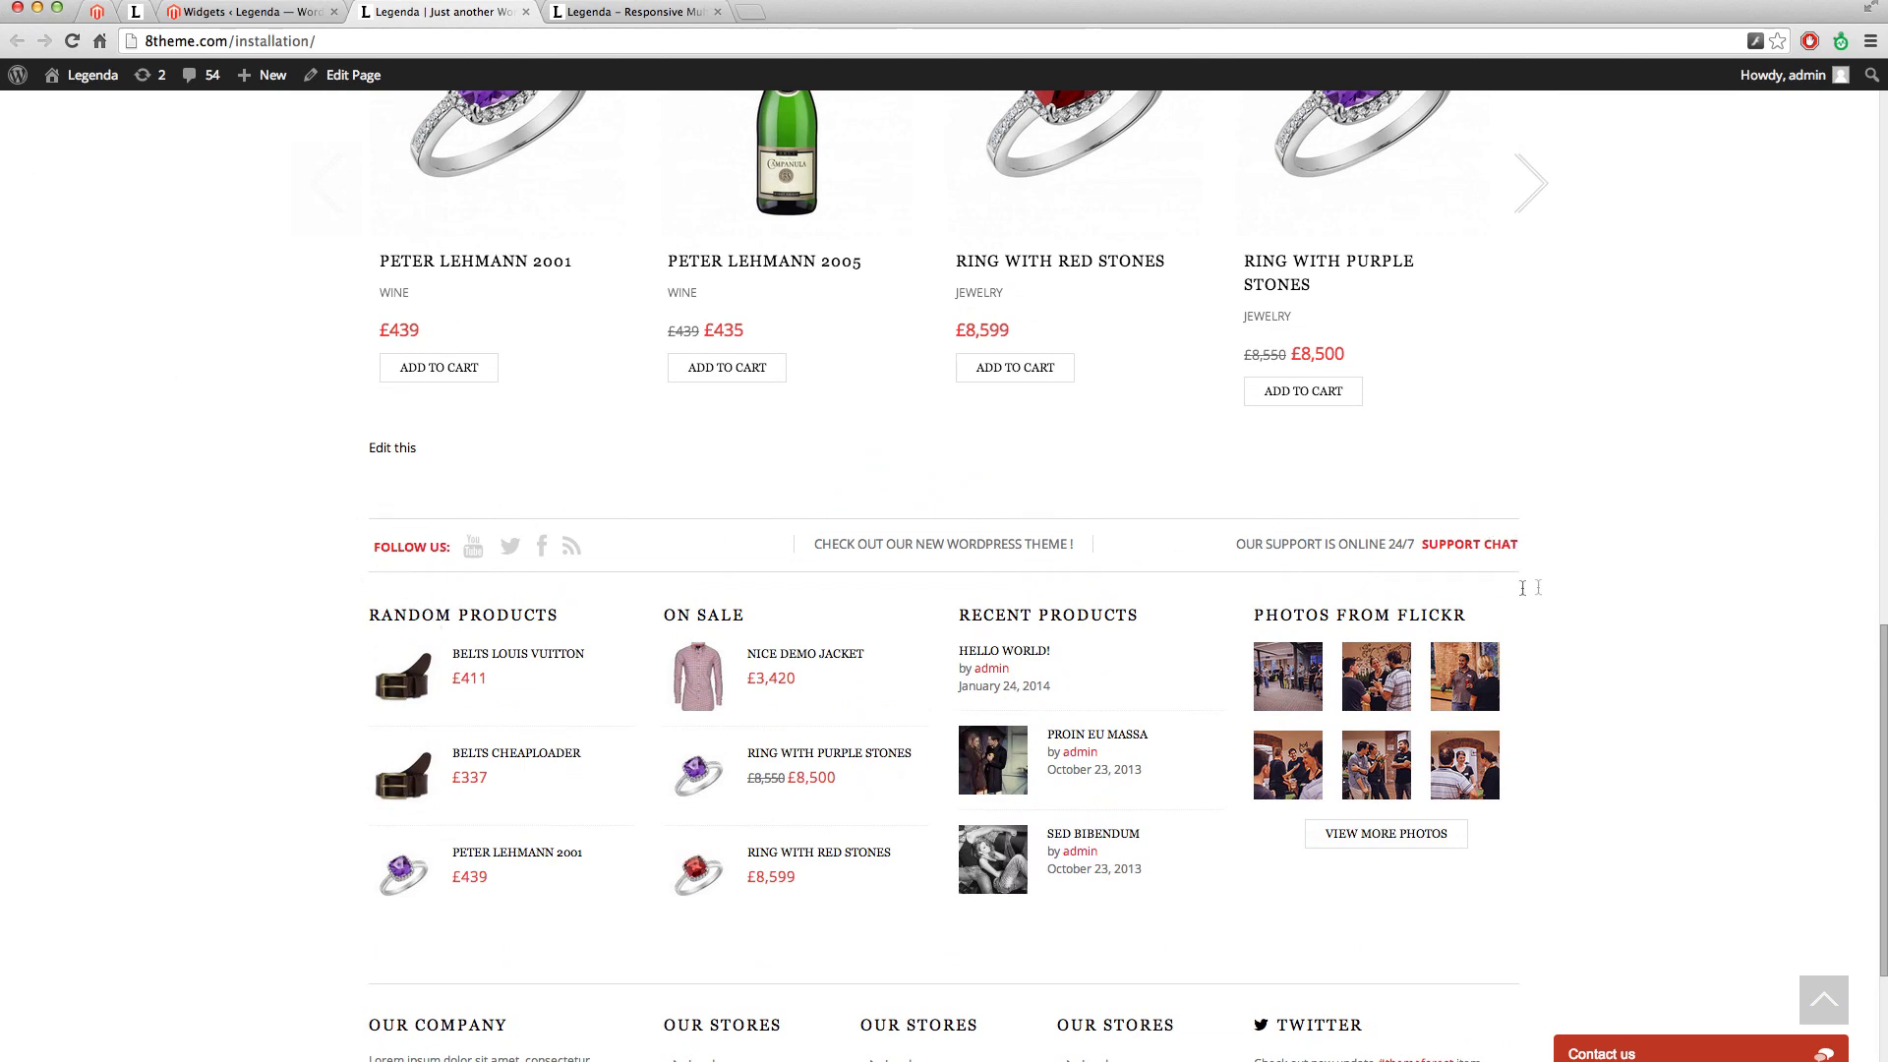
{"action": "scroll", "coordinate": [354, 907], "scroll_direction": "down", "scroll_amount": 3}
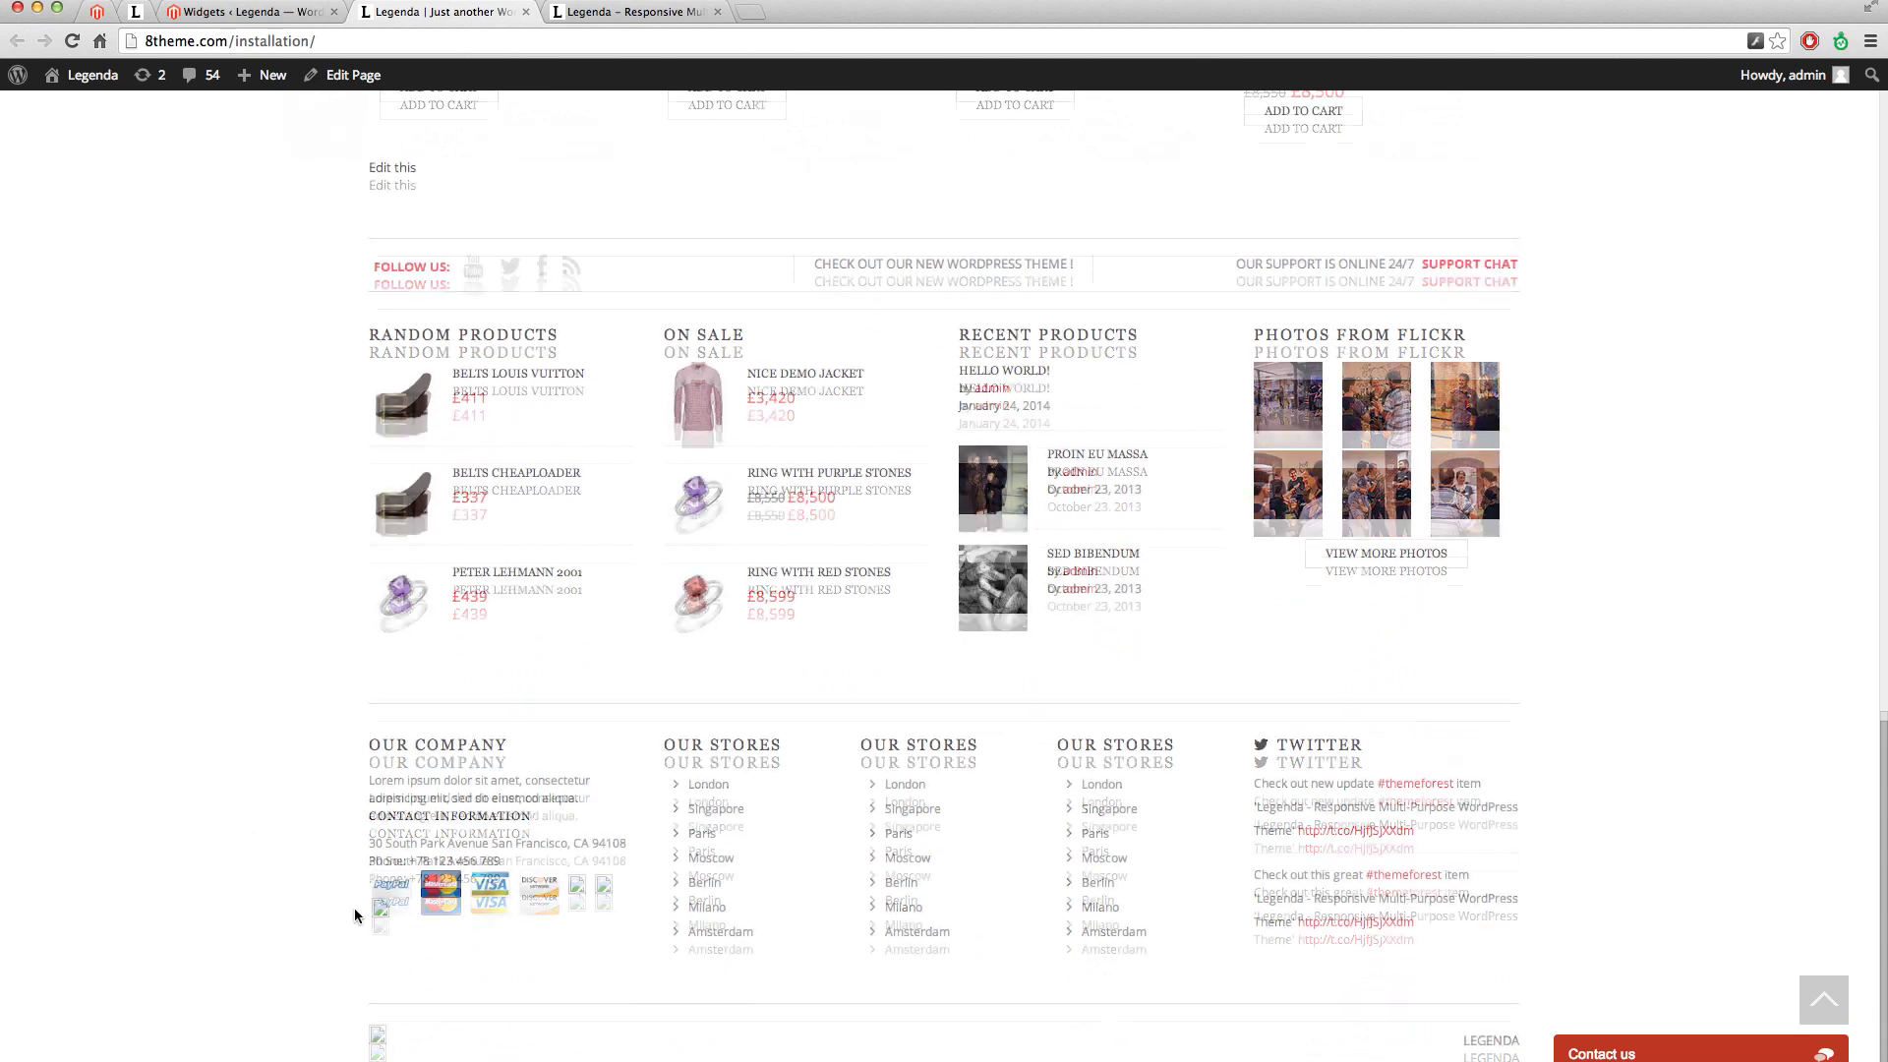